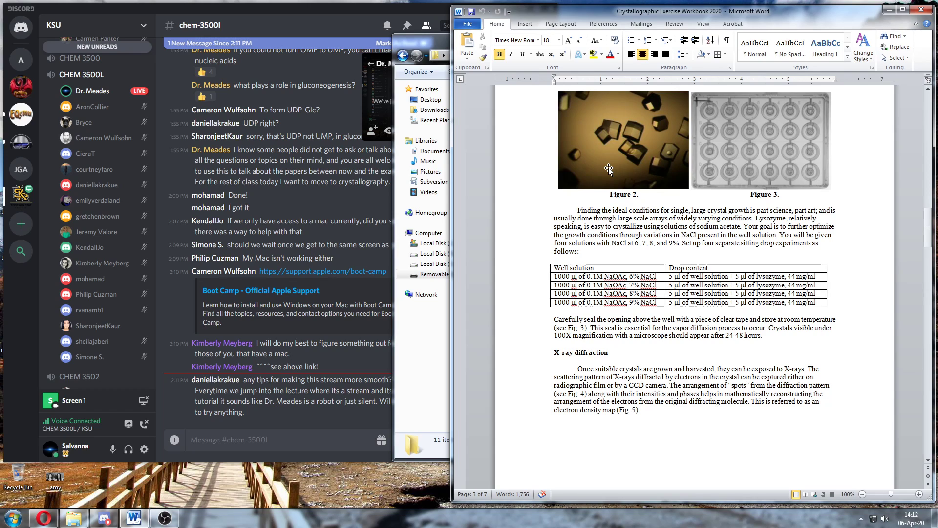
Read the crystallographic workbook from the crystal growth section through the Refinement and Tutorial sections.
drag(930, 227, 932, 260)
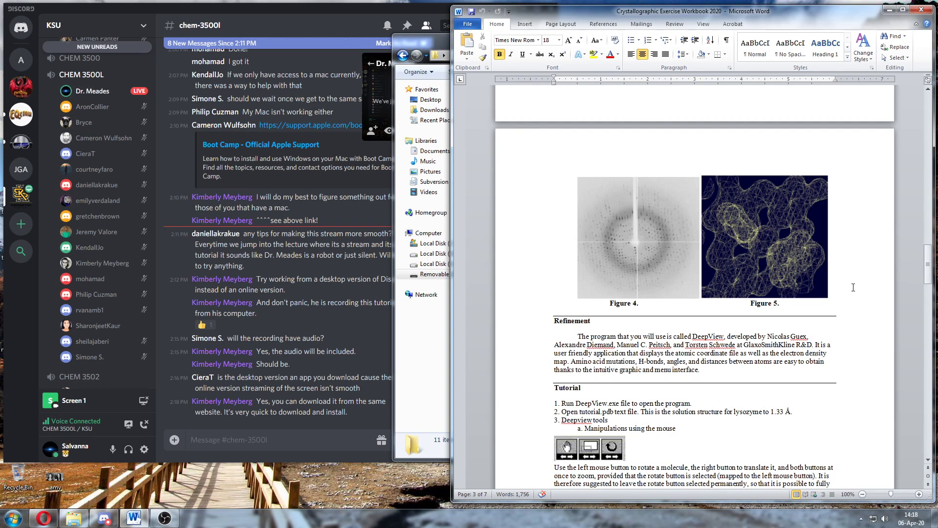
scroll(578, 259, down, 6)
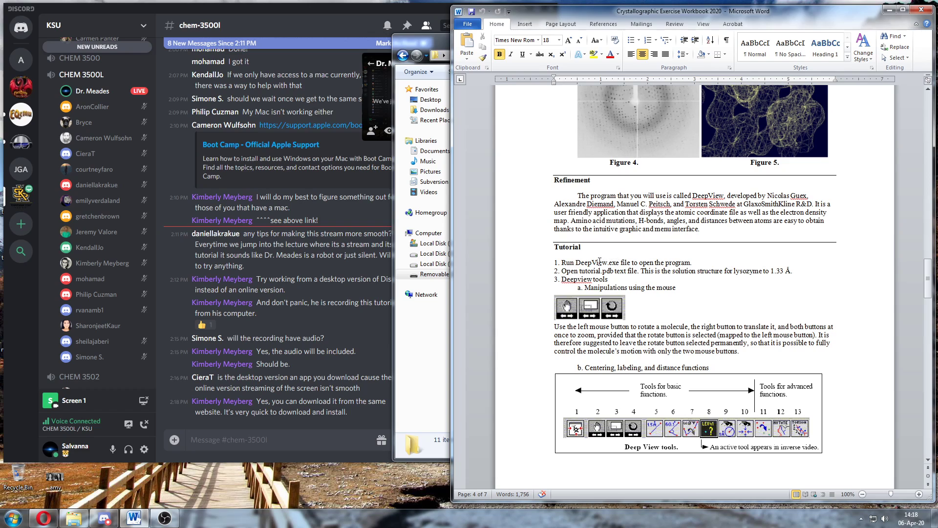
Launch the spdbv application from the SPDBV_4.10_PC folder, dismiss its About window and place its toolbar window along the screen's upper edge.
click(421, 378)
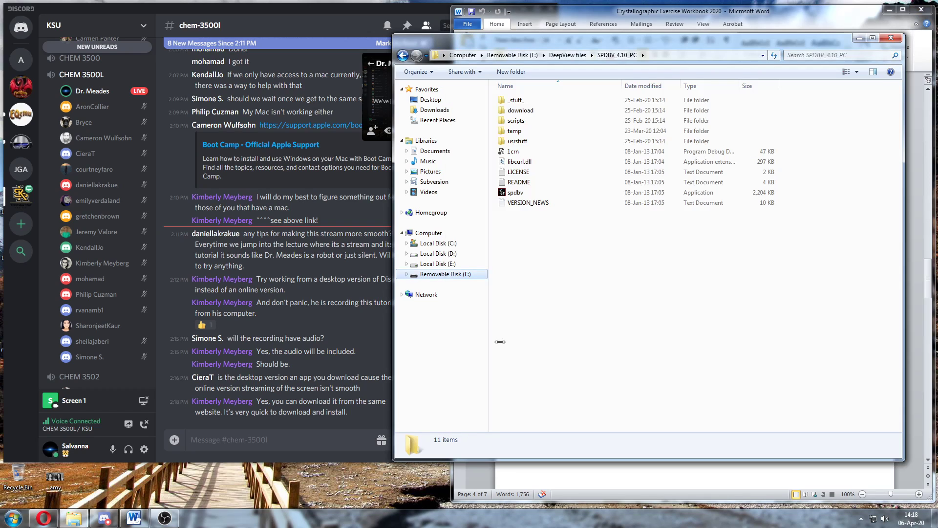
double_click(520, 194)
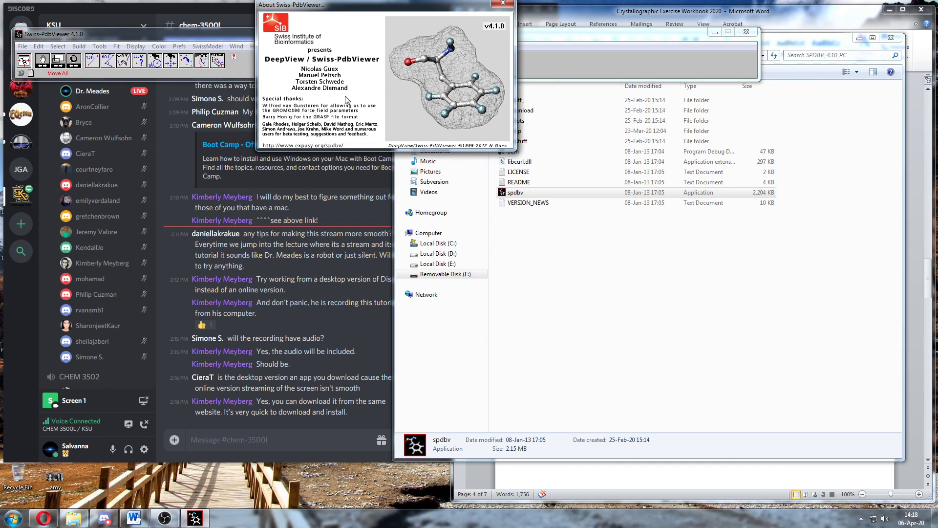
click(502, 3)
drag(386, 37, 377, 14)
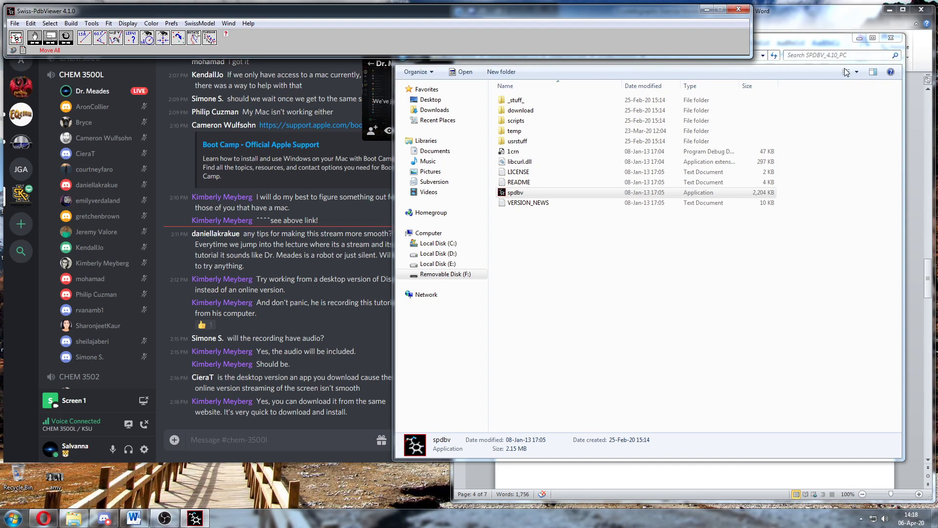
Check the workbook's tutorial instructions, minimize the SPDBV_4.10_PC folder window and bring the molecule viewer back to the front.
click(501, 486)
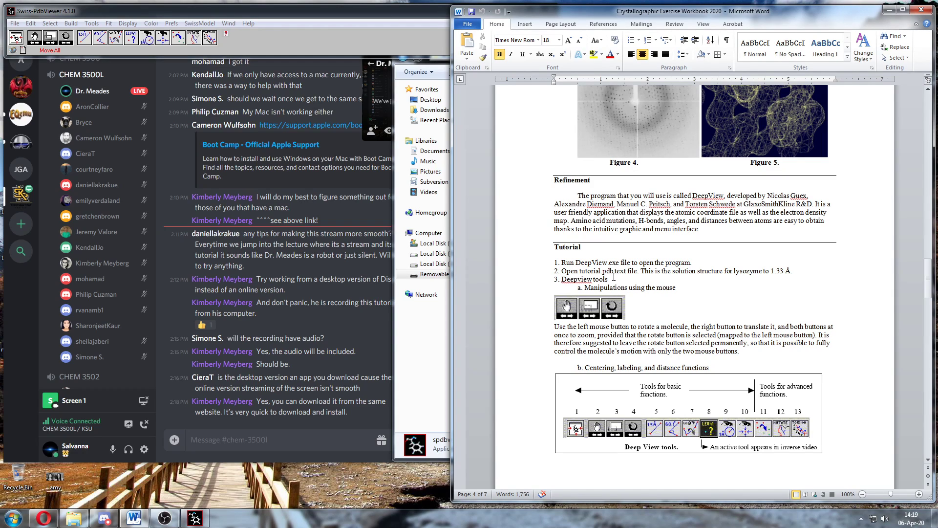
click(423, 392)
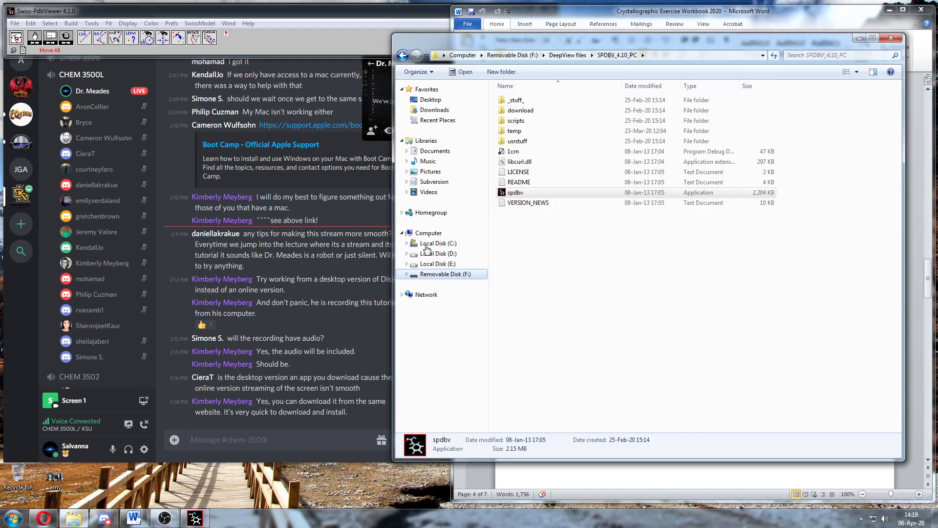
click(860, 40)
click(210, 15)
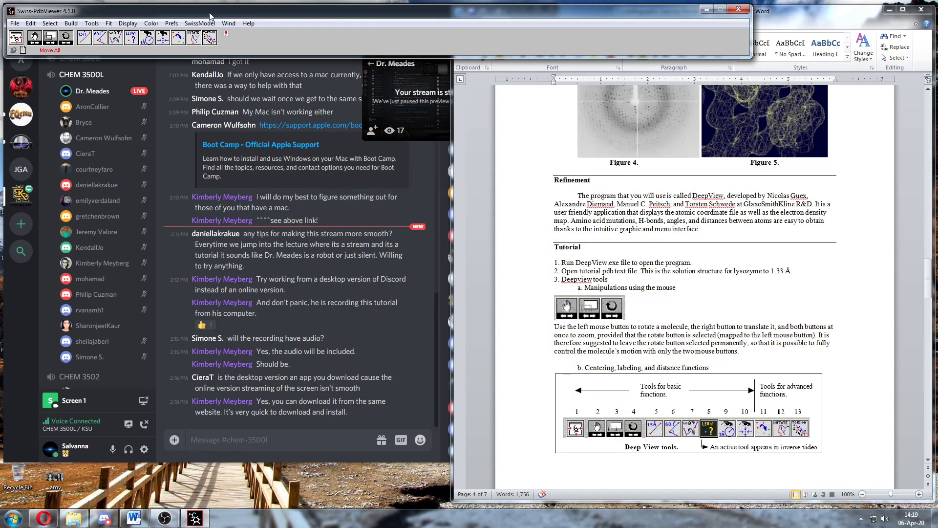
Open the tutorial PDB file from the PDB files folder, accept the notice and close the Control Panel and loading log.
click(15, 23)
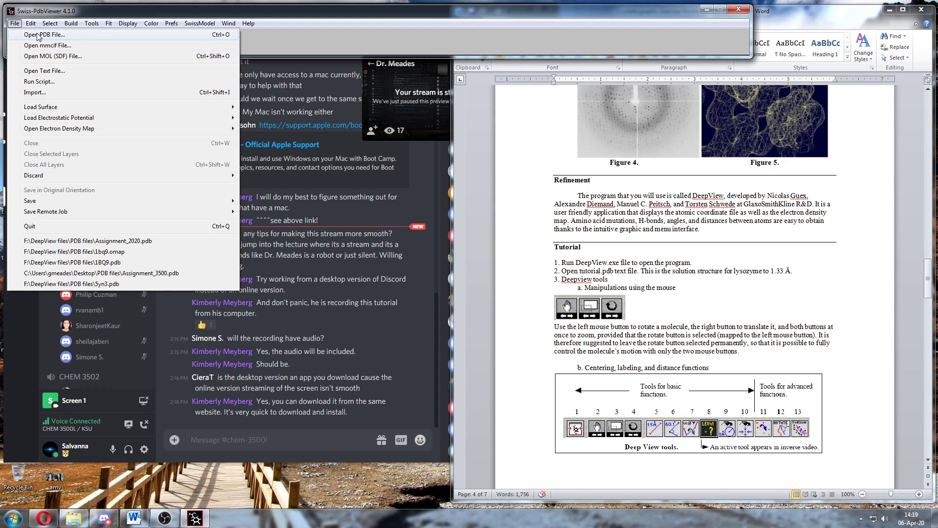
click(65, 36)
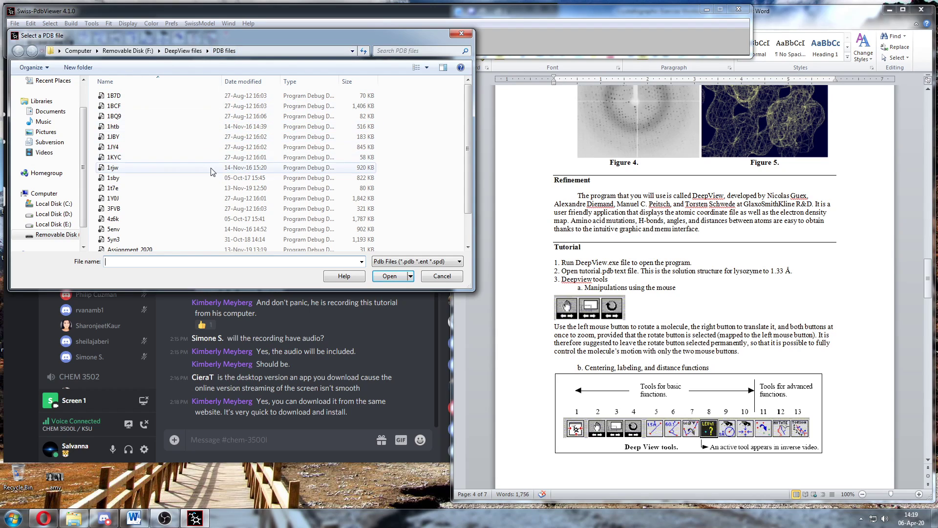
click(178, 157)
scroll(179, 166, down, 1)
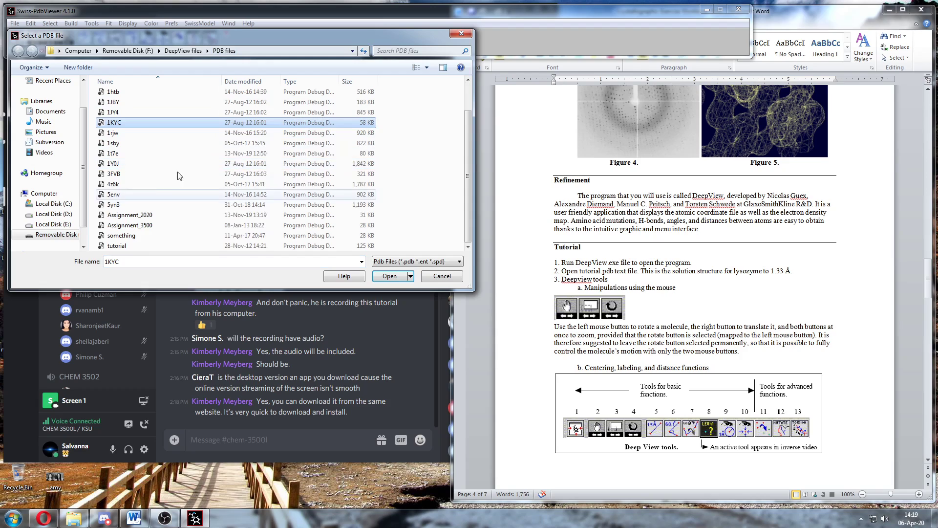
click(130, 247)
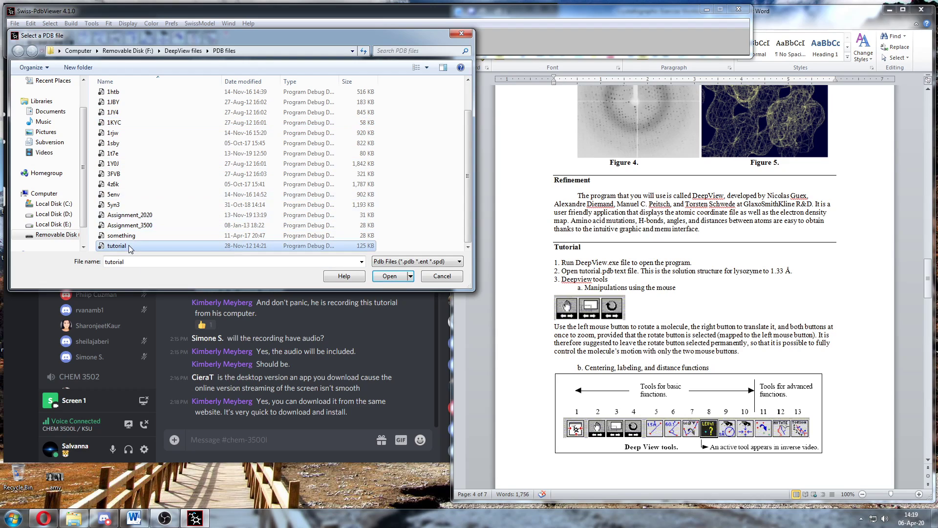
click(384, 276)
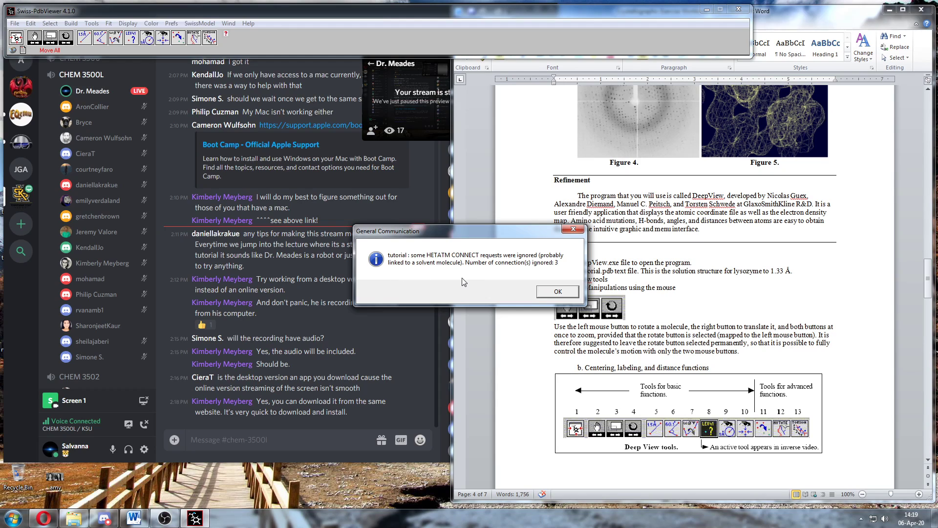
click(550, 292)
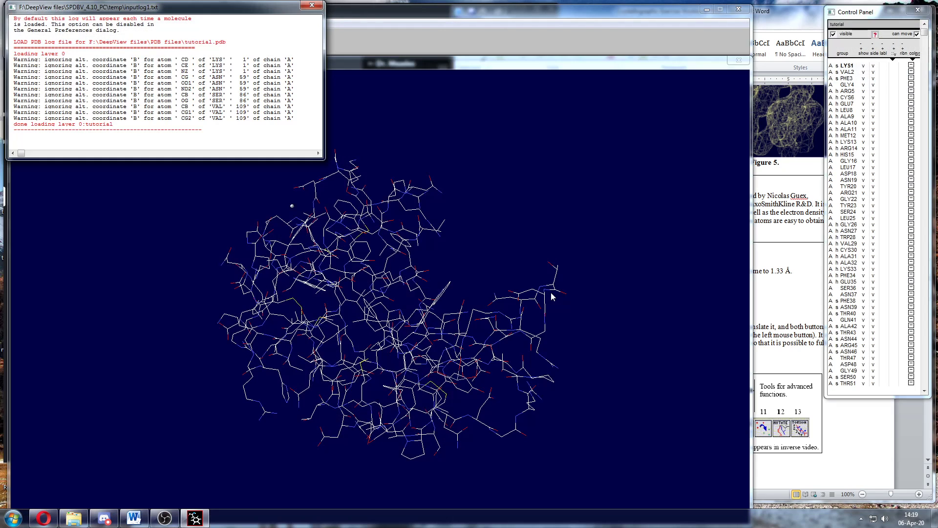
click(918, 10)
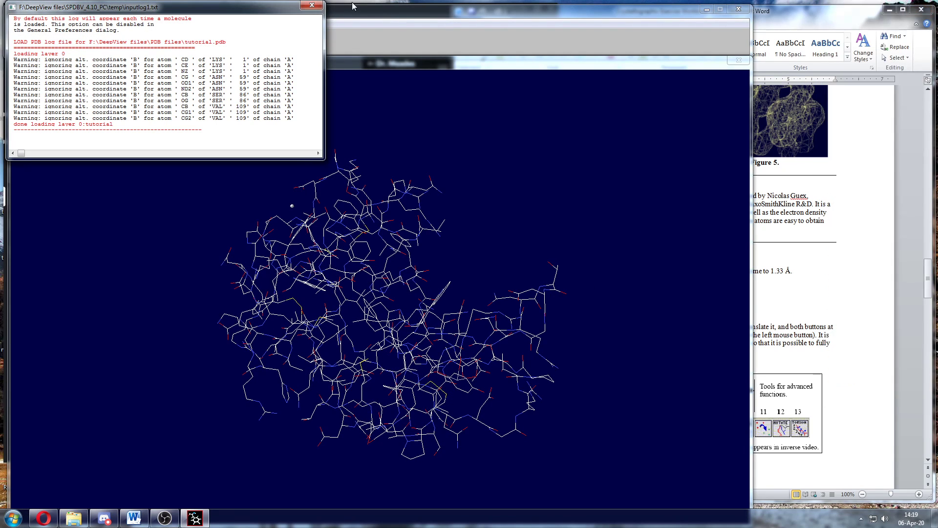
click(308, 4)
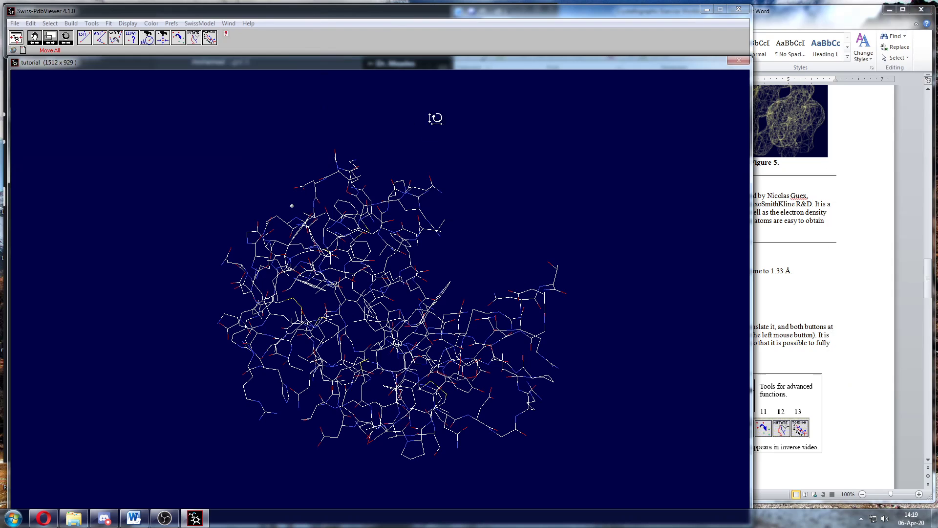
Reposition the toolbar and tutorial molecule windows so both fit, and stretch the molecule window down to a size of 1504 x 872.
drag(324, 11, 324, 8)
drag(365, 59, 365, 92)
drag(359, 42, 357, 15)
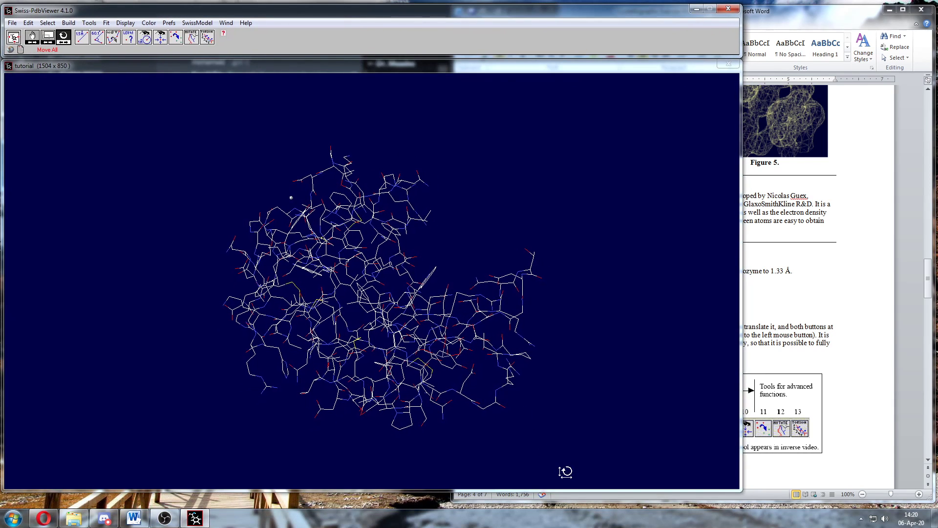
click(566, 489)
drag(565, 490, 565, 501)
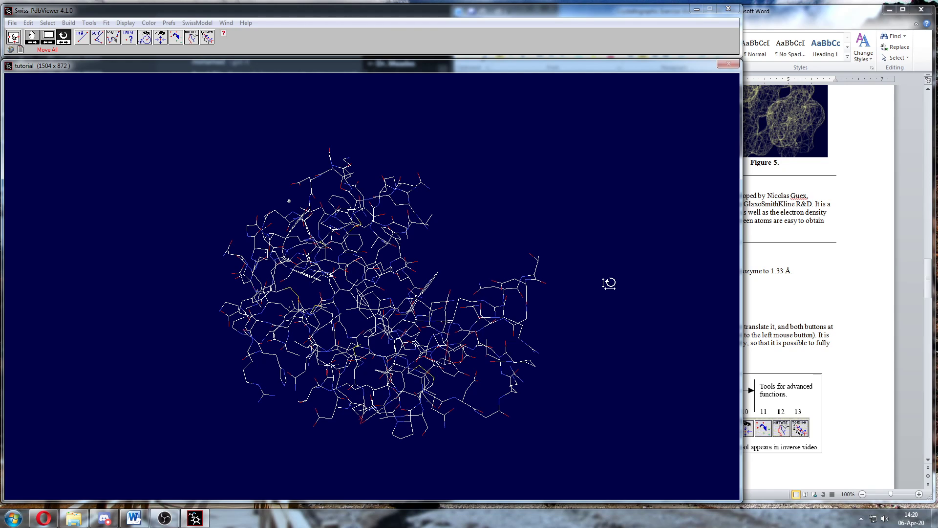
Review the workbook's first two tutorial instructions and locate the spdbv application in the SPDBV_4.10_PC folder.
click(852, 296)
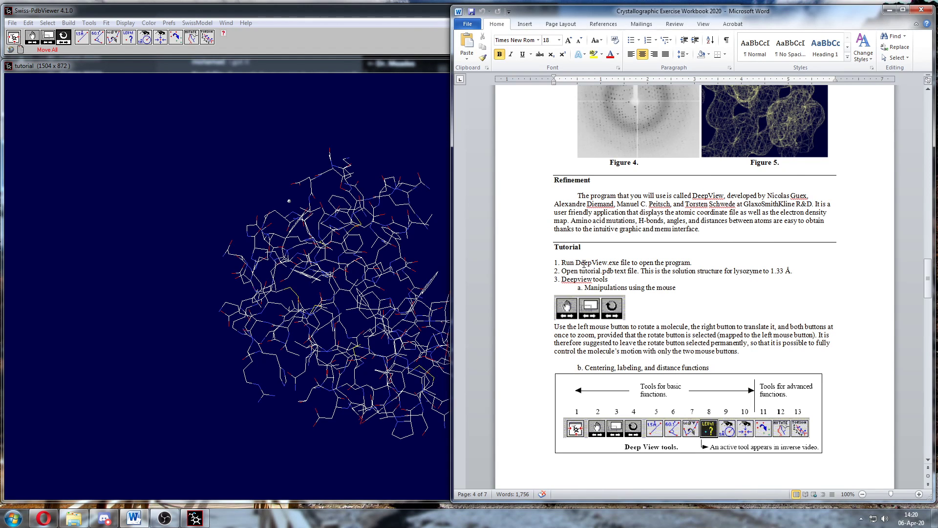
click(73, 518)
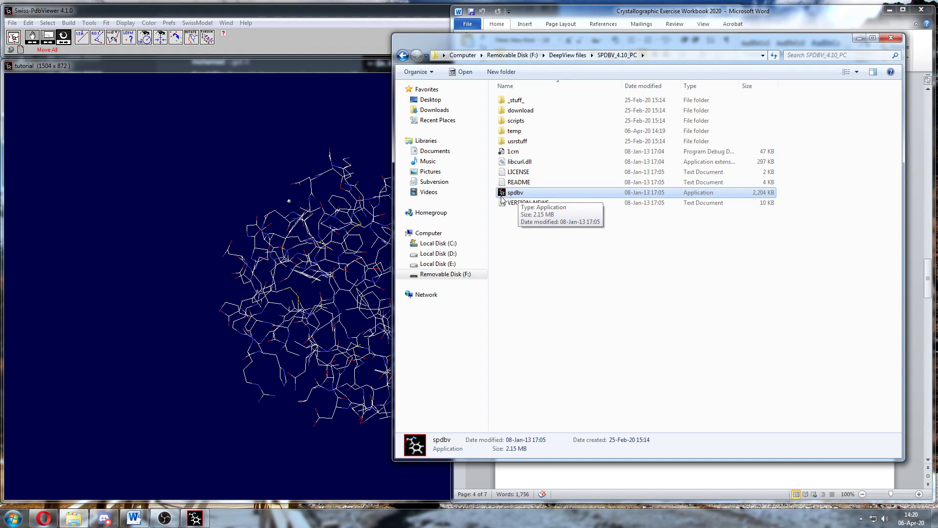
click(396, 28)
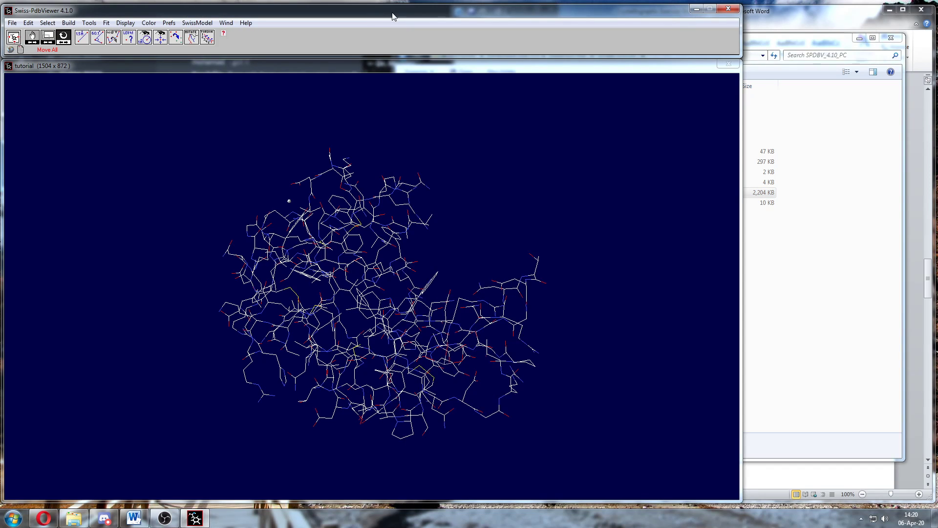
click(915, 340)
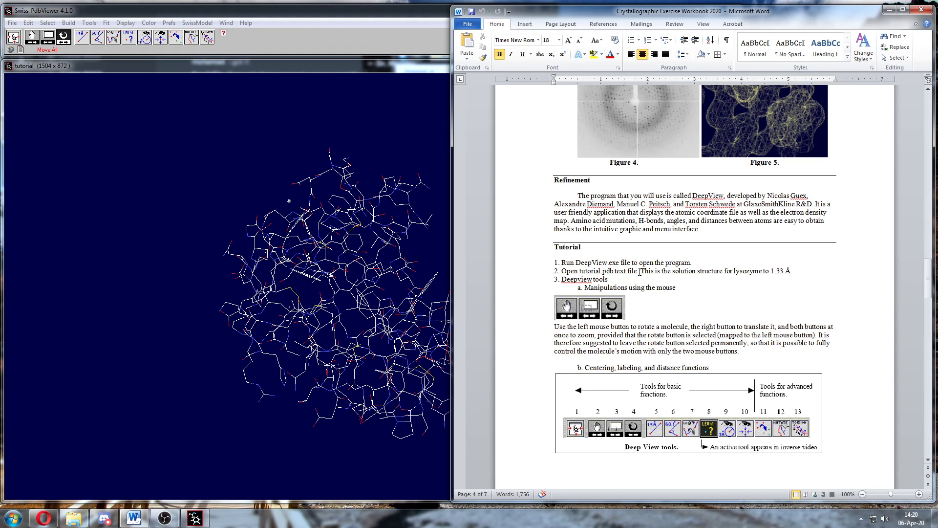
Close the molecule viewer, relaunch spdbv from the SPDBV_4.10_PC folder and dismiss its About window.
click(316, 23)
click(733, 10)
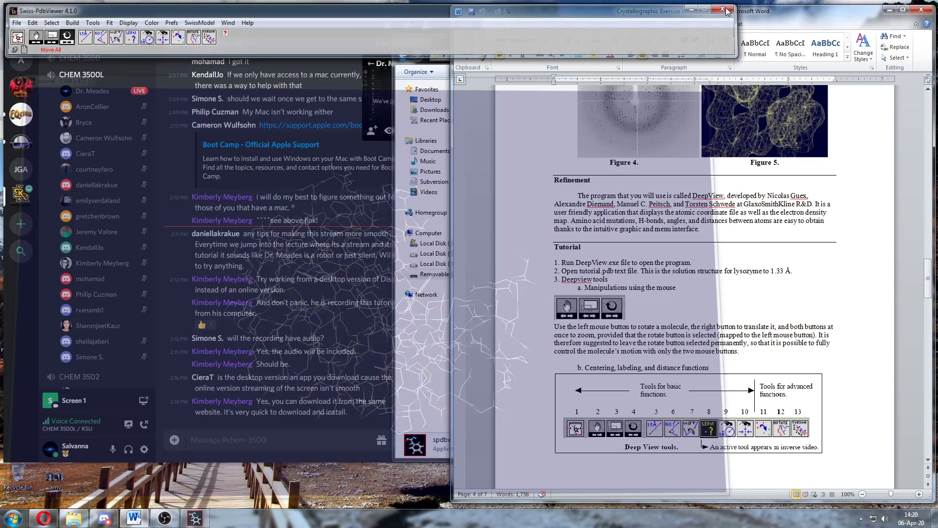
click(440, 367)
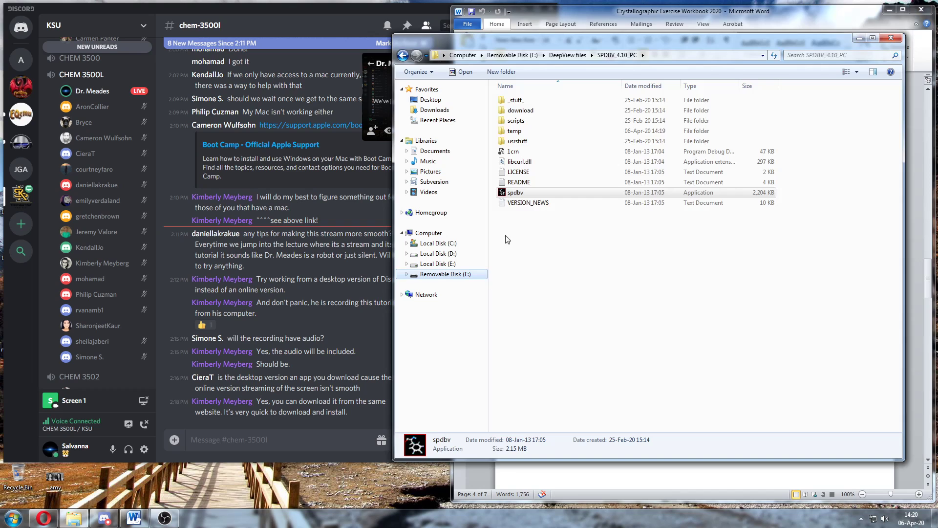
double_click(515, 193)
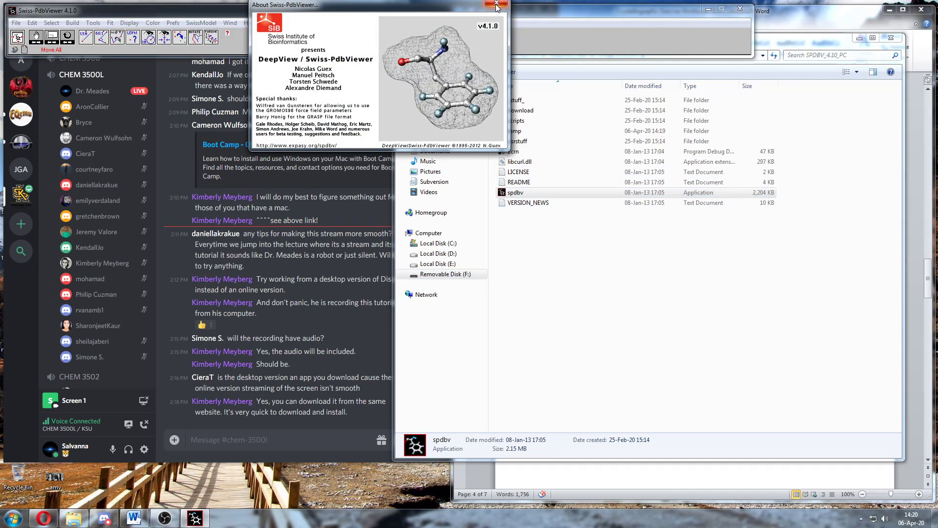
click(496, 5)
mouse_move(408, 10)
mouse_down()
mouse_move(466, 29)
mouse_move(456, 43)
mouse_move(405, 9)
mouse_up()
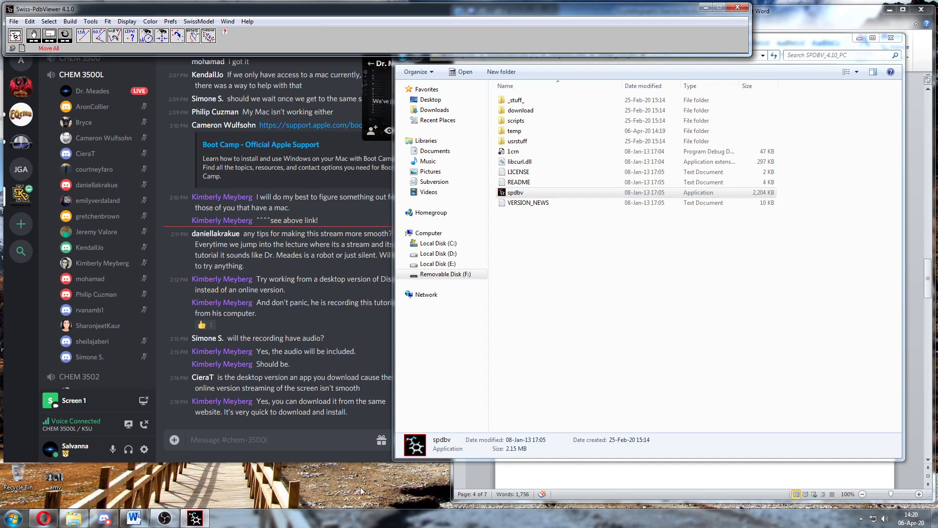
Open the tutorial PDB file from the PDB files folder, dismiss the notice and loading log, and resize the molecule window to 1510 x 888.
click(13, 21)
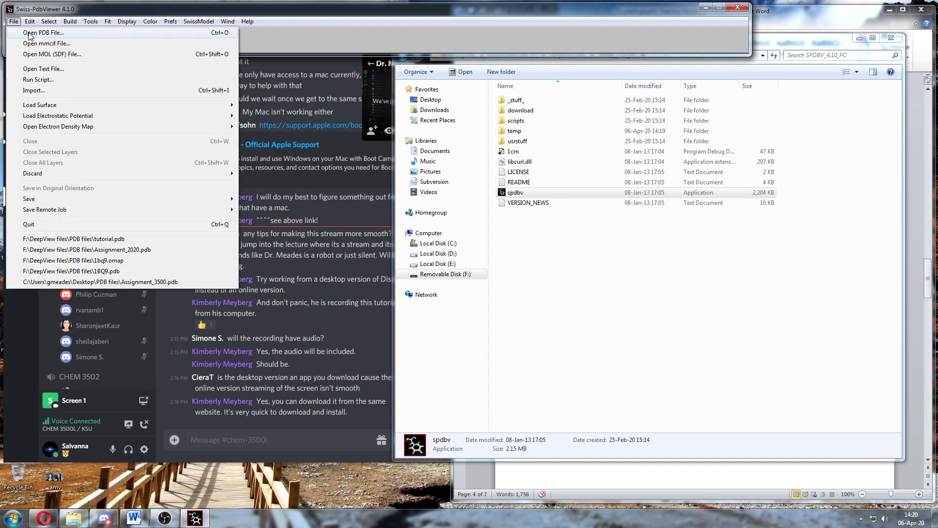
click(29, 34)
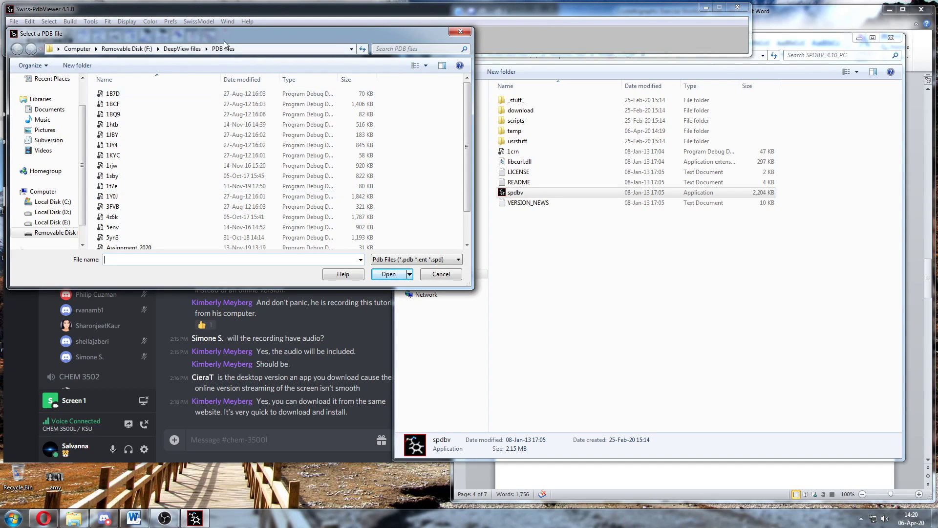
drag(468, 115, 467, 159)
click(133, 152)
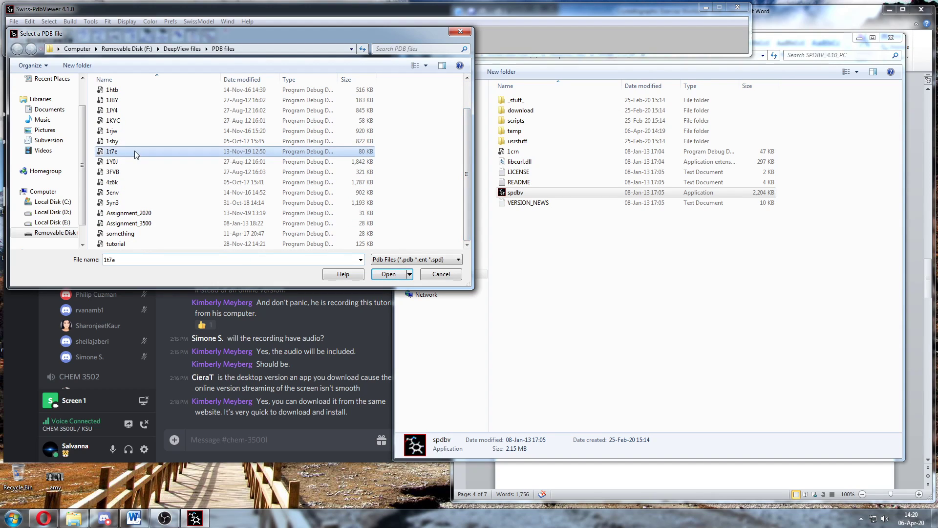
click(126, 121)
click(125, 100)
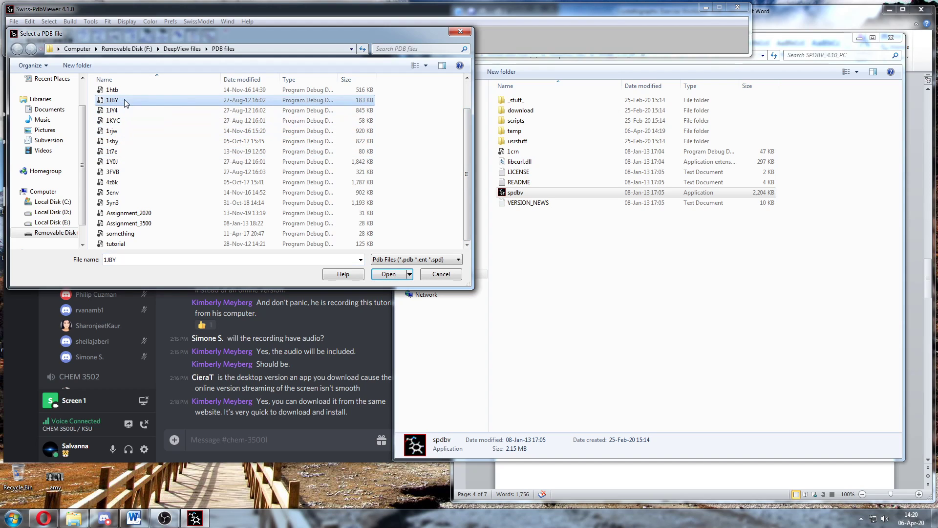
click(114, 245)
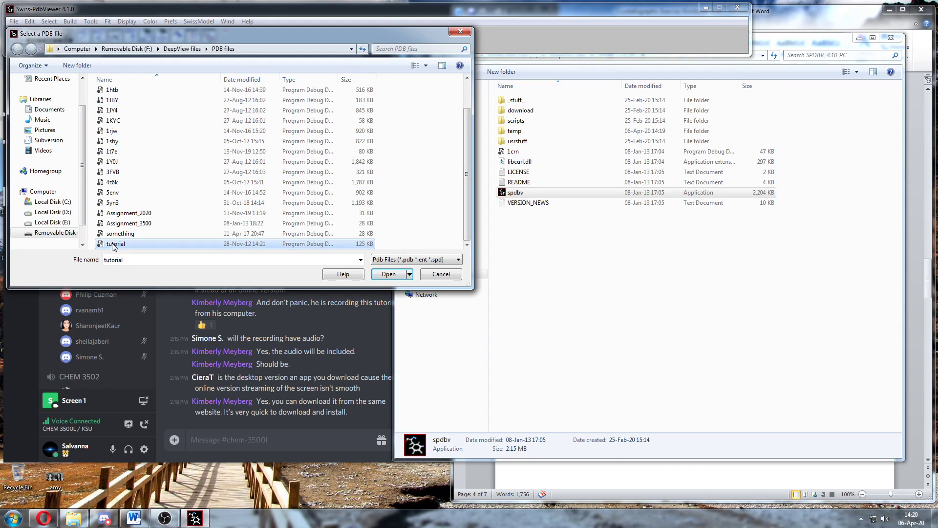
click(391, 274)
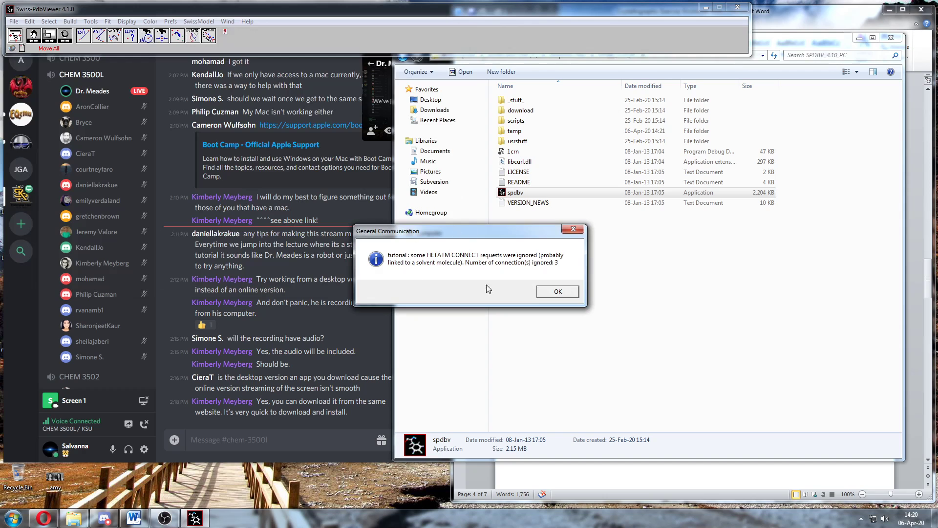
click(550, 293)
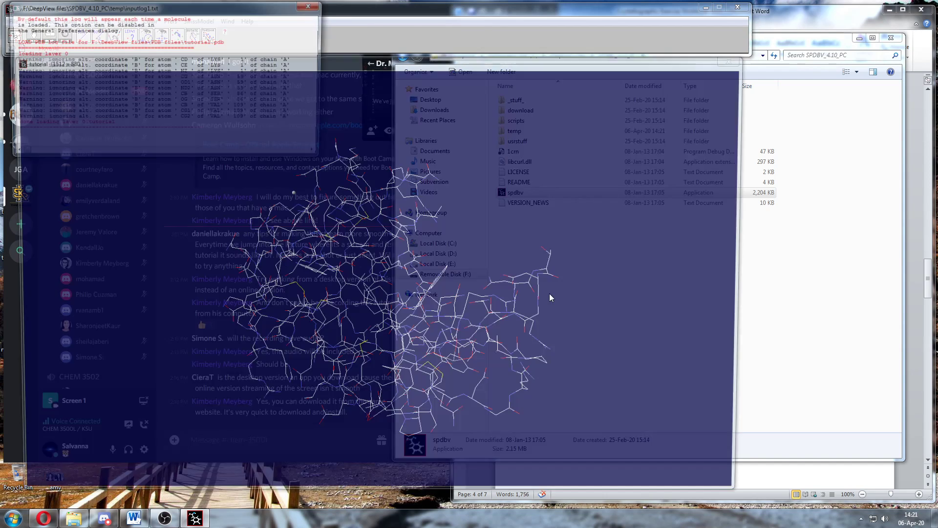
click(312, 5)
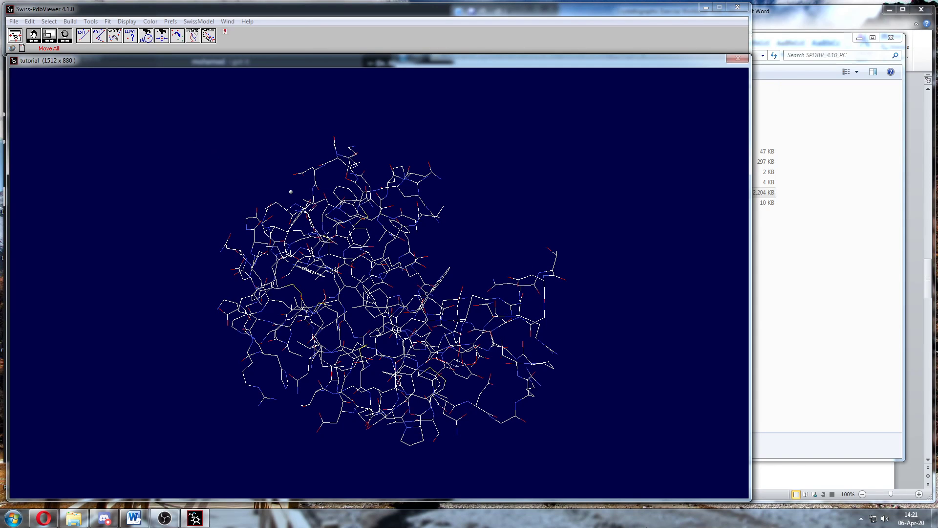
mouse_move(748, 497)
mouse_down()
mouse_move(597, 398)
mouse_move(750, 513)
mouse_move(760, 496)
mouse_move(750, 507)
mouse_up()
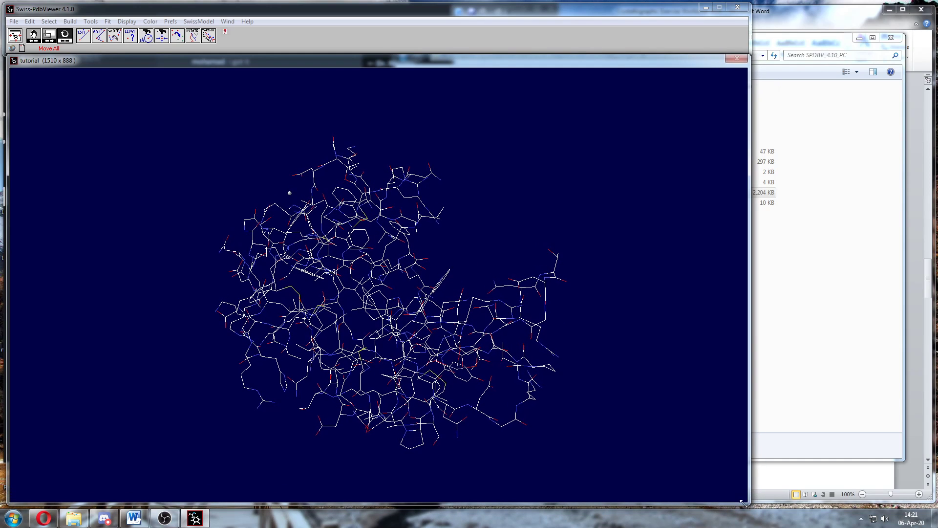
Reposition the toolbar and molecule windows, and bring up the workbook's section on manipulations using the mouse.
mouse_move(367, 10)
mouse_down()
mouse_move(494, 60)
mouse_move(426, 27)
mouse_move(370, 14)
mouse_up()
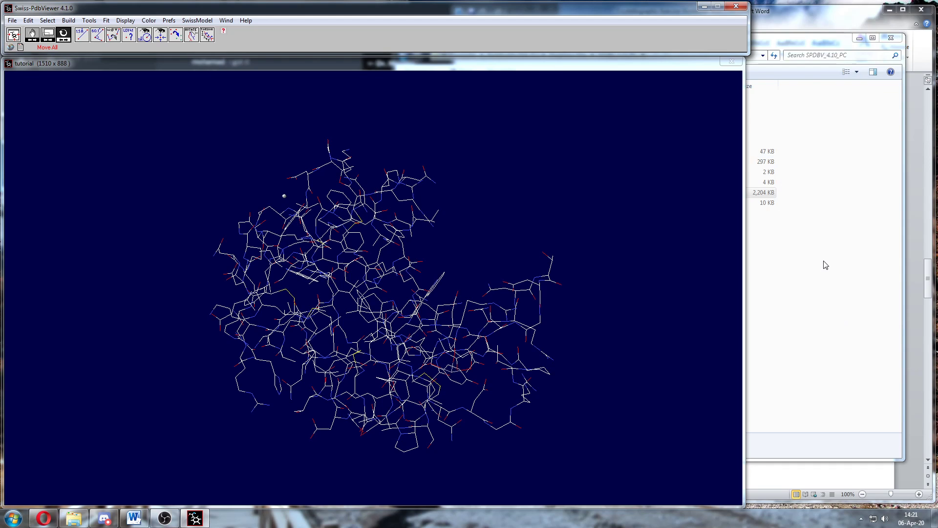
click(914, 348)
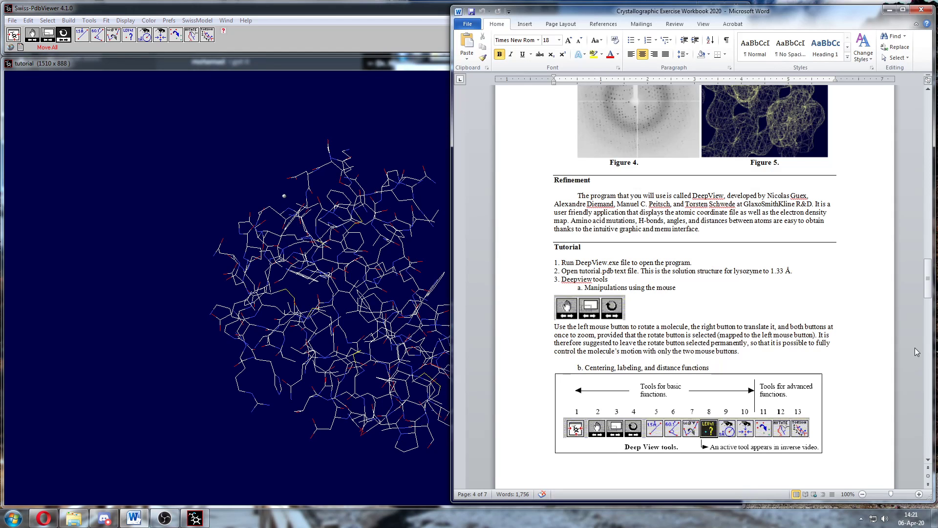
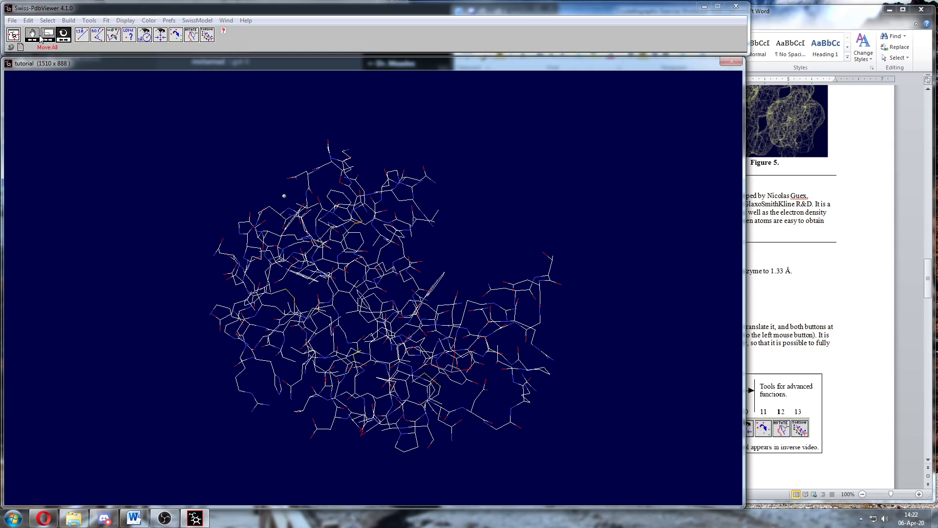
Try the translate, zoom and rotate tools one after another on the whole lysozyme molecule.
click(31, 35)
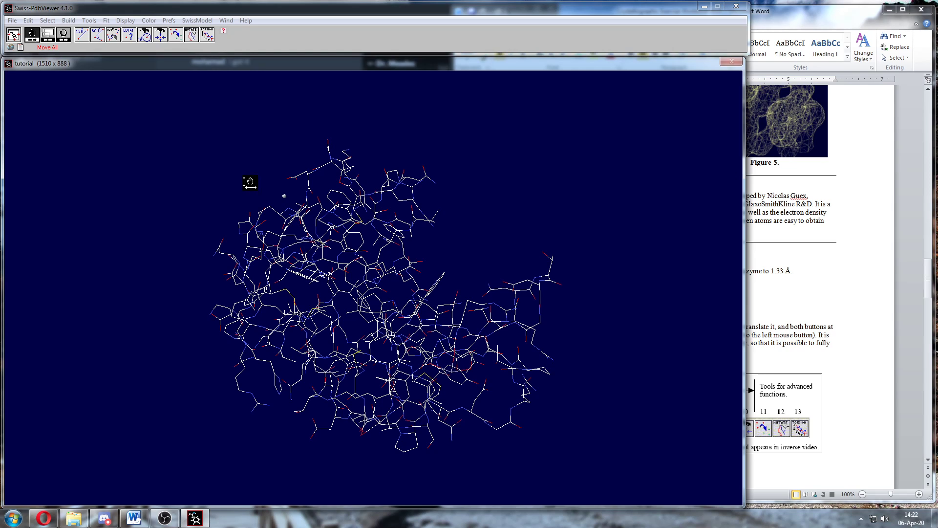
mouse_move(249, 188)
mouse_down()
mouse_move(180, 181)
mouse_move(326, 175)
mouse_move(349, 203)
mouse_move(210, 218)
mouse_move(266, 205)
mouse_move(272, 182)
mouse_move(216, 177)
mouse_move(377, 122)
mouse_move(377, 199)
mouse_move(243, 186)
mouse_up()
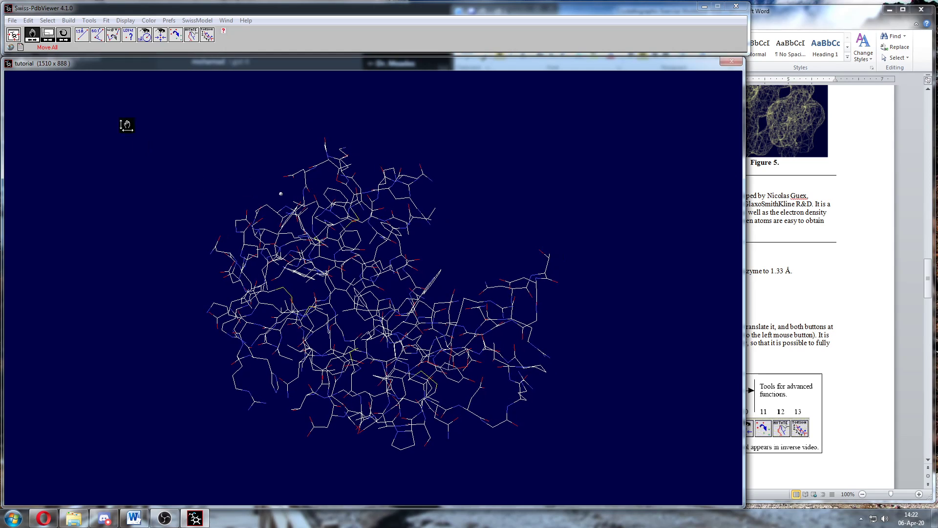
click(50, 36)
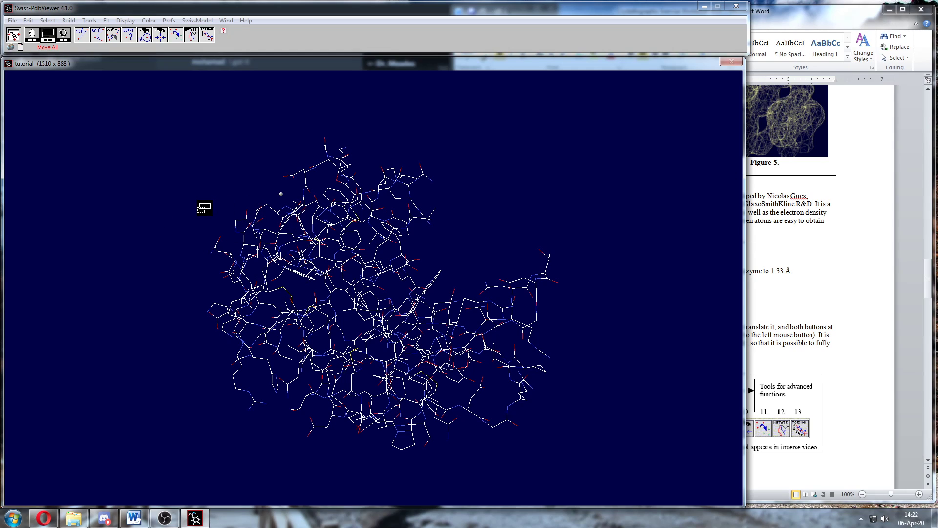
drag(205, 208, 188, 244)
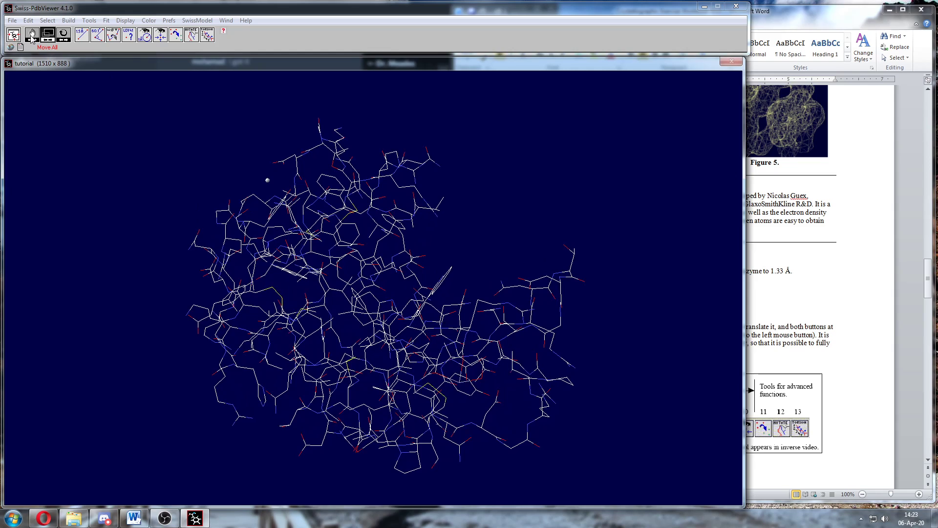
click(64, 35)
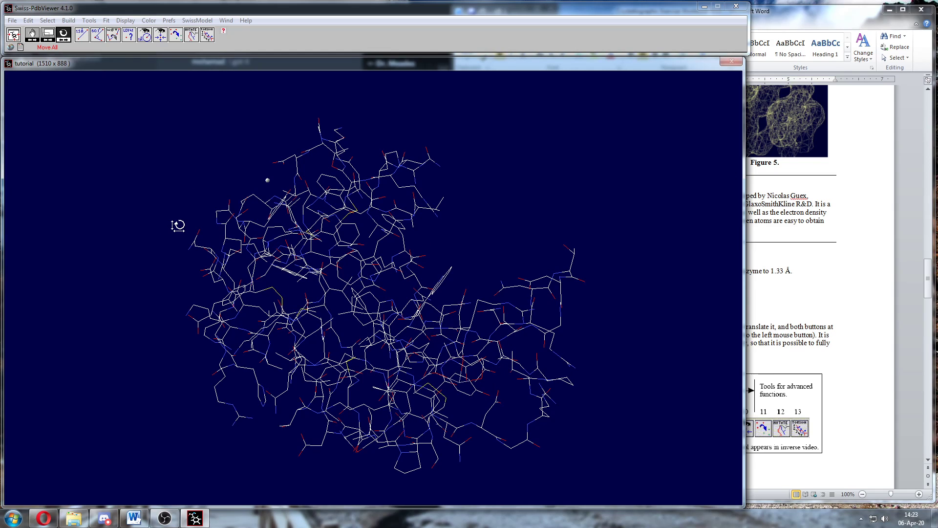
drag(175, 224, 138, 245)
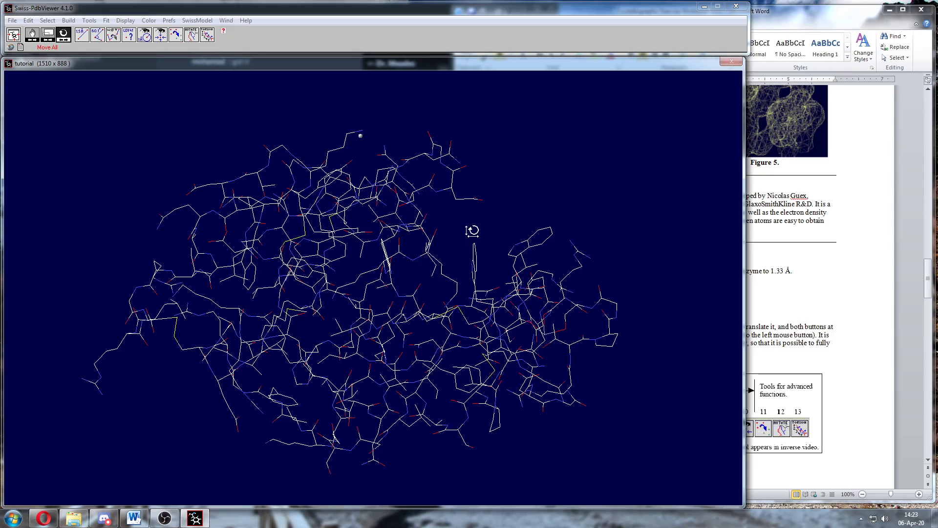
drag(495, 212, 497, 247)
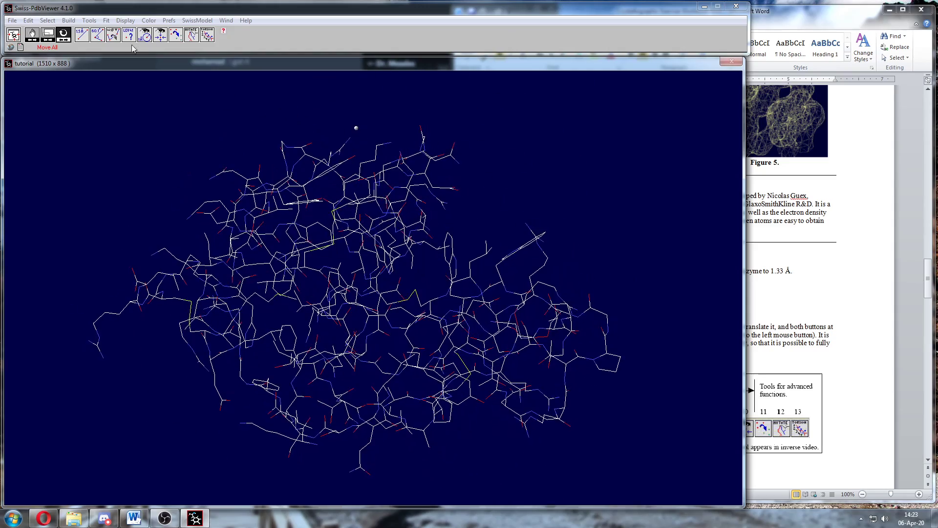
Enlarge the molecule to a close-up of its interior, shifting and rotating it with the separate tools.
drag(384, 207, 302, 244)
click(52, 39)
drag(352, 228, 382, 278)
click(33, 36)
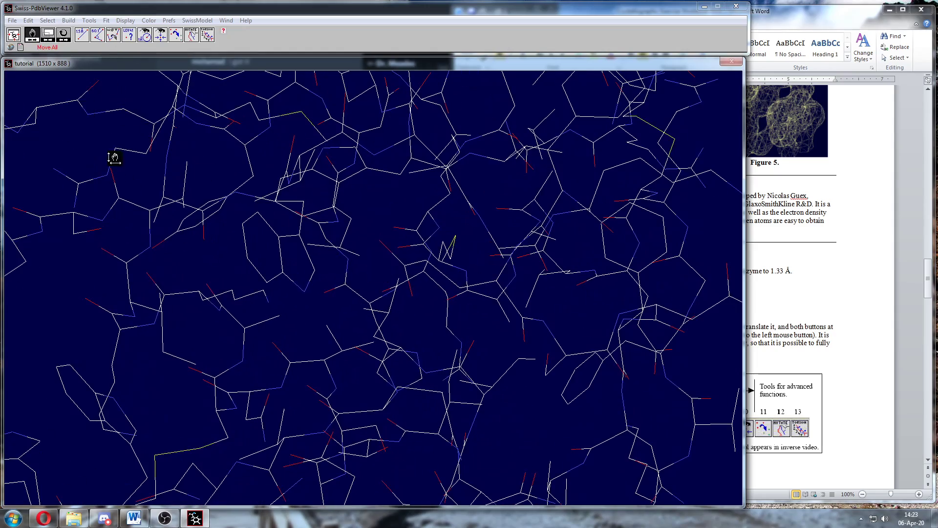
drag(260, 268, 318, 293)
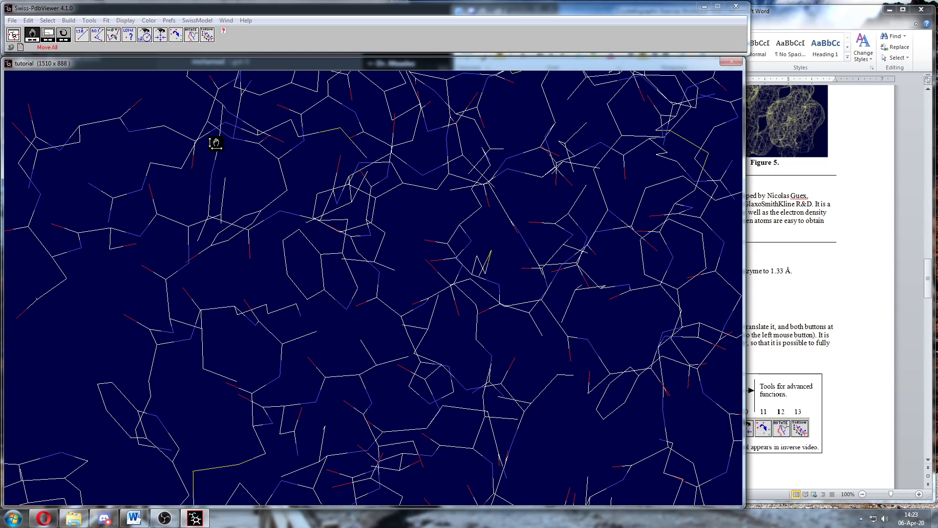
click(46, 30)
drag(377, 268, 388, 309)
click(61, 33)
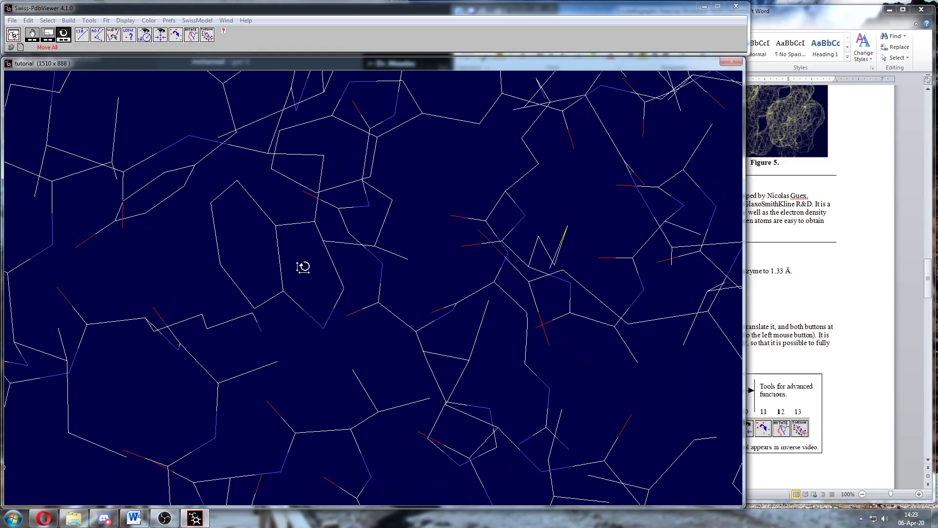
mouse_move(302, 267)
mouse_down()
mouse_move(293, 268)
mouse_move(315, 270)
mouse_move(304, 268)
mouse_up()
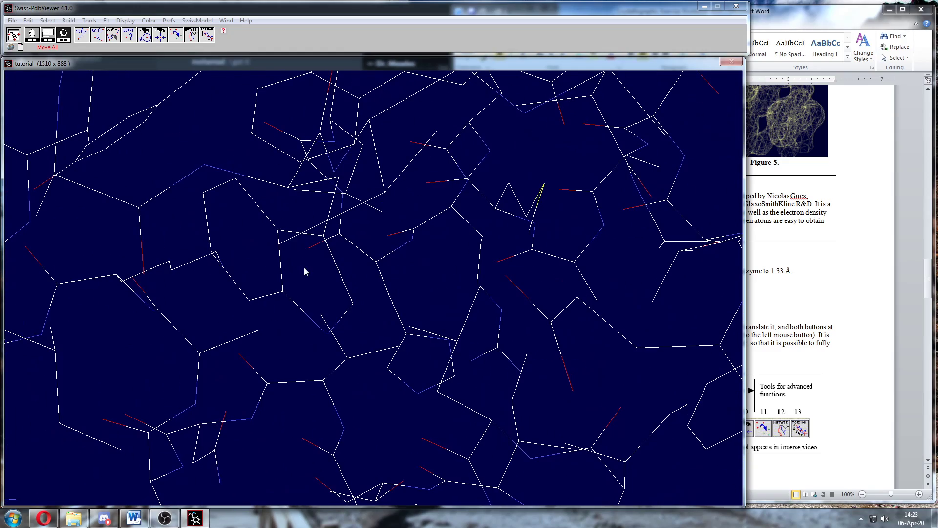
Rotate and translate the molecule close-up, and leave the rotate tool selected.
click(103, 519)
click(578, 323)
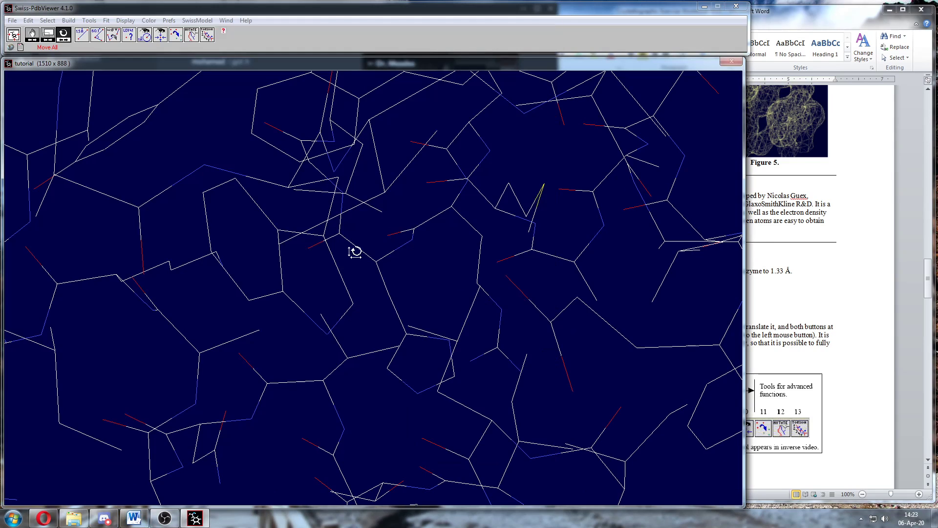
drag(354, 249, 103, 54)
click(32, 34)
drag(166, 272, 302, 335)
click(64, 34)
click(64, 34)
With only the rotate tool active, translate and rotate the molecule, and zoom out until all of it fits the window.
right_drag(345, 326, 253, 314)
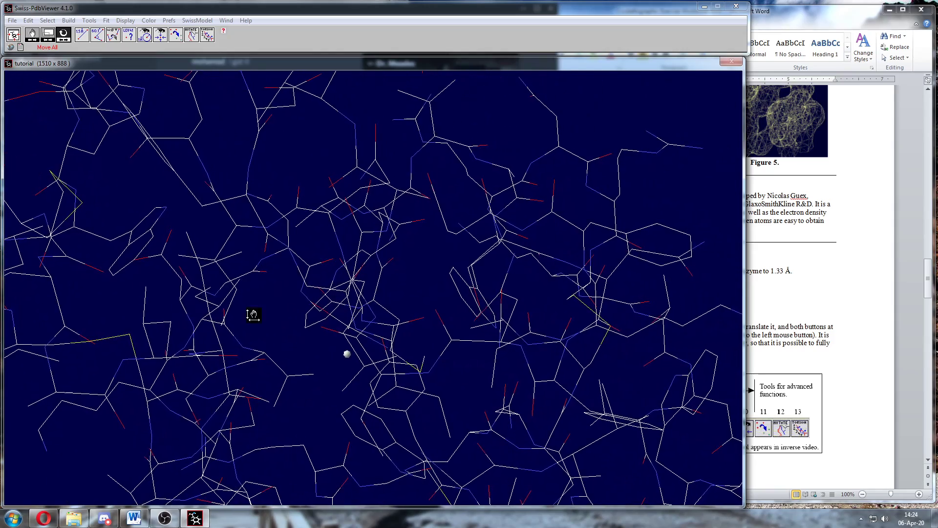
drag(262, 304, 305, 303)
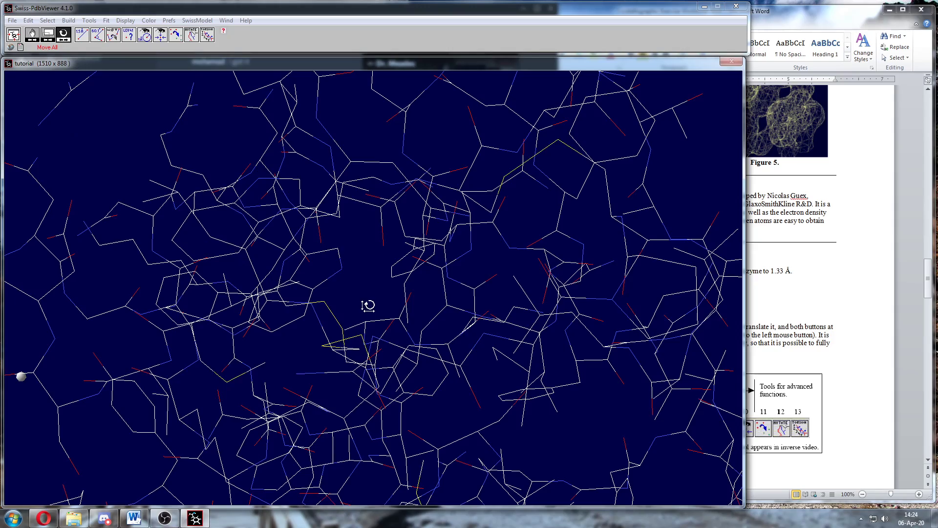
drag(368, 305, 337, 309)
middle_drag(342, 311, 343, 278)
mouse_move(355, 288)
mouse_down()
mouse_move(244, 274)
mouse_move(350, 280)
mouse_up()
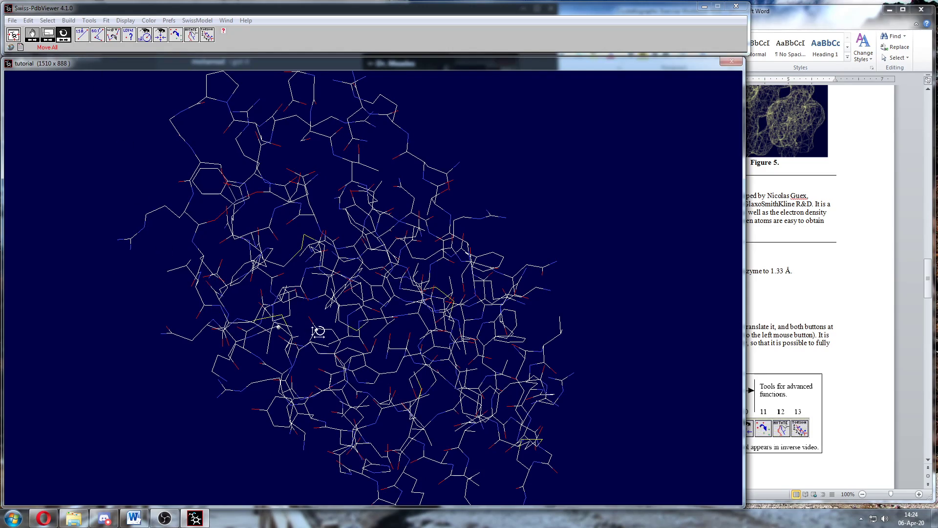
drag(315, 366, 421, 298)
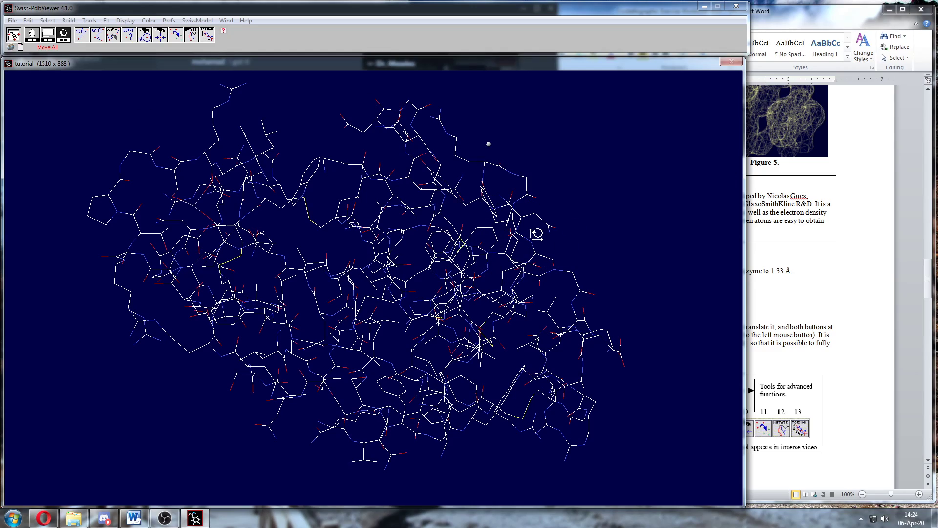
mouse_move(579, 238)
mouse_down()
mouse_move(542, 241)
mouse_move(575, 242)
mouse_up()
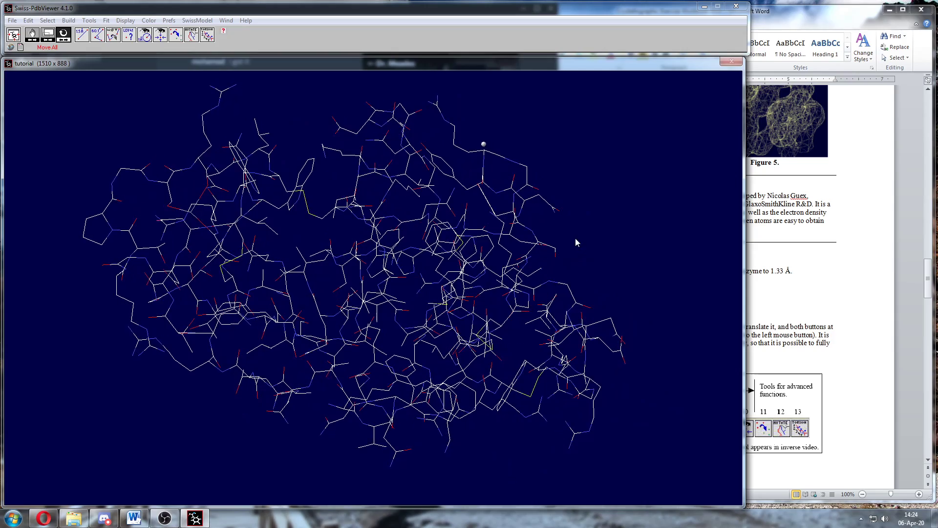
mouse_move(576, 243)
right_down()
mouse_move(611, 244)
mouse_move(532, 244)
mouse_move(569, 253)
right_up()
middle_drag(544, 239, 519, 251)
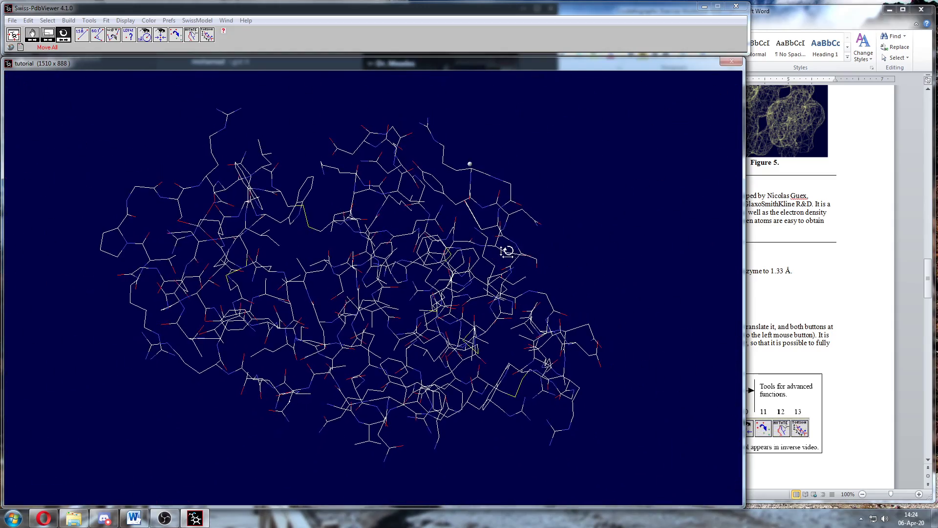
Repeat rotating, translating and zooming the full molecule with the rotate tool active, checking against the workbook's mouse instructions.
drag(211, 255, 182, 243)
right_drag(183, 242, 209, 226)
mouse_move(210, 226)
middle_down()
mouse_move(218, 255)
mouse_move(215, 236)
middle_up()
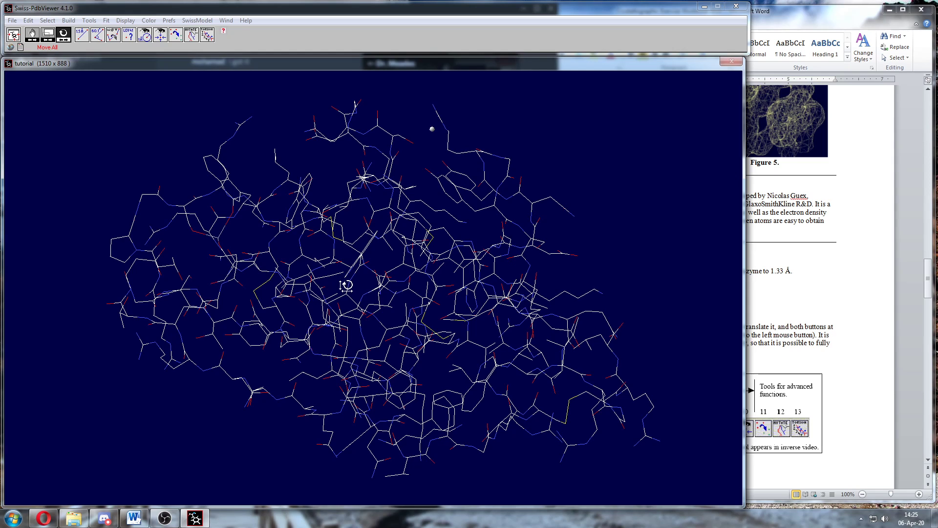
click(879, 292)
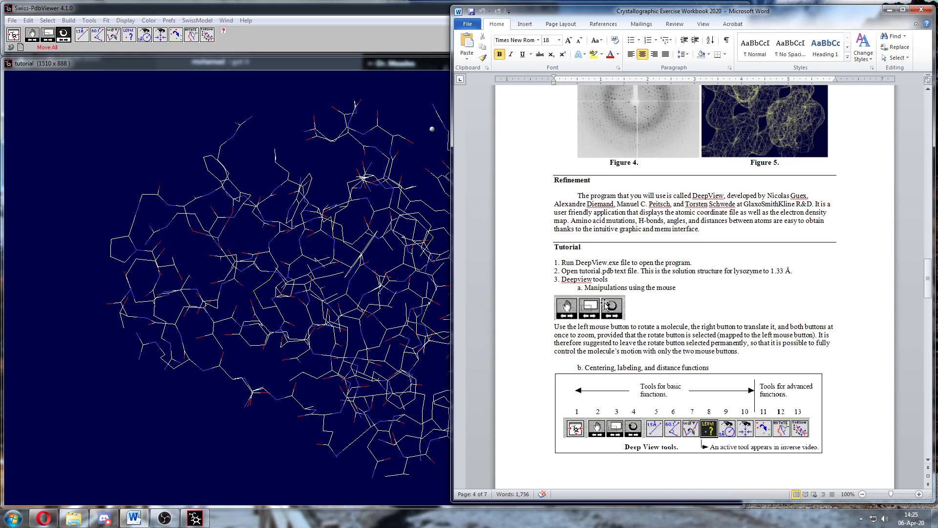
click(273, 10)
drag(379, 286, 405, 283)
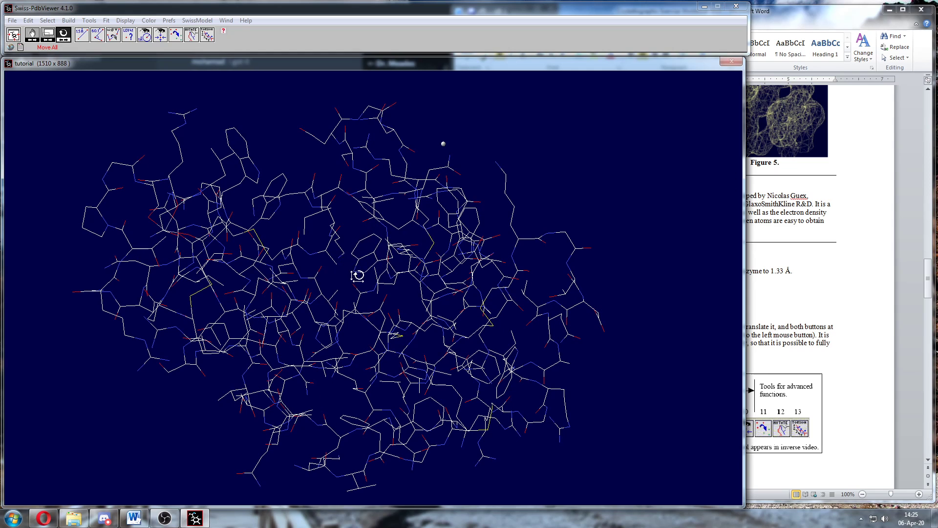
Look through the workbook to the amino acid structures in Appendix A and return to the Tutorial section.
click(931, 290)
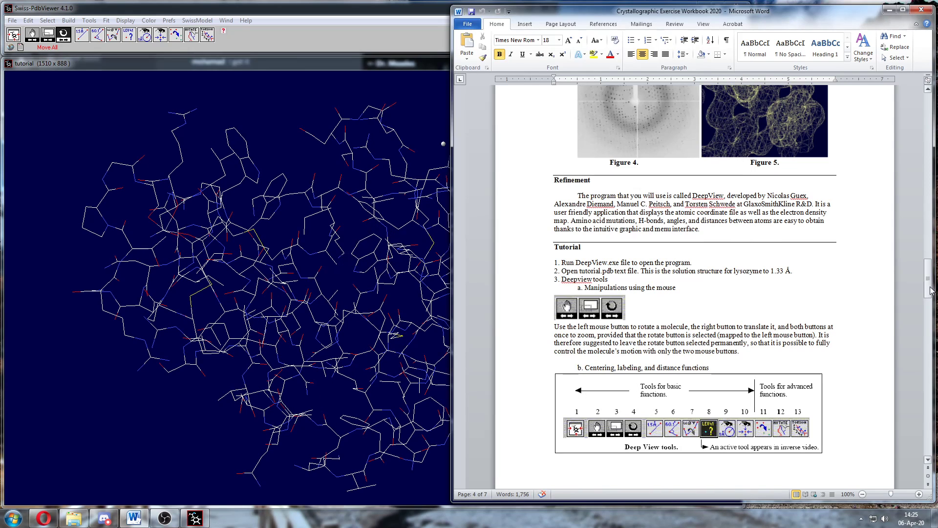
drag(929, 276, 935, 420)
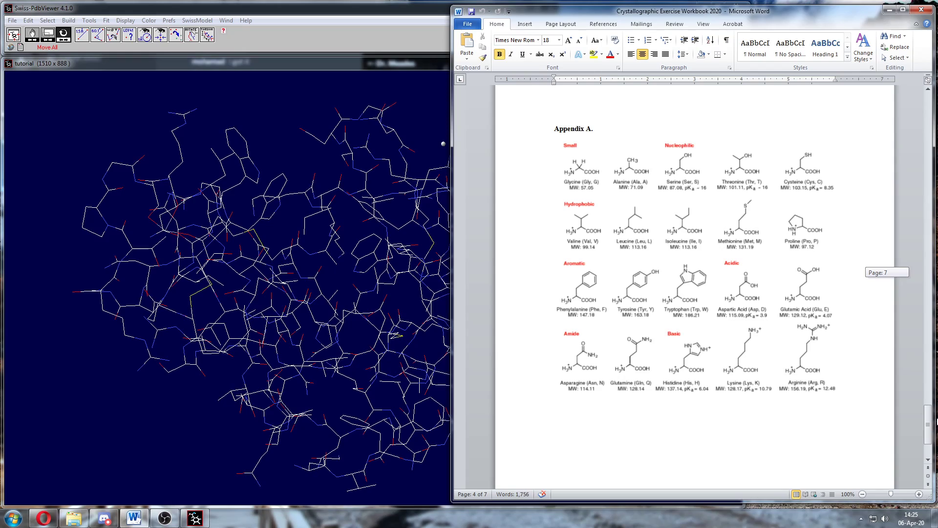
drag(936, 420, 936, 287)
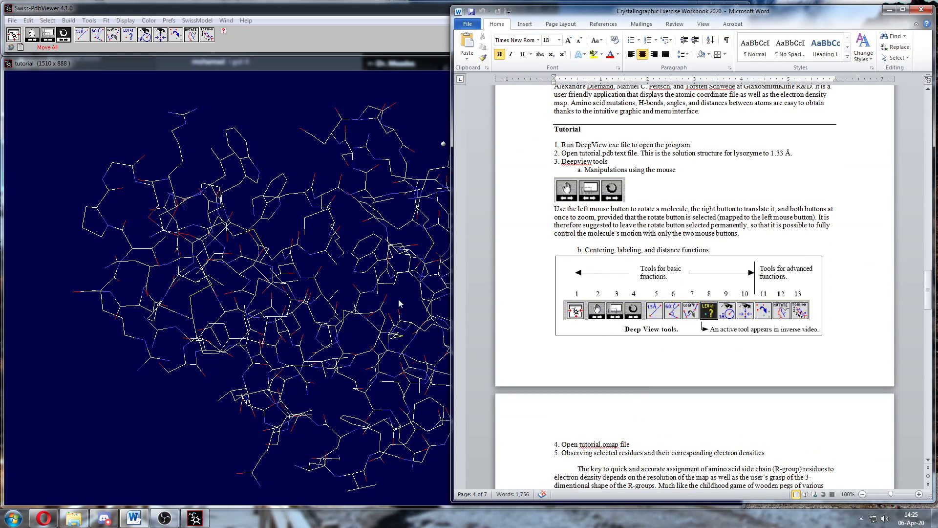
Zoom into the molecule's interior, rotate the close-up to inspect its rings and zoom back out to the whole structure.
click(338, 283)
drag(375, 281, 414, 339)
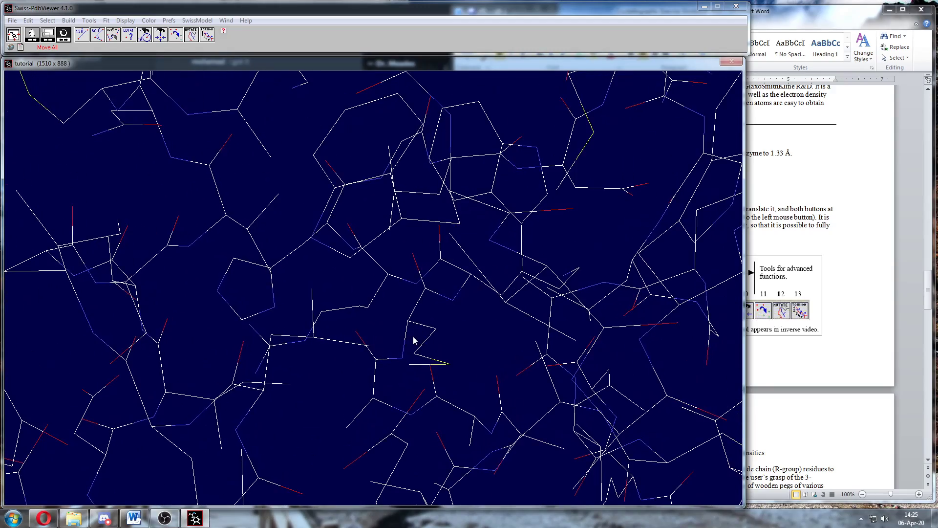
drag(395, 237, 403, 313)
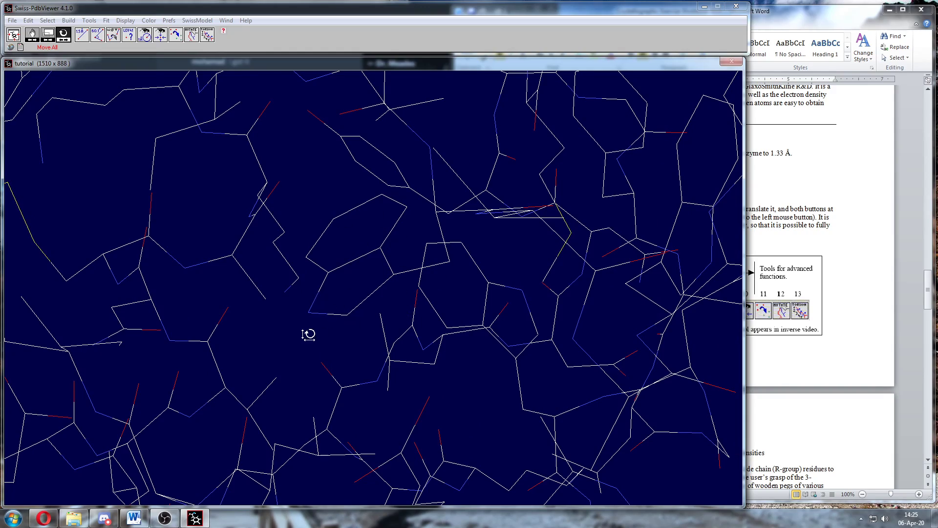
drag(308, 331, 347, 351)
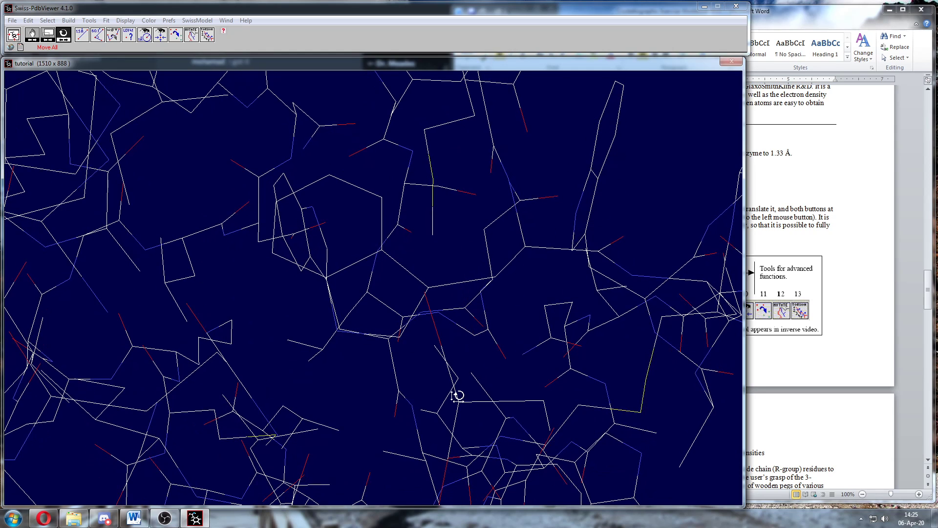
middle_drag(457, 396, 453, 314)
drag(424, 356, 351, 348)
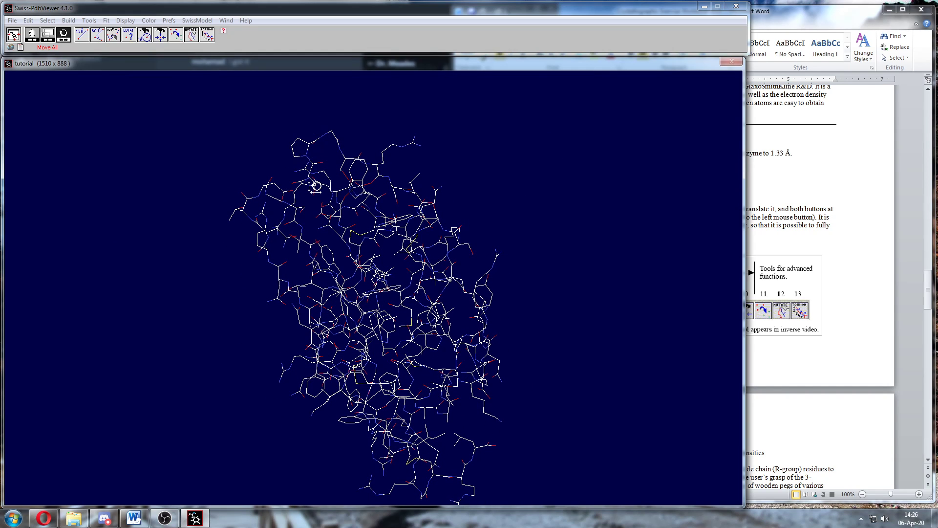
Rotate the molecule upright and bring the five-membered ring at its upper end into a centred close-up.
drag(314, 184, 340, 177)
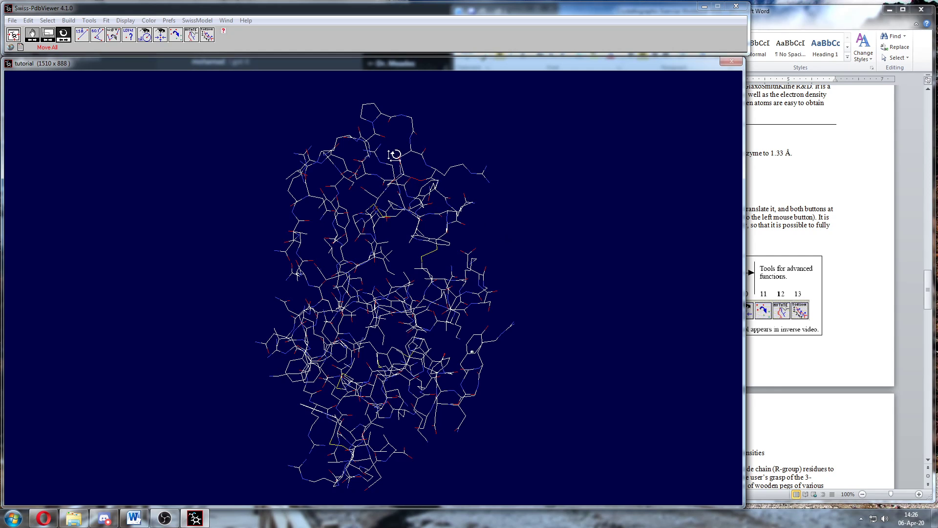
right_drag(393, 153, 397, 278)
drag(417, 251, 438, 310)
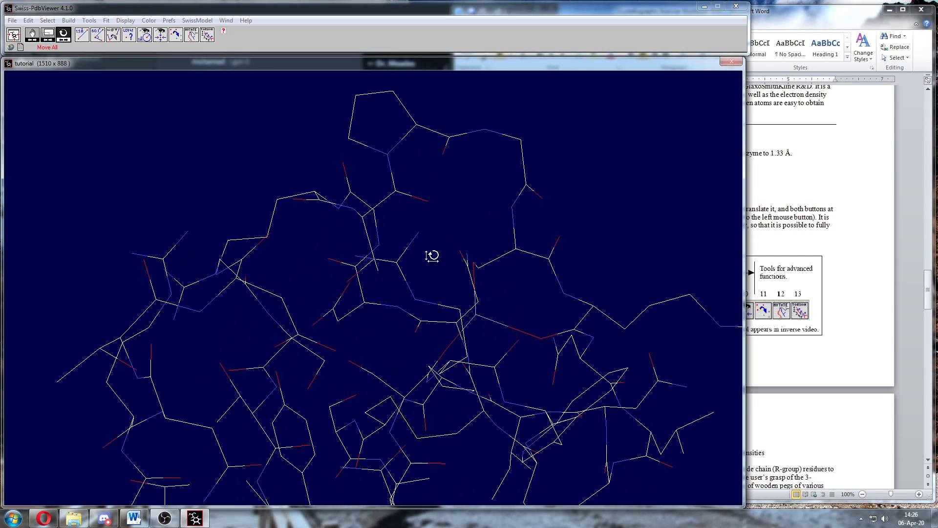
right_drag(424, 258, 423, 377)
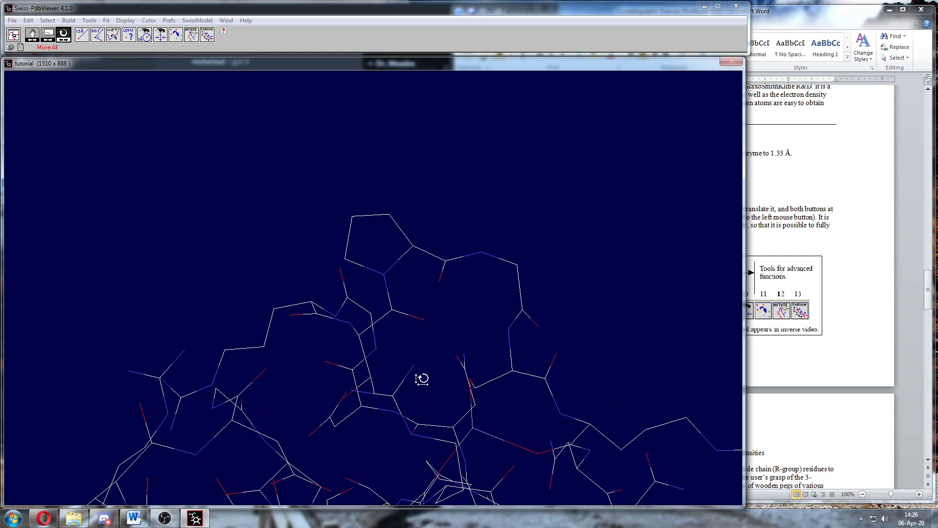
drag(427, 310, 447, 315)
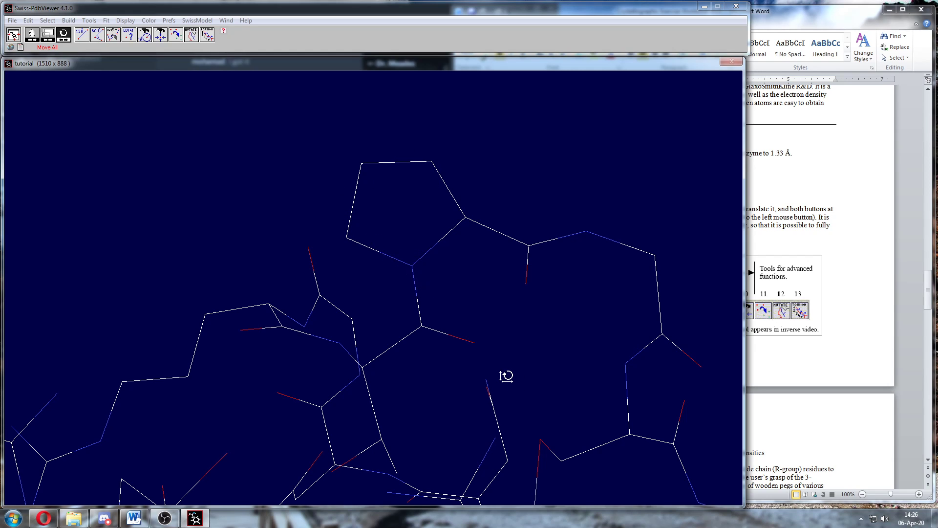
Zoom out to the whole molecule, rotate it onto its side and zoom deep into its interior.
drag(511, 381, 509, 272)
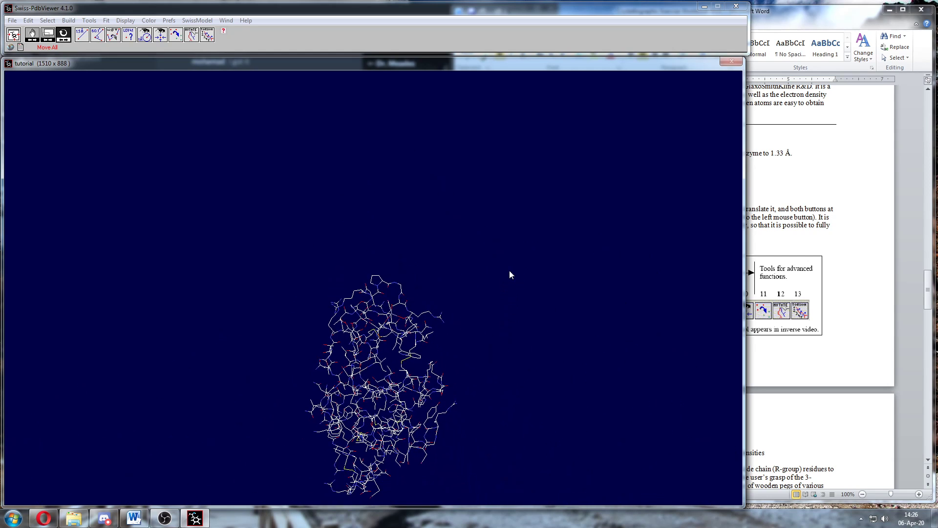
drag(417, 398, 374, 306)
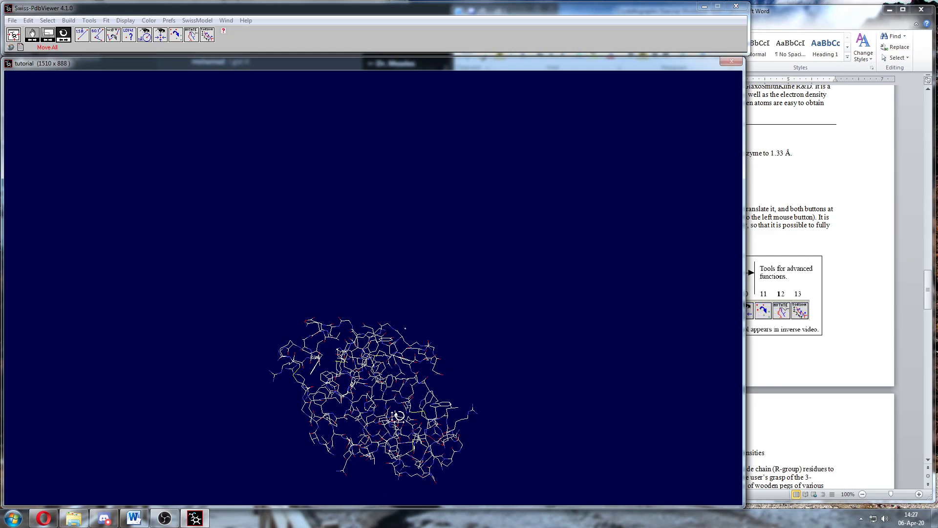
right_drag(397, 417, 428, 272)
drag(428, 272, 479, 435)
drag(538, 284, 469, 346)
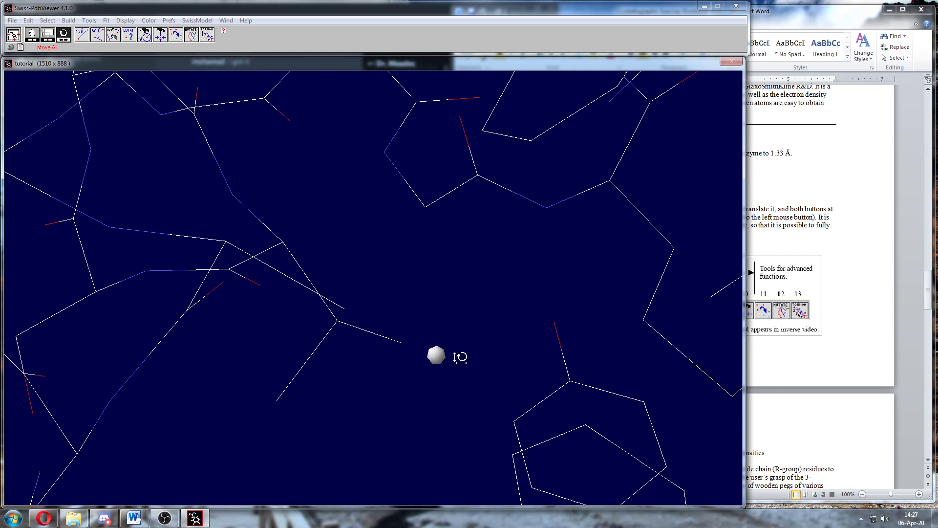
Inspect the interior close-up, recentre the whole molecule in the view and rotate it to another orientation.
drag(327, 335, 337, 316)
drag(246, 246, 401, 324)
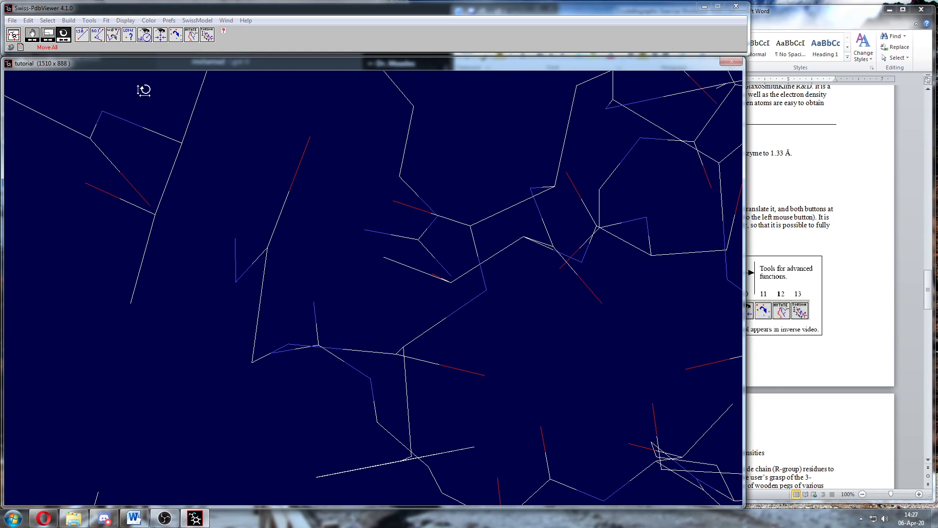
click(14, 39)
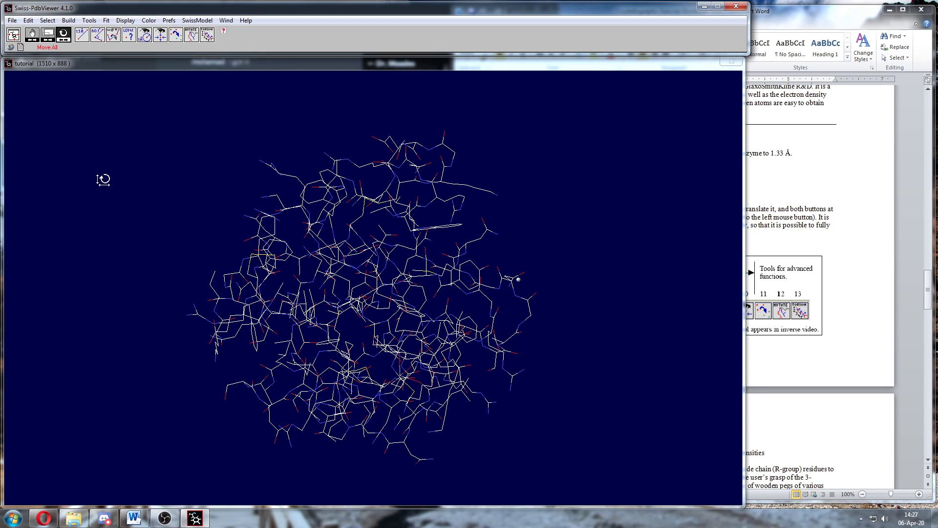
drag(274, 254, 367, 346)
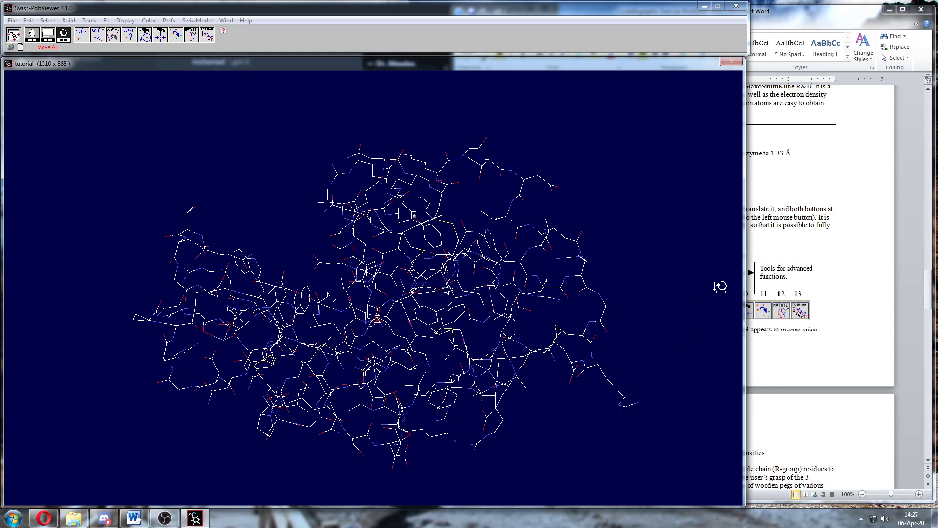
Read the workbook's "Centering, labeling, and distance functions" section with its tool diagram, and return to the molecule.
click(813, 217)
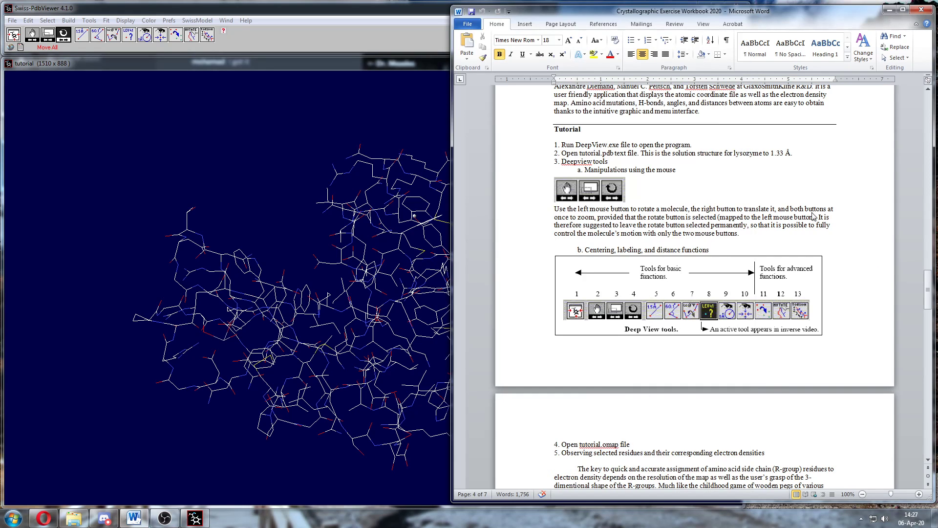
scroll(670, 228, down, 1)
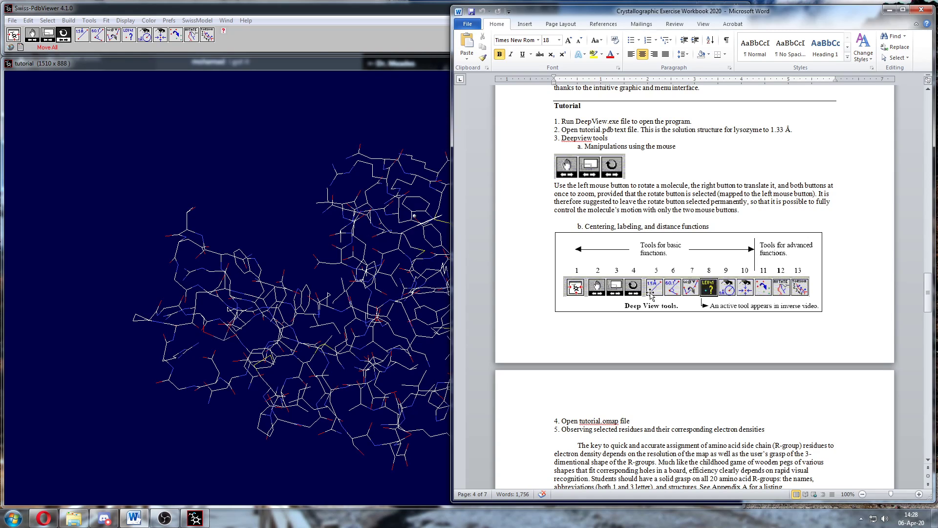
double_click(314, 14)
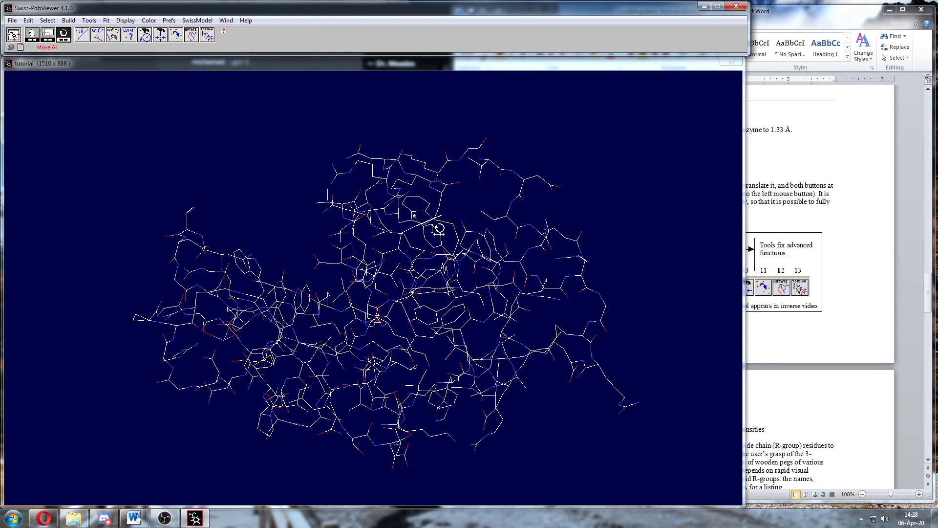
Rotate the molecule and bring the fused double ring of the tryptophan TRP63 into a close-up.
drag(432, 222, 436, 266)
drag(310, 227, 343, 286)
drag(269, 197, 486, 383)
drag(396, 310, 413, 347)
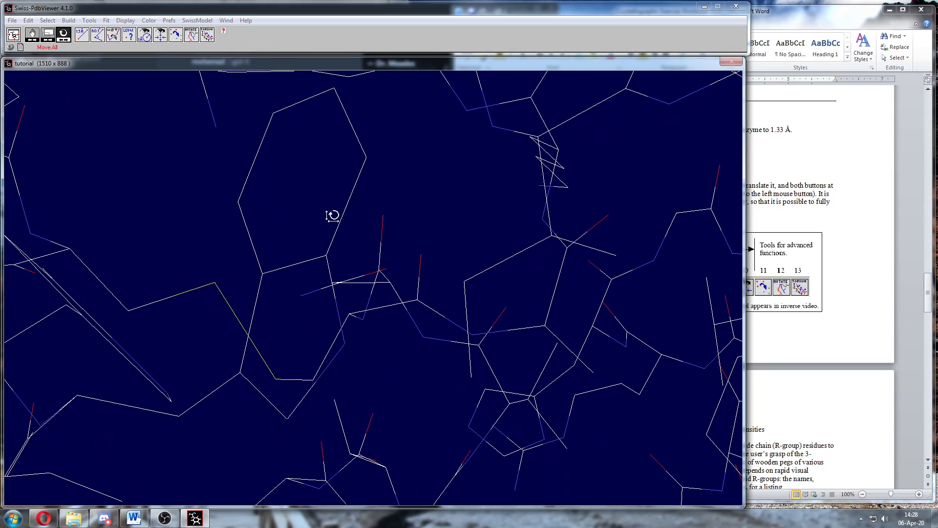
mouse_move(368, 314)
mouse_down()
mouse_move(364, 299)
mouse_move(360, 306)
mouse_move(376, 308)
mouse_move(359, 300)
mouse_up()
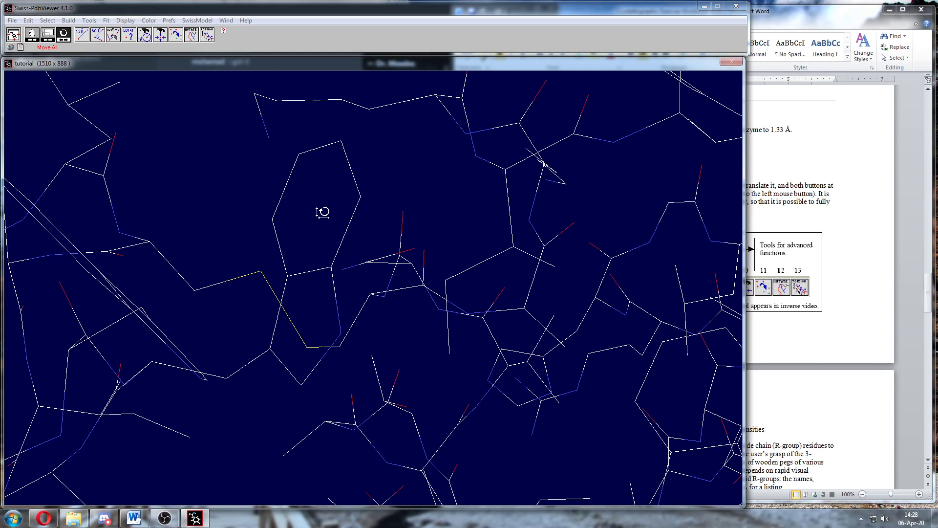
Measure two distances between opposite atoms across the six-membered ring of TRP63 with the distance tool.
click(83, 39)
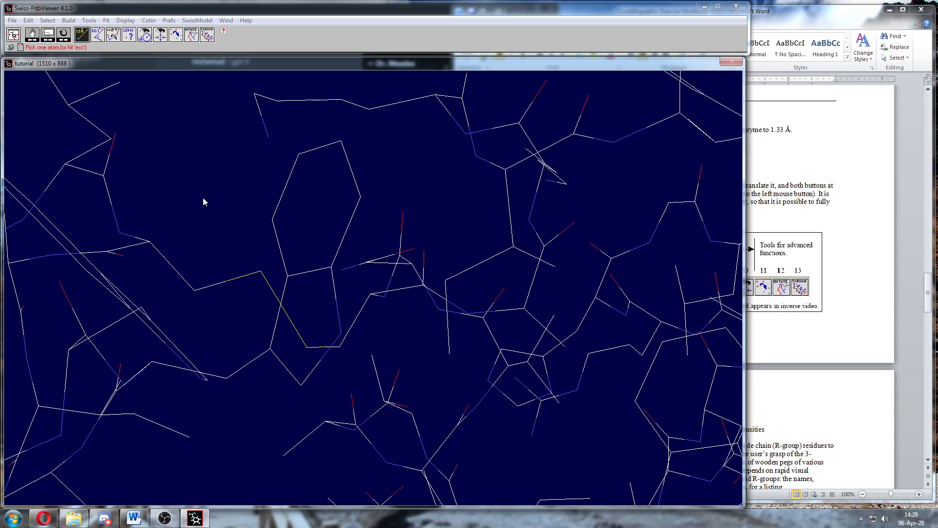
click(273, 222)
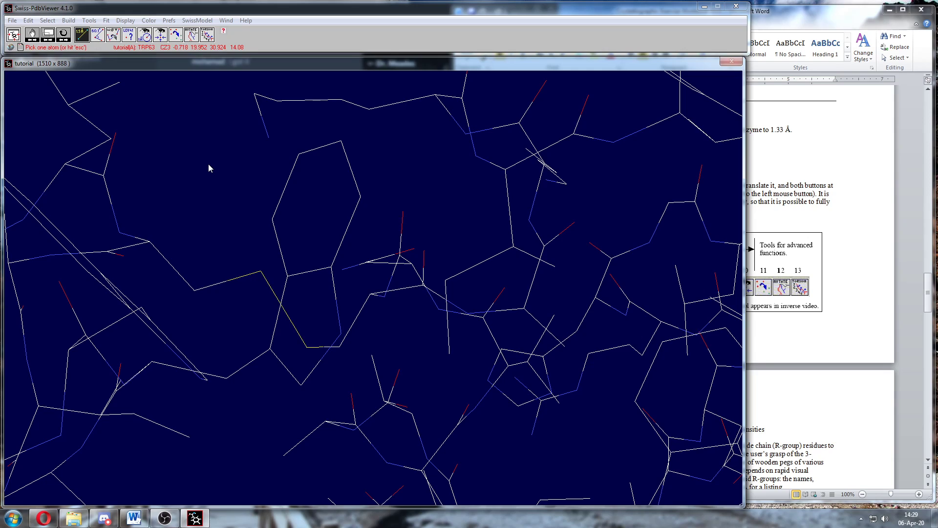
click(299, 156)
click(299, 158)
click(330, 268)
click(273, 222)
click(360, 197)
click(63, 37)
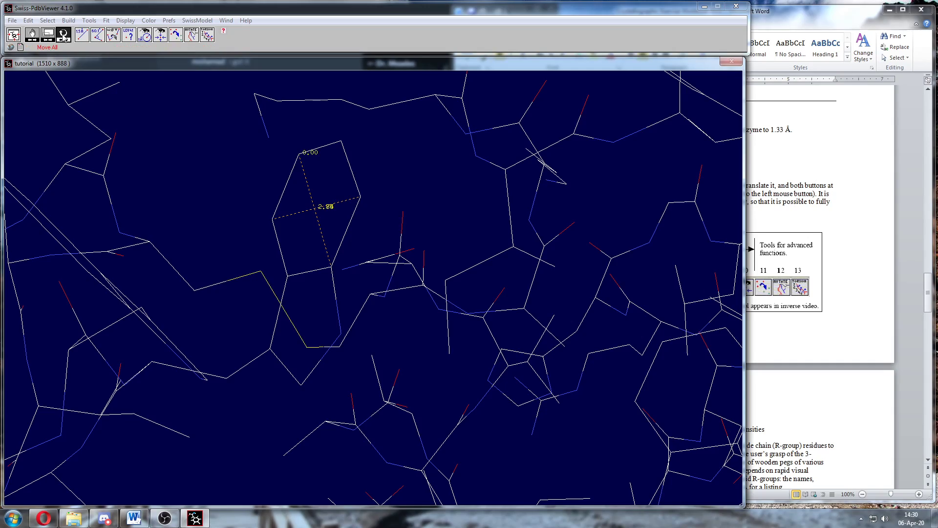
Measure the distance across TRP63's five-membered ring from atom CD2 to the ring carbon opposite it.
mouse_move(236, 182)
mouse_down()
mouse_move(253, 201)
mouse_move(227, 188)
mouse_move(241, 193)
mouse_move(243, 182)
mouse_up()
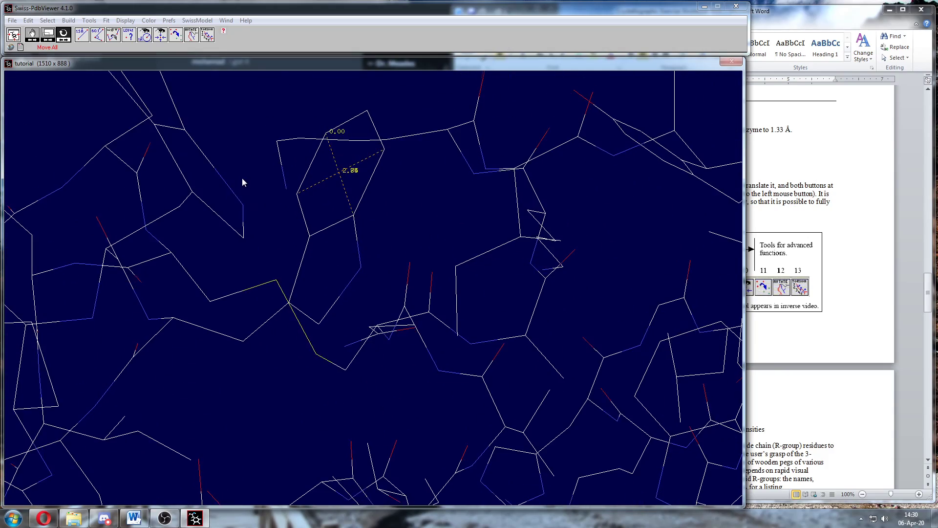
click(83, 37)
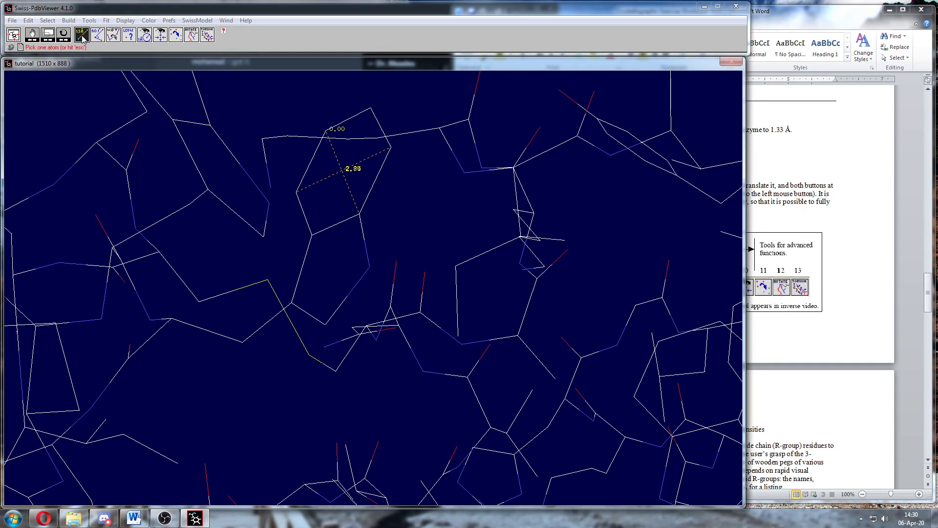
click(312, 237)
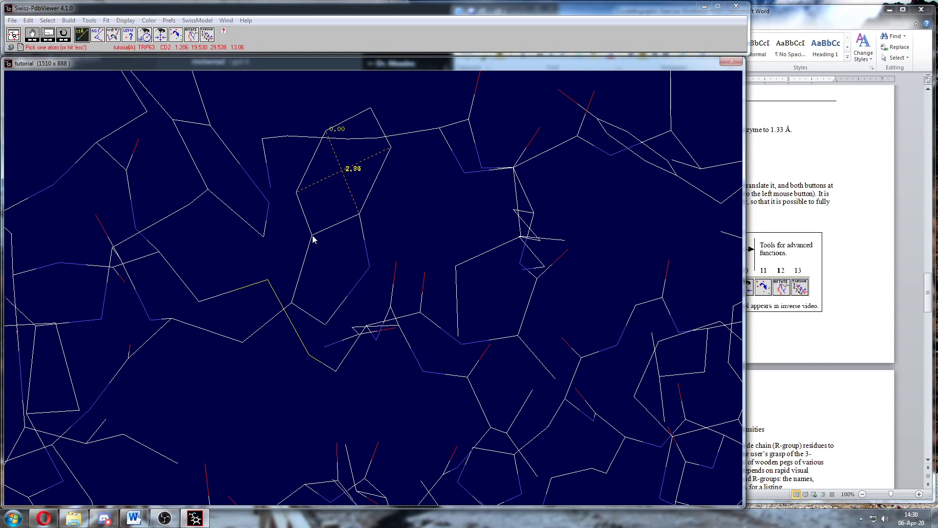
click(312, 238)
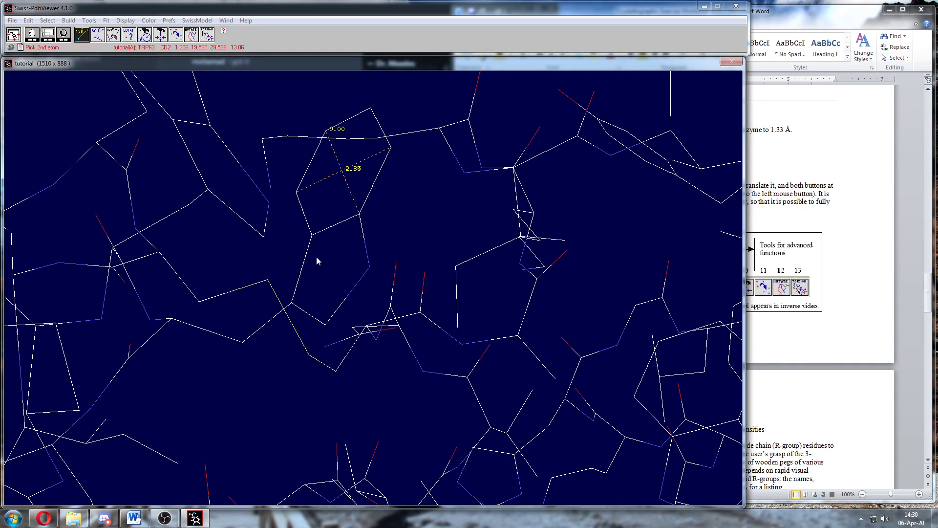
click(326, 324)
click(63, 35)
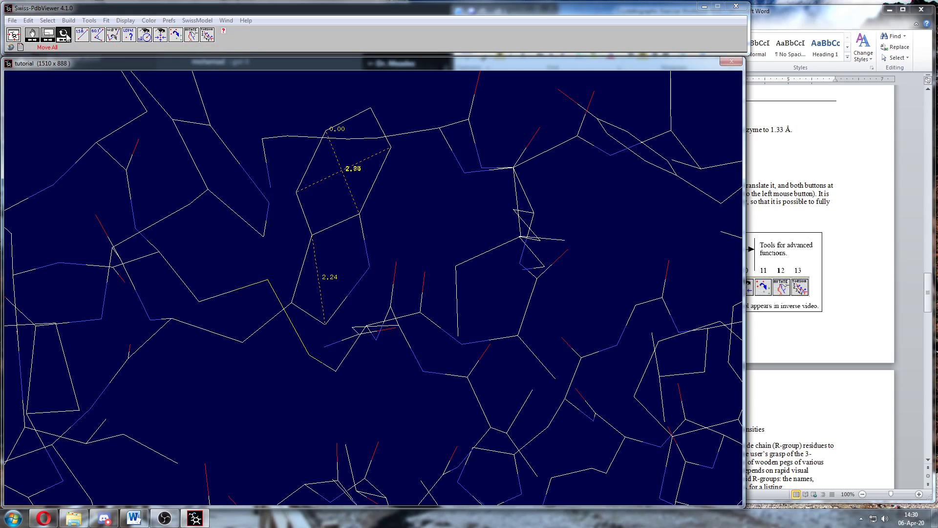
click(82, 35)
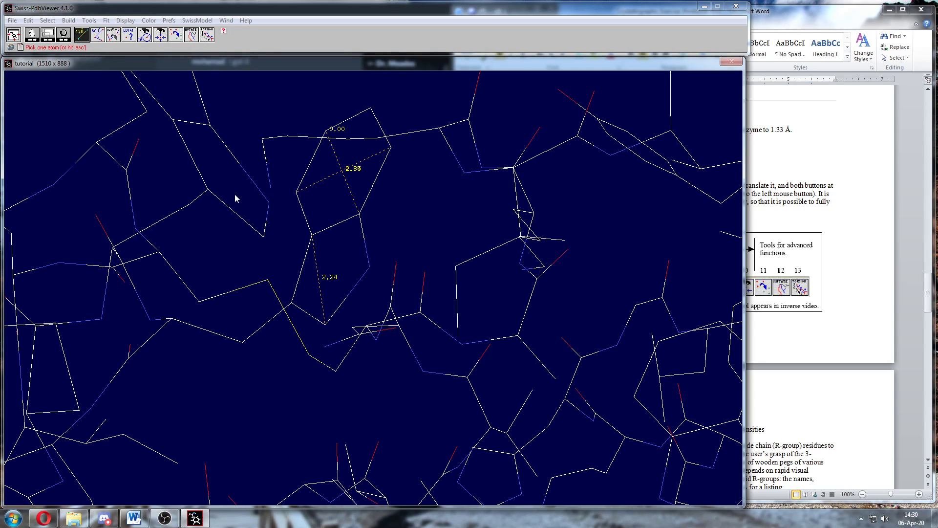
key(Escape)
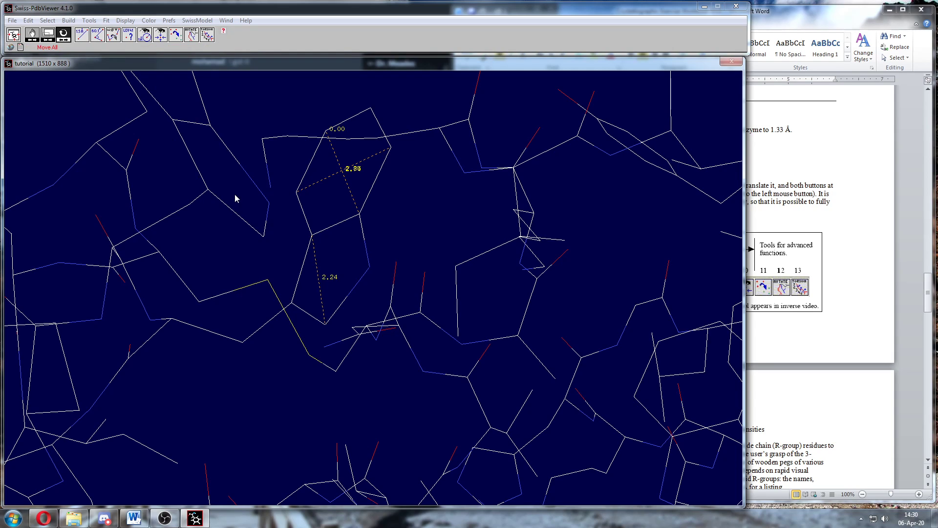
Measure the lengths of TRP63's CG–CB bond and the bond from CB to the adjoining backbone carbon.
mouse_move(279, 241)
mouse_down()
mouse_move(278, 262)
mouse_move(270, 247)
mouse_move(279, 247)
mouse_up()
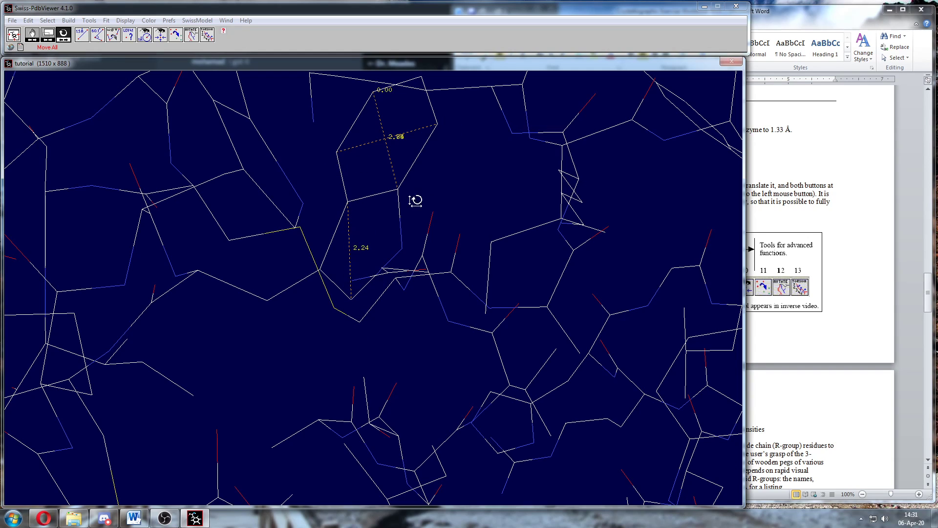
mouse_move(348, 186)
mouse_down()
mouse_move(356, 203)
mouse_move(349, 189)
mouse_move(359, 174)
mouse_up()
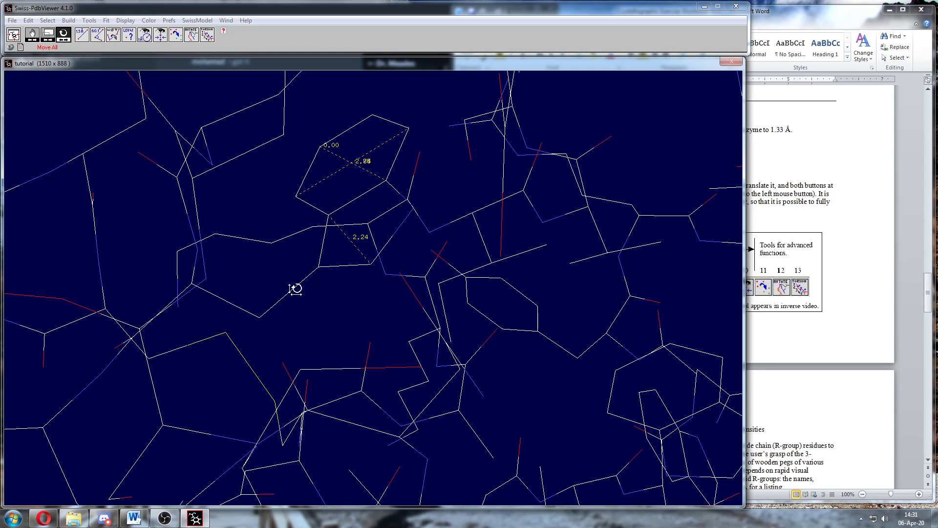
drag(259, 296, 266, 292)
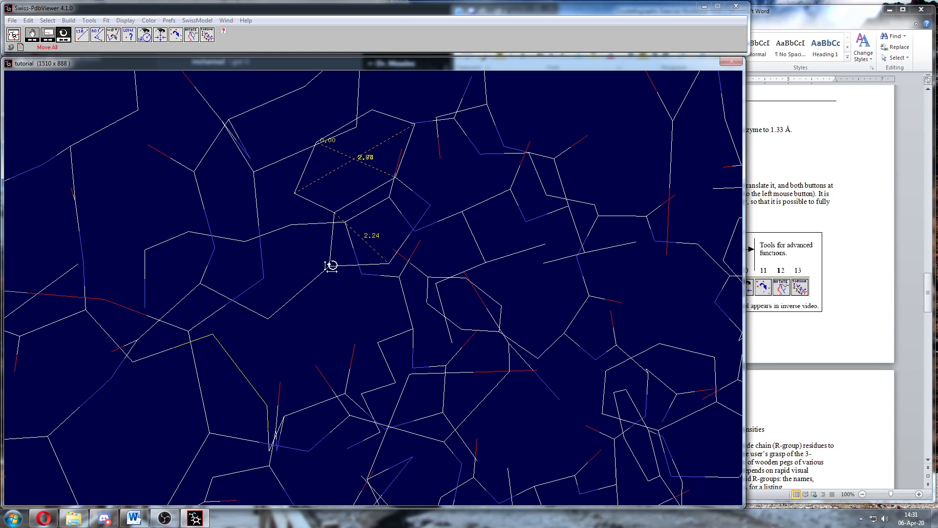
click(82, 37)
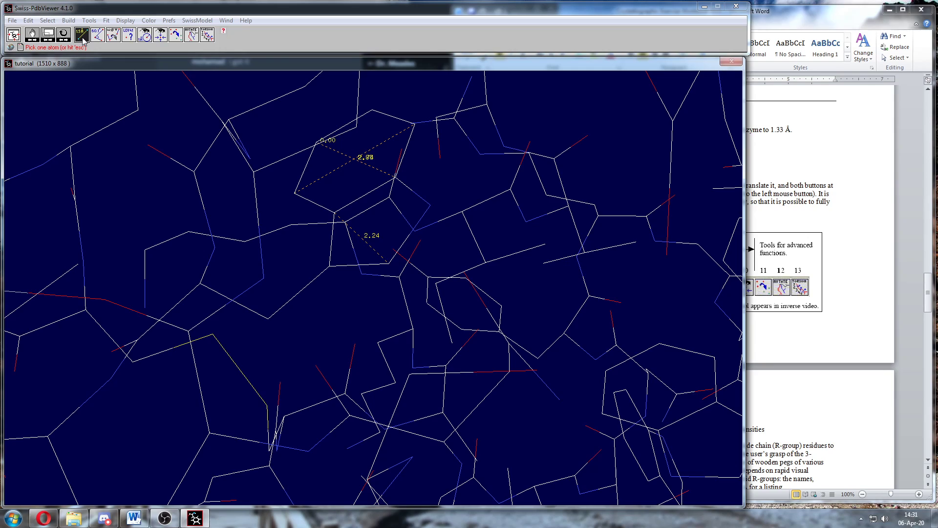
click(330, 268)
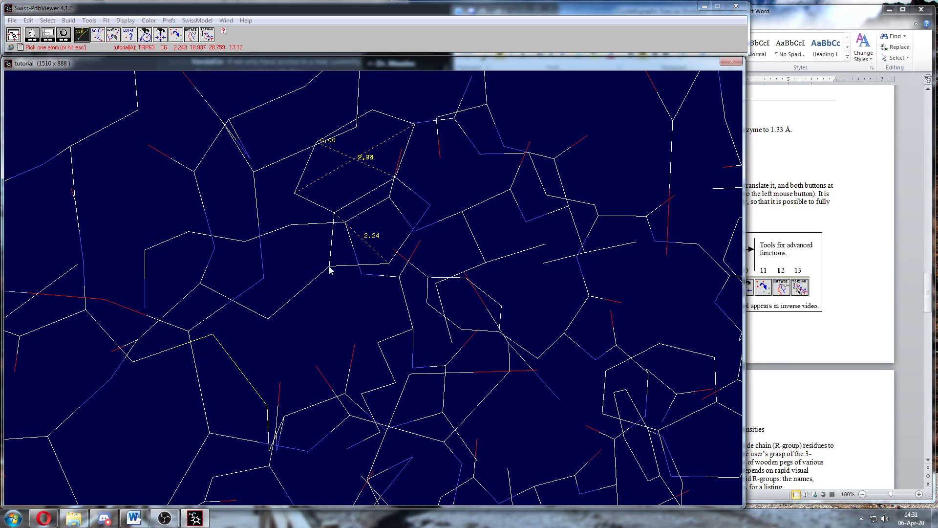
click(268, 320)
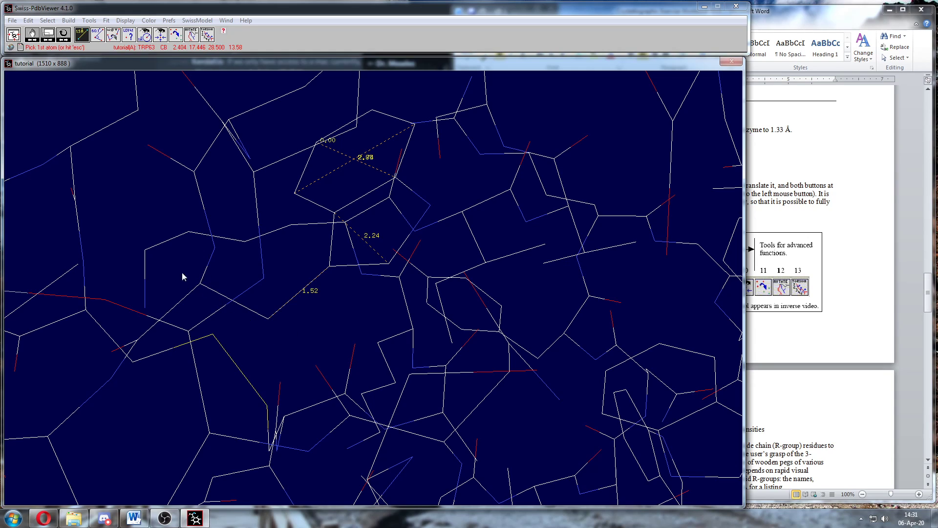
click(201, 285)
click(267, 320)
click(79, 39)
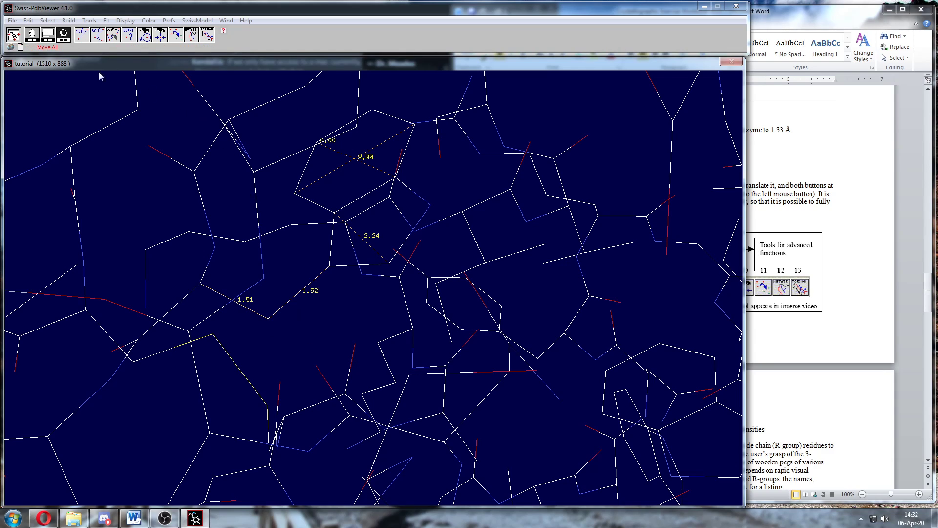
Rotate the measured residue to view its distance labels from other angles and zoom out to the whole molecule.
drag(323, 308, 382, 289)
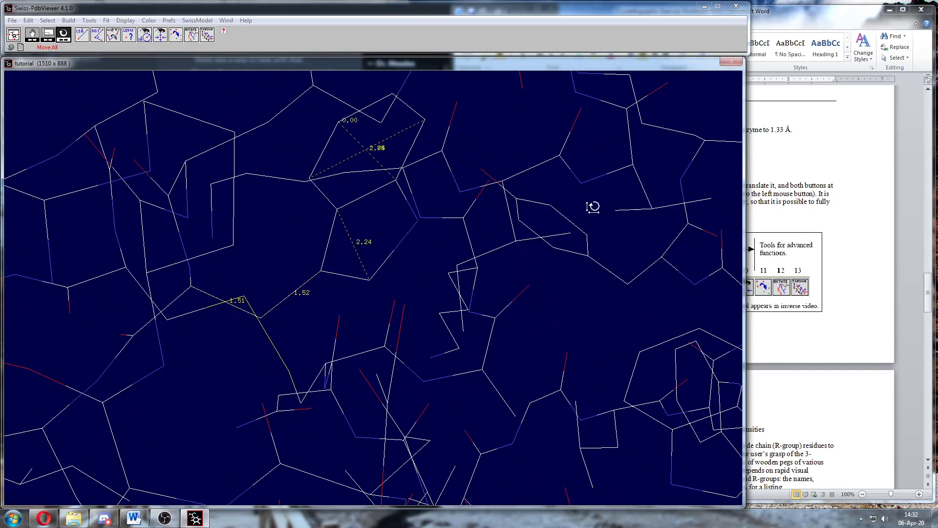
mouse_move(300, 238)
mouse_down()
mouse_move(324, 256)
mouse_move(294, 249)
mouse_up()
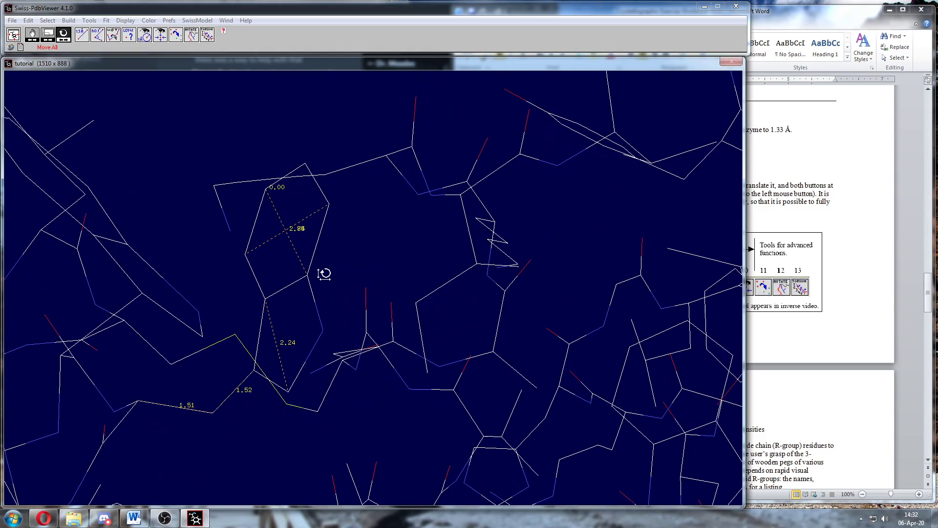
middle_drag(340, 287, 335, 214)
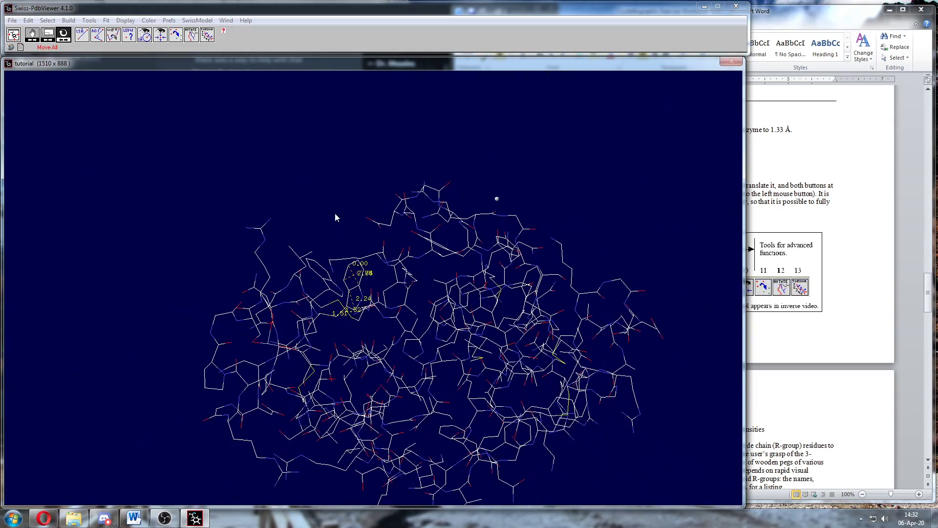
Turn the molecule over and bring the unmeasured fused double ring near its upper edge into a close-up.
drag(370, 328, 331, 255)
right_drag(329, 257, 368, 322)
drag(365, 267, 381, 318)
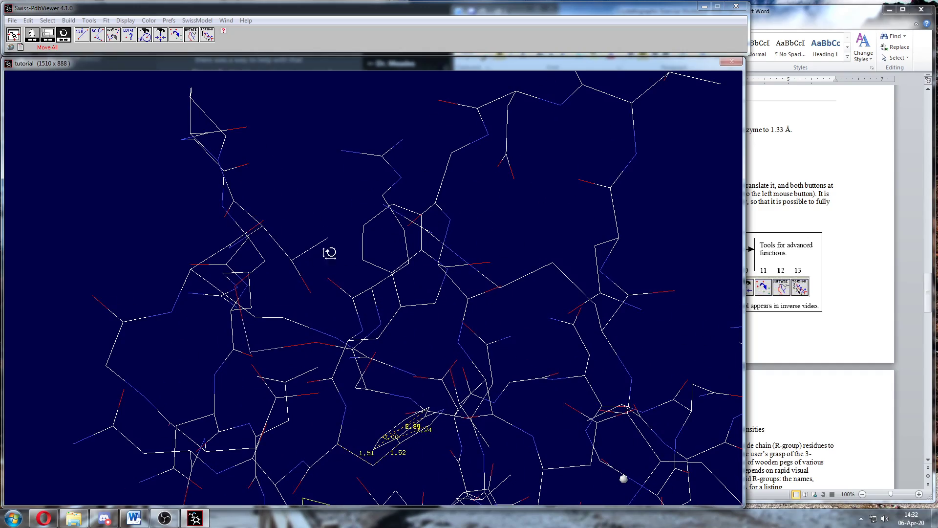
right_drag(330, 253, 387, 369)
mouse_move(352, 290)
mouse_down()
mouse_move(362, 311)
mouse_move(350, 283)
mouse_up()
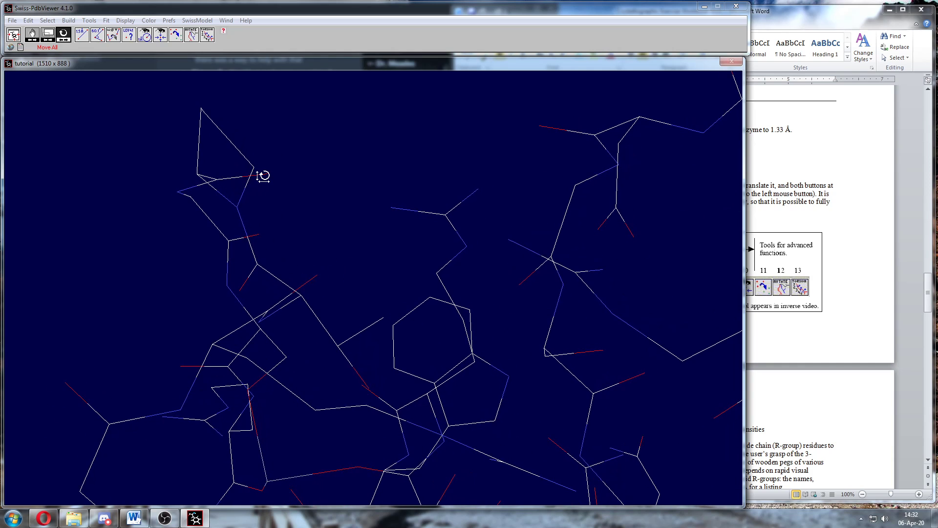
mouse_move(292, 216)
mouse_down()
mouse_move(291, 238)
mouse_move(288, 225)
mouse_up()
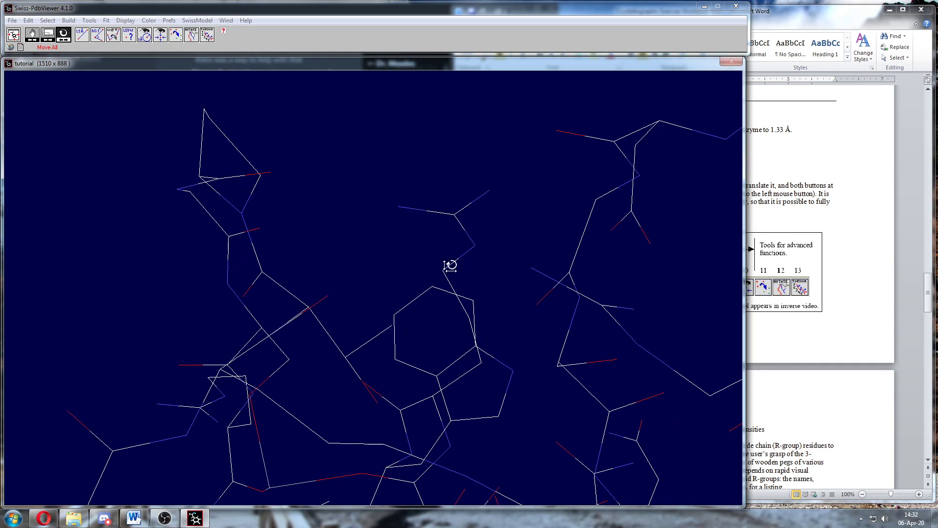
drag(434, 308, 449, 288)
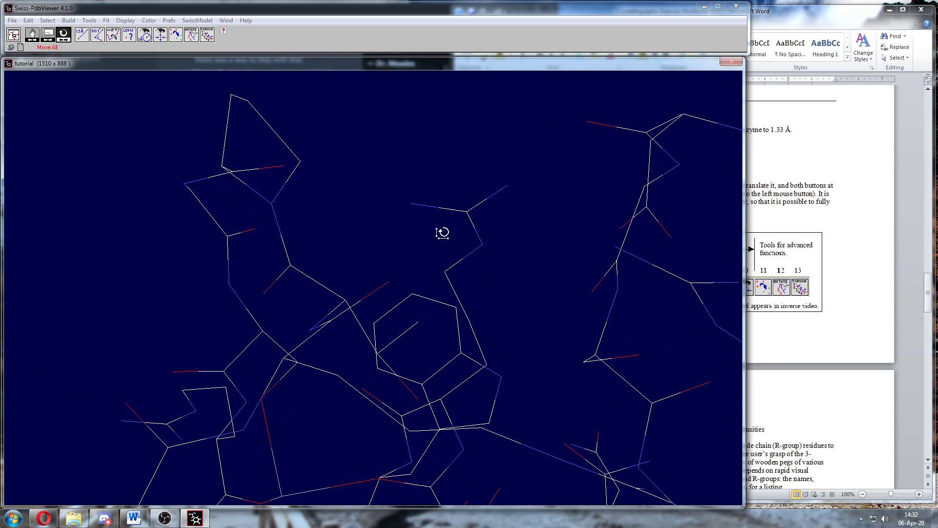
Measure the distance from PRO70's oxygen to the facing nitrogen at the end of the neighbouring side chain.
drag(421, 249, 400, 228)
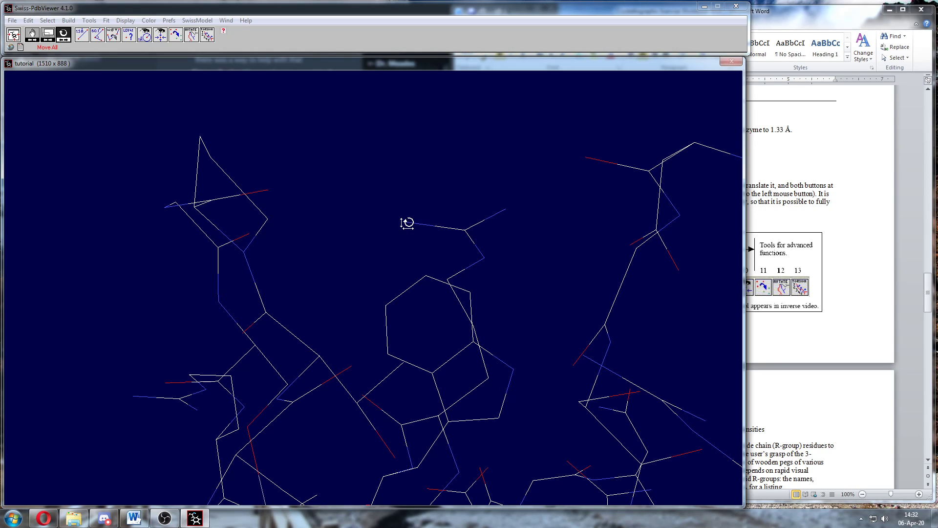
click(82, 35)
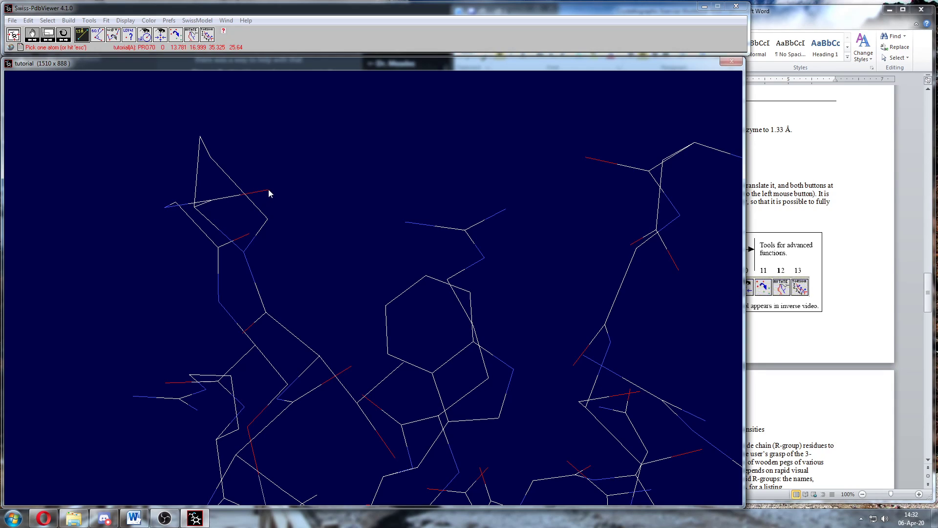
click(405, 221)
click(68, 35)
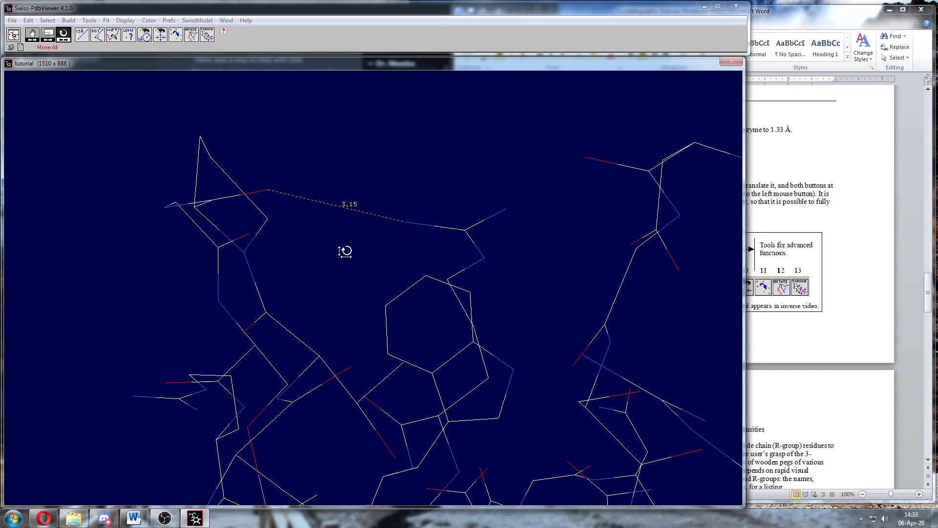
drag(344, 251, 376, 232)
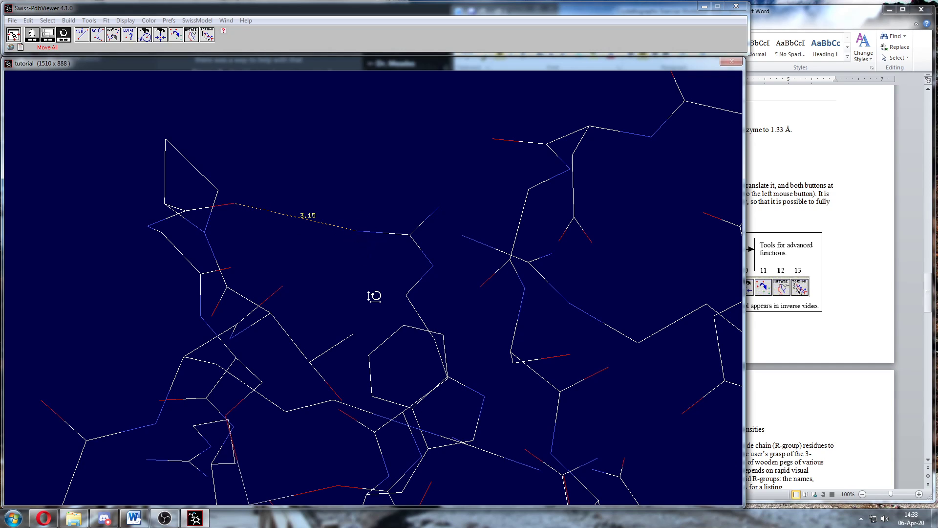
middle_drag(373, 294, 368, 243)
right_drag(463, 416, 319, 196)
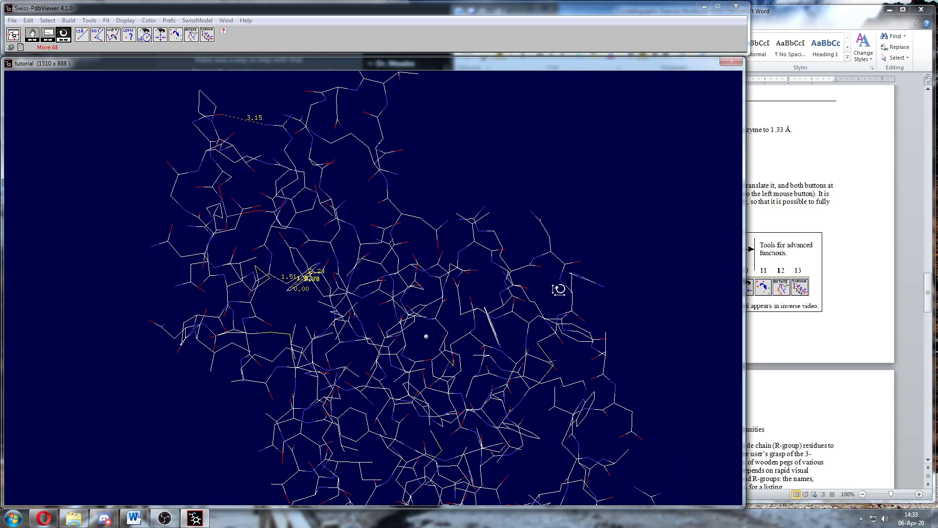
Consult the workbook's tool diagram and label TRP63's CB atom, the carbon between the backbone and the ring.
click(789, 376)
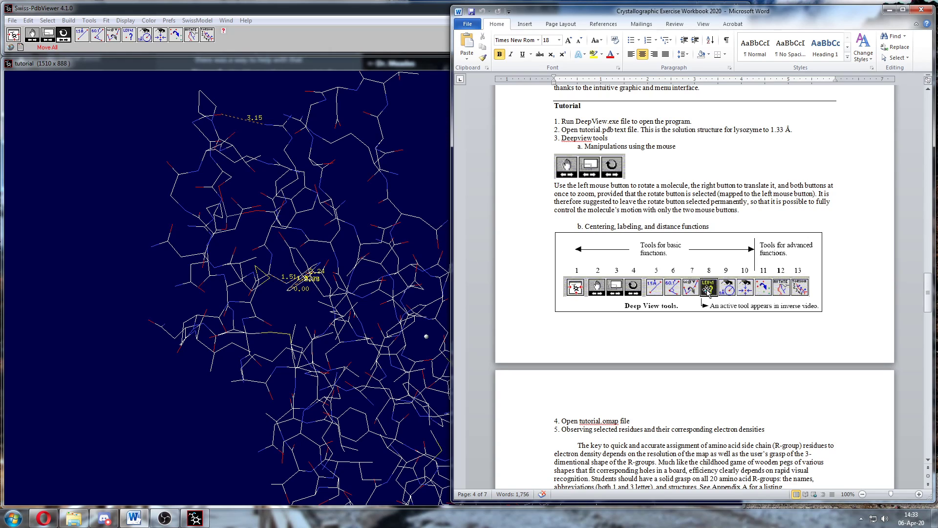
click(309, 12)
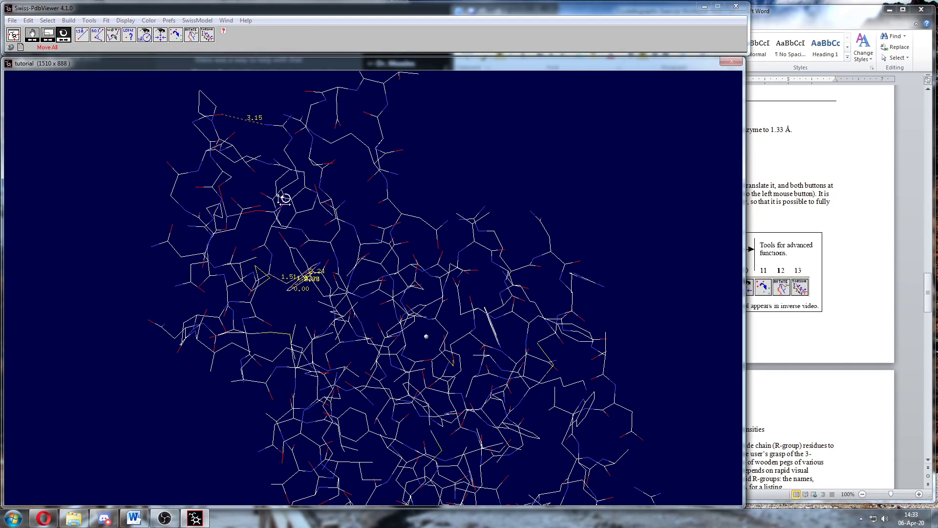
drag(283, 199, 293, 217)
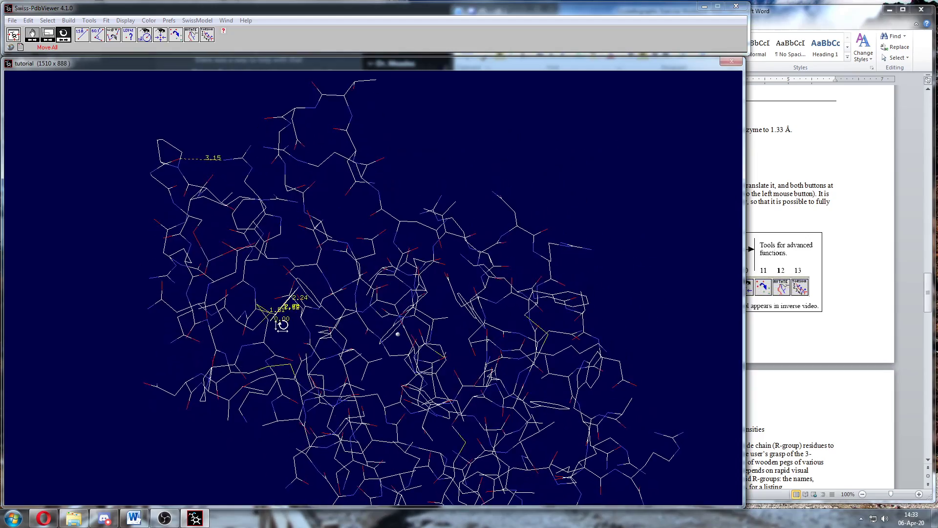
right_drag(340, 317, 440, 287)
drag(406, 270, 438, 366)
drag(413, 320, 407, 326)
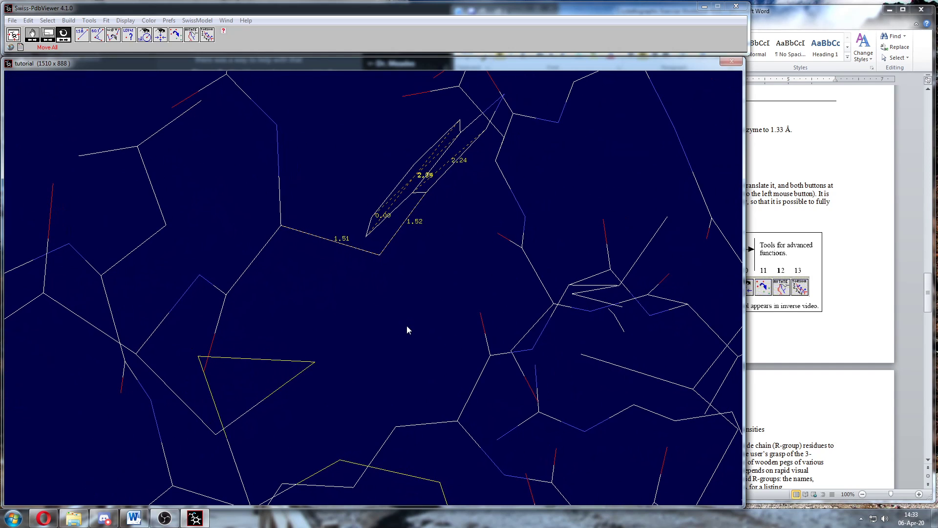
click(127, 35)
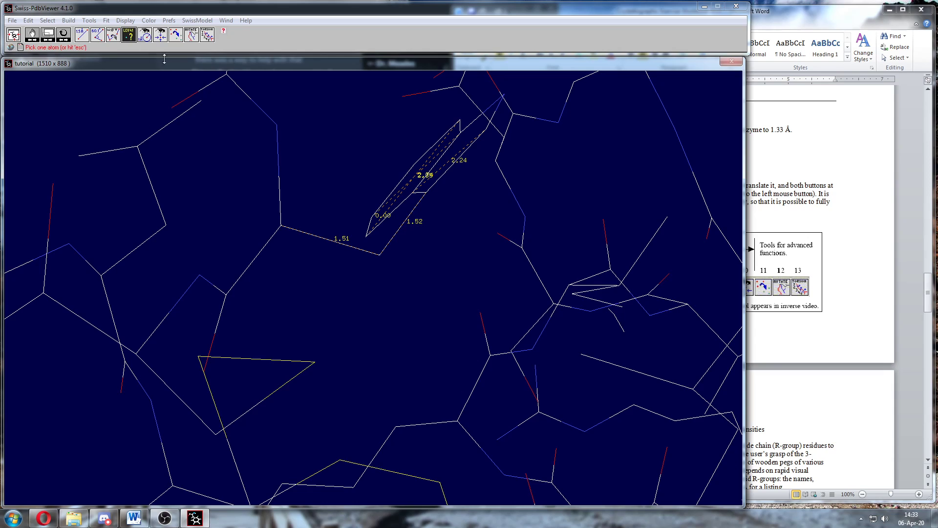
click(379, 255)
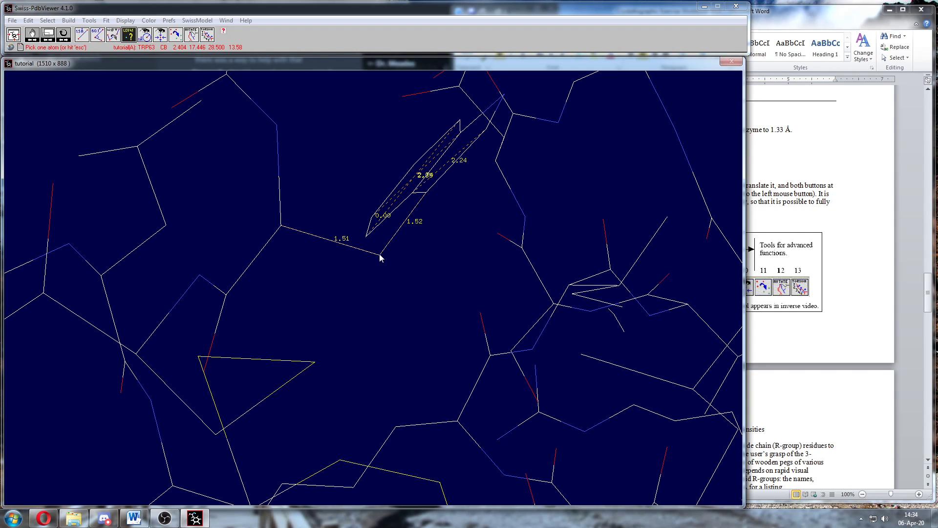
click(63, 35)
drag(377, 299, 371, 303)
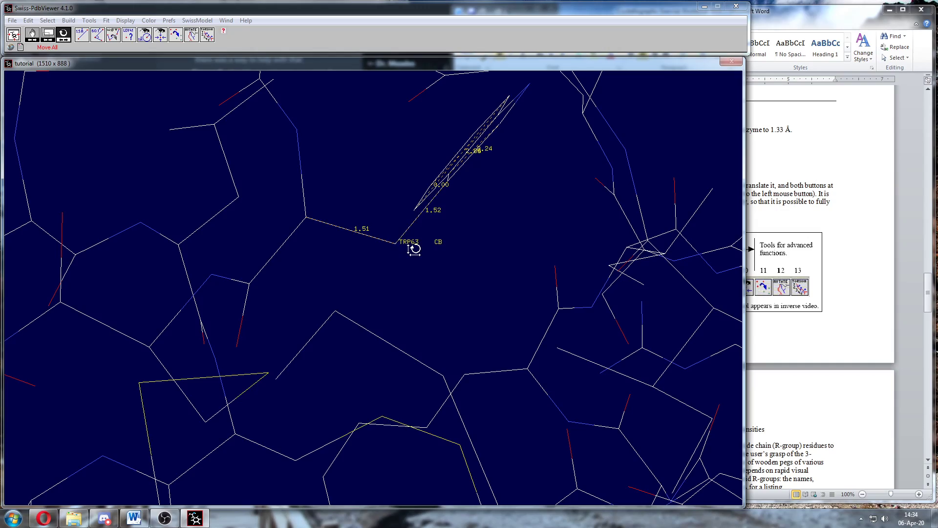
Label the two TRP63 atoms bonded to CB: the backbone carbon CA and the ring carbon CG.
drag(426, 308, 437, 283)
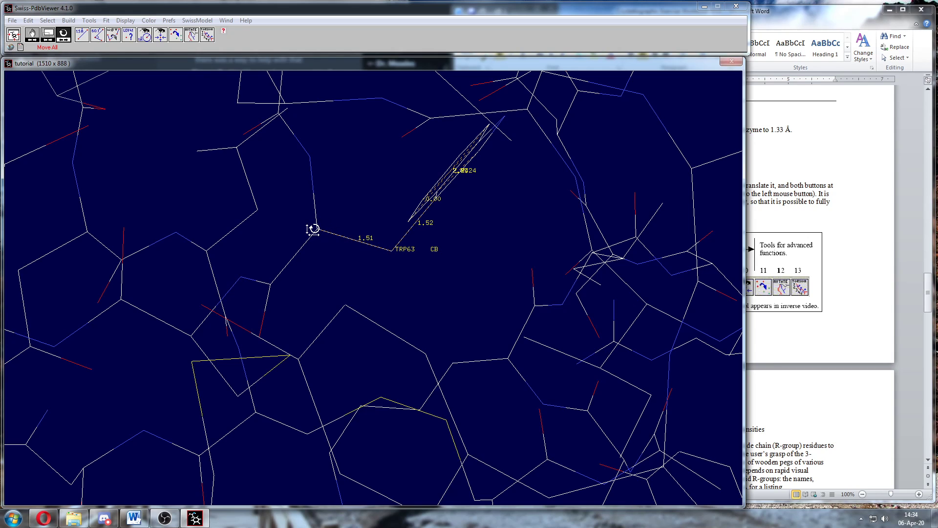
click(128, 35)
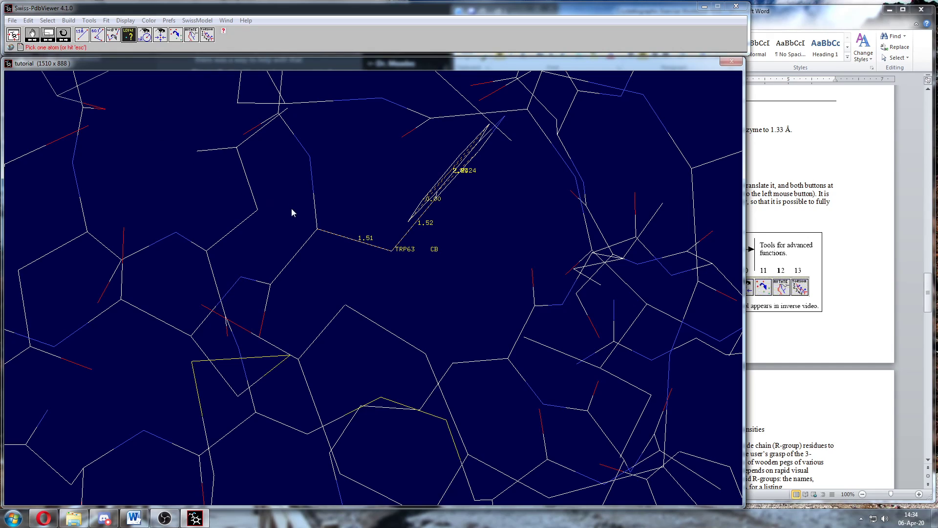
click(317, 230)
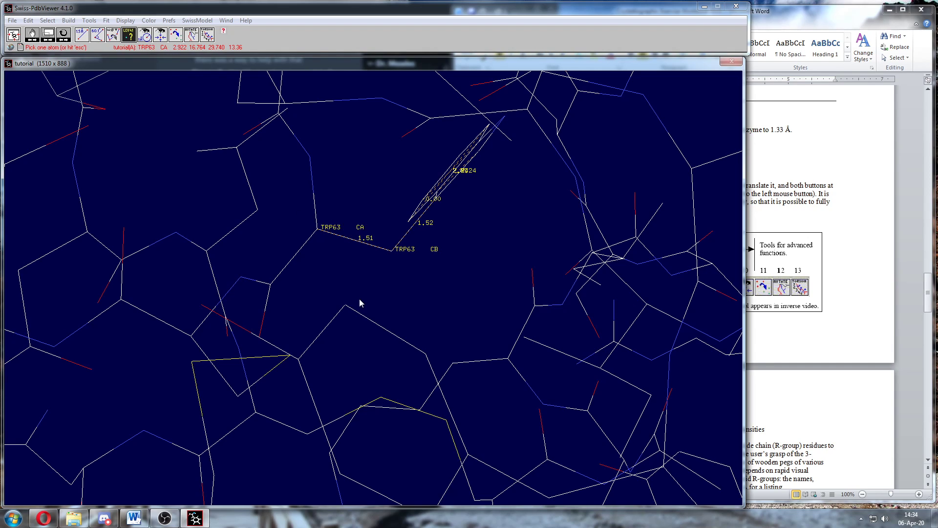
click(67, 38)
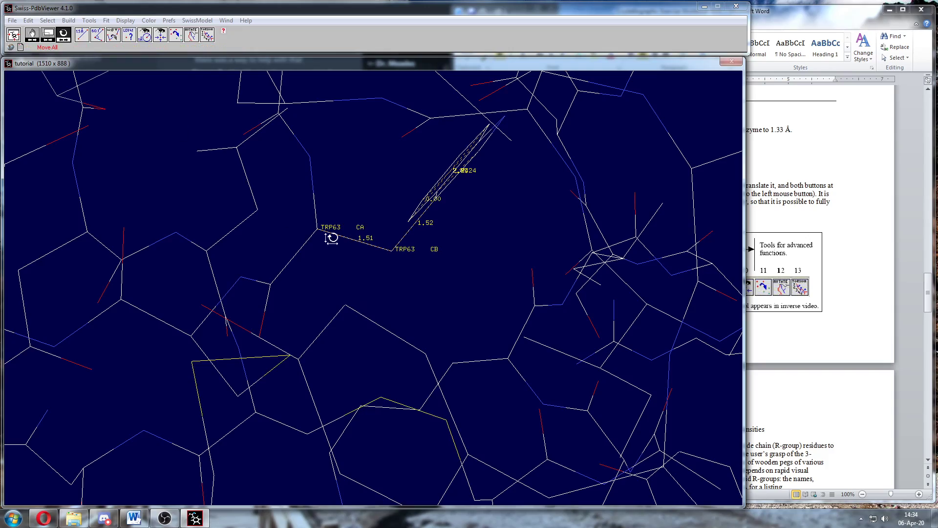
drag(361, 246, 394, 318)
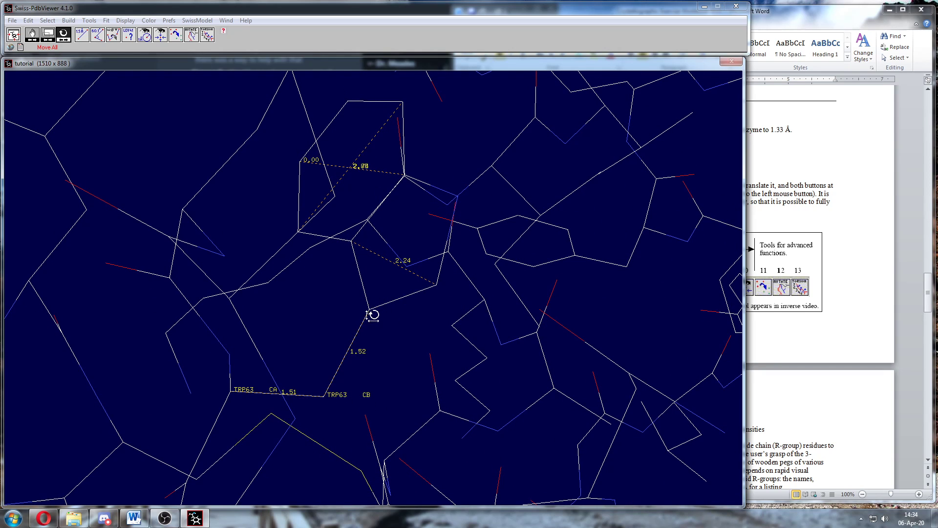
click(130, 38)
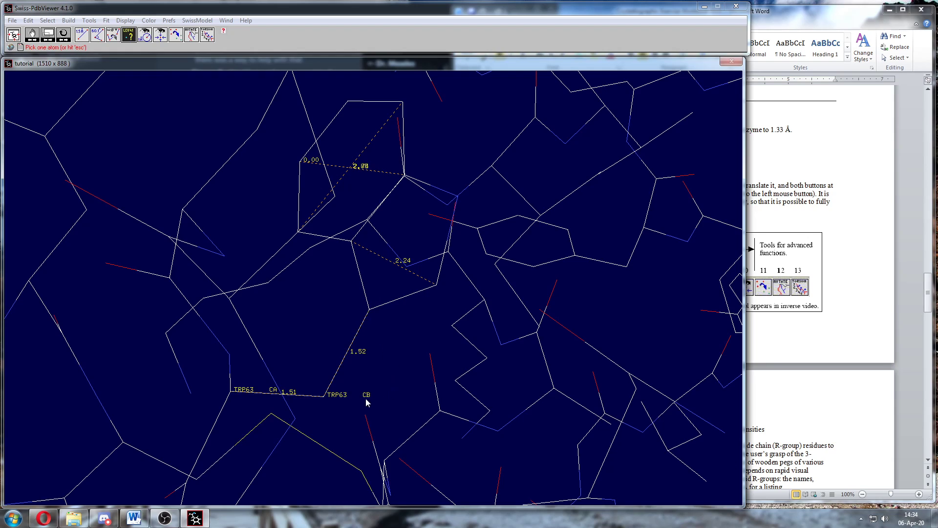
click(369, 310)
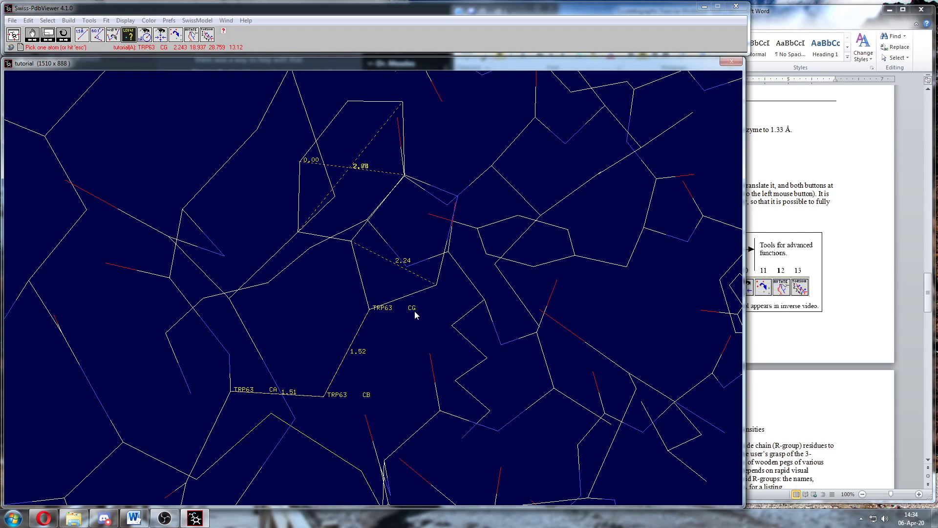
click(67, 33)
Label the isolated atom drawn as a white sphere, CL130.
drag(355, 277, 352, 194)
drag(465, 330, 357, 276)
right_drag(384, 321, 258, 249)
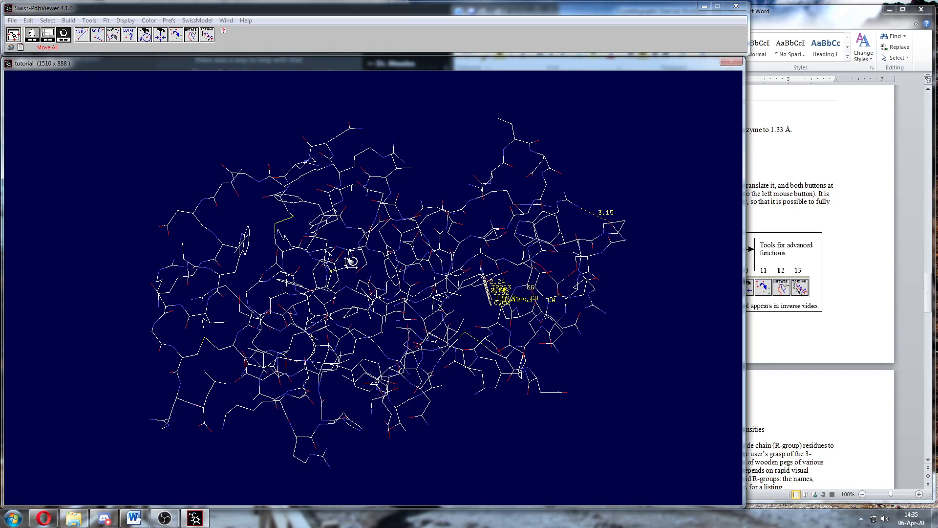
drag(354, 266, 371, 318)
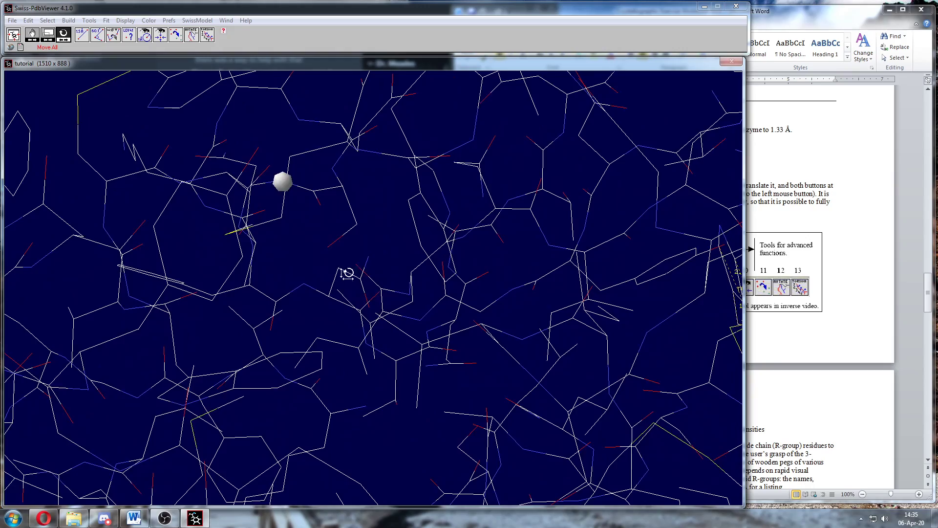
drag(346, 273, 369, 286)
drag(415, 305, 416, 304)
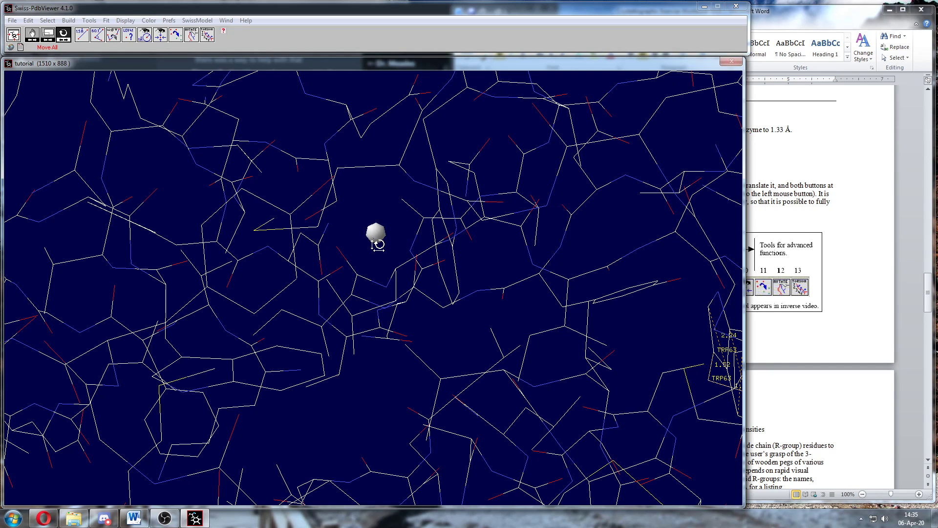
click(129, 38)
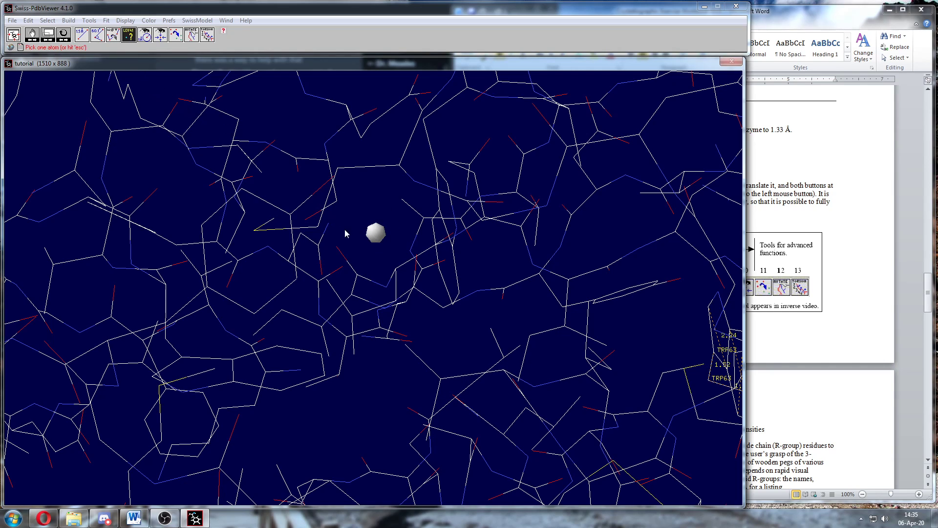
click(378, 236)
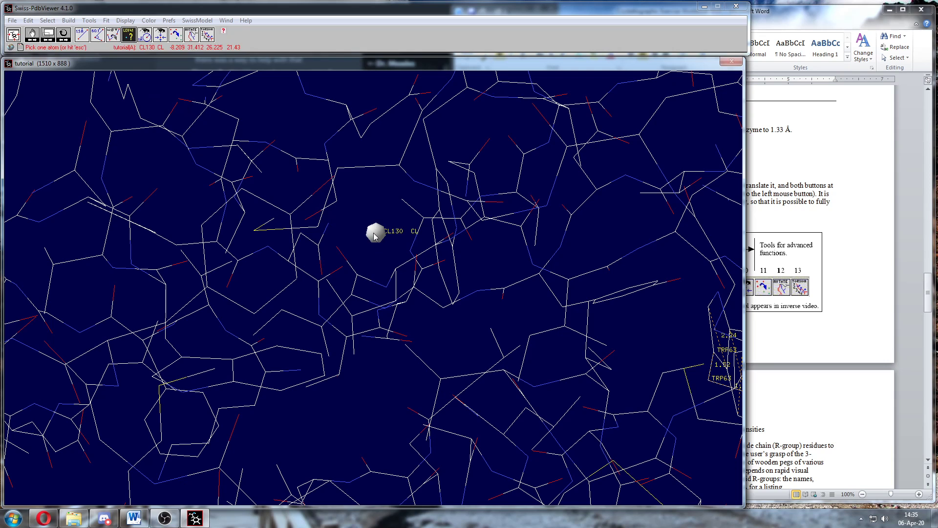
click(63, 37)
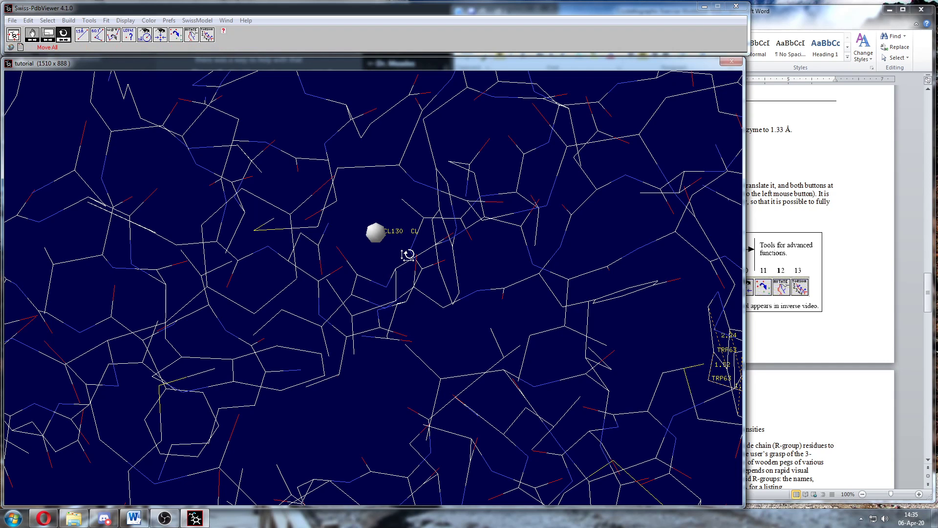
Consult the workbook's centering section and centre the molecule view on the CL130 sphere.
drag(408, 254, 403, 273)
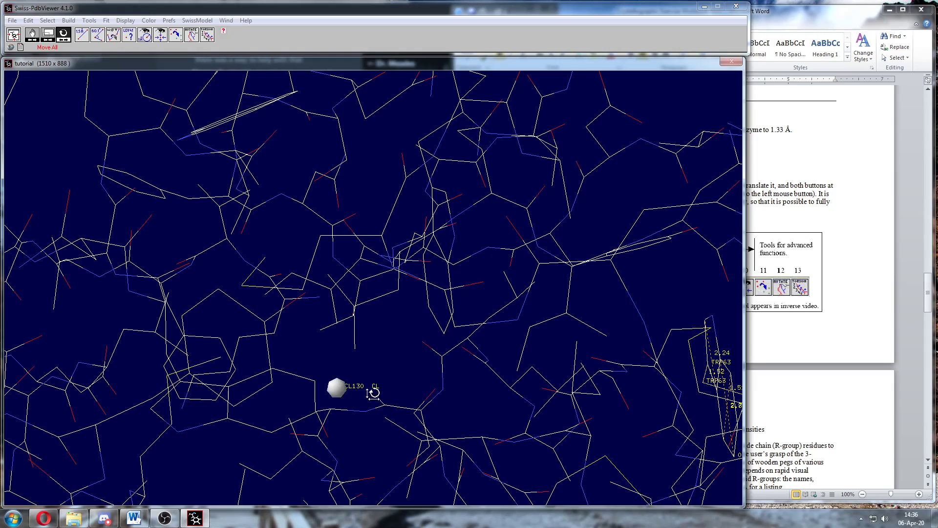
drag(396, 415, 392, 302)
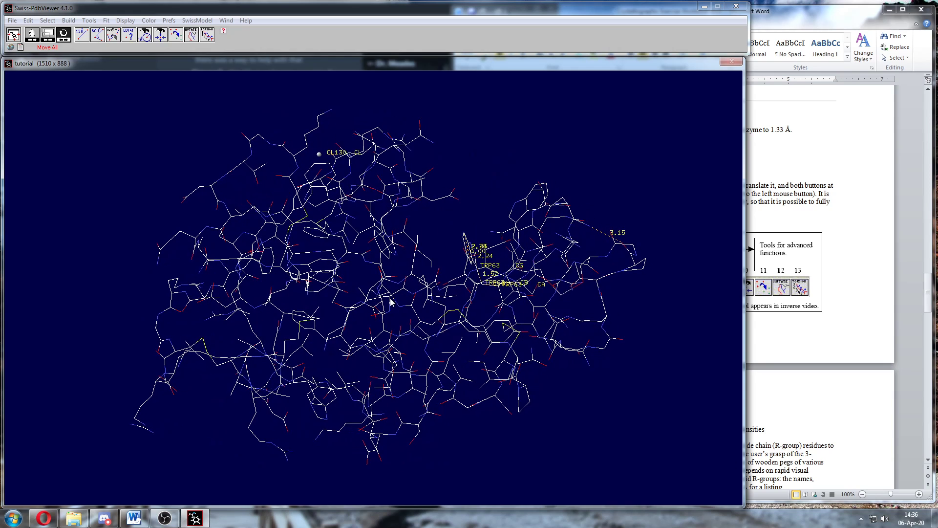
click(836, 352)
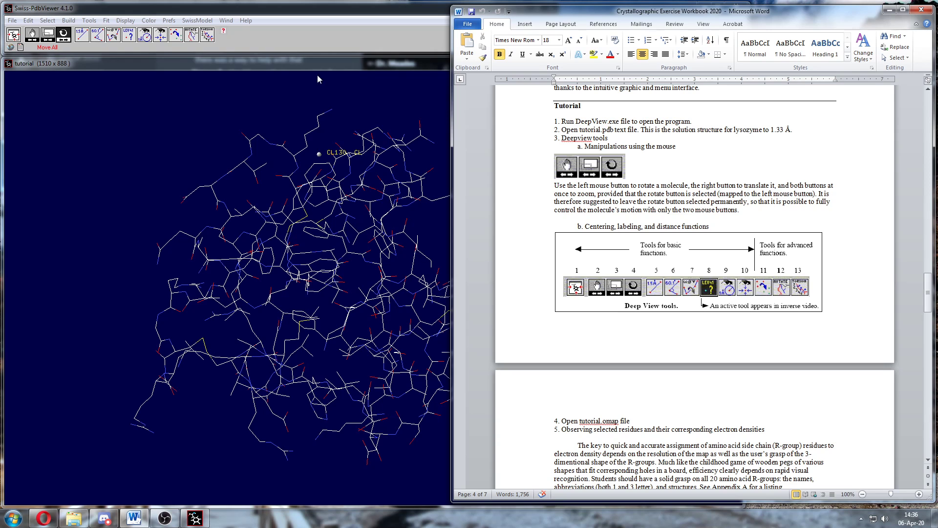
click(160, 36)
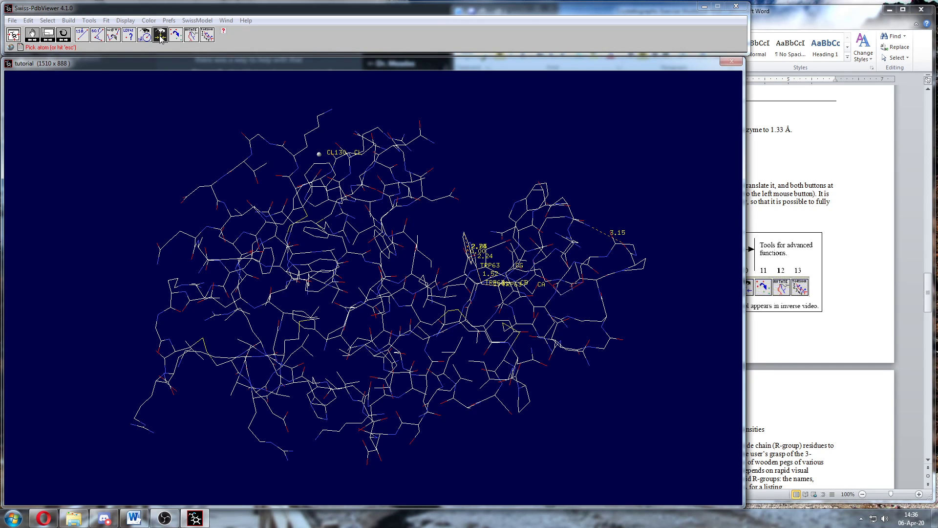
click(64, 35)
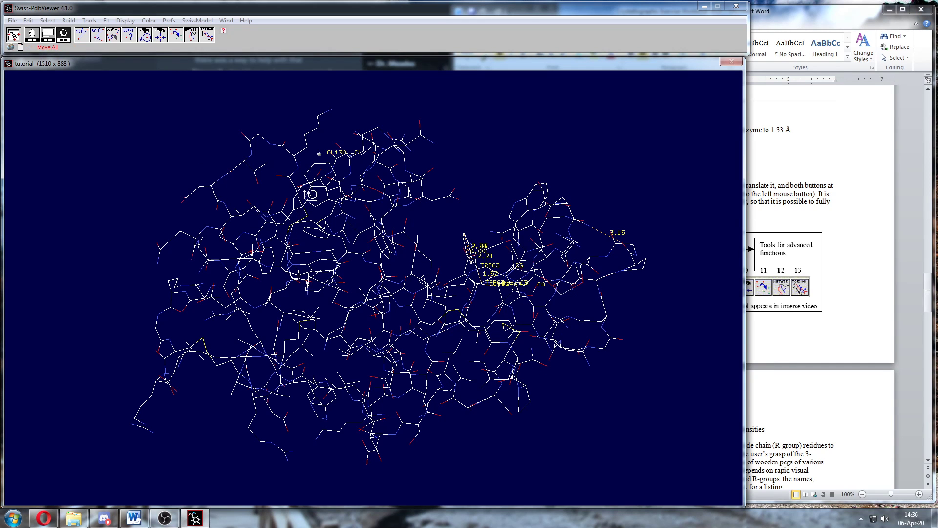
drag(311, 195, 446, 272)
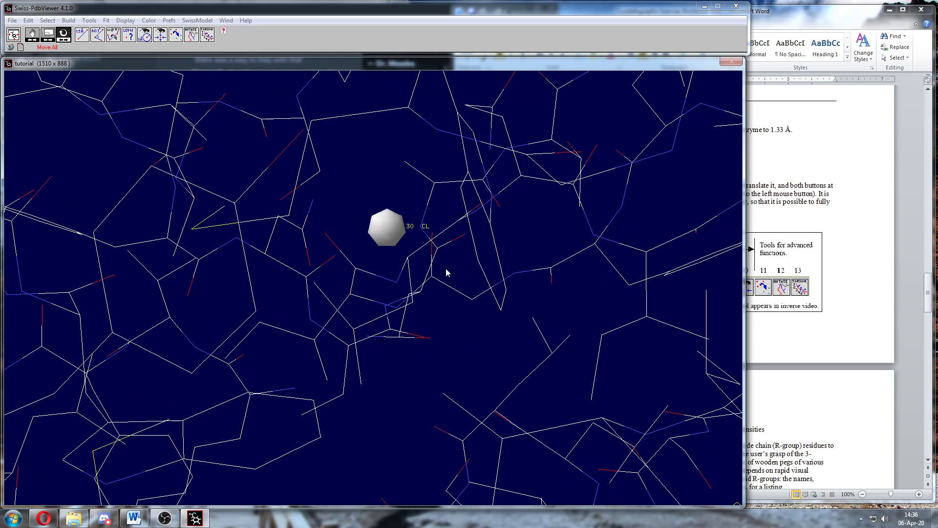
click(161, 36)
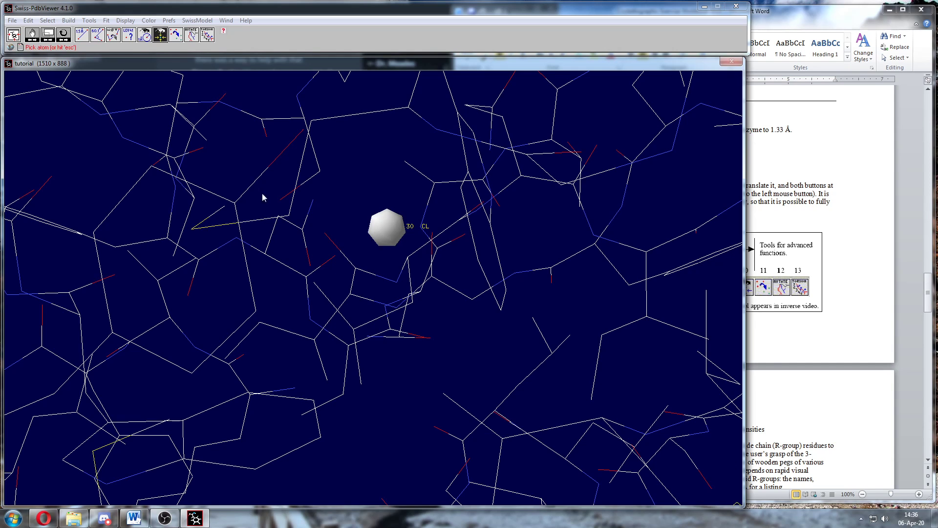
click(387, 231)
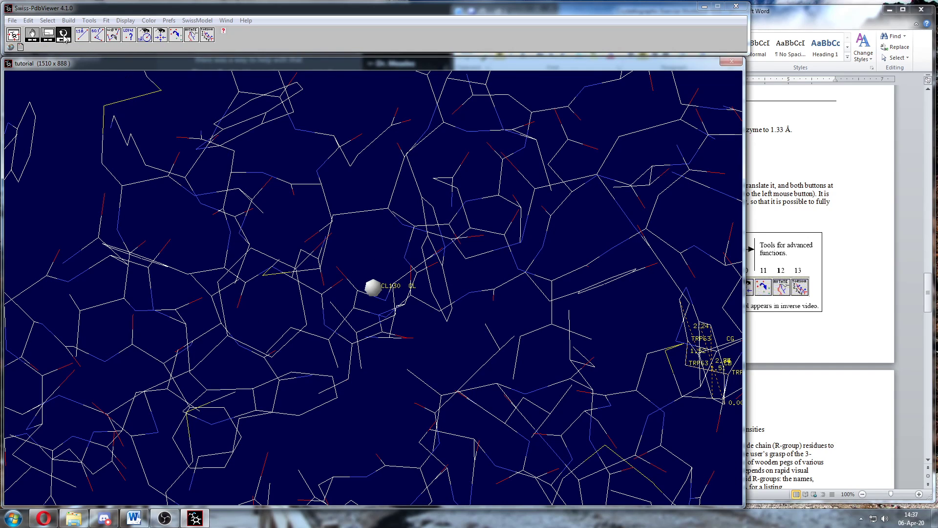
Rotate the molecule around the centred CL130 atom, shift it sideways and rotate it again to compare the motion.
drag(374, 259, 353, 310)
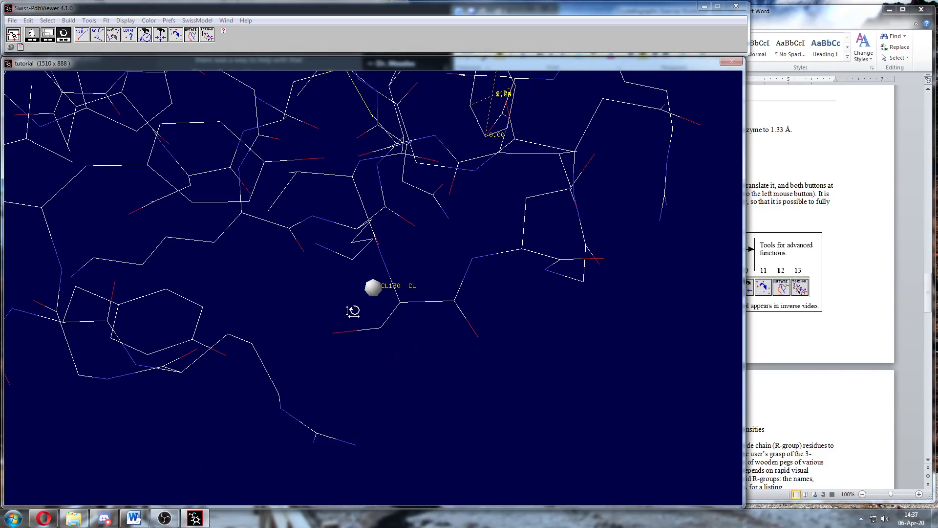
right_drag(352, 311, 171, 293)
drag(184, 298, 230, 306)
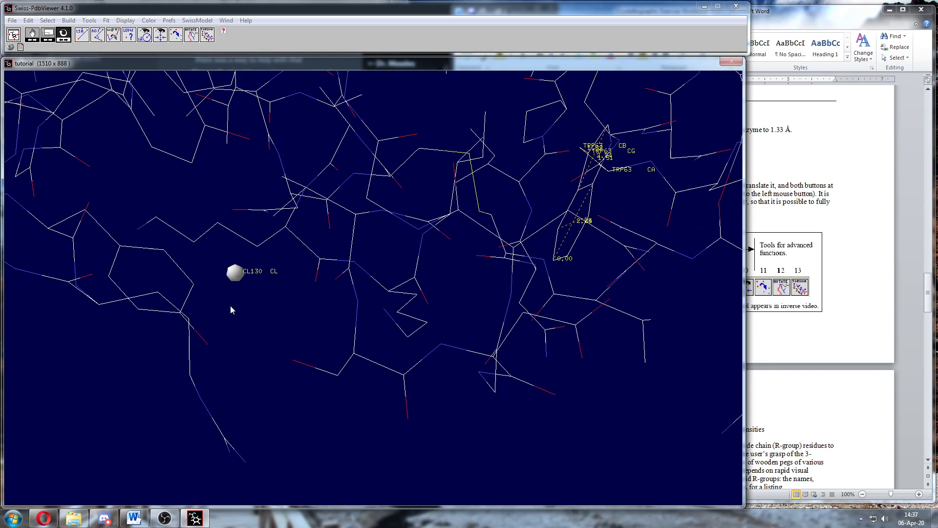
Centre the view on an atom of the labelled TRP63 residue and rotate the molecule around it.
click(156, 39)
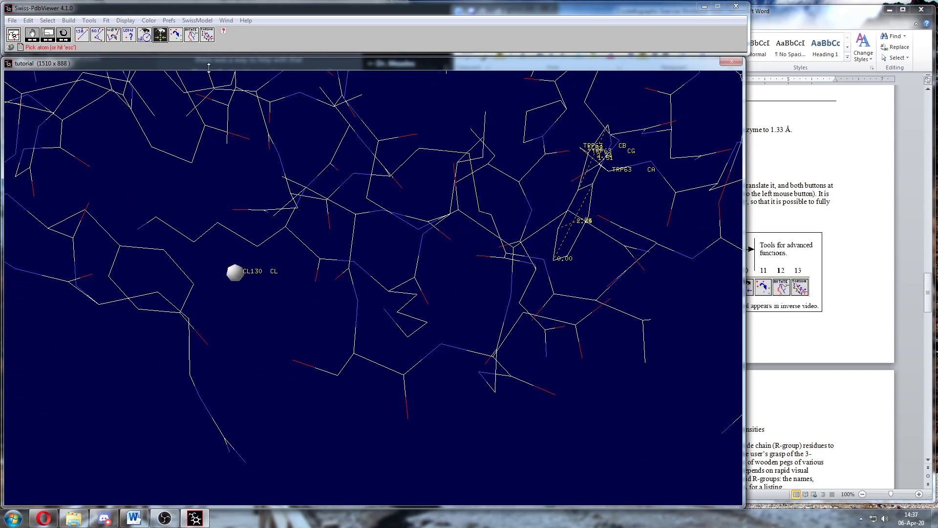
click(593, 186)
drag(419, 309, 409, 276)
click(82, 40)
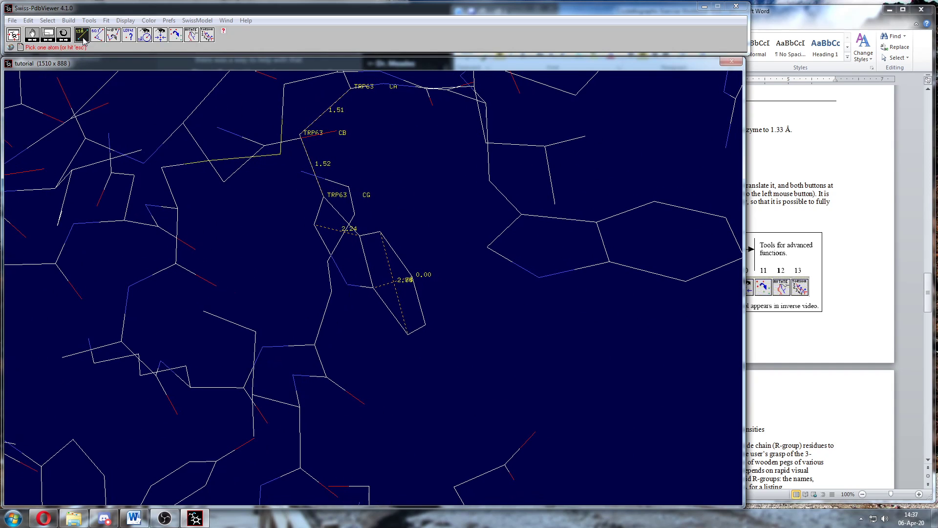
click(125, 41)
click(163, 40)
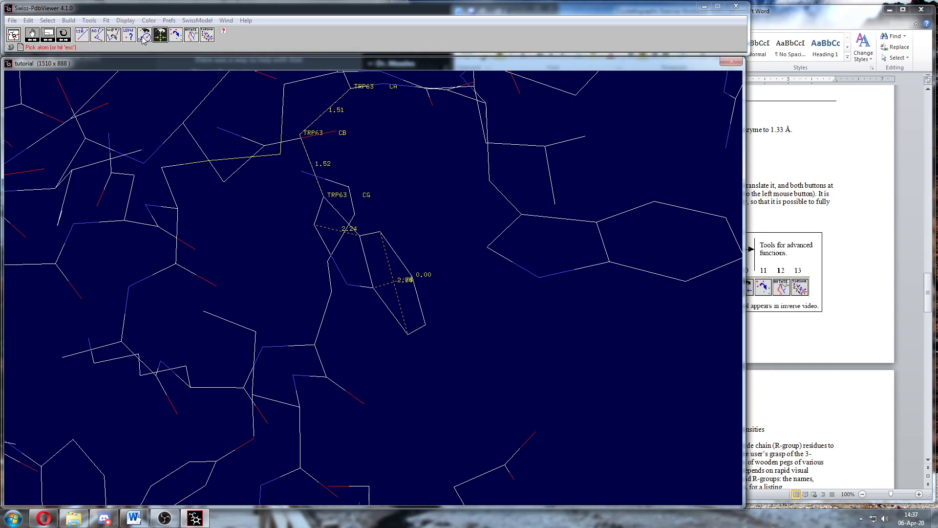
Zoom out to the whole lysozyme molecule, shift it within the view and rotate it.
click(65, 40)
middle_drag(283, 296, 298, 206)
right_drag(308, 264, 397, 242)
drag(409, 294, 248, 272)
Consult the workbook's tutorial section from the DeepView tools through item 4, opening the tutorial.omap file.
click(756, 375)
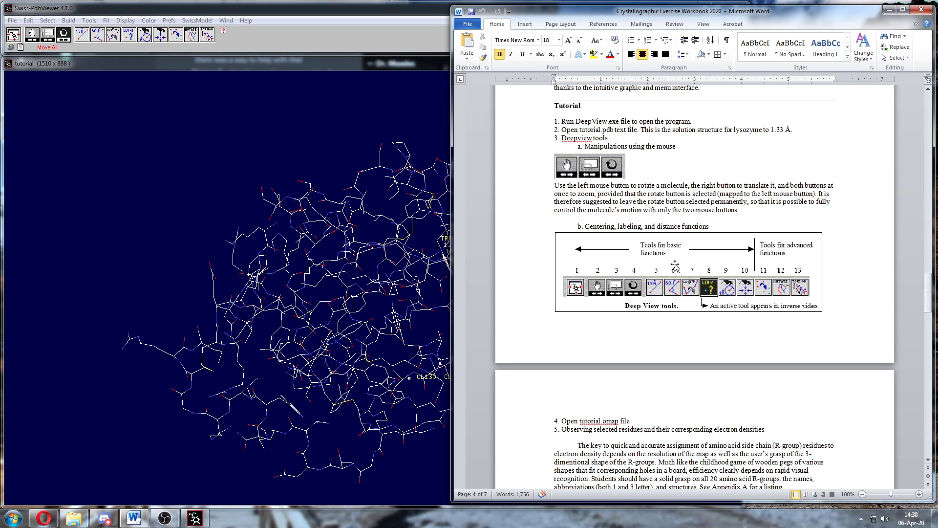
scroll(679, 273, down, 4)
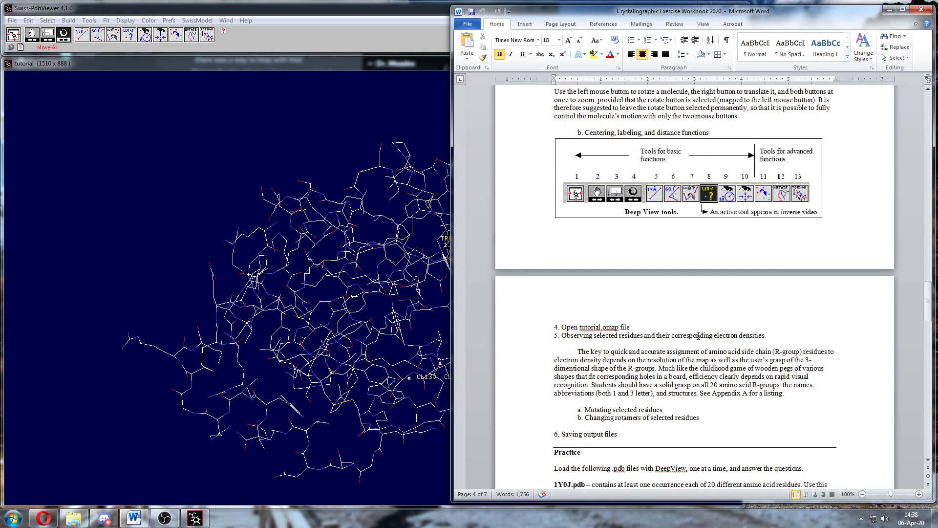
scroll(697, 335, up, 12)
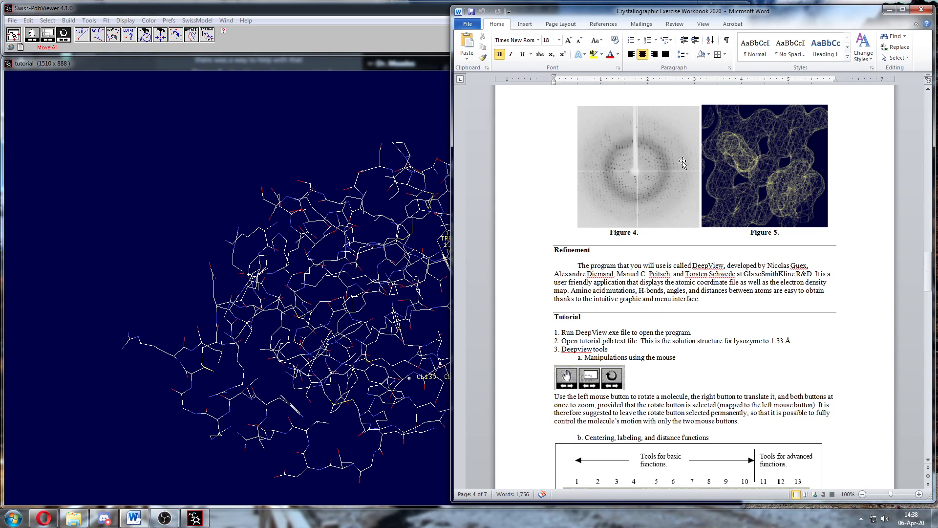
scroll(713, 371, down, 7)
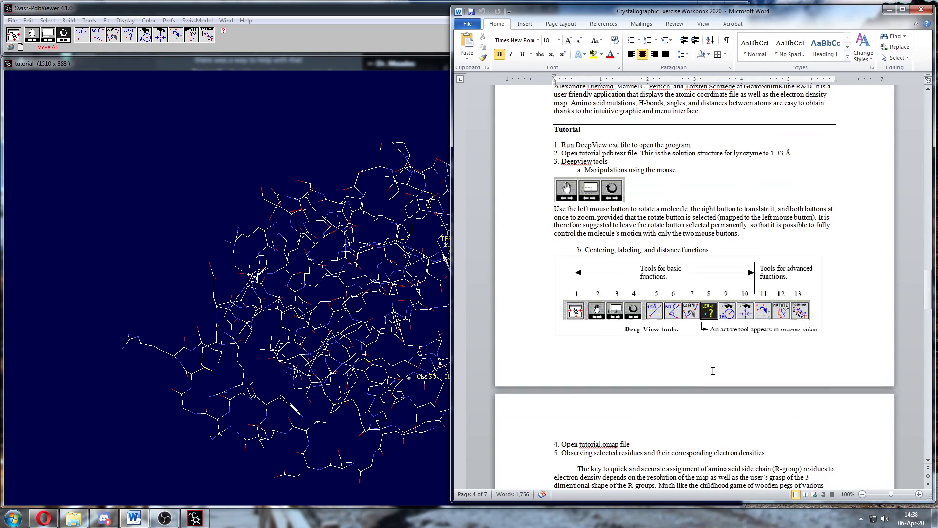
scroll(713, 370, down, 5)
Return to the molecule viewer, recentre the whole molecule and rotate it.
click(246, 23)
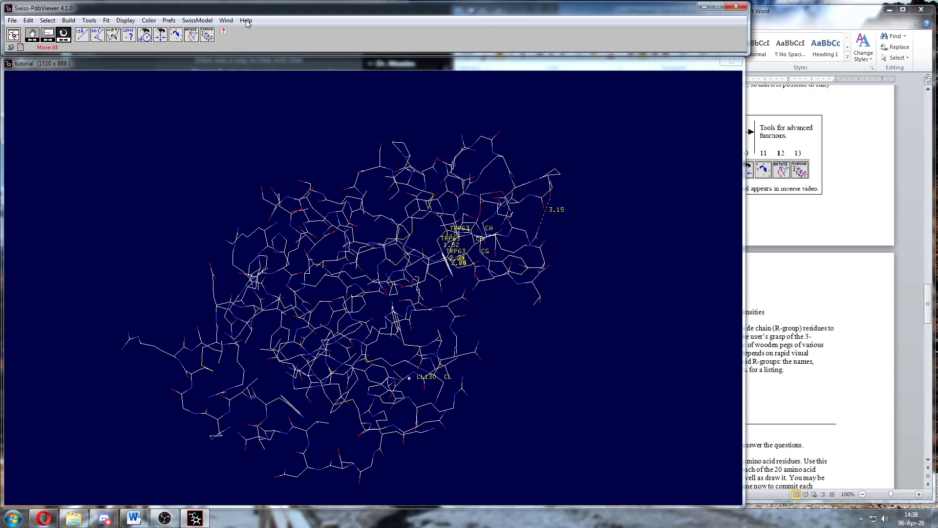
click(14, 33)
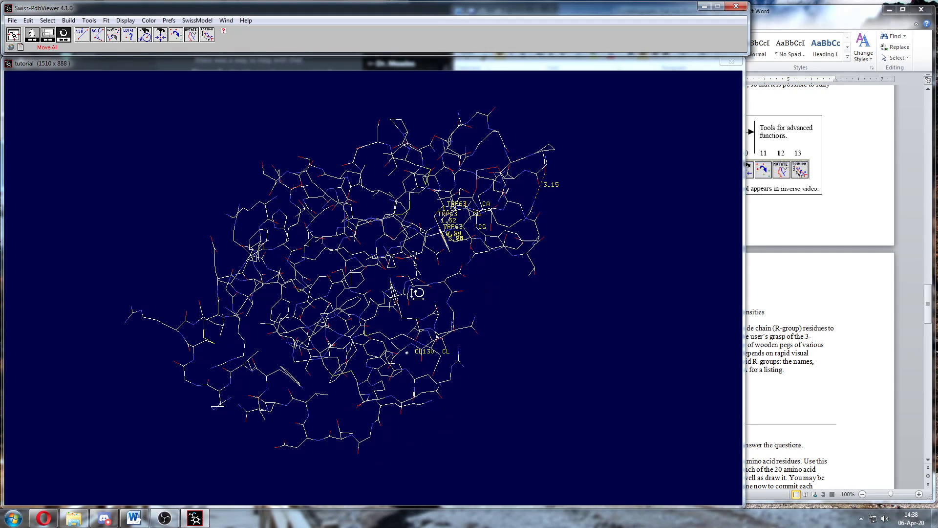
drag(435, 297, 344, 303)
Open tutorial.omap as a DN6 electron density map, showing all file types, and accept the unit cell notice.
click(13, 21)
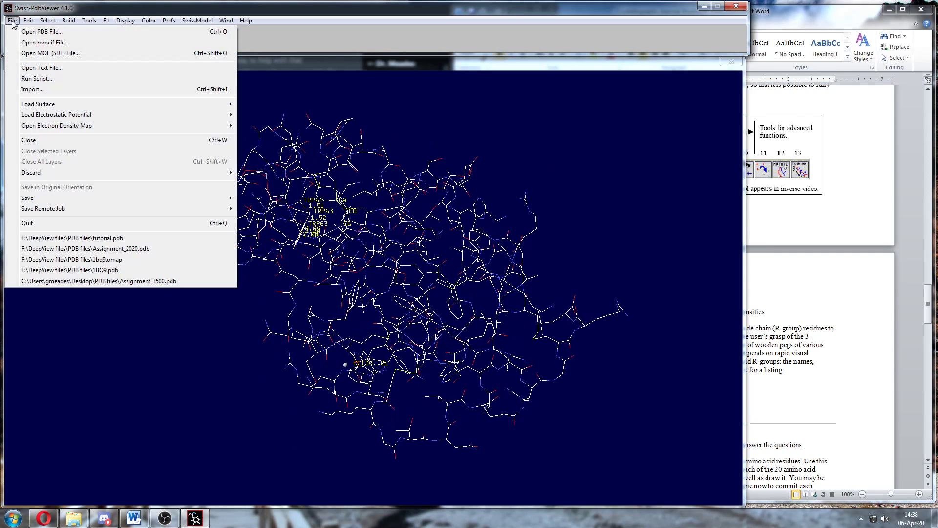
mouse_move(57, 132)
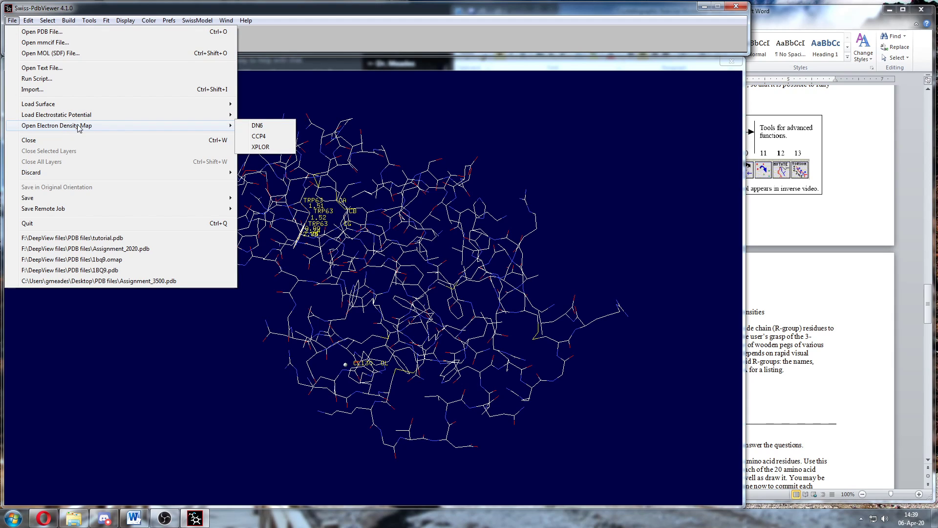
click(258, 126)
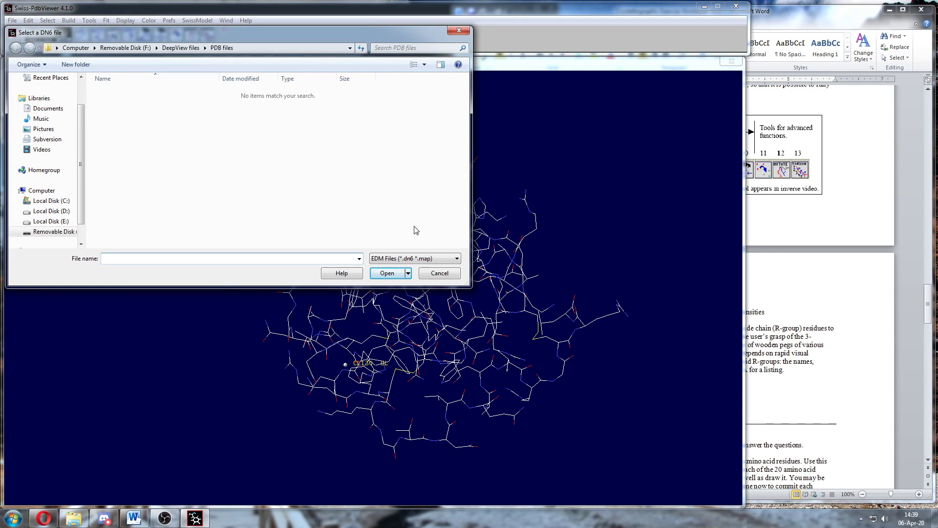
click(435, 260)
click(391, 276)
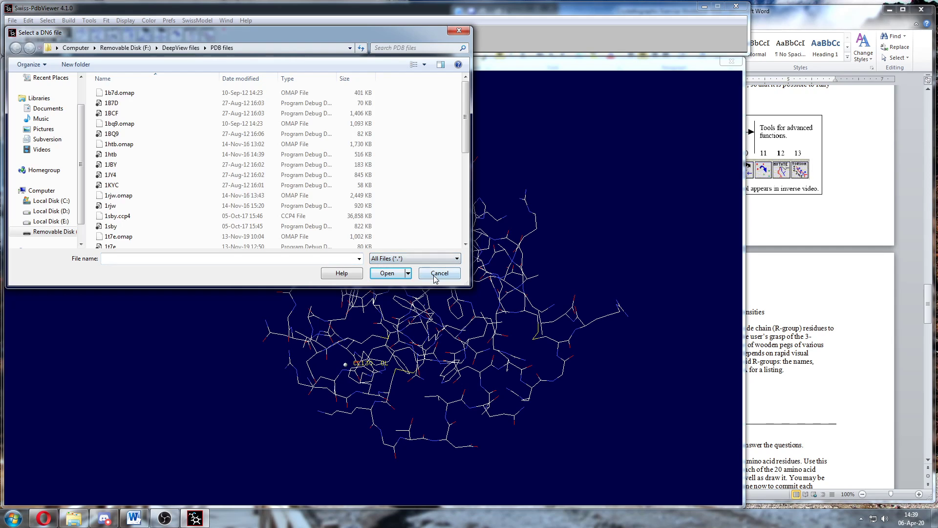
scroll(361, 139, down, 10)
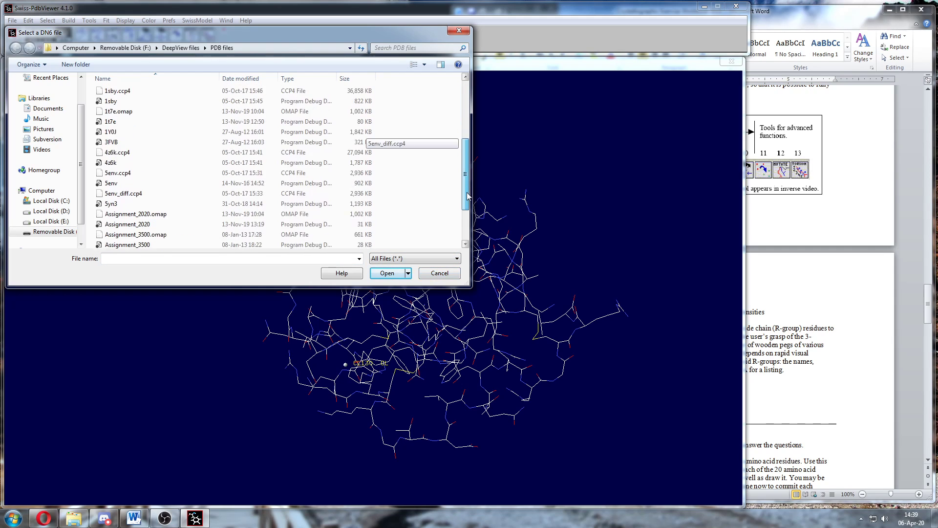
click(119, 223)
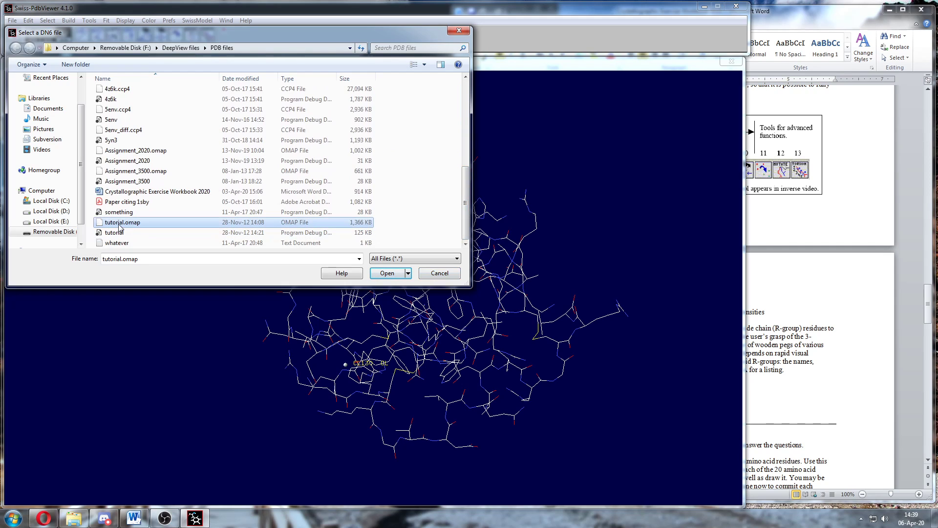
click(385, 274)
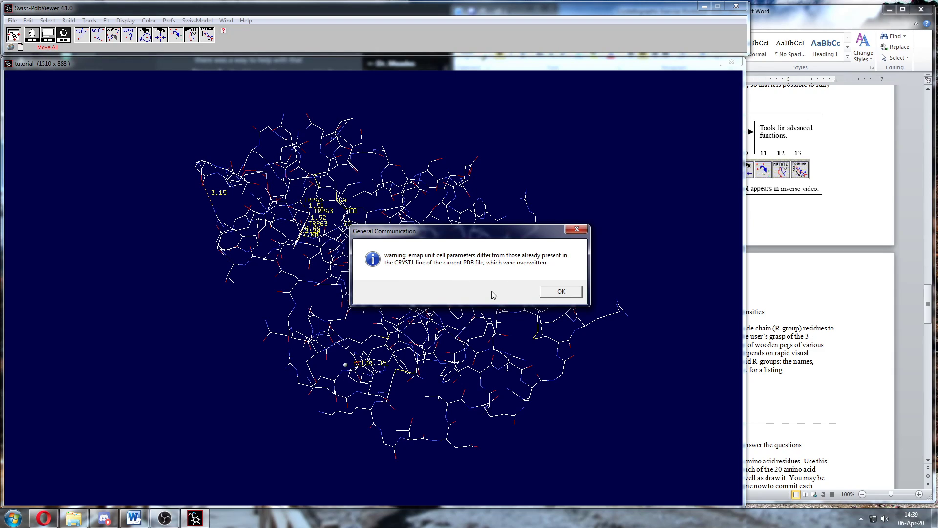
click(561, 292)
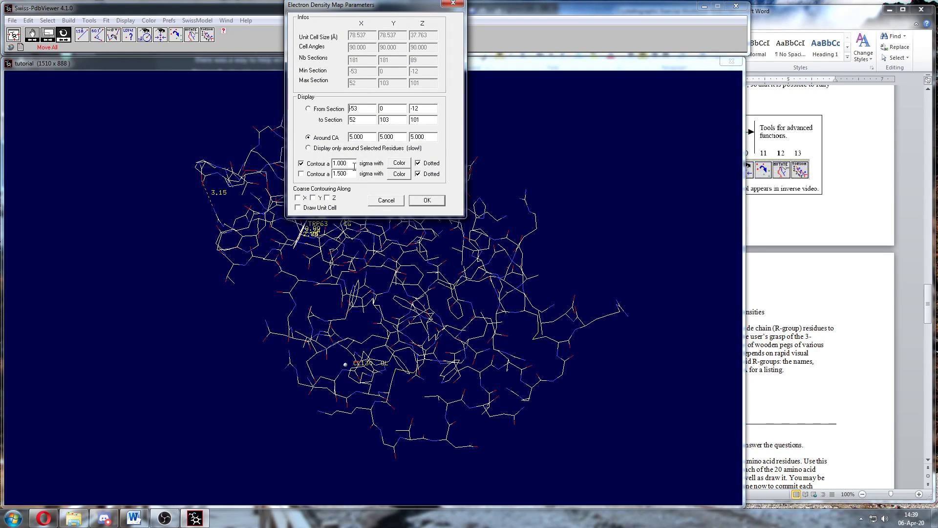
Display the density map around CA within 5.000 in X, Y and Z, contoured at 1.000 sigma in dotted green.
drag(366, 135, 350, 139)
click(367, 137)
click(308, 139)
click(400, 164)
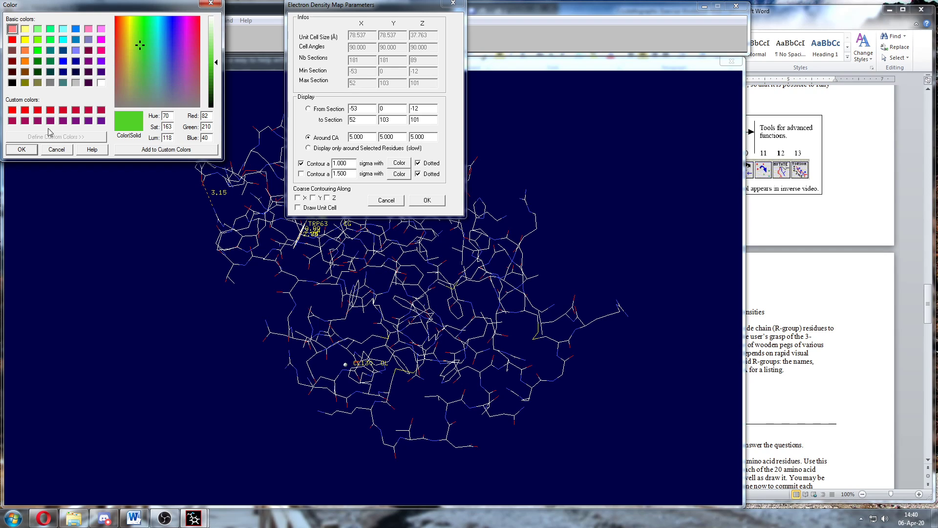
click(22, 149)
click(427, 200)
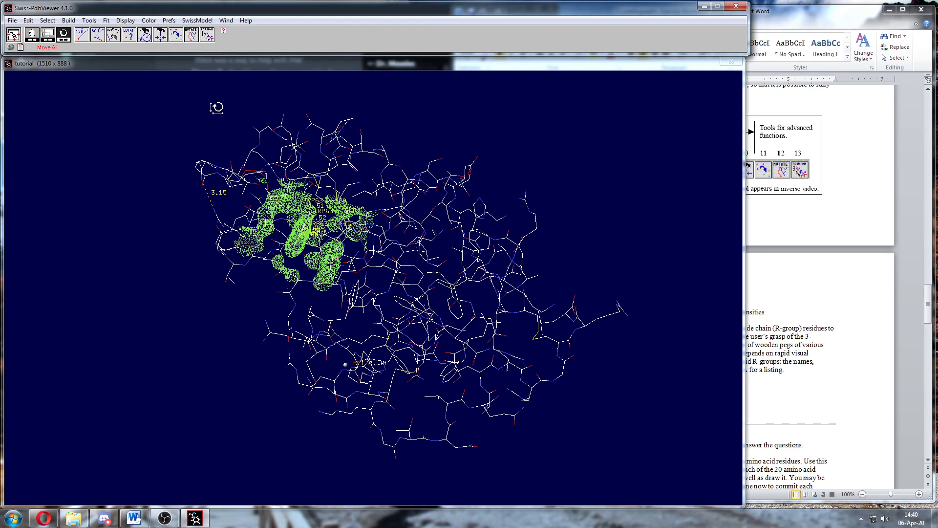
Accept the real-time display preferences with Electron Density off and rotate the molecule to observe the map's behaviour.
click(168, 20)
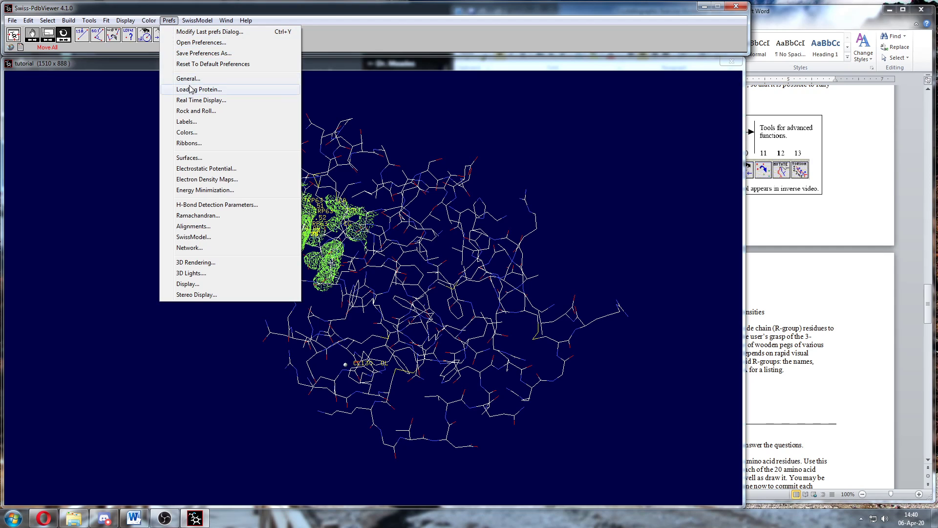
click(195, 100)
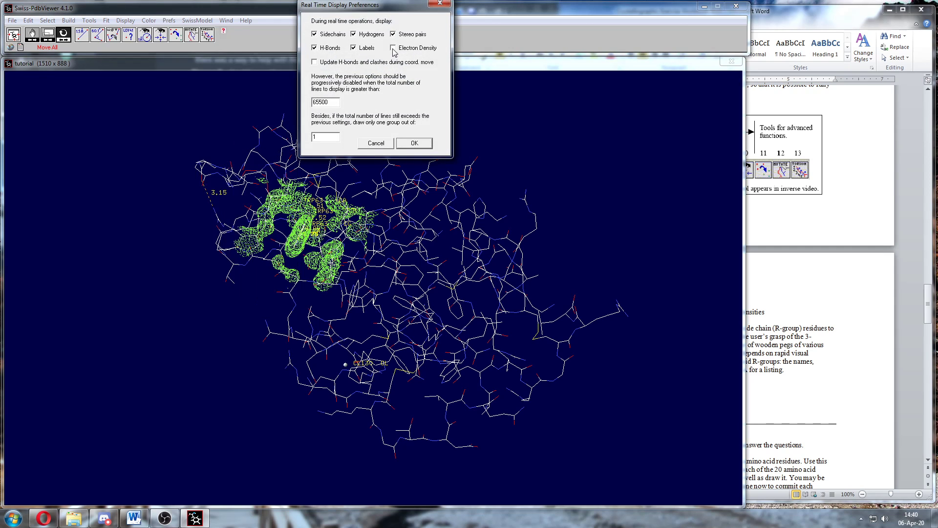
click(414, 142)
drag(363, 277, 374, 313)
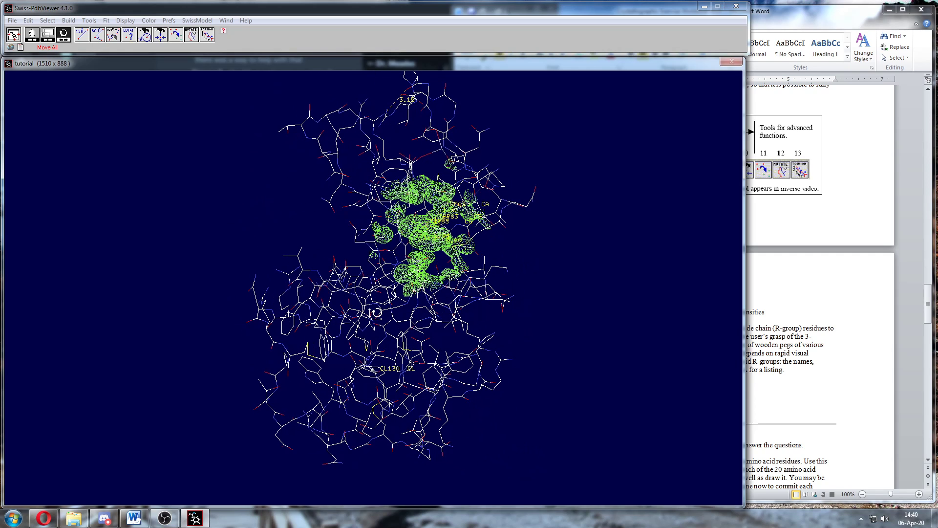
Enable Electron Density in the real-time display preferences, recheck the setting and rotate the molecule with its map.
click(169, 21)
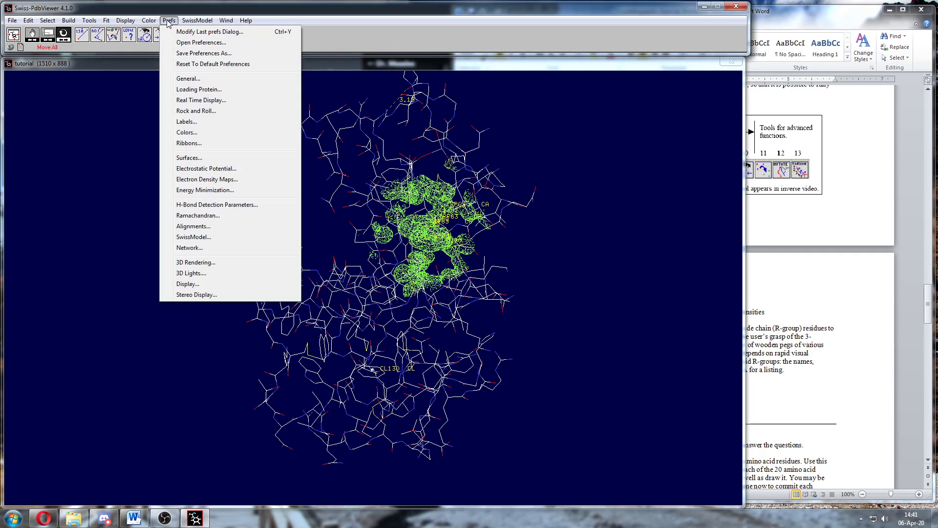
click(191, 101)
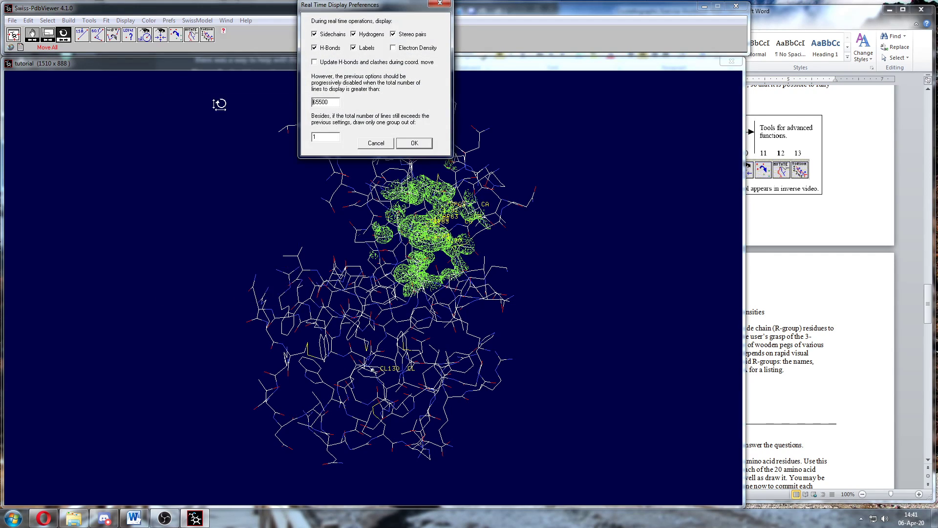
click(394, 48)
click(413, 142)
click(169, 20)
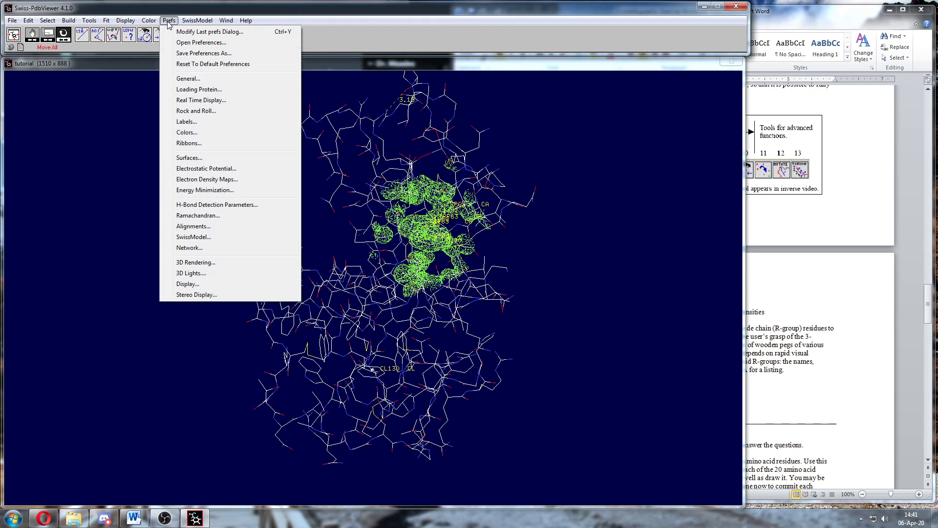
click(185, 100)
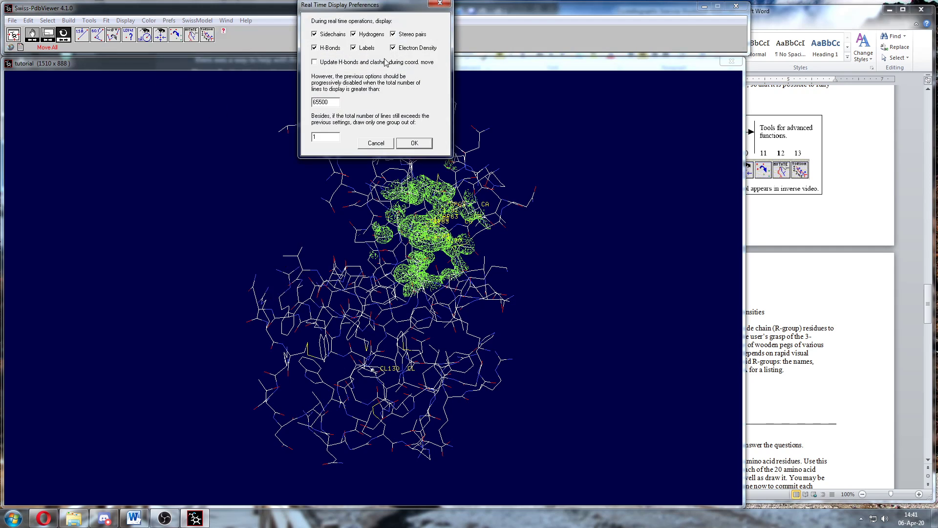
click(415, 143)
drag(459, 289, 366, 266)
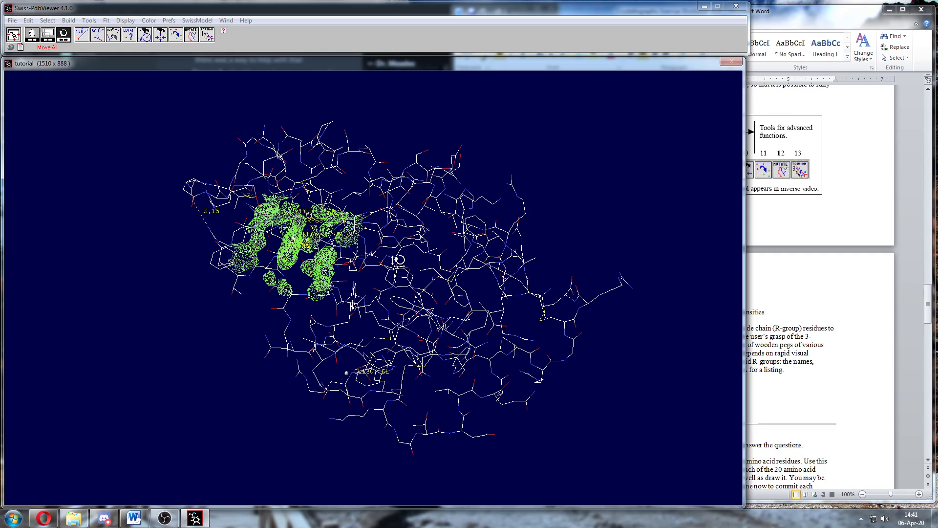
Review the Electron Density option in the real-time display preferences, leave it enabled and rotate the molecule again.
click(170, 21)
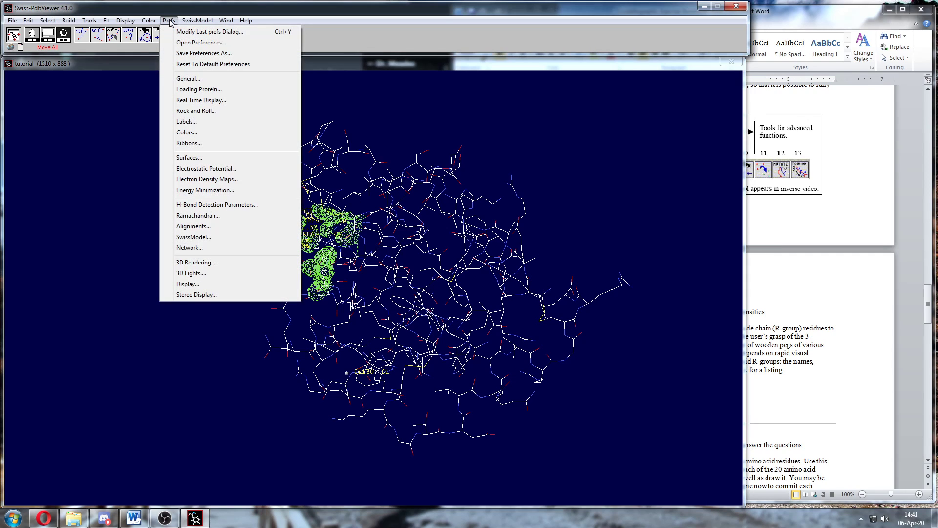
click(188, 101)
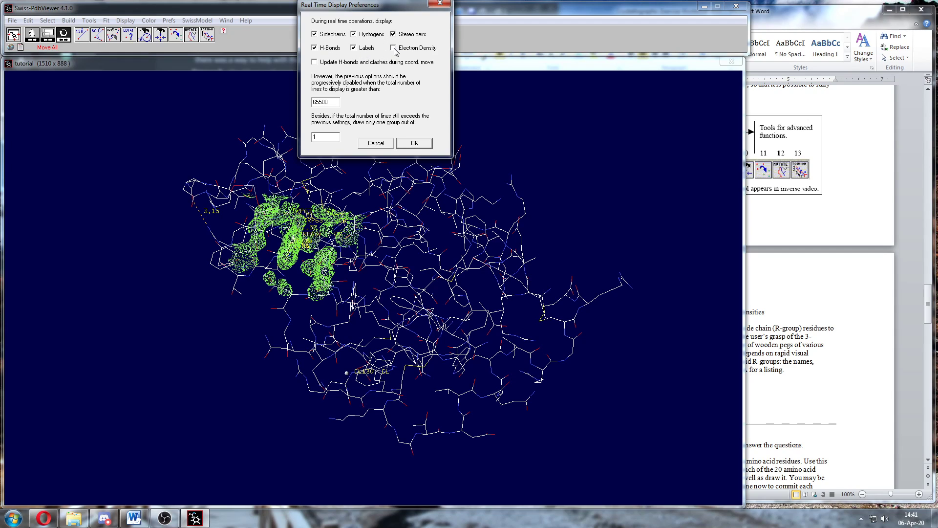
click(393, 48)
click(413, 143)
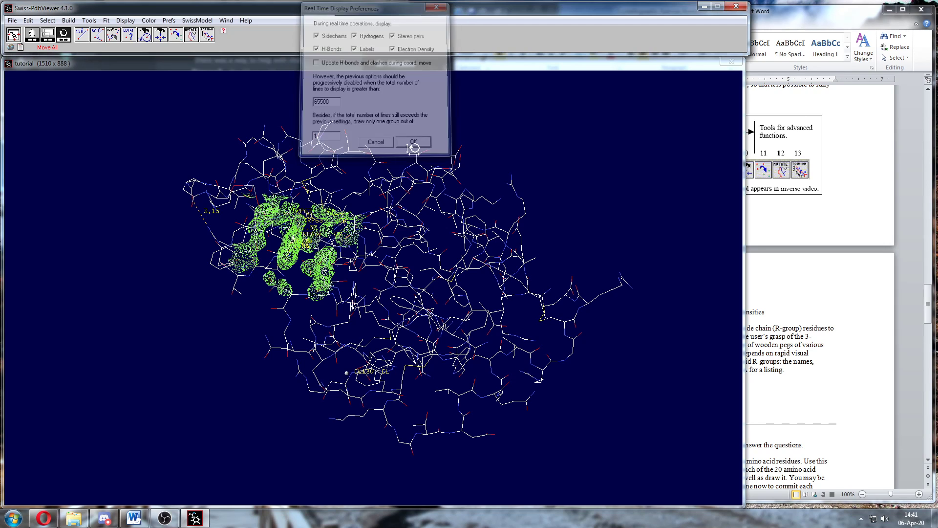
mouse_move(296, 288)
mouse_down()
mouse_move(364, 287)
mouse_move(306, 289)
mouse_up()
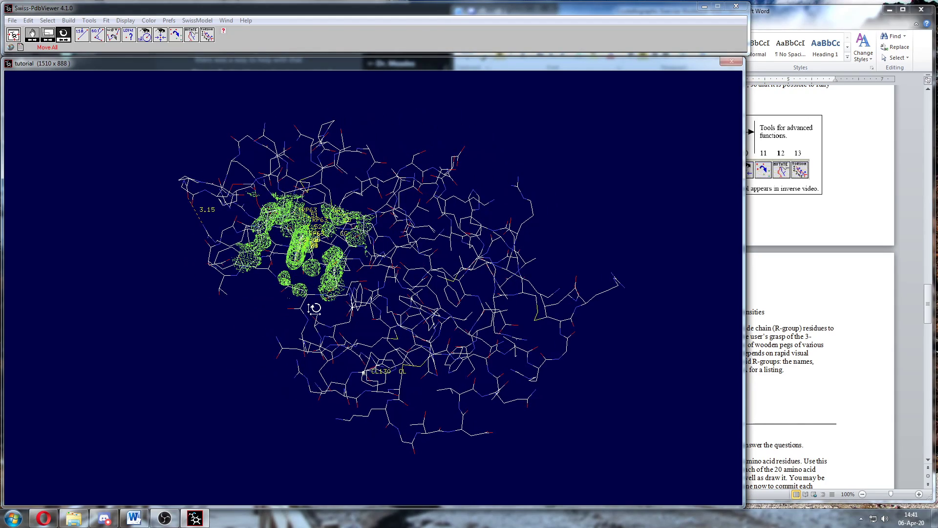
drag(365, 297, 415, 274)
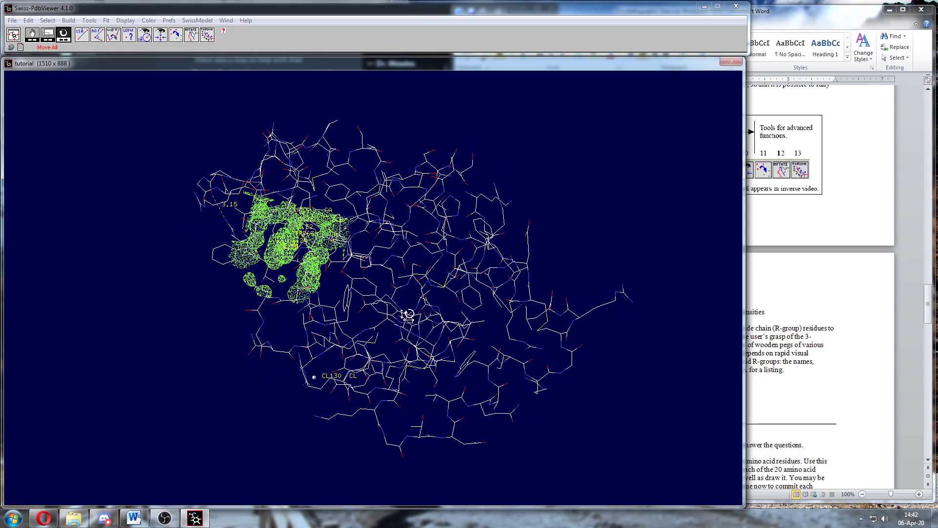
Centre the view and its density map on the CE2 atom of residue TRP28.
middle_drag(408, 315, 444, 379)
right_drag(440, 326, 396, 194)
drag(420, 242, 414, 262)
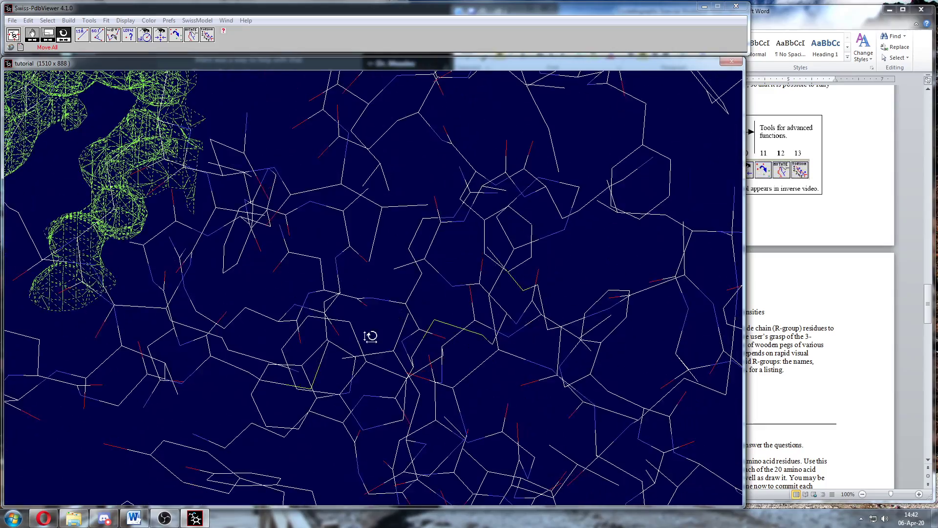
drag(371, 336, 412, 249)
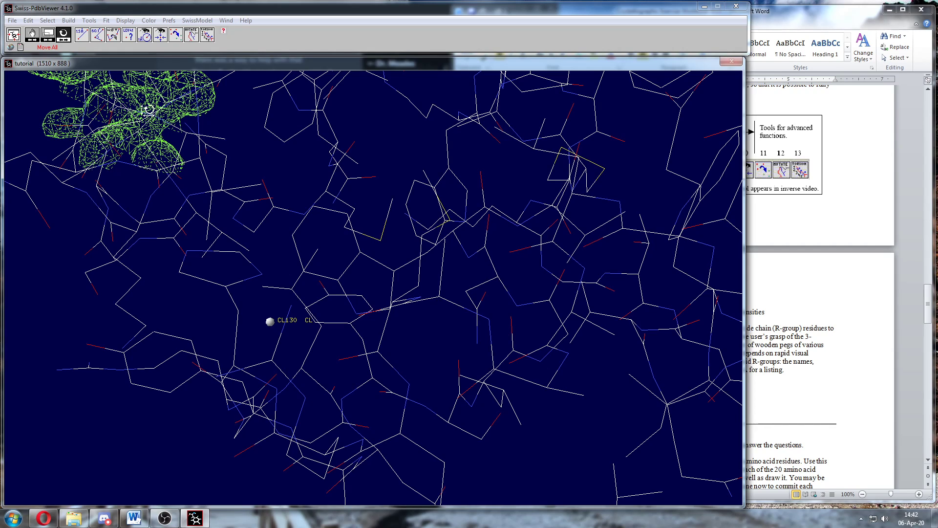
click(162, 37)
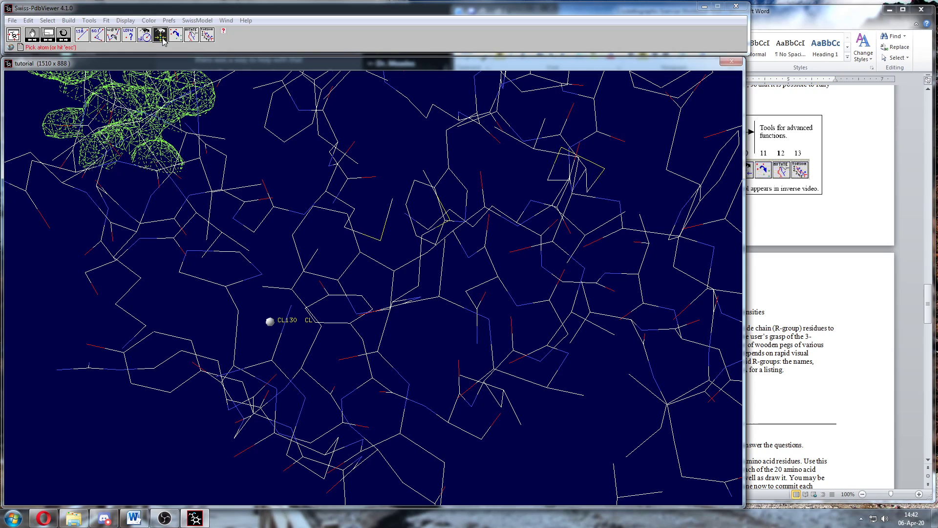
click(336, 281)
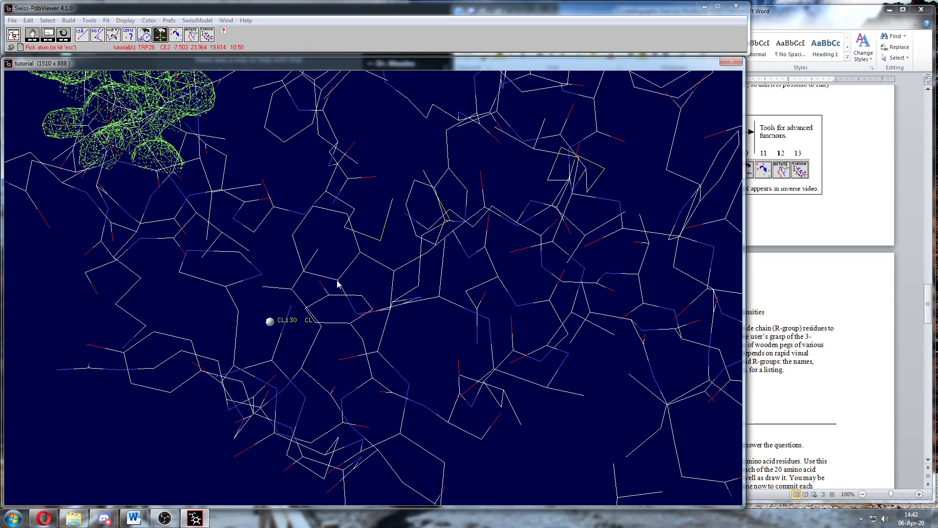
click(339, 283)
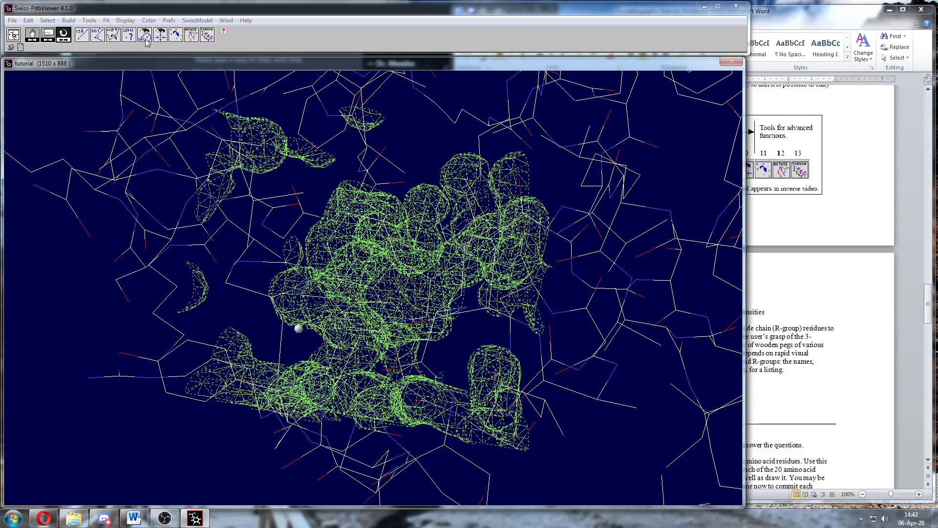
Rotate the molecule to examine how the density mesh fits the TRP28 ring edge-on and face-on.
drag(409, 295, 467, 313)
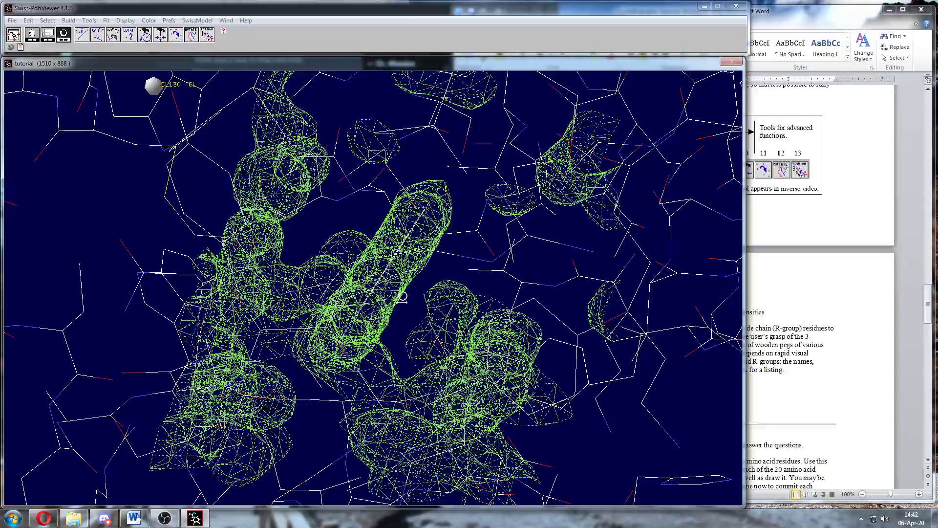
drag(401, 296, 425, 291)
drag(413, 335, 345, 300)
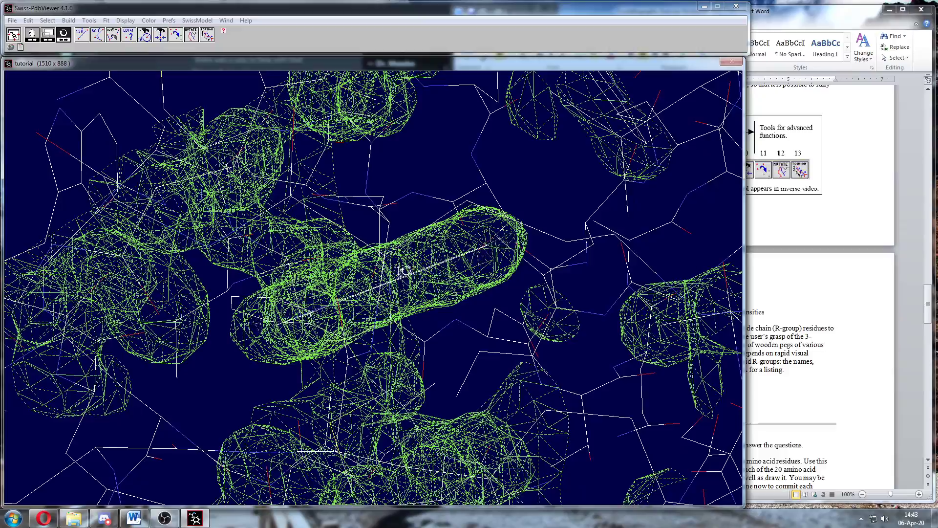
drag(405, 271, 431, 323)
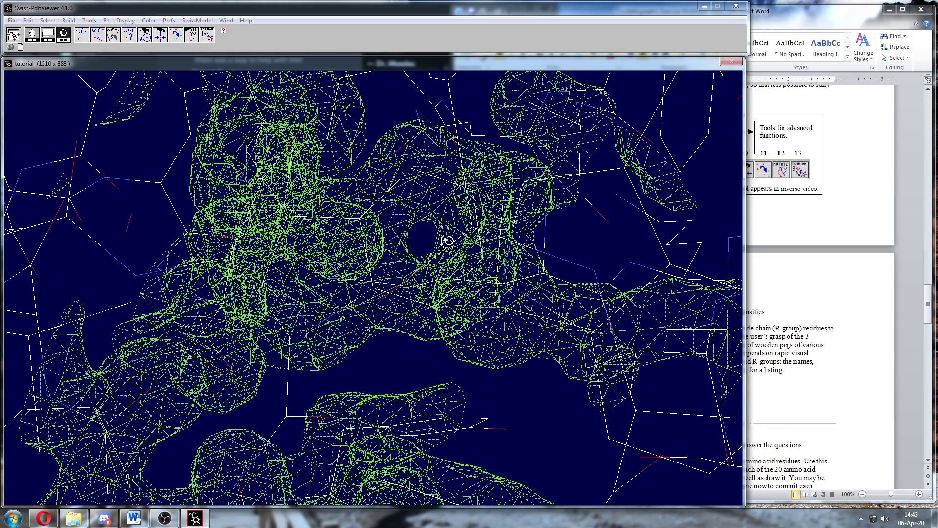
drag(429, 252, 423, 249)
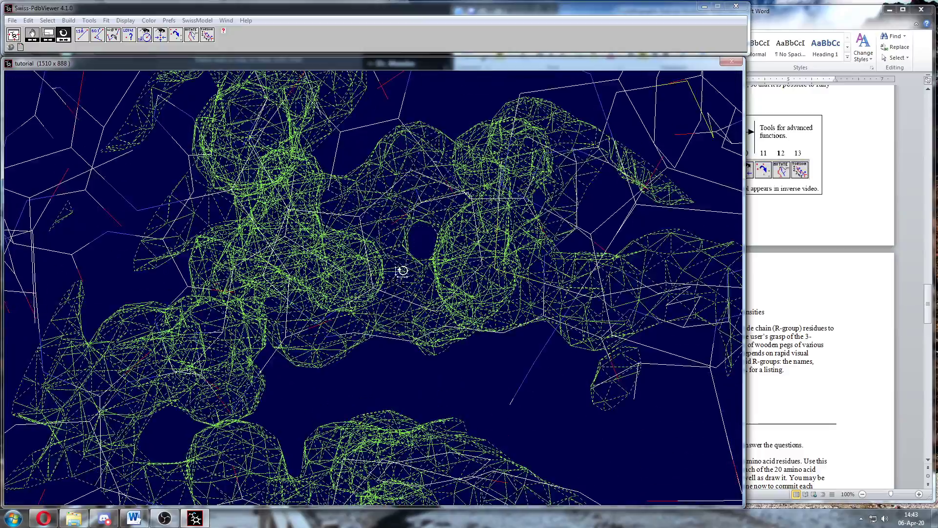
drag(402, 271, 329, 274)
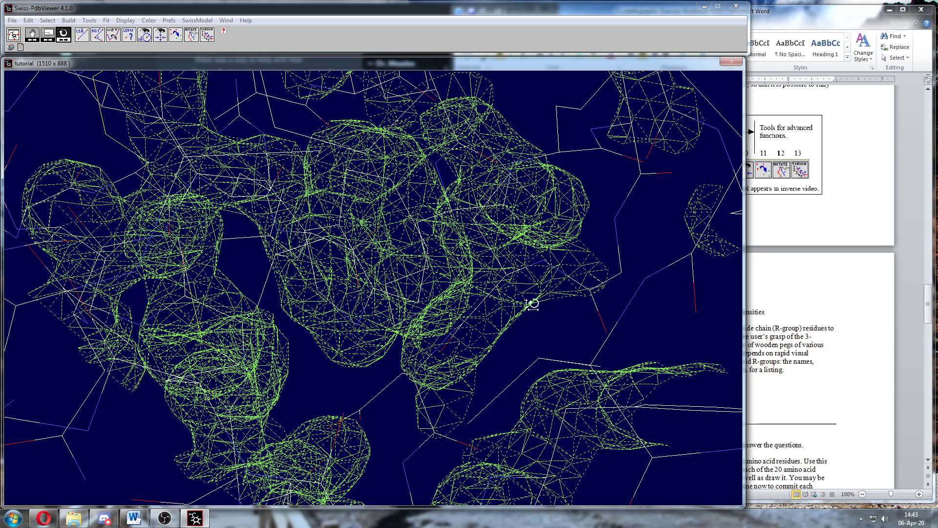
Recentre the density map on an atom of the five-membered ring near the 3.15 distance label at the molecule's outer edge.
click(867, 333)
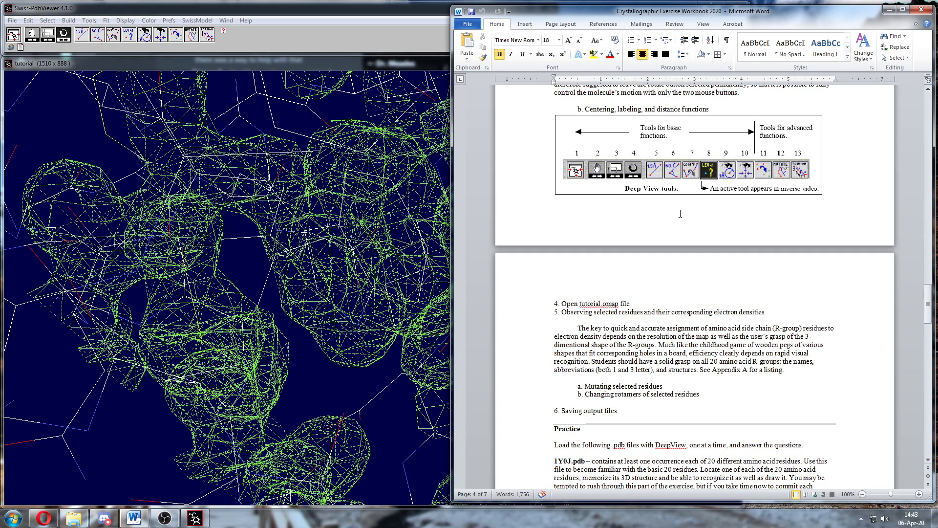
double_click(248, 10)
middle_drag(337, 265, 345, 200)
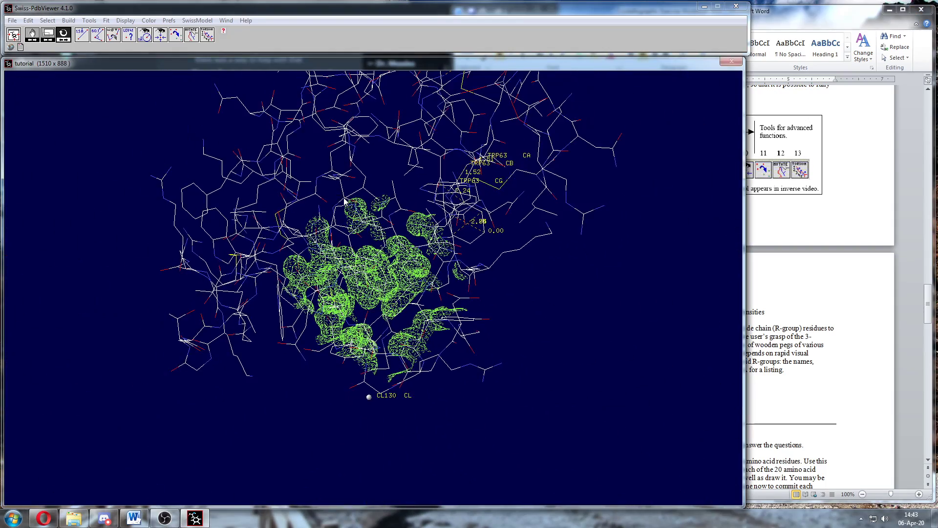
drag(300, 182, 329, 210)
drag(377, 246, 386, 232)
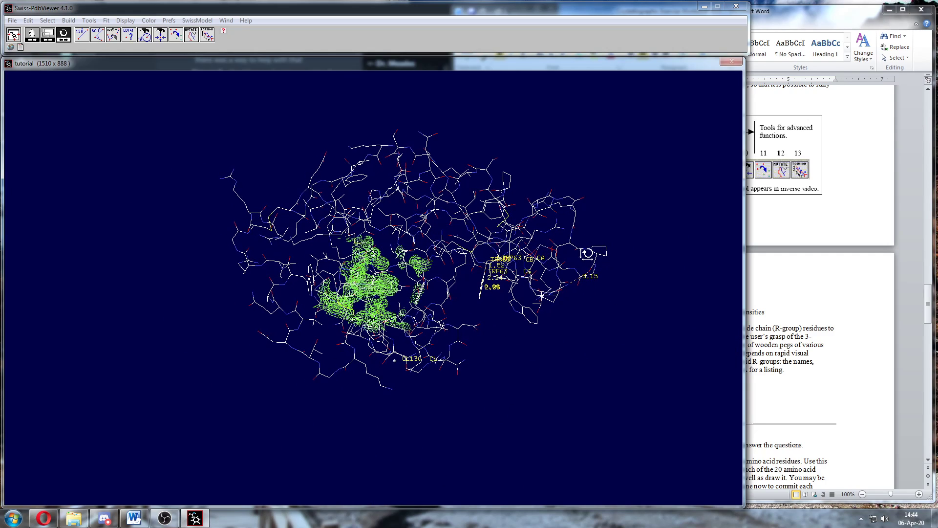
drag(522, 253, 324, 250)
drag(459, 249, 485, 328)
drag(540, 183, 206, 364)
click(161, 35)
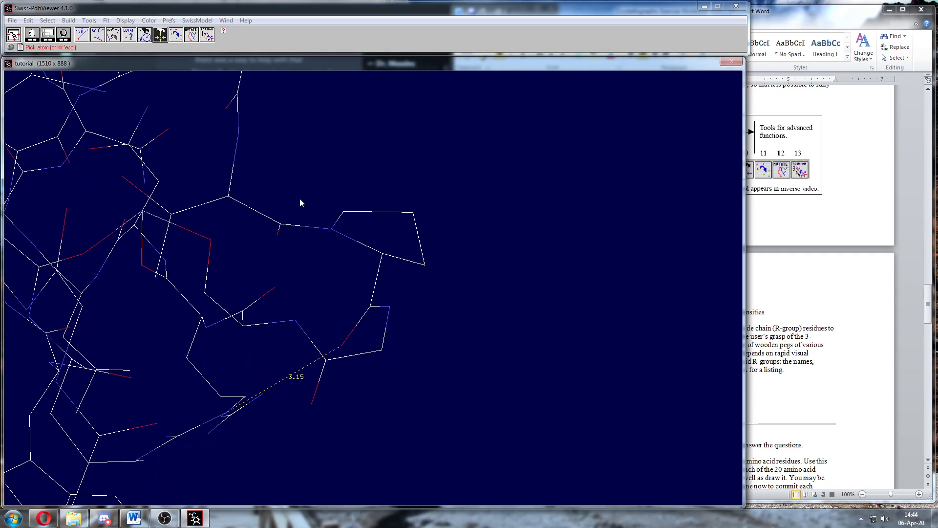
click(381, 255)
click(382, 257)
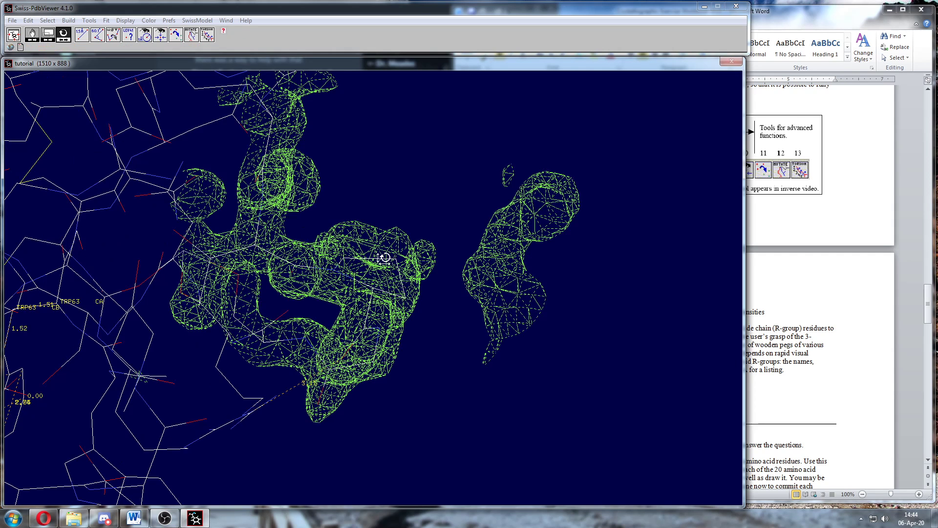
Examine the density around the outer five-membered ring and the isolated mesh patches outside the molecule from several angles and distances.
drag(386, 320, 414, 314)
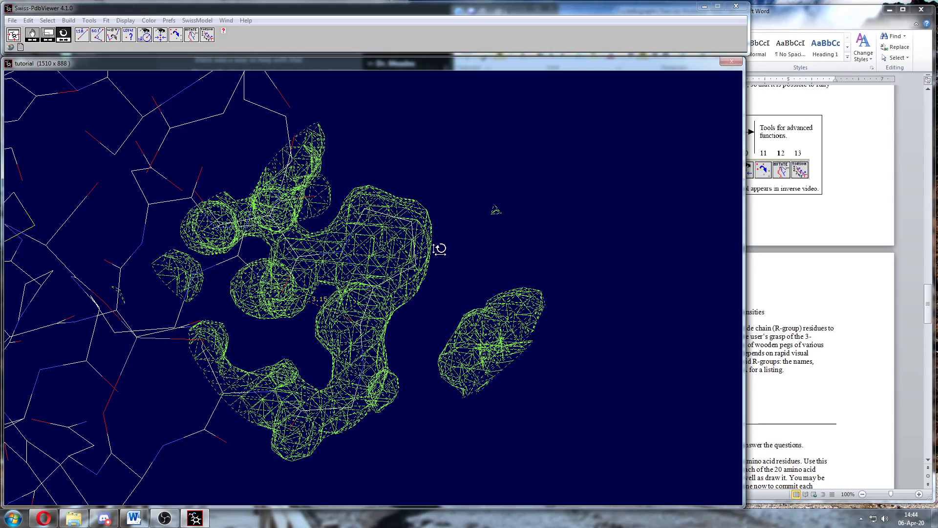
drag(439, 248, 421, 216)
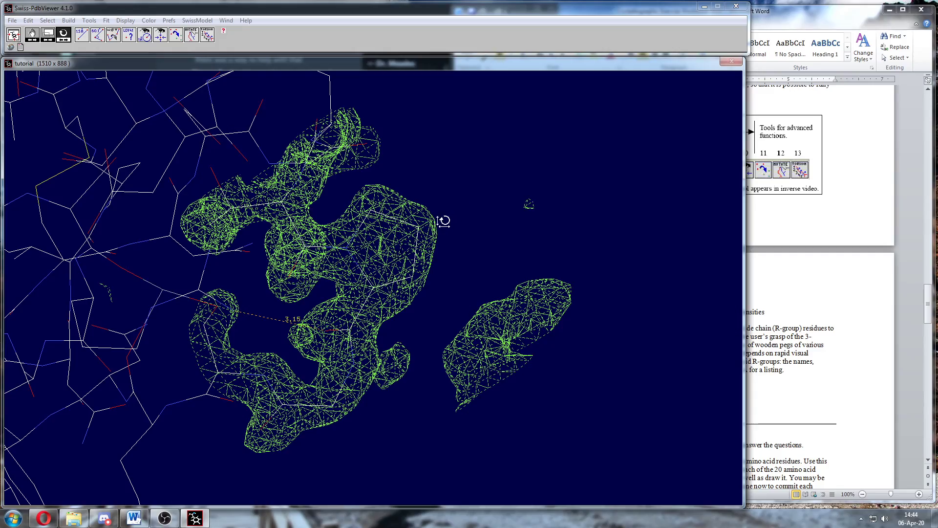
drag(432, 293, 392, 315)
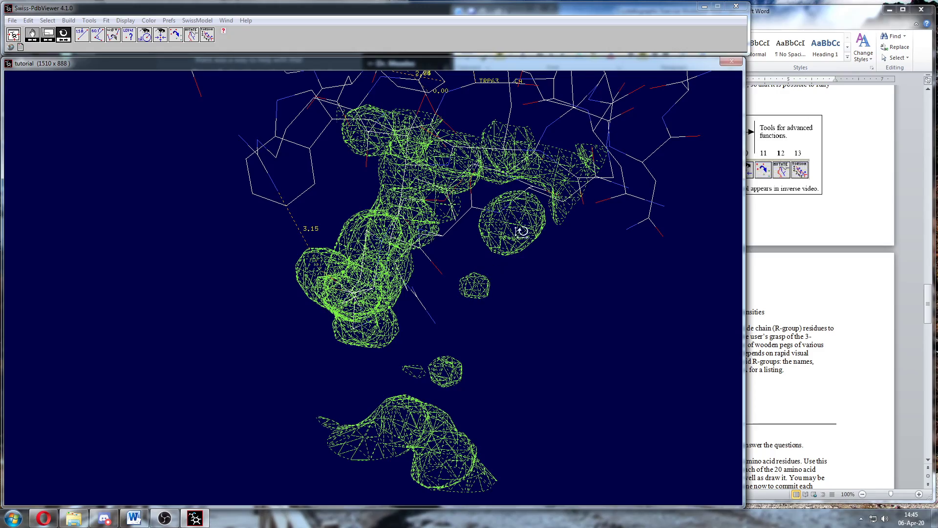
drag(458, 303, 293, 287)
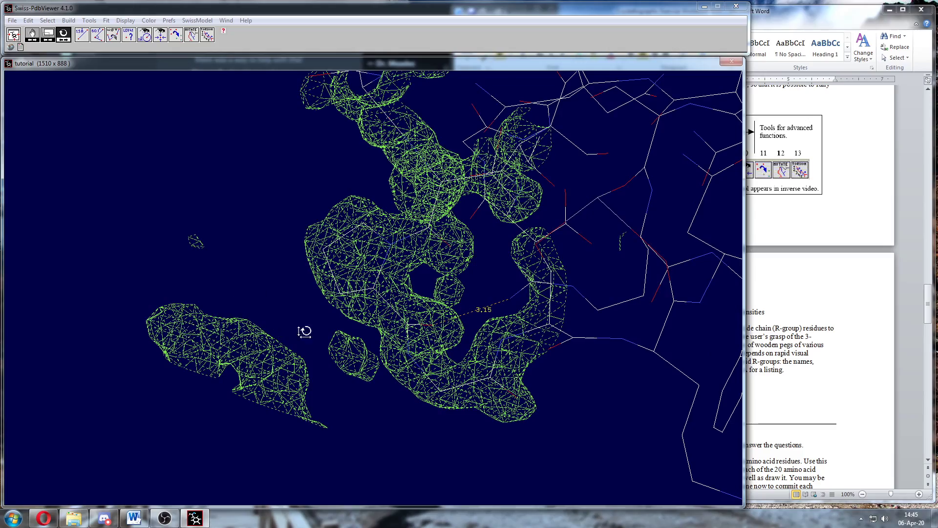
drag(304, 332, 374, 358)
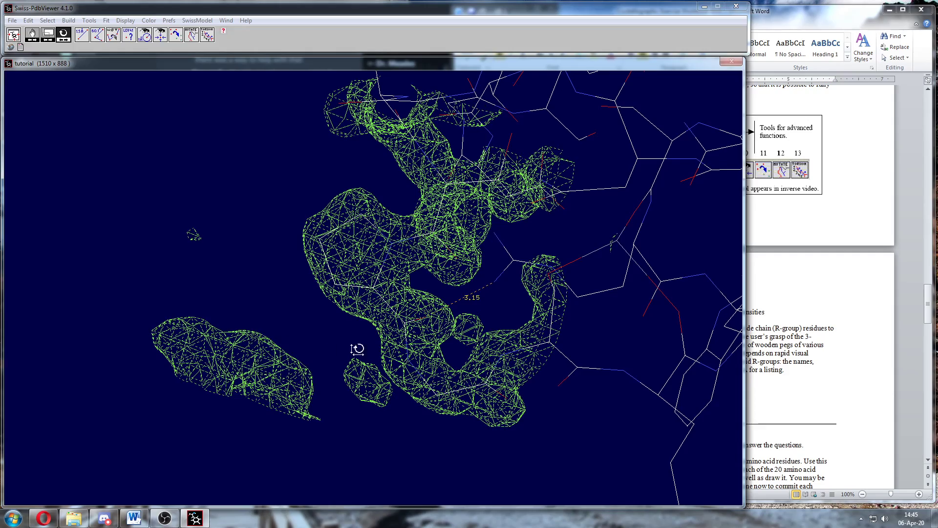
middle_drag(421, 362, 424, 282)
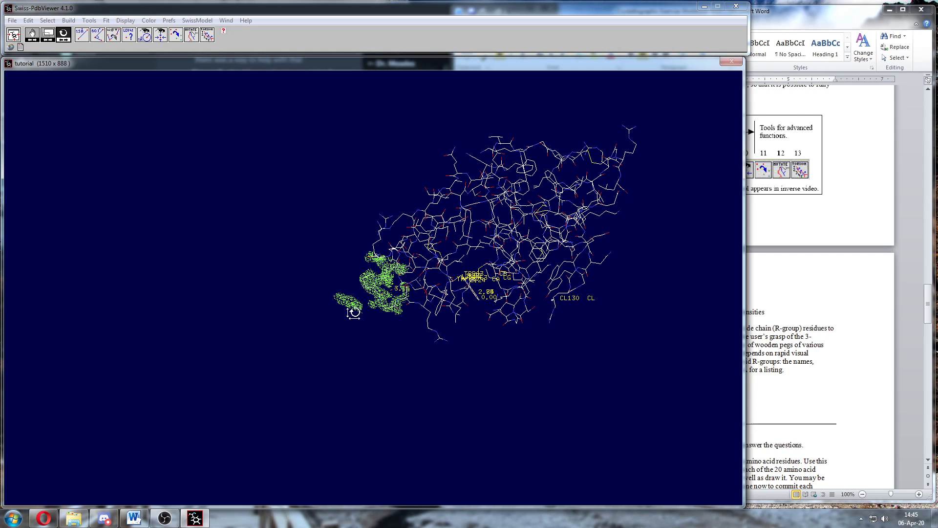
middle_drag(380, 284, 423, 389)
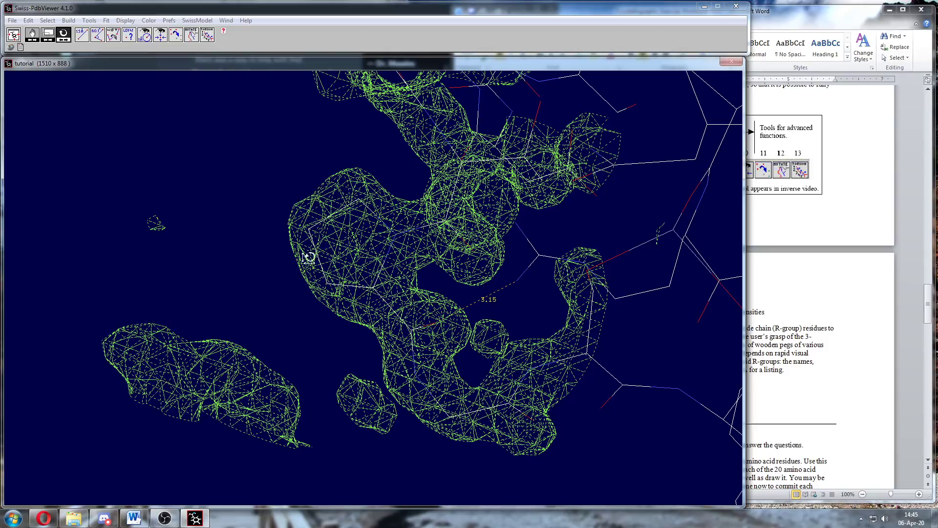
drag(355, 258, 368, 279)
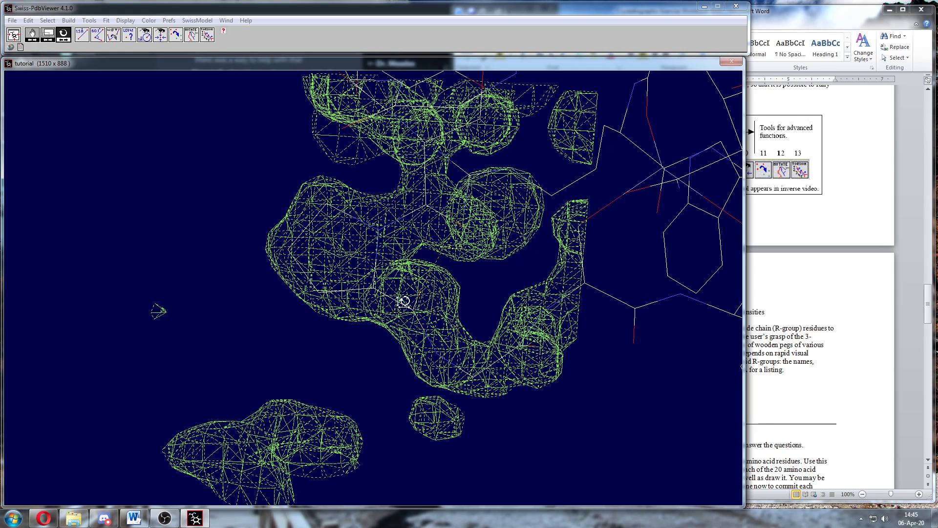
Recentre the density map on an atom of the fused double ring inside the molecule and inspect the map against the whole structure.
middle_drag(419, 279, 423, 228)
drag(405, 284, 423, 222)
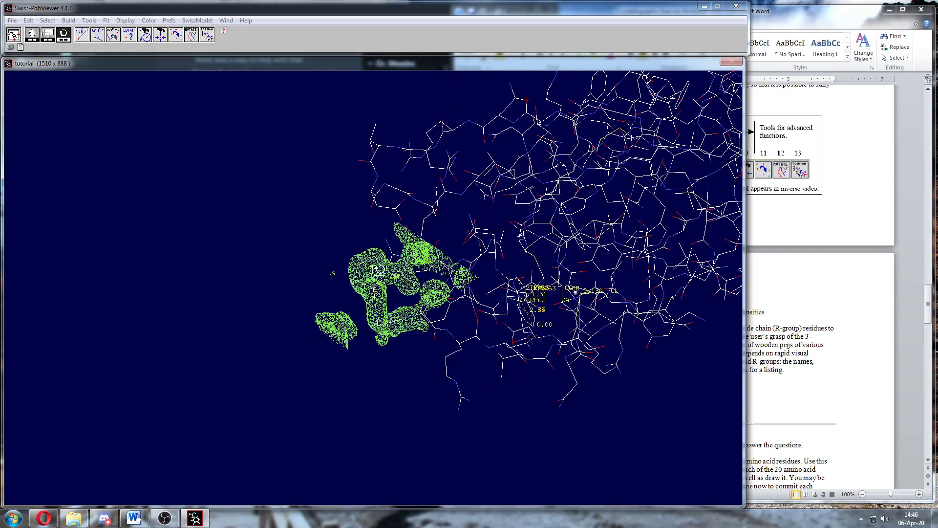
drag(390, 280, 358, 261)
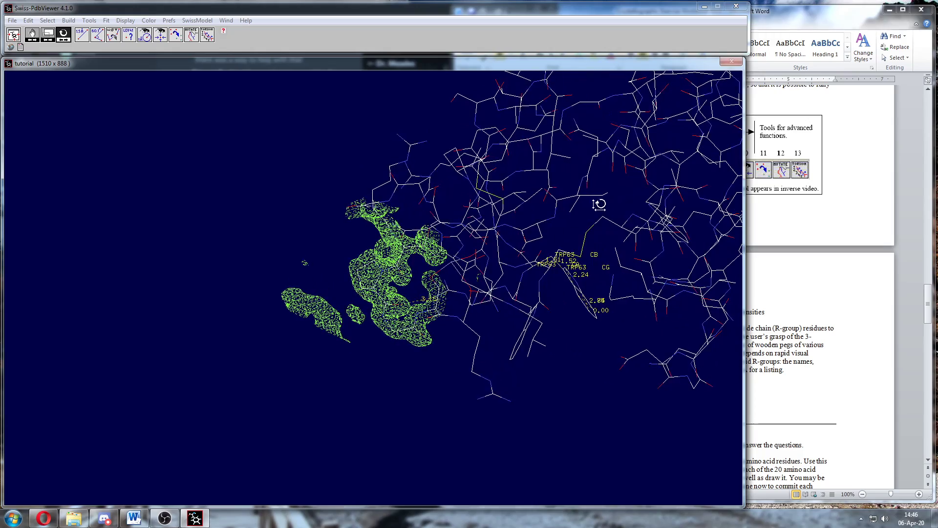
drag(599, 205, 287, 284)
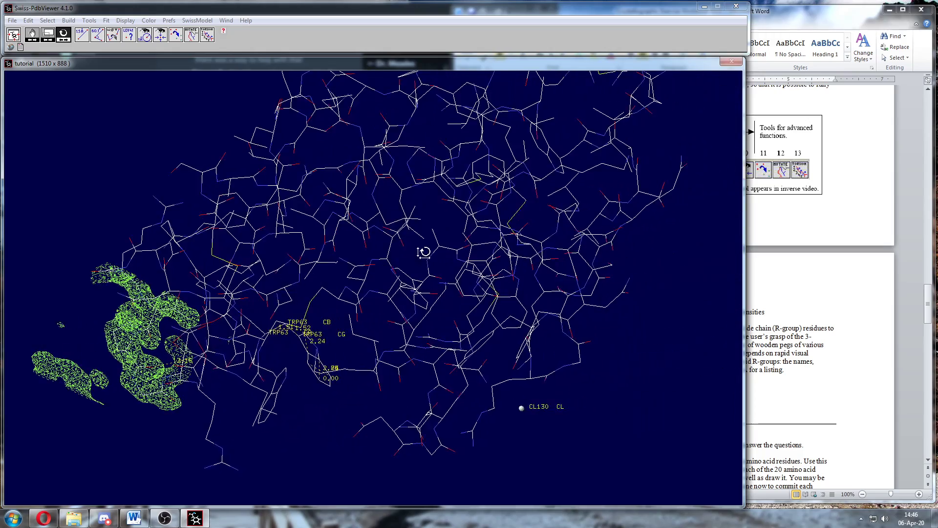
drag(424, 252, 419, 273)
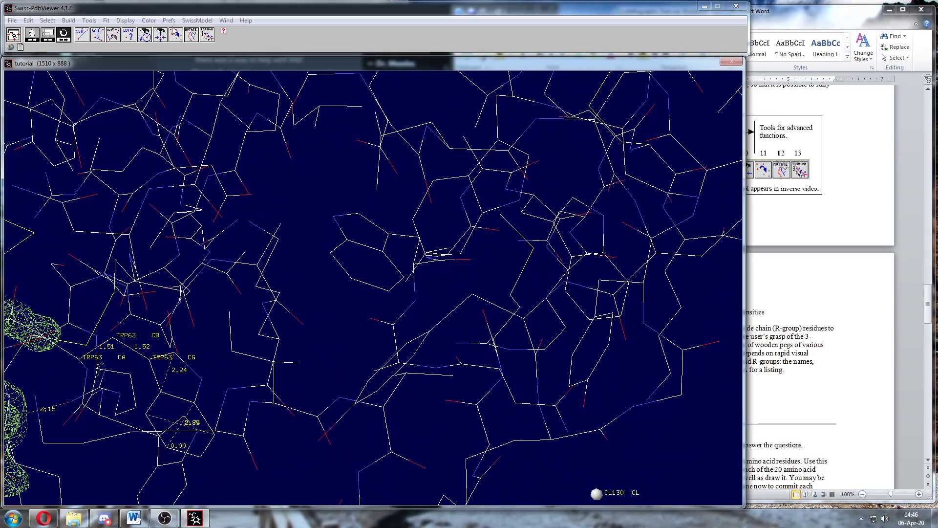
click(162, 37)
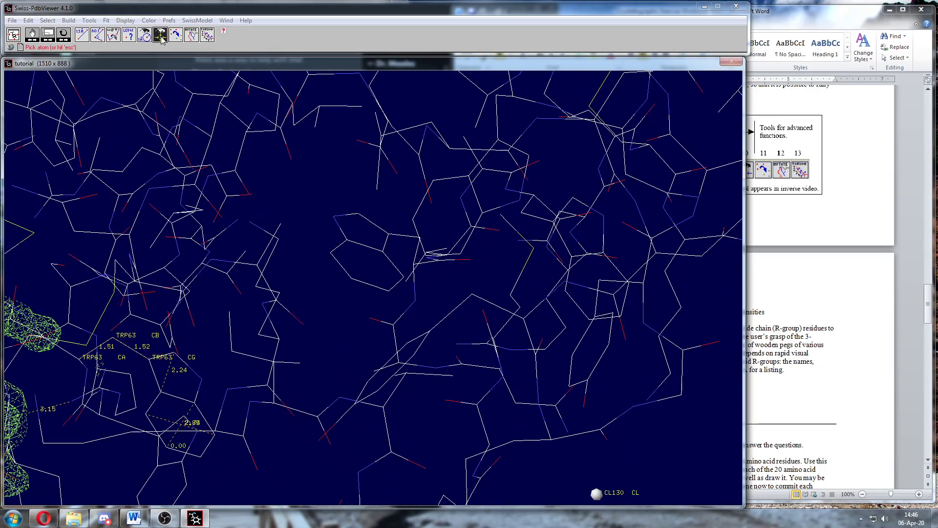
click(346, 243)
middle_drag(426, 271, 434, 326)
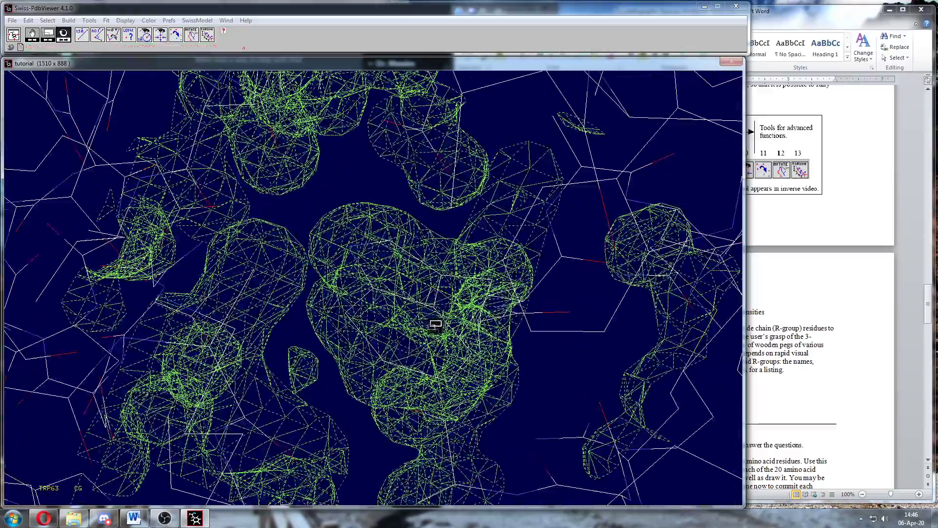
mouse_move(433, 318)
mouse_down()
mouse_move(479, 310)
mouse_move(482, 269)
mouse_move(475, 287)
mouse_move(446, 299)
mouse_move(419, 303)
mouse_move(409, 292)
mouse_move(436, 326)
mouse_up()
middle_drag(436, 326, 438, 226)
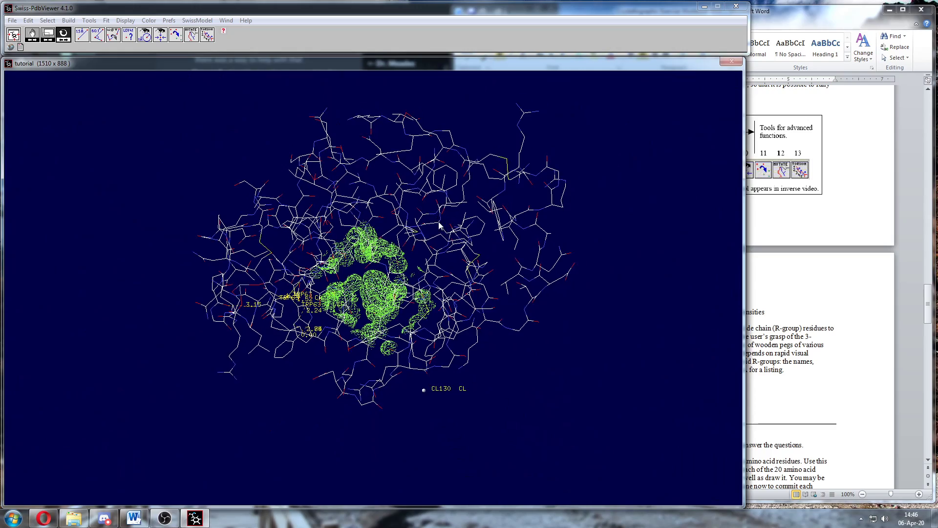
mouse_move(312, 252)
mouse_down()
mouse_move(321, 255)
mouse_move(318, 243)
mouse_up()
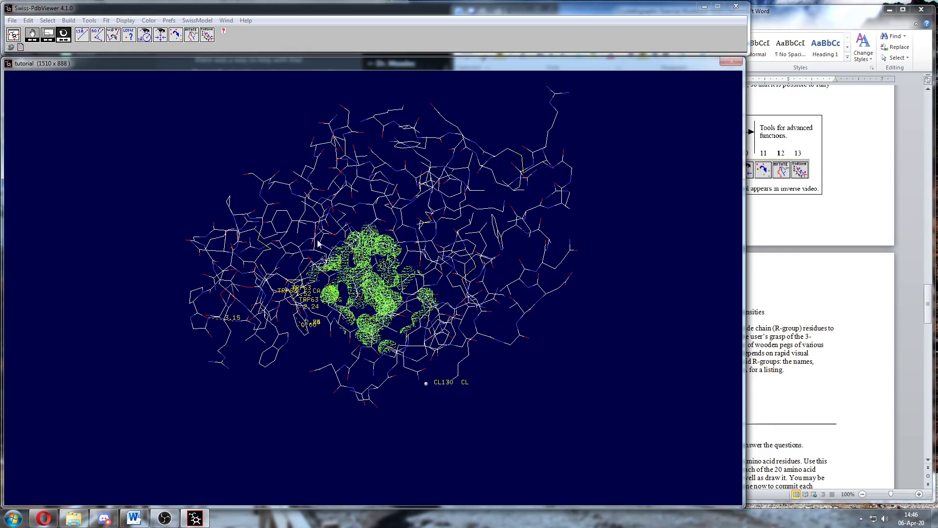
Recentre the density map on the TYR53 backbone atom that carries the six-membered ring side chain.
click(162, 36)
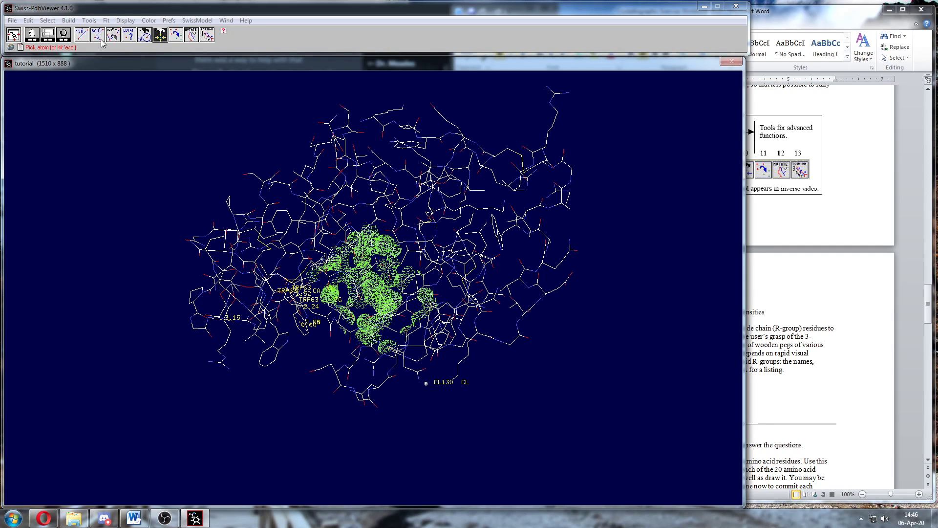
click(66, 37)
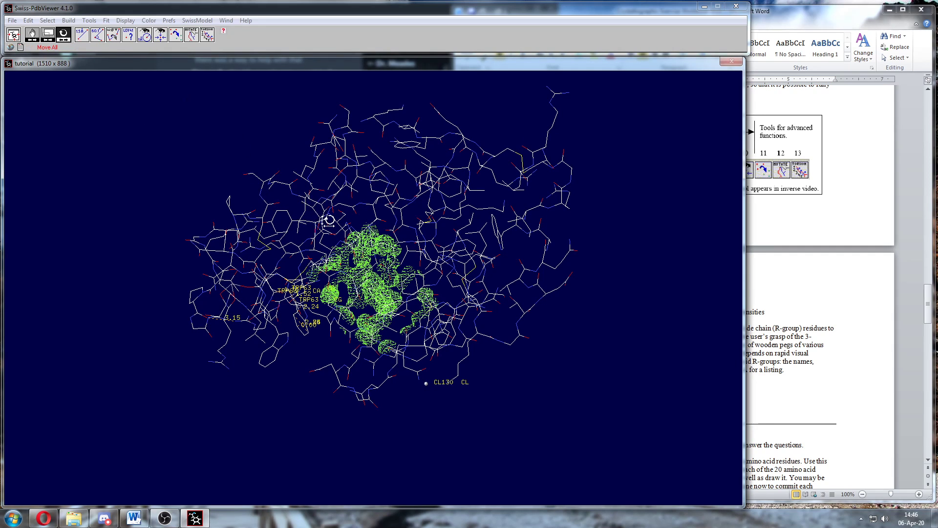
drag(328, 220, 435, 279)
right_drag(435, 279, 444, 289)
middle_drag(380, 238, 398, 275)
right_drag(526, 200, 452, 282)
middle_drag(427, 284, 452, 371)
drag(432, 358, 397, 305)
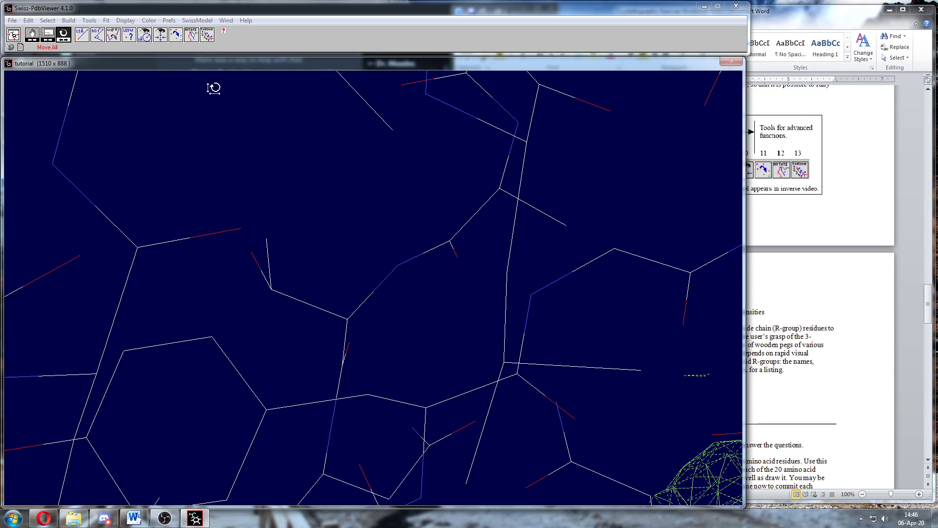
right_drag(230, 308, 376, 186)
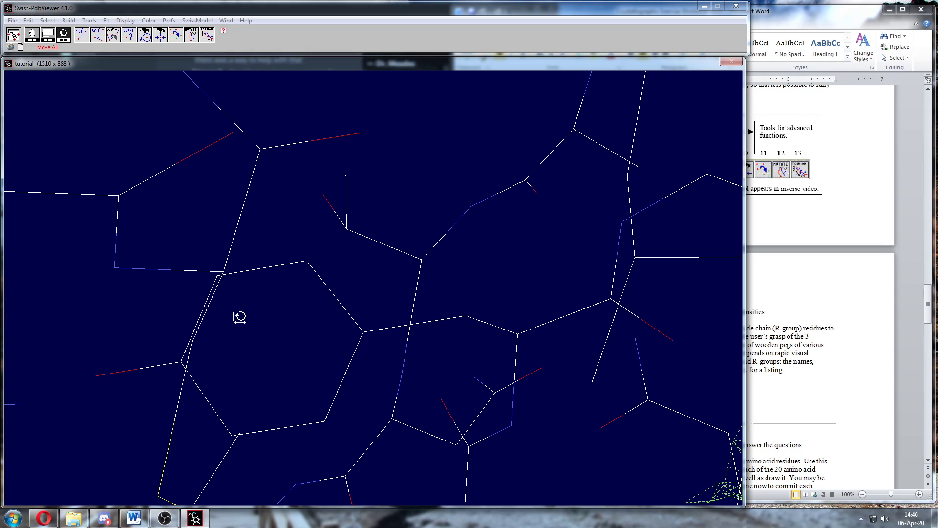
drag(125, 319, 120, 317)
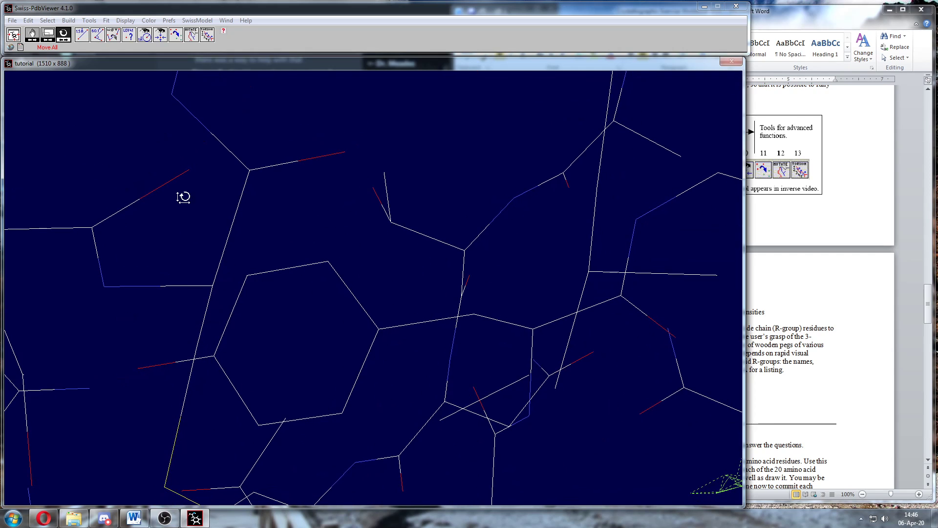
click(160, 36)
click(380, 330)
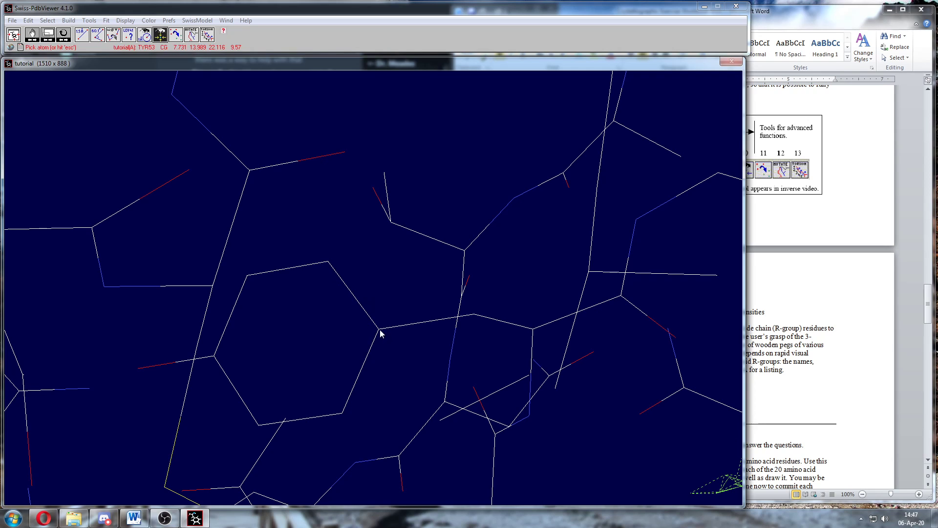
click(473, 314)
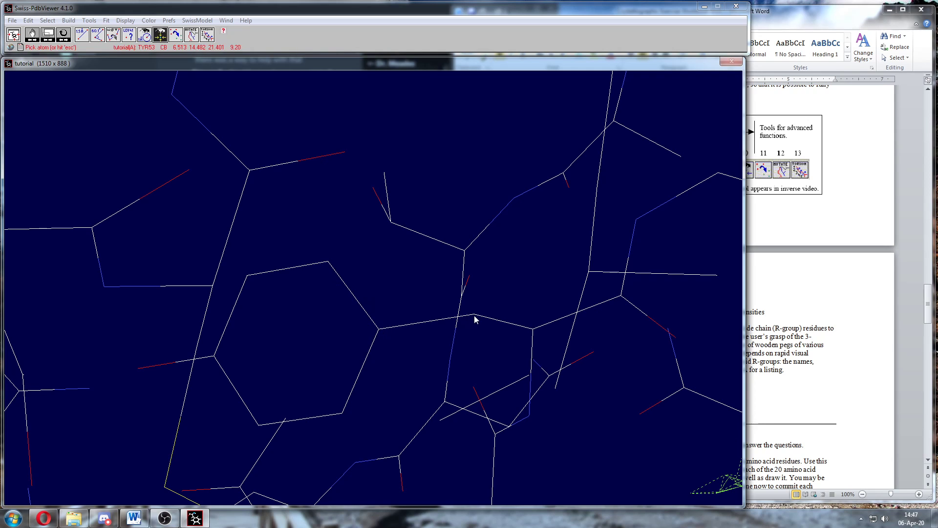
click(533, 331)
click(532, 330)
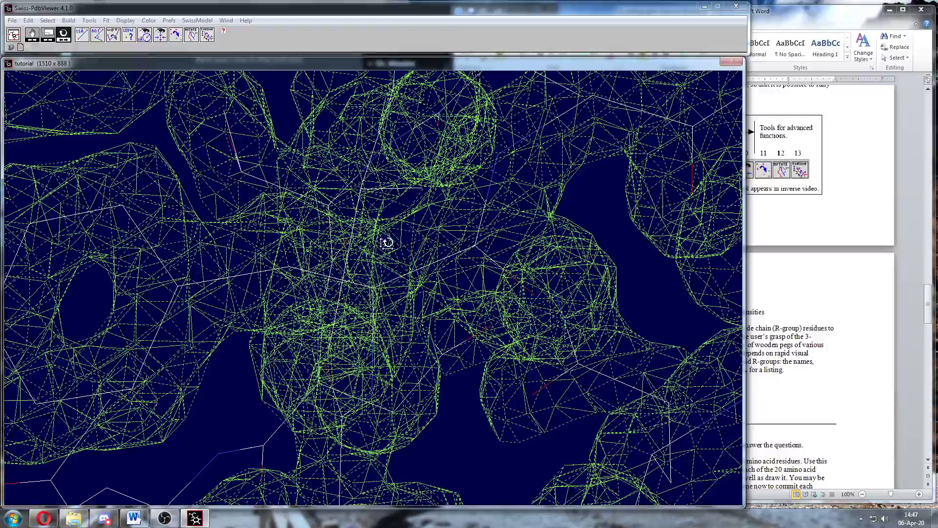
Examine how the density mesh encloses the TYR53 ring and its neighbouring residues from several angles and distances.
mouse_move(402, 291)
middle_down()
mouse_move(407, 308)
mouse_move(410, 278)
middle_up()
drag(361, 254, 374, 292)
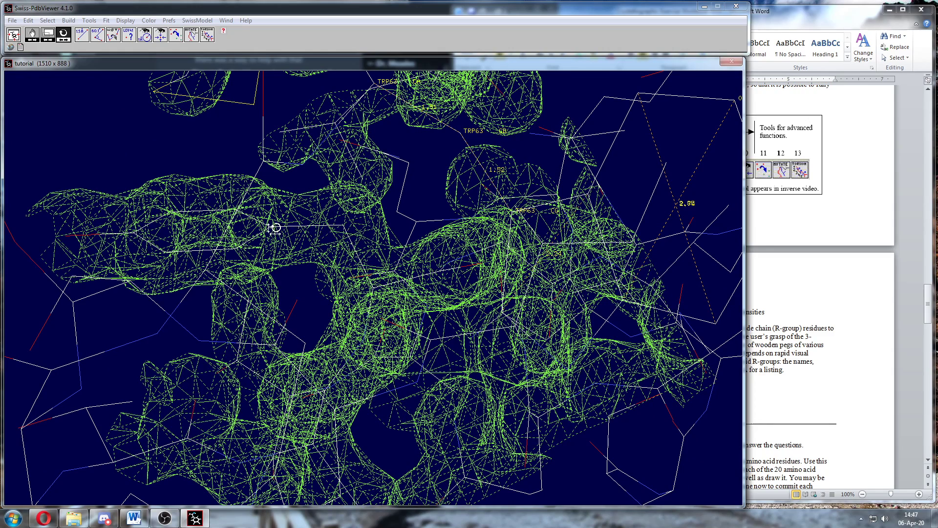
drag(274, 226, 236, 200)
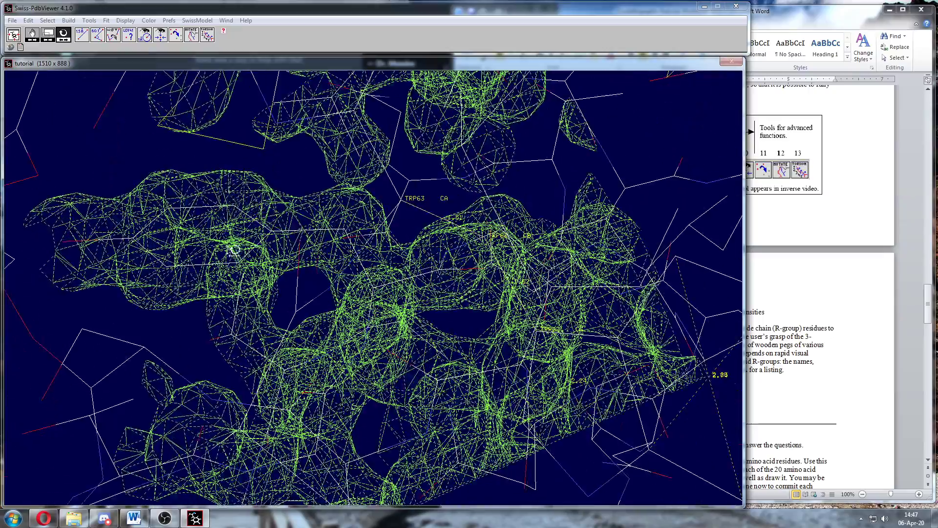
drag(200, 257, 167, 205)
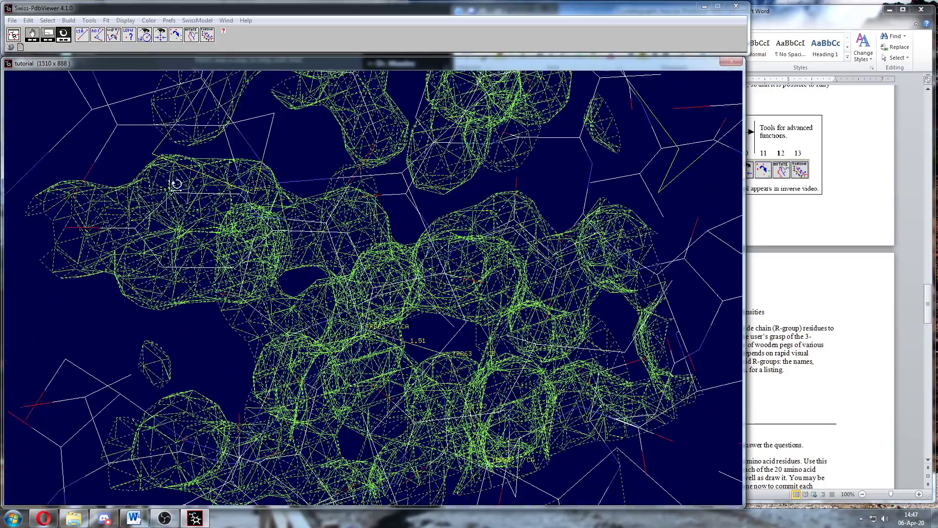
drag(163, 252, 172, 256)
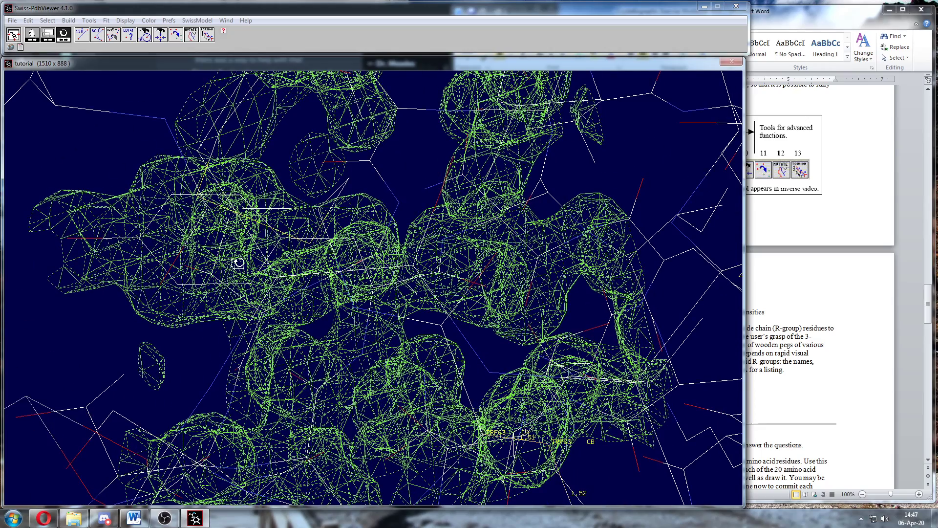
mouse_move(264, 254)
mouse_down()
mouse_move(248, 260)
mouse_move(251, 278)
mouse_move(250, 266)
mouse_up()
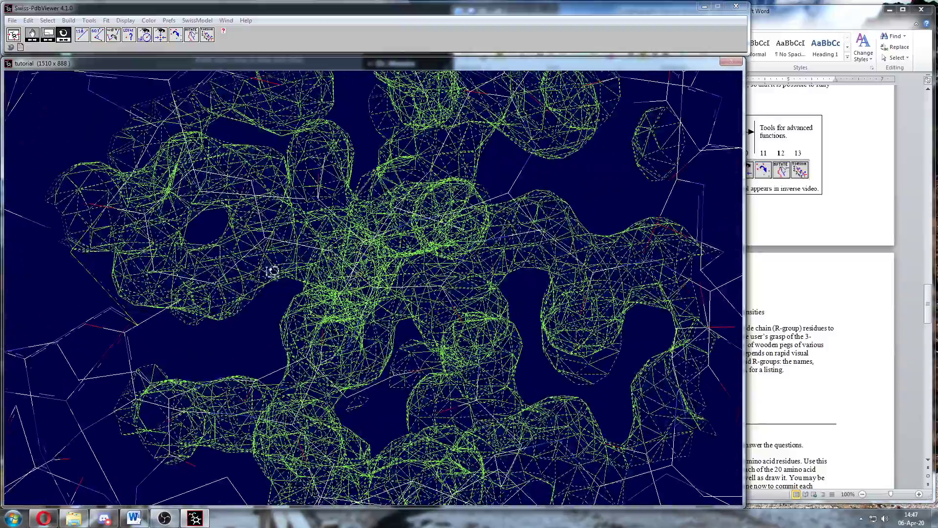
middle_drag(272, 272, 272, 251)
mouse_move(289, 264)
mouse_down()
mouse_move(315, 274)
mouse_move(294, 268)
mouse_move(298, 254)
mouse_up()
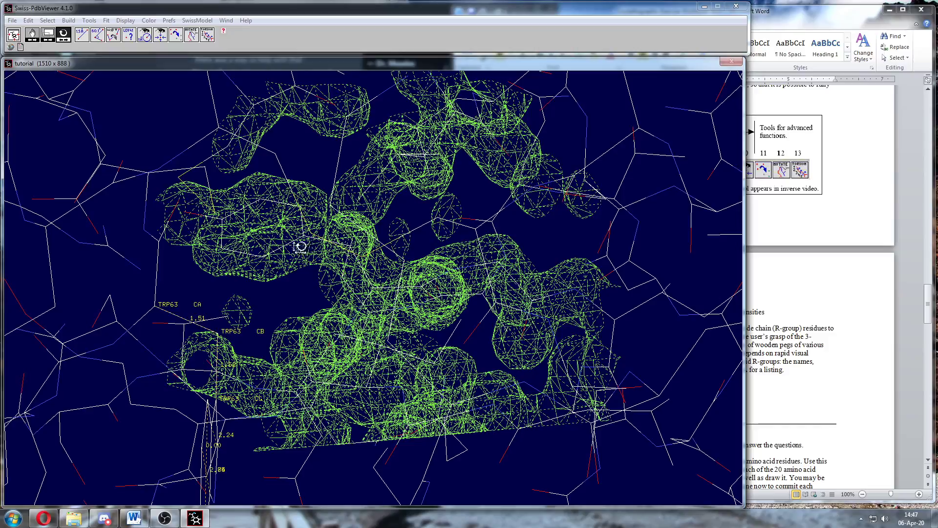
mouse_move(295, 245)
mouse_down()
mouse_move(305, 252)
mouse_move(305, 232)
mouse_move(306, 257)
mouse_move(304, 237)
mouse_move(297, 253)
mouse_move(305, 242)
mouse_up()
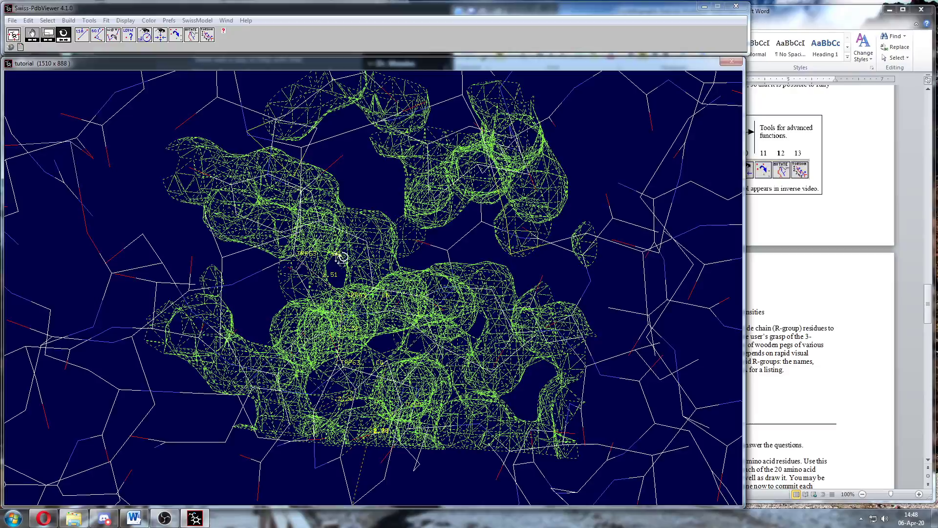
middle_drag(342, 258, 348, 281)
right_drag(347, 280, 361, 345)
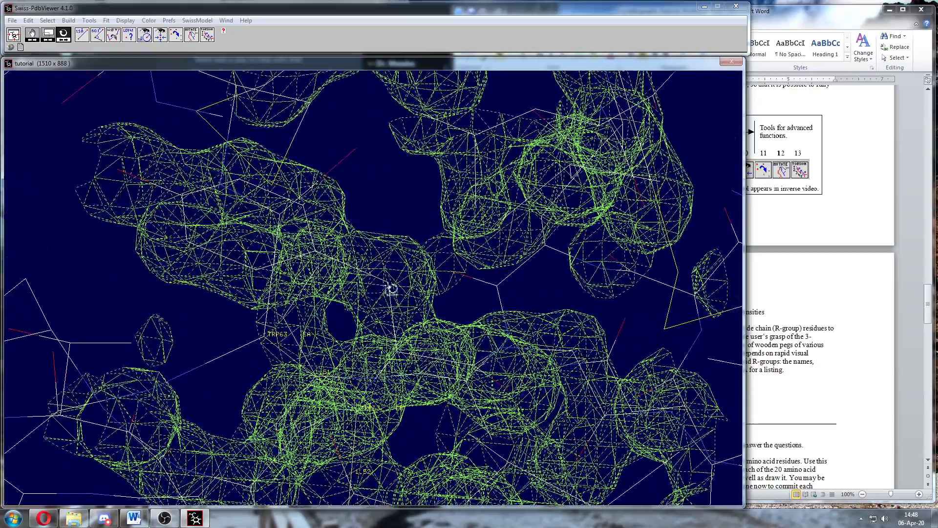
drag(399, 295, 289, 194)
drag(385, 276, 381, 284)
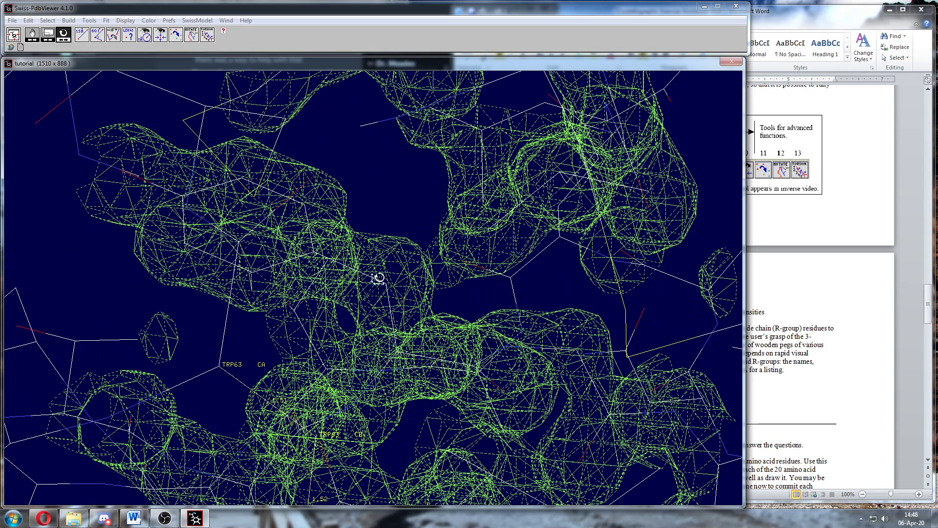
Preview the mutation of TYR53 to HIS in the density map and reject it.
click(192, 36)
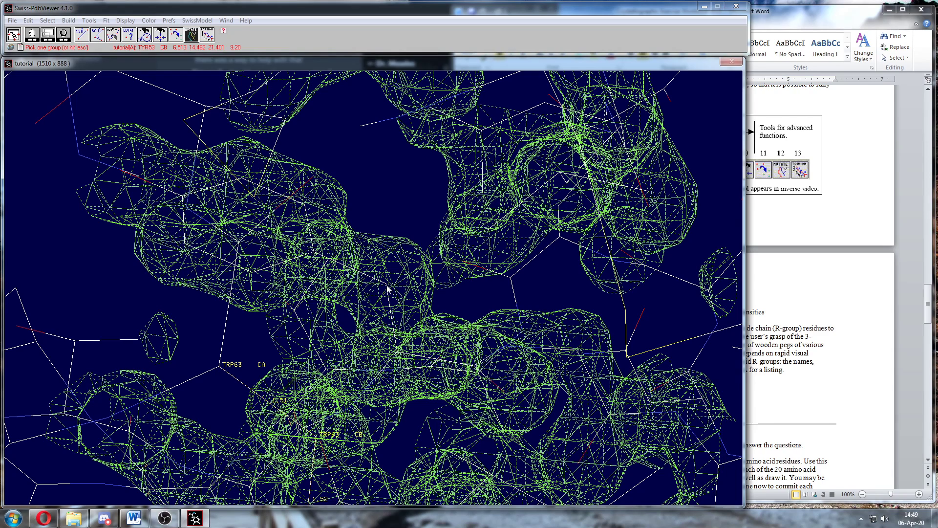
right_drag(386, 287, 395, 336)
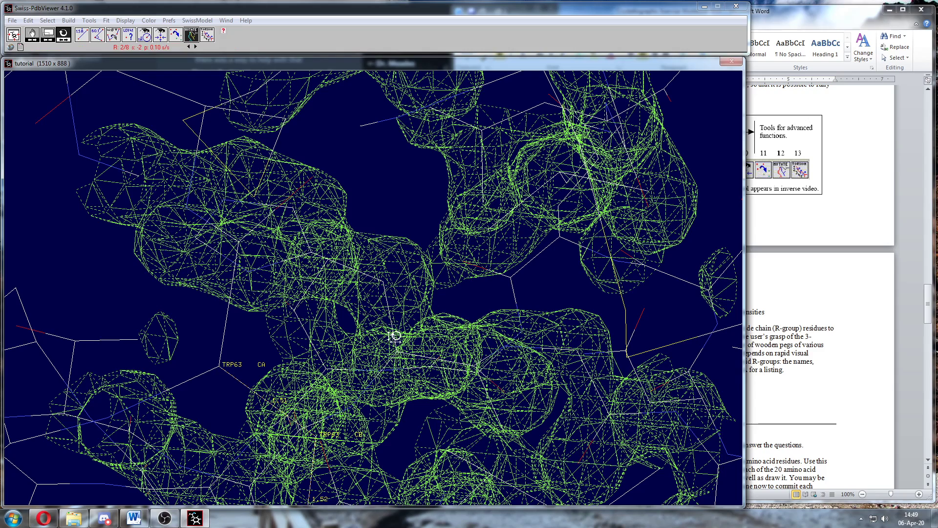
click(193, 39)
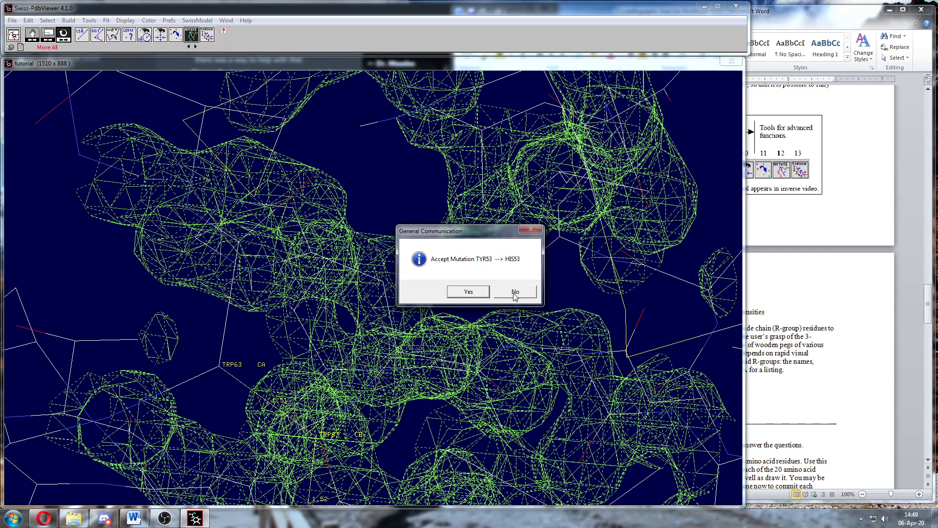
click(515, 292)
Mutate residue TYR53 to HIS and accept the mutation.
click(192, 39)
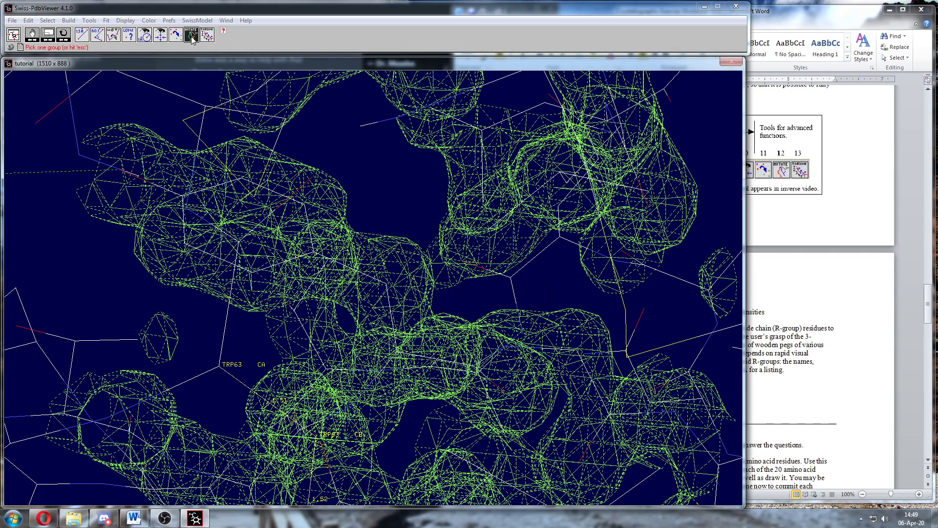
click(386, 286)
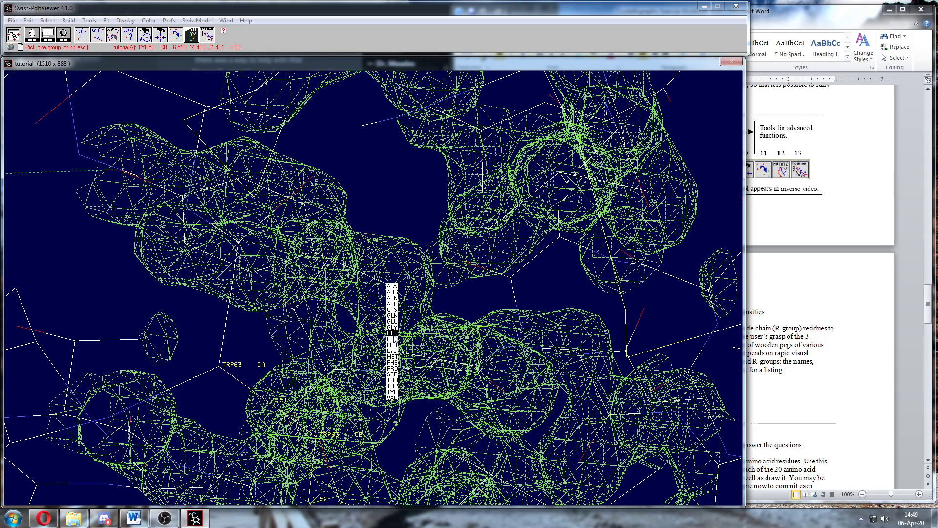
click(392, 333)
click(193, 38)
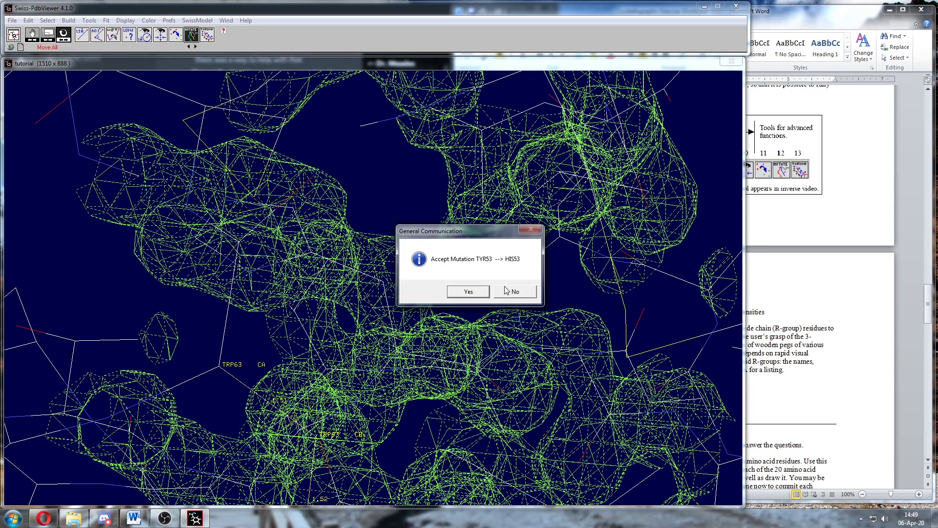
click(468, 292)
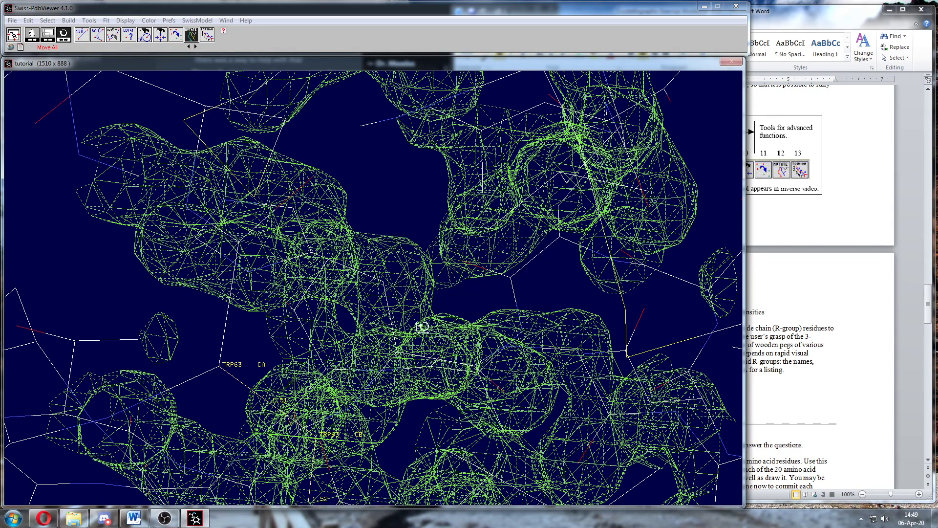
Adjust the torsion of the HIS53 side chain from its CB atom within the density and accept the torsion.
mouse_move(319, 283)
mouse_down()
mouse_move(354, 285)
mouse_move(300, 280)
mouse_move(313, 291)
mouse_up()
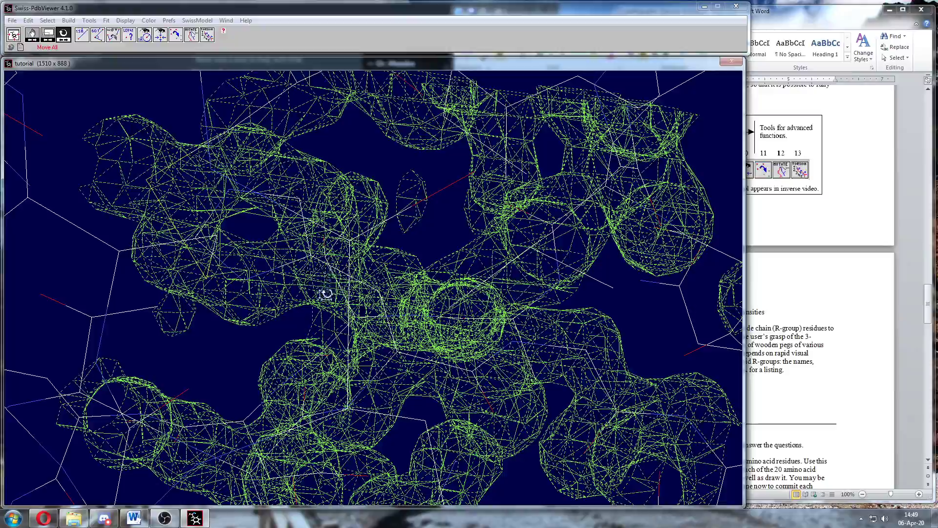
mouse_move(329, 271)
mouse_down()
mouse_move(336, 267)
mouse_move(324, 268)
mouse_move(324, 291)
mouse_move(325, 278)
mouse_move(334, 280)
mouse_up()
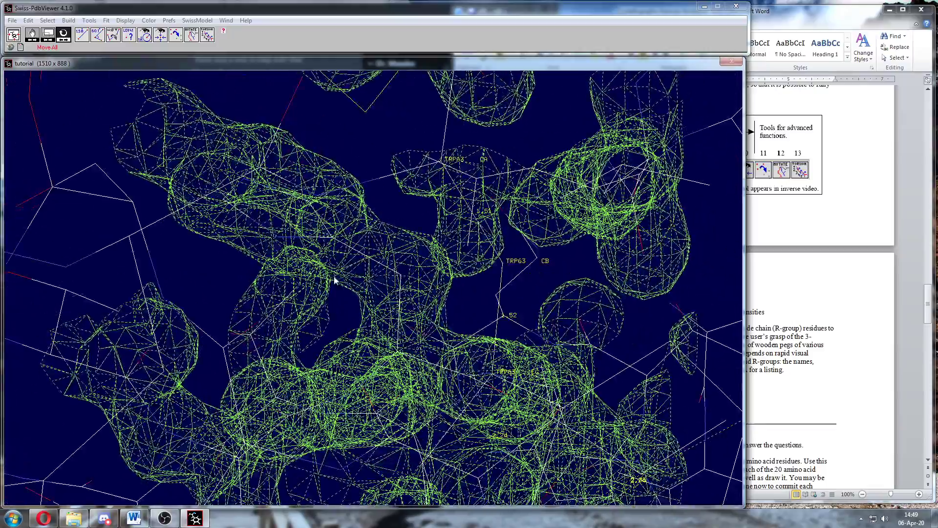
click(208, 35)
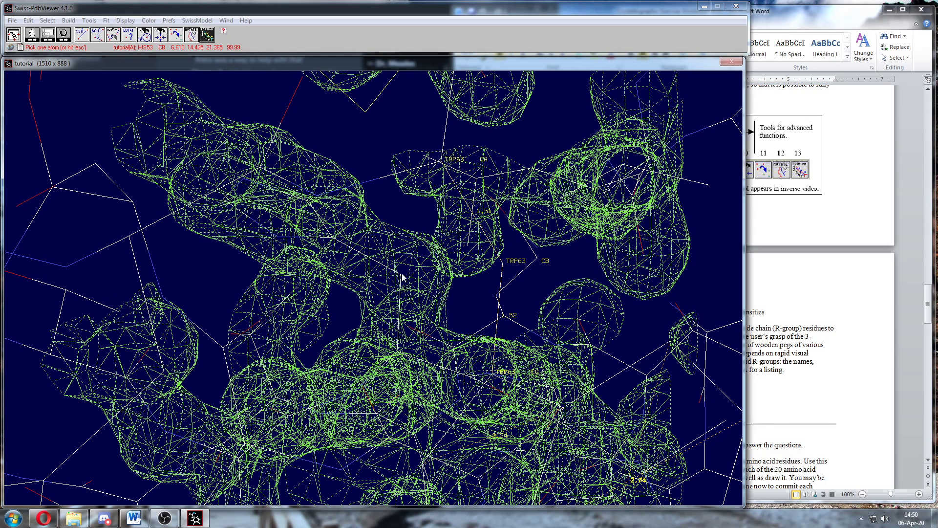
key(Escape)
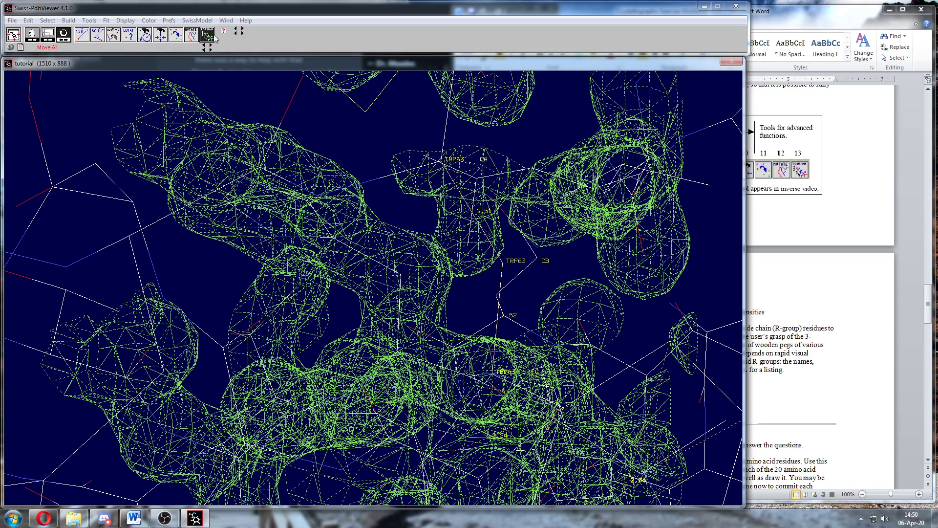
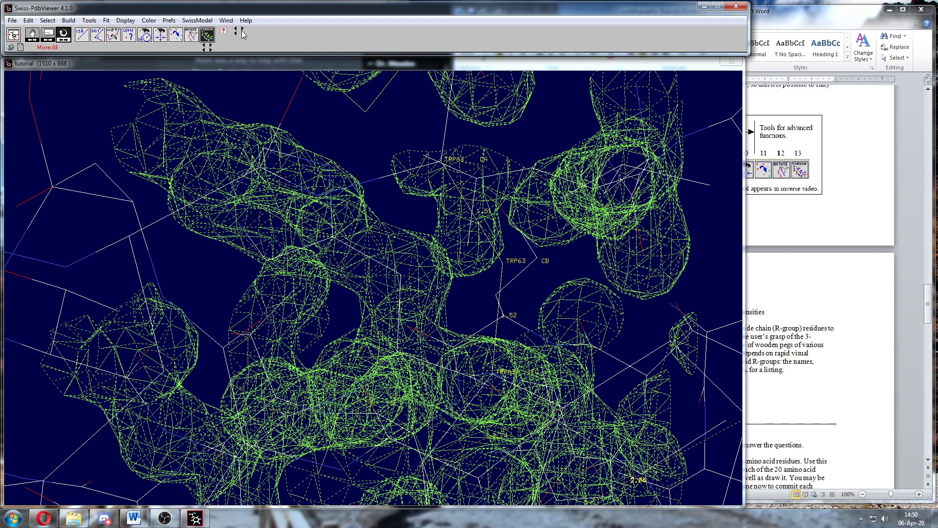
click(208, 37)
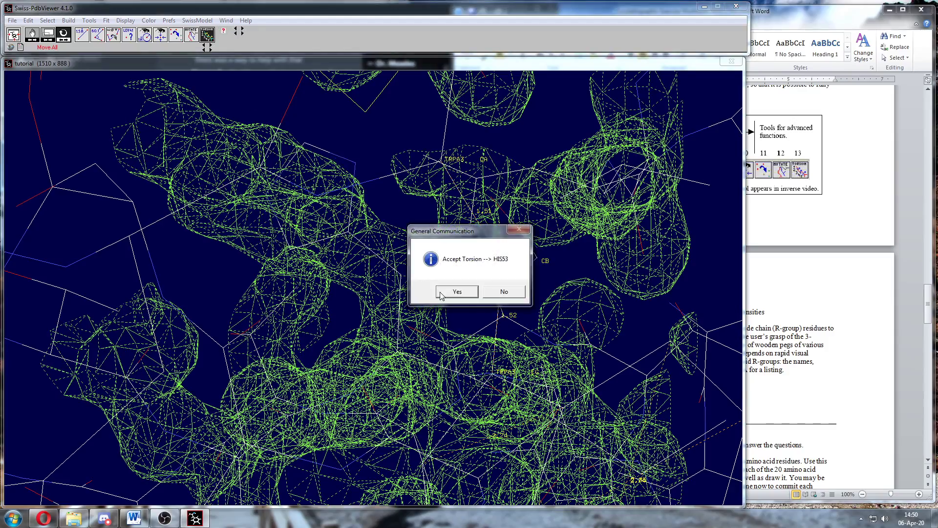
click(457, 291)
Mutate residue HIS53 back to TYR and accept the mutation.
drag(352, 289, 316, 236)
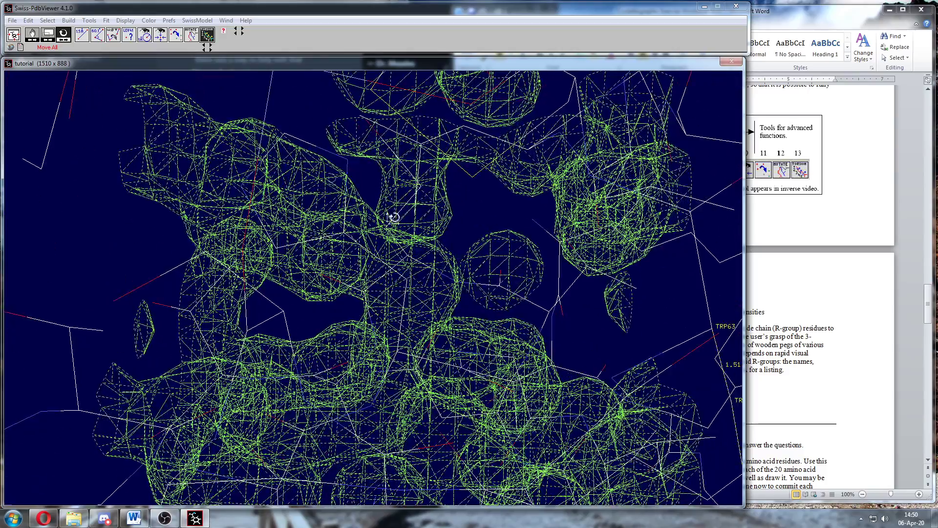
click(193, 36)
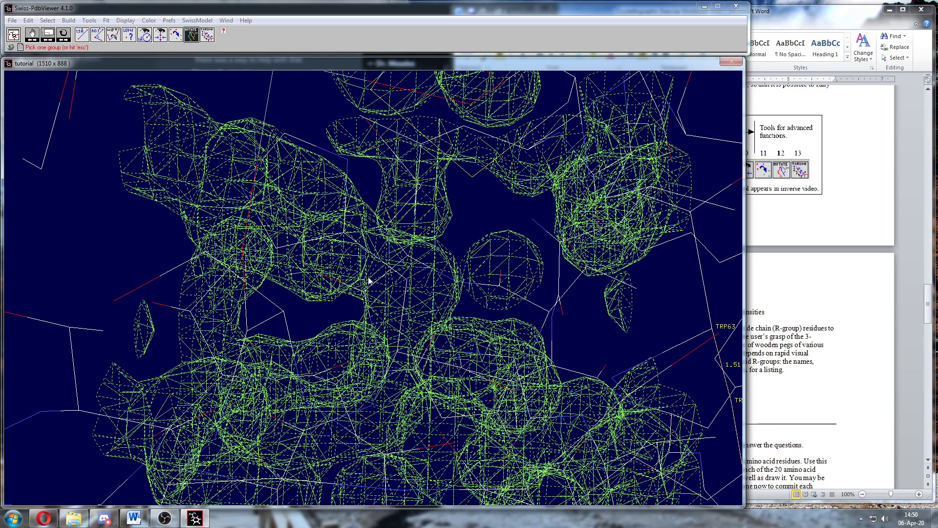
click(407, 283)
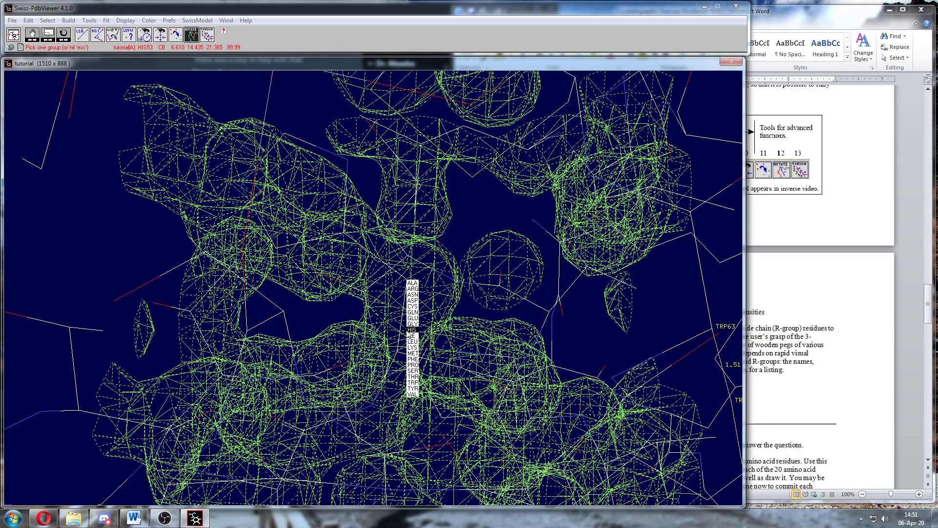
click(411, 383)
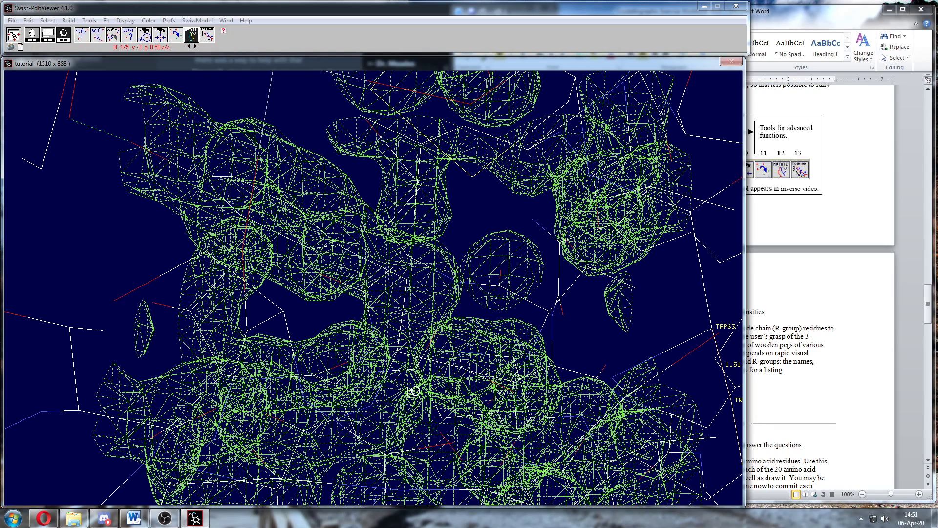
click(195, 39)
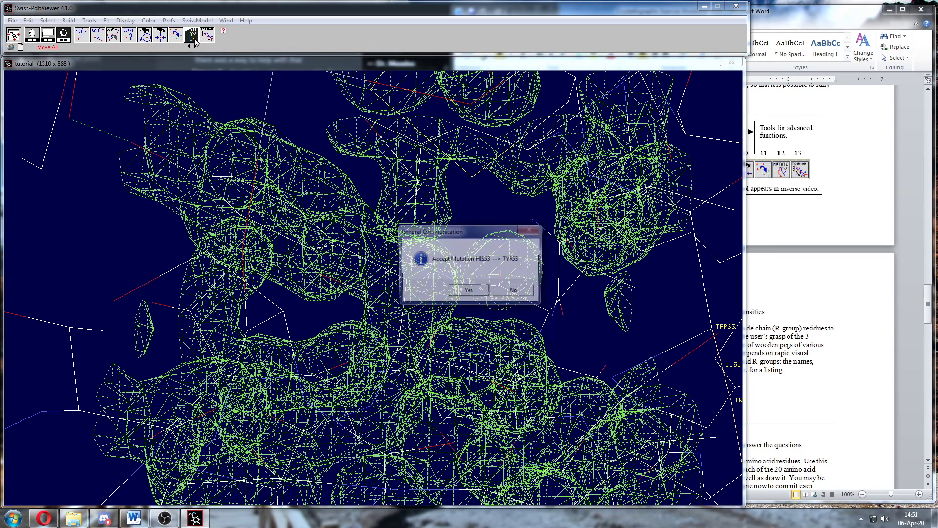
click(455, 293)
Adjust the torsion of the TYR53 side chain within the density mesh and accept the torsion.
drag(304, 241, 342, 262)
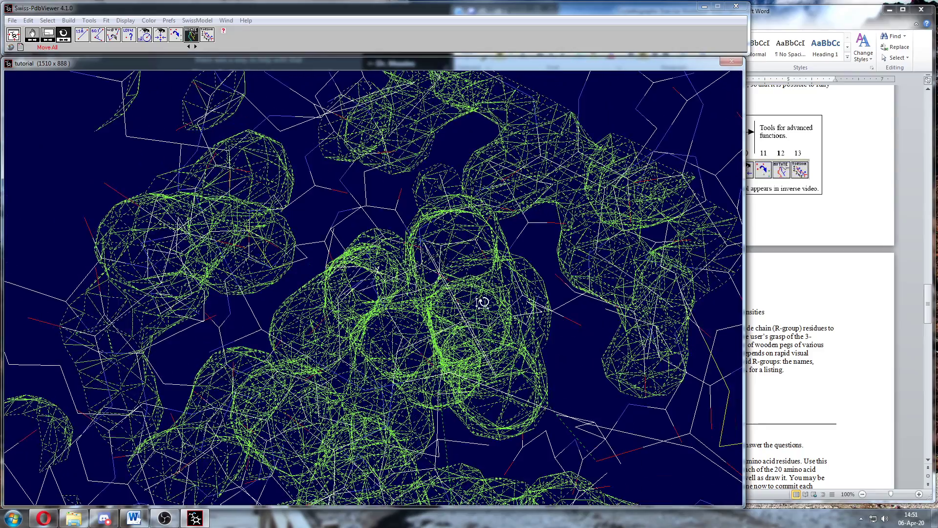
drag(479, 301, 482, 300)
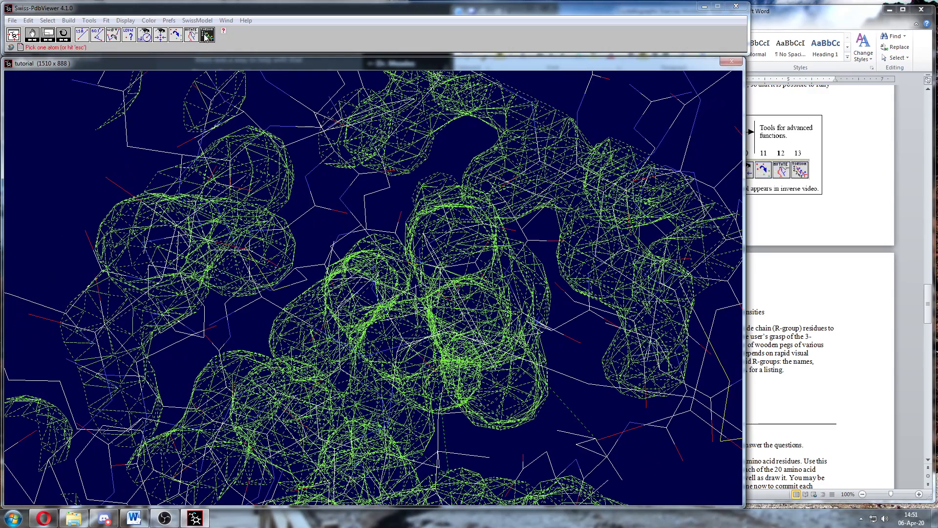
click(207, 34)
key(Escape)
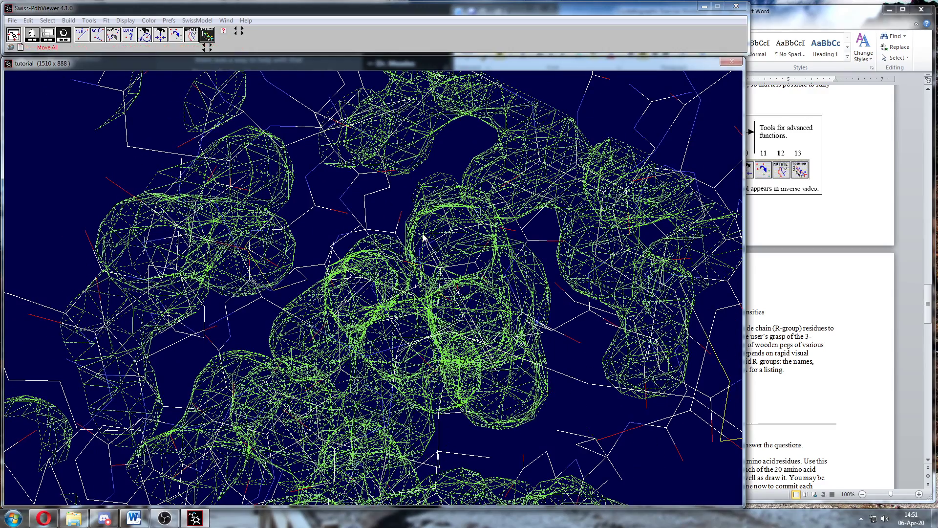
click(243, 33)
click(243, 33)
click(243, 33)
click(243, 34)
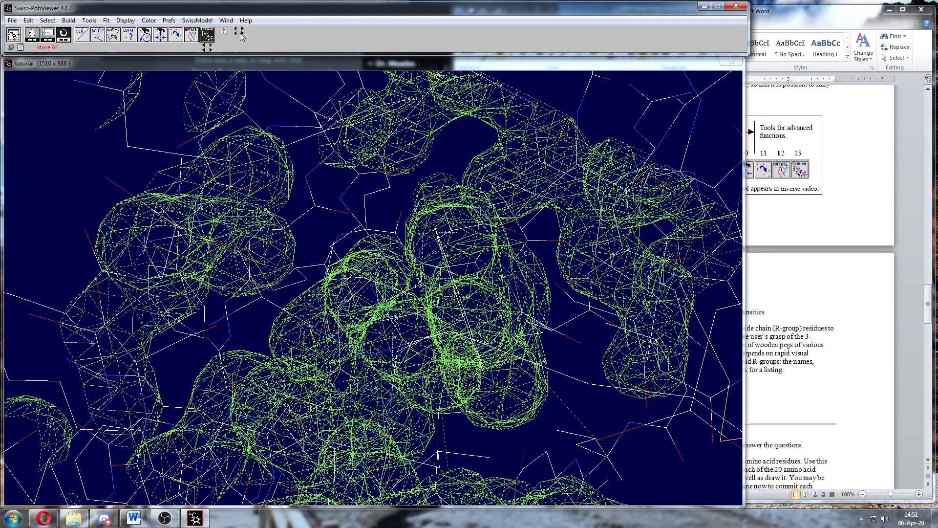
click(239, 32)
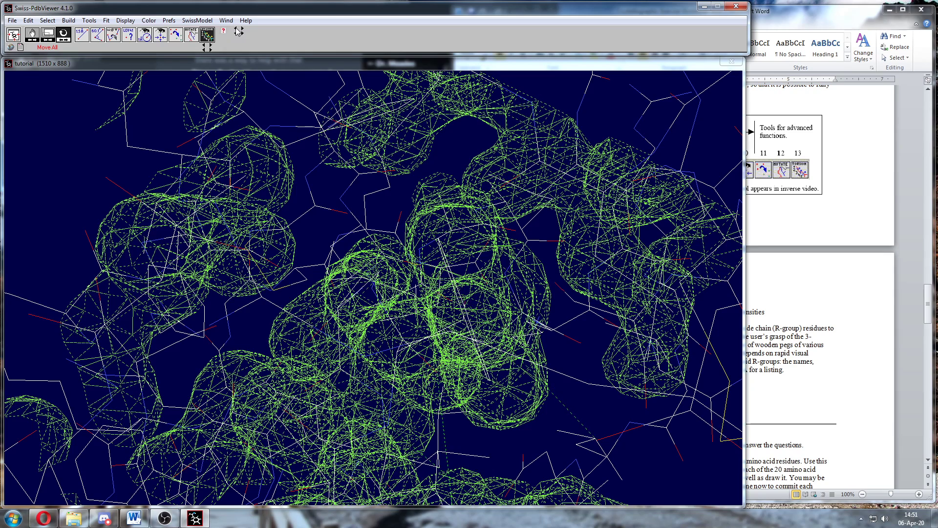
click(207, 34)
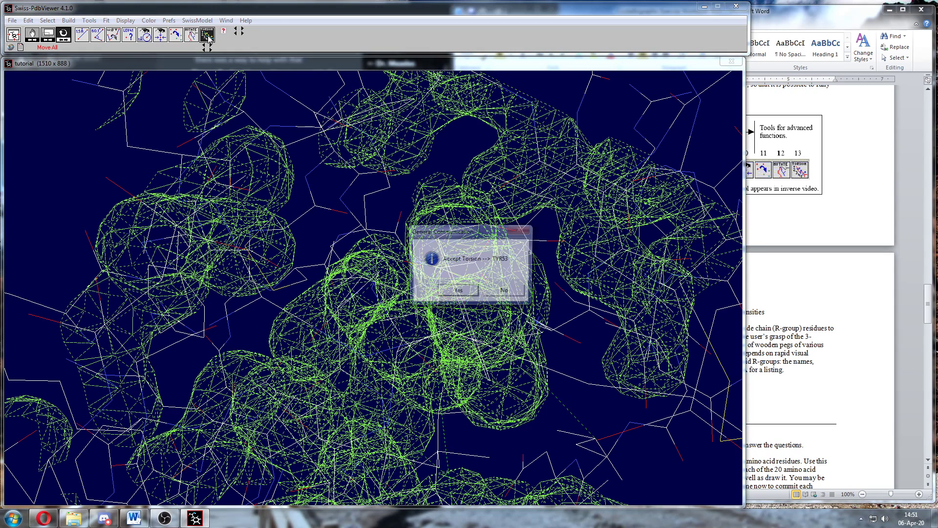
click(449, 296)
Examine how the density mesh encloses the TYR53 side chain and its neighbouring residues from several angles and distances.
click(68, 32)
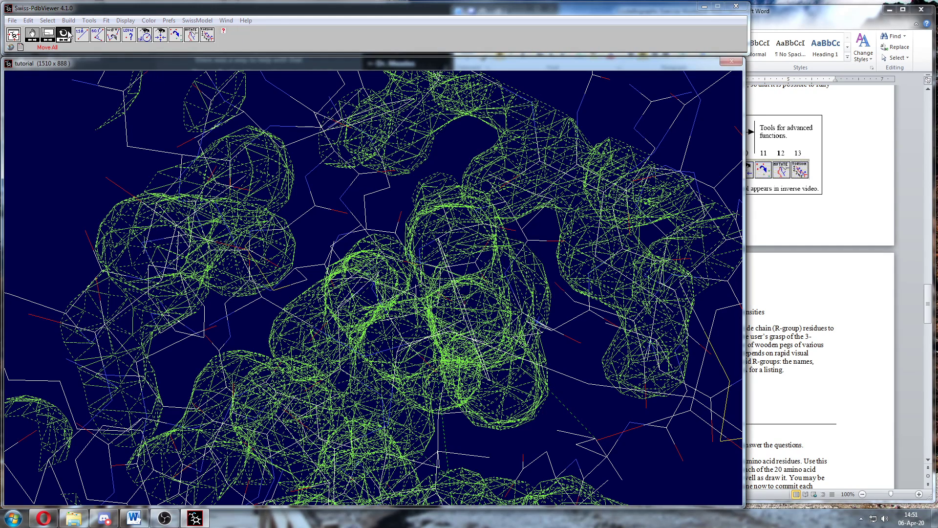
drag(456, 303, 370, 260)
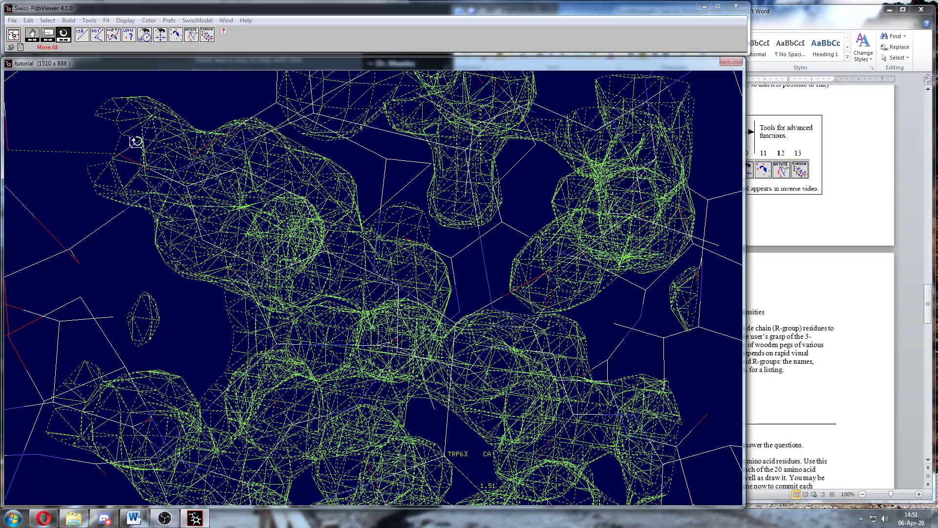
drag(290, 232, 308, 240)
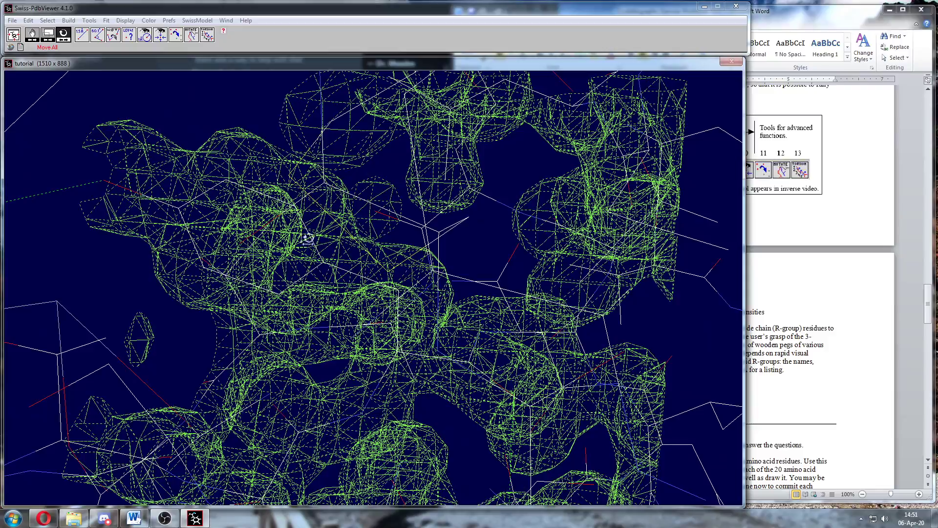
click(161, 38)
key(Escape)
drag(456, 367, 470, 364)
drag(321, 246, 303, 270)
right_drag(303, 270, 433, 274)
drag(433, 274, 286, 262)
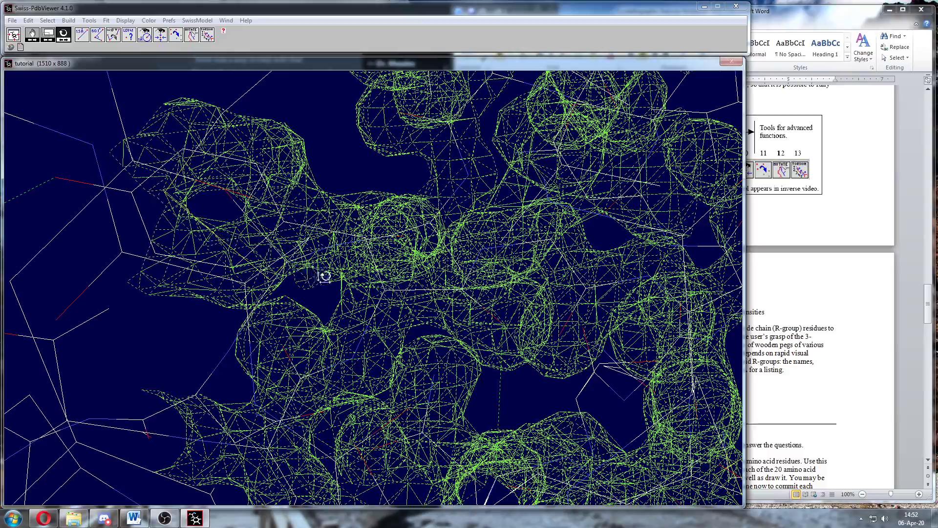
middle_drag(323, 275, 244, 139)
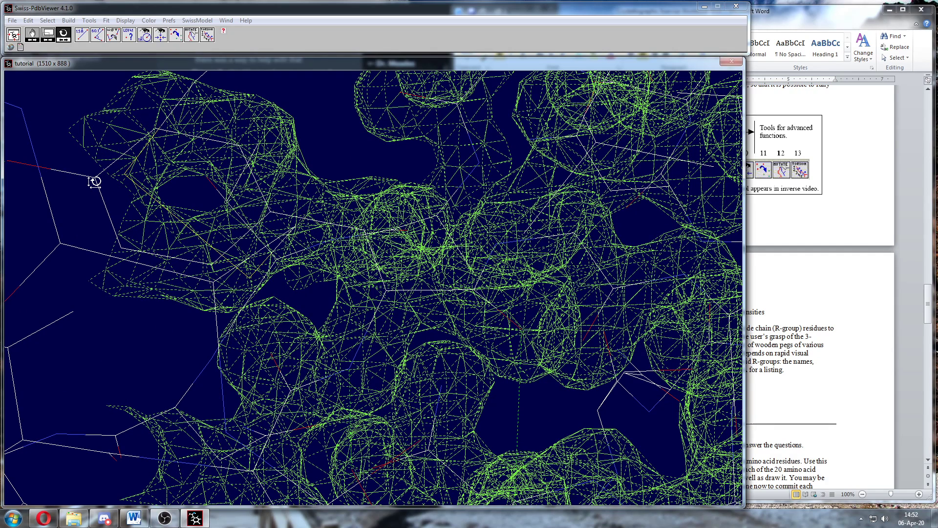
click(160, 35)
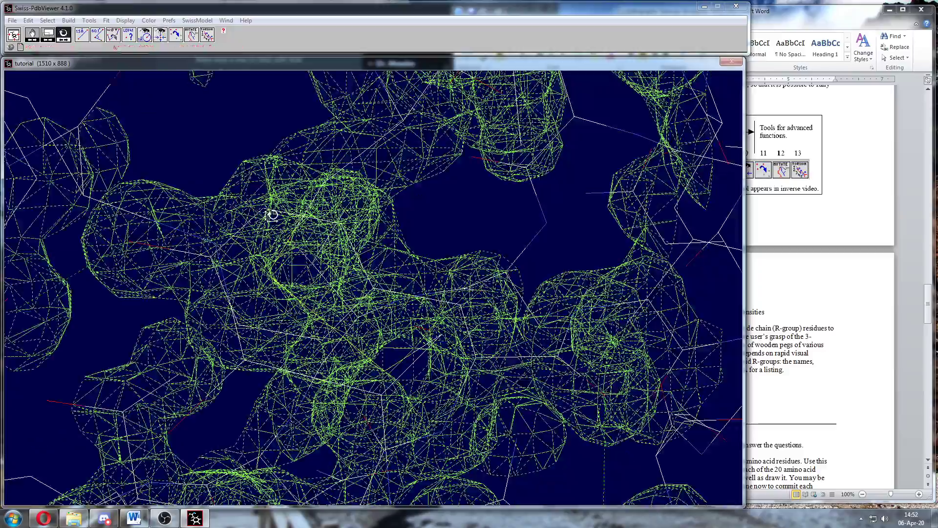
click(268, 214)
mouse_move(299, 293)
mouse_down()
mouse_move(304, 220)
mouse_move(297, 274)
mouse_move(306, 288)
mouse_move(298, 282)
mouse_up()
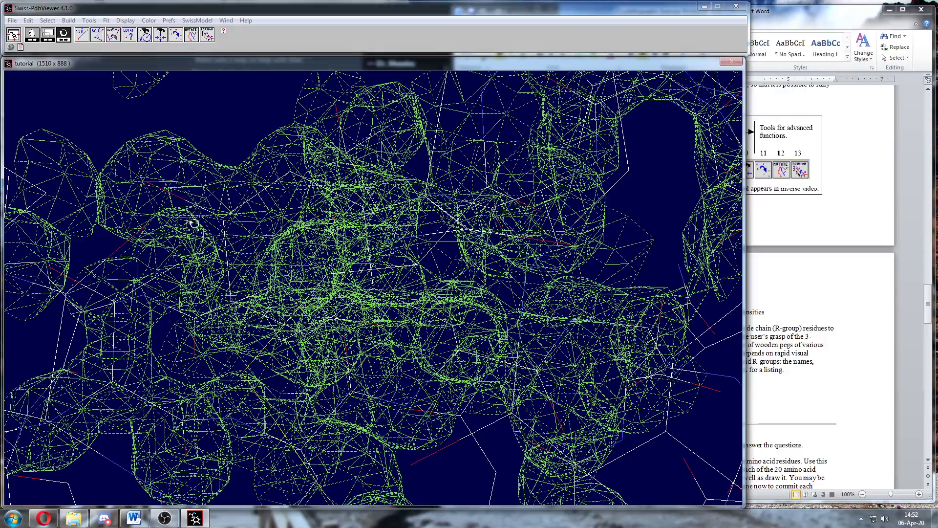
drag(307, 248, 362, 245)
Check the workbook section on observing residues and densities, and fit the whole lysozyme molecule in the view.
click(790, 309)
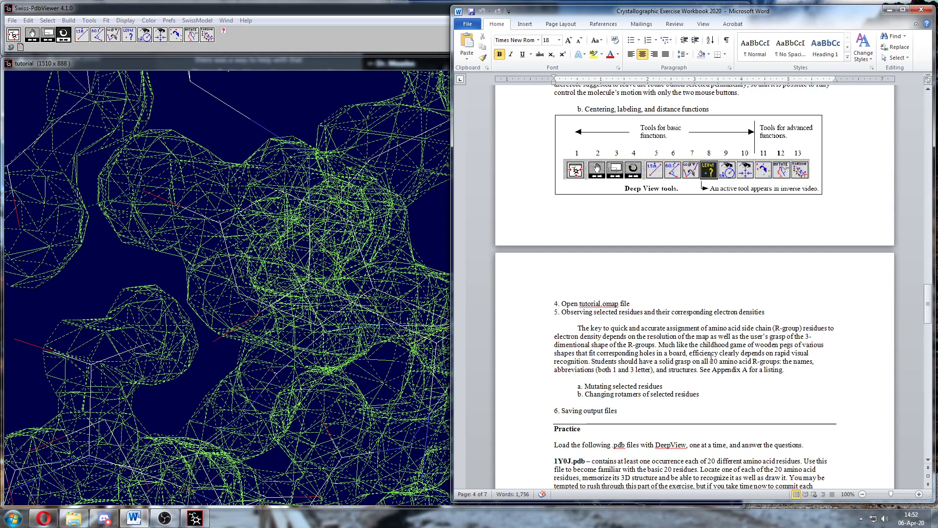
click(67, 36)
drag(357, 299, 356, 211)
drag(507, 331, 428, 266)
right_drag(428, 265, 394, 216)
drag(417, 417, 407, 394)
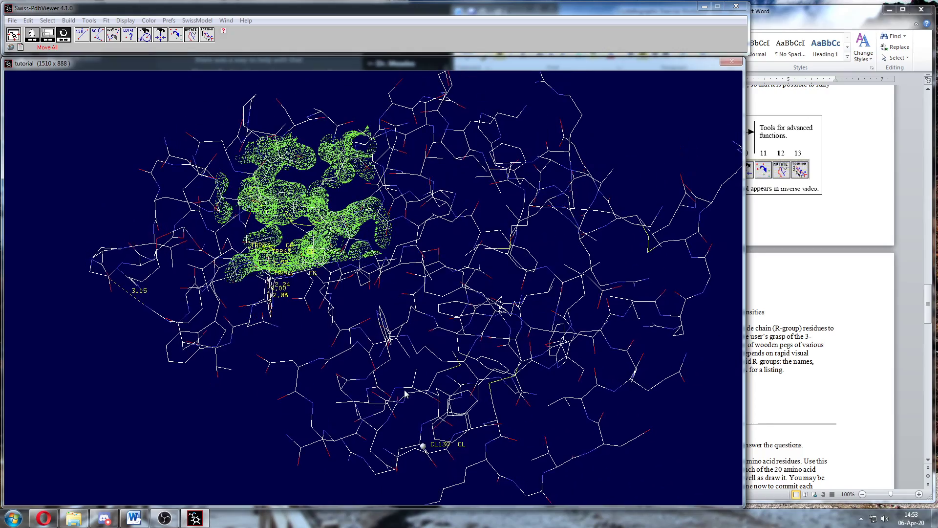
click(16, 38)
mouse_move(421, 279)
mouse_down()
mouse_move(444, 264)
mouse_move(437, 273)
mouse_up()
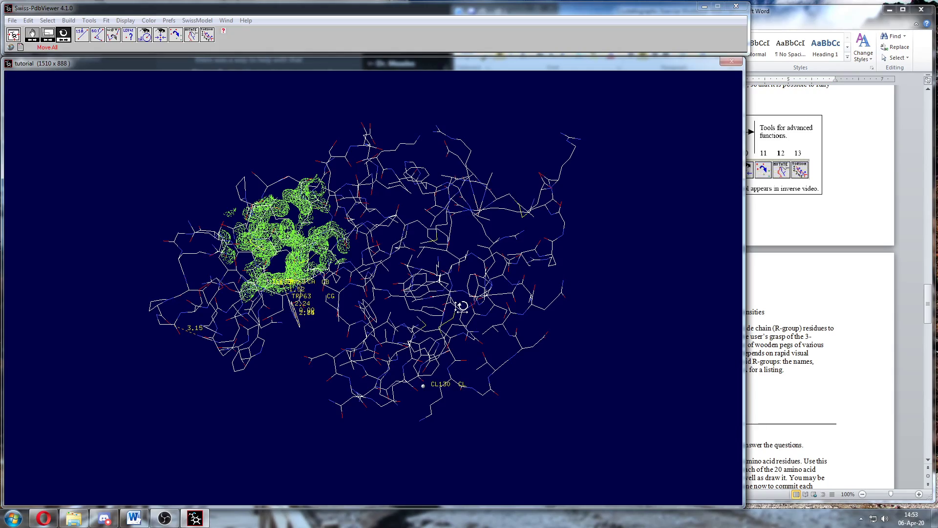
drag(460, 300, 479, 319)
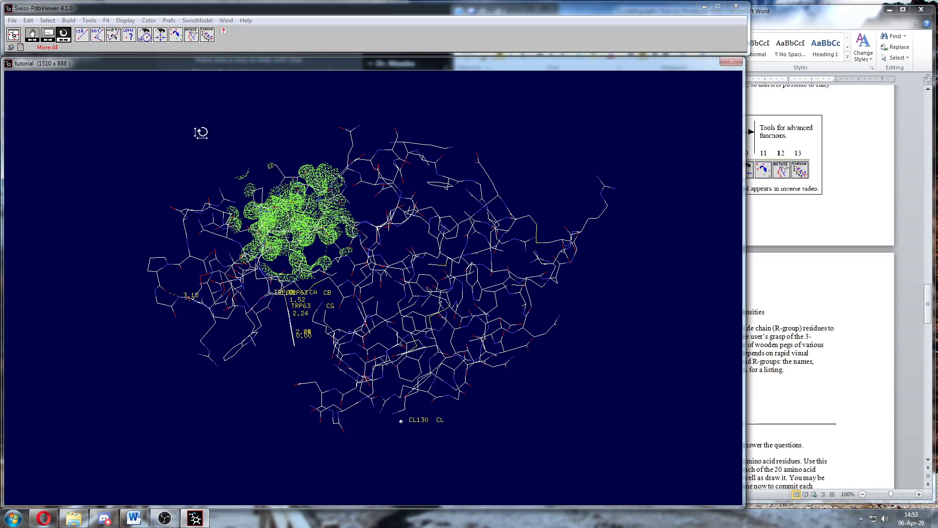
Identify and label the CG atom of the phenylalanine PHE3 ring outside the density mesh.
drag(447, 235, 430, 197)
right_drag(428, 172, 423, 255)
middle_drag(427, 240, 454, 323)
drag(523, 188, 341, 314)
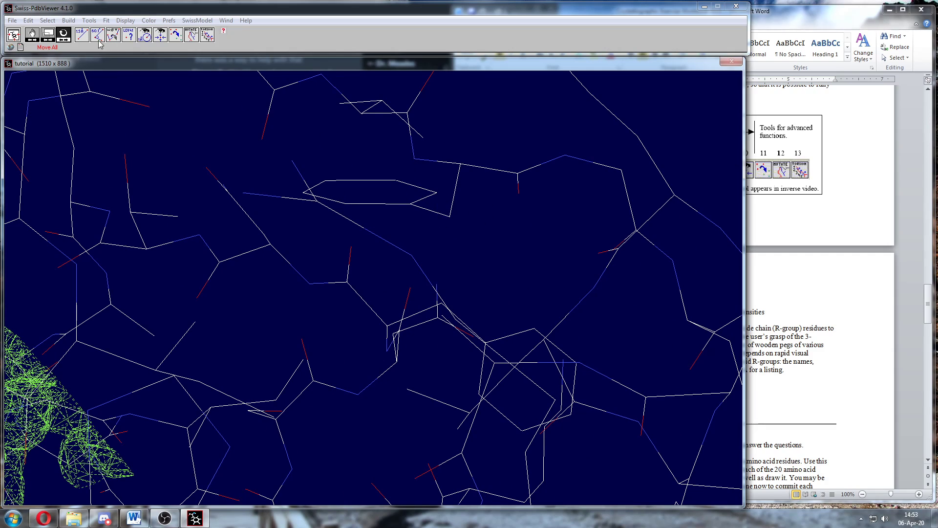
drag(367, 186, 436, 176)
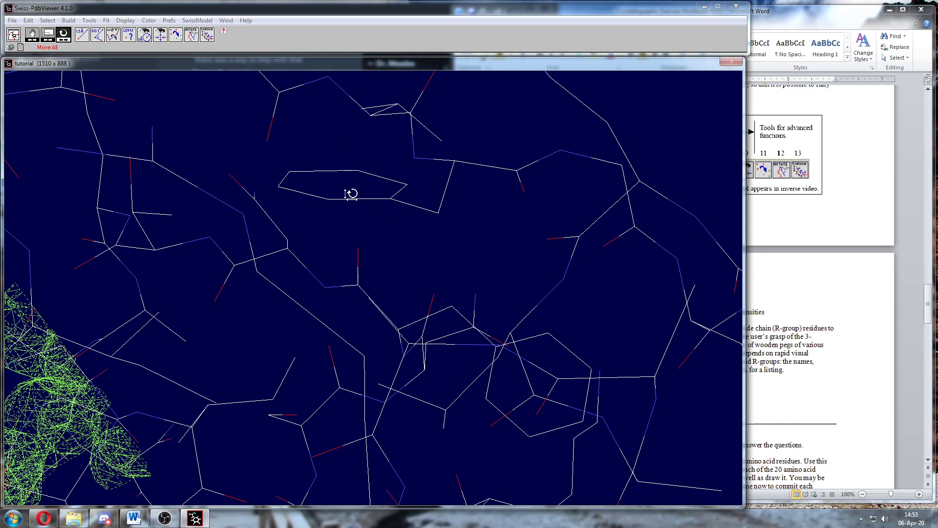
click(129, 36)
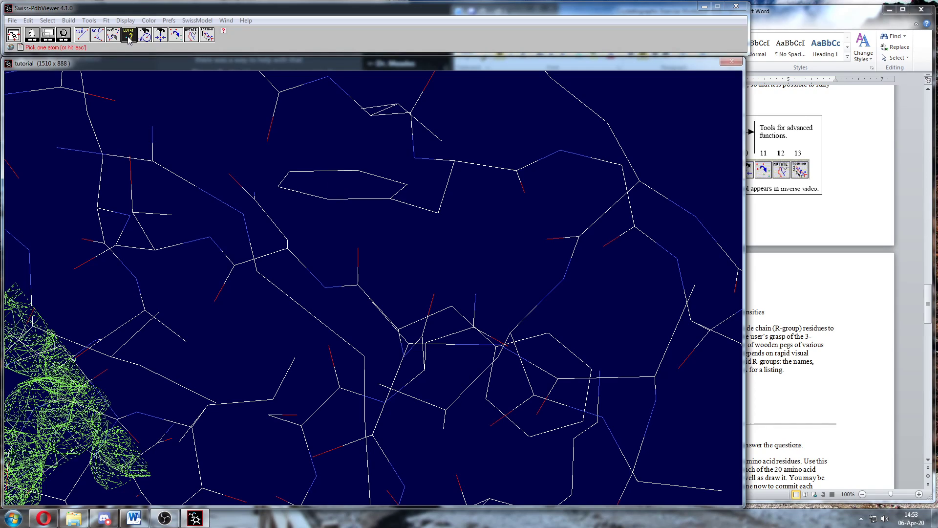
click(390, 201)
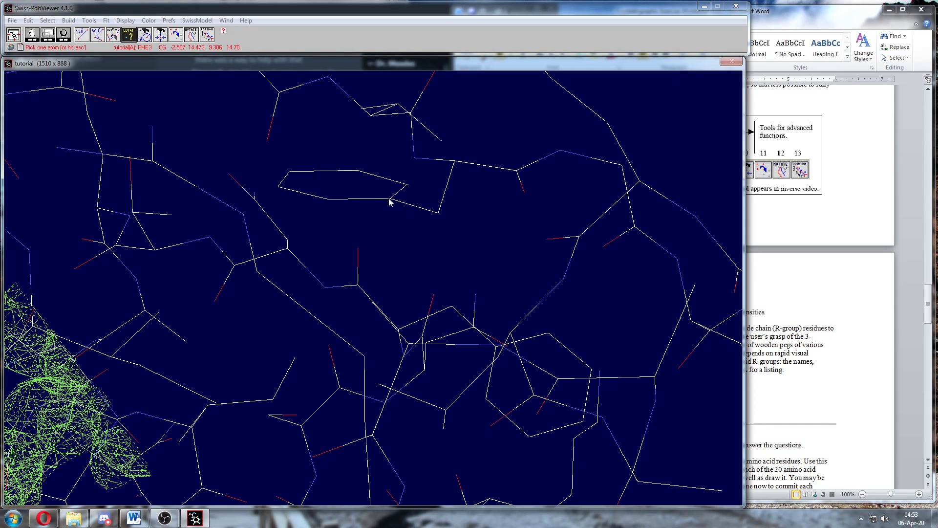
Examine the PHE3 ring up close and its location within the whole molecule.
click(63, 35)
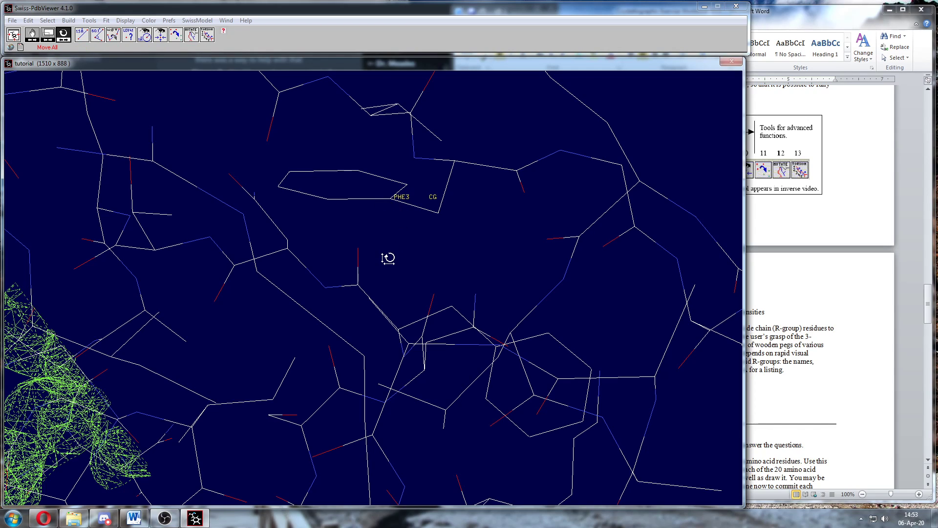
mouse_move(387, 242)
mouse_down()
mouse_move(397, 237)
mouse_move(404, 247)
mouse_up()
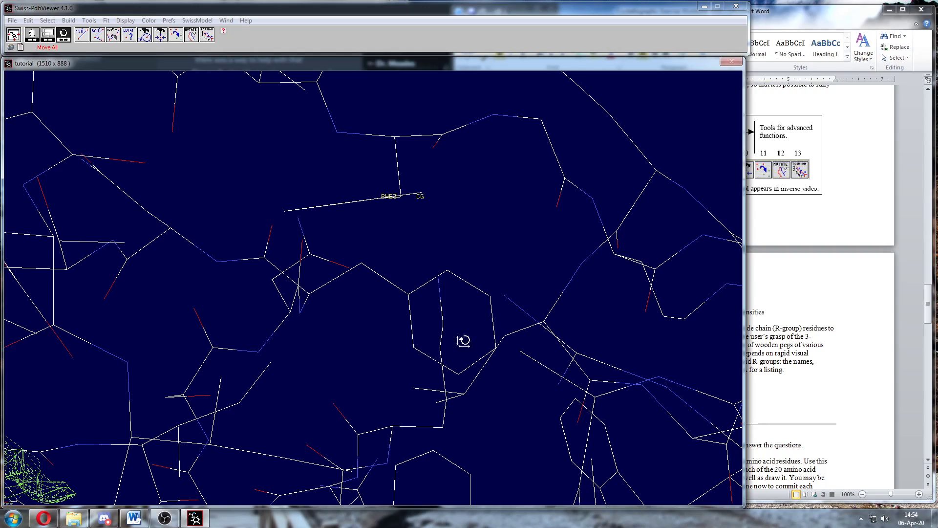
middle_drag(397, 330, 398, 243)
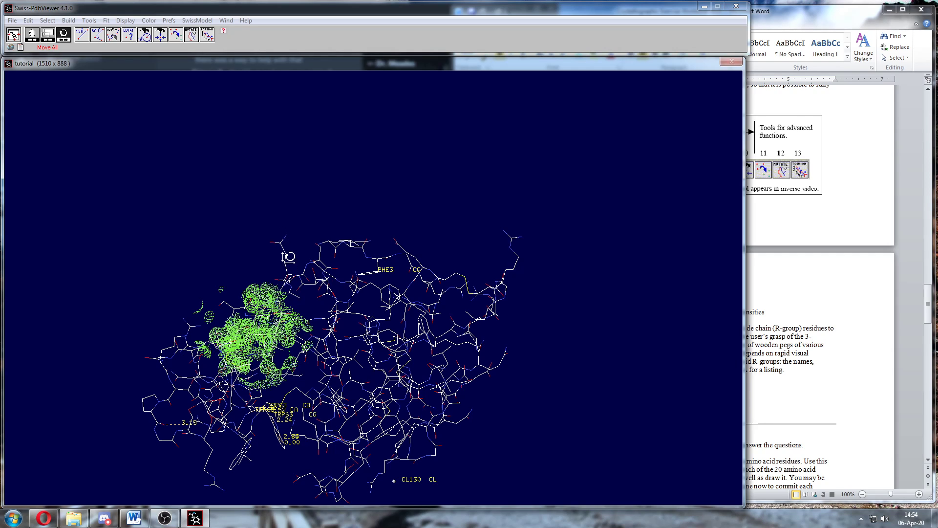
right_drag(316, 373, 322, 281)
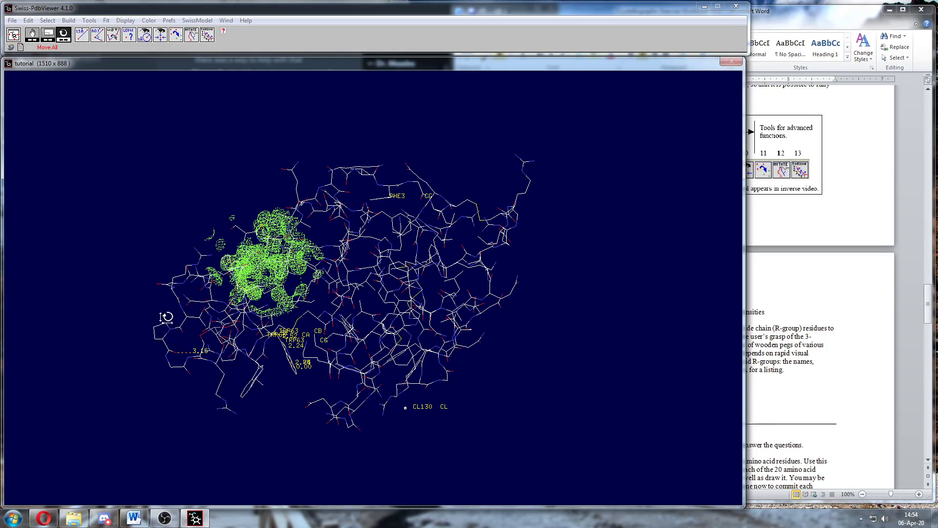
mouse_move(436, 322)
mouse_down()
mouse_move(440, 315)
mouse_move(400, 313)
mouse_move(440, 320)
mouse_up()
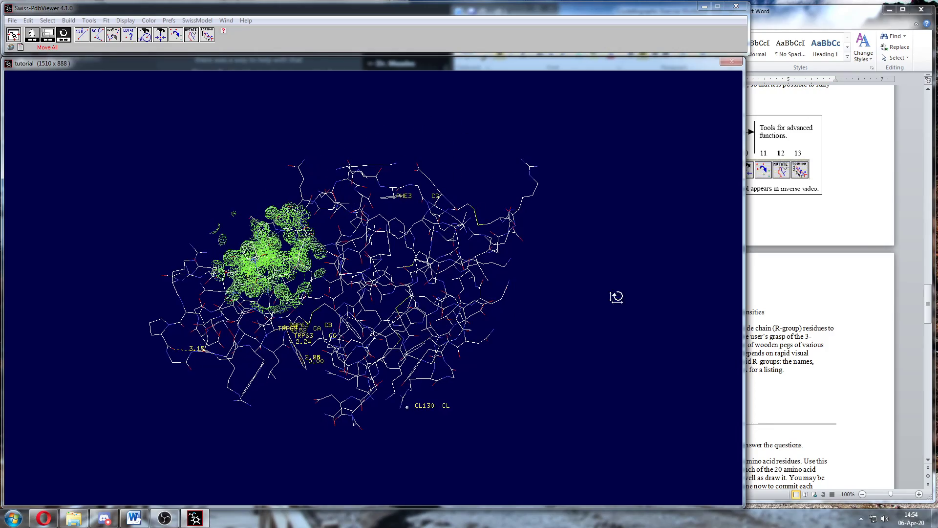
Review the amino acid structures in Appendix A of the Word workbook, and return to the lysozyme model in Swiss-PdbViewer.
drag(930, 296, 932, 416)
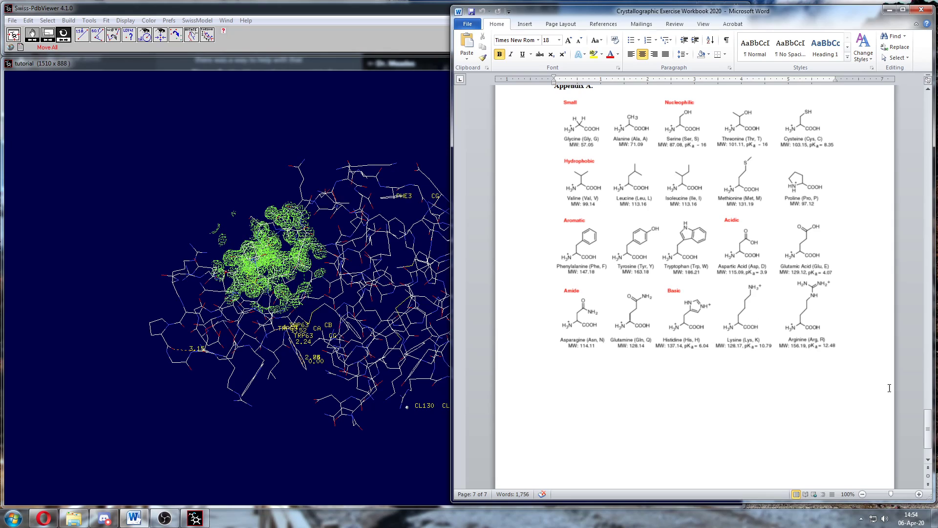
drag(926, 428, 931, 318)
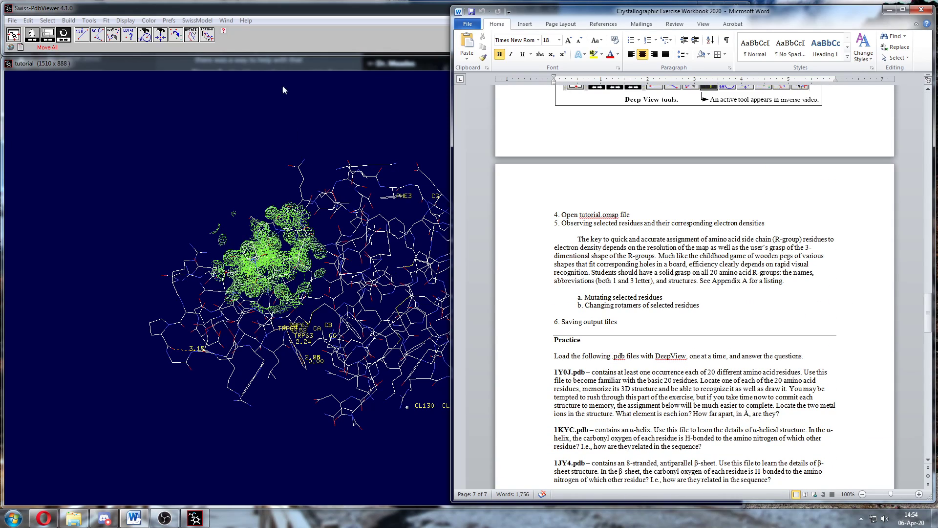
click(284, 14)
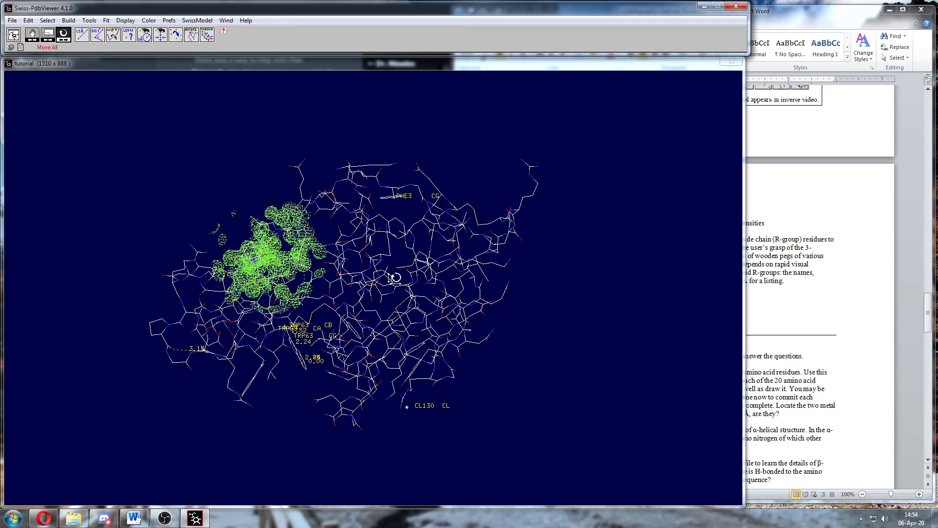
mouse_move(360, 337)
mouse_down()
mouse_move(344, 322)
mouse_move(360, 317)
mouse_up()
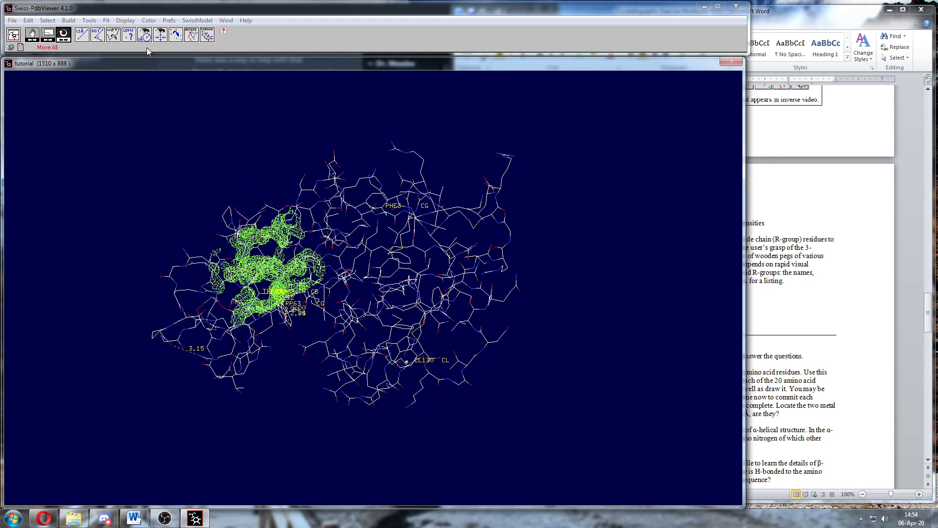
Identify and label the CD atom of the lysine LYS116 side chain near the labelled chloride ion.
right_drag(439, 397, 420, 250)
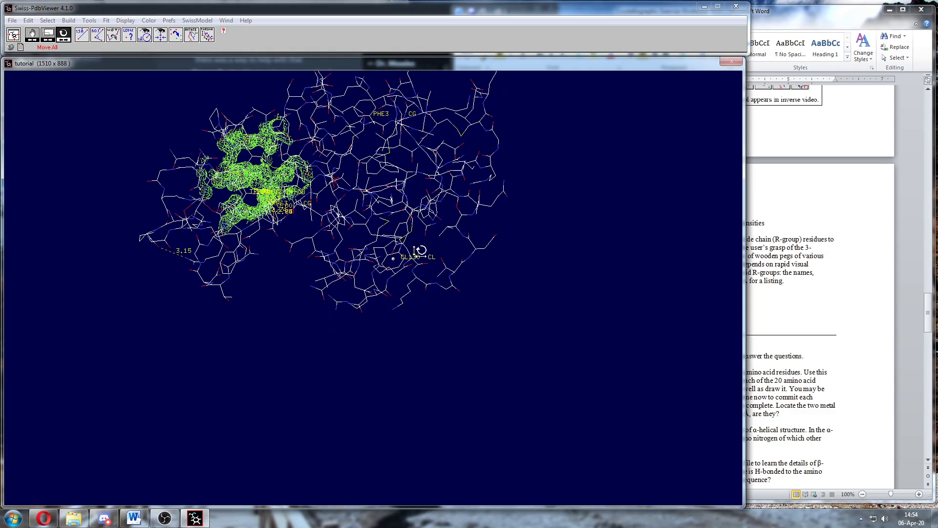
middle_drag(446, 299, 478, 375)
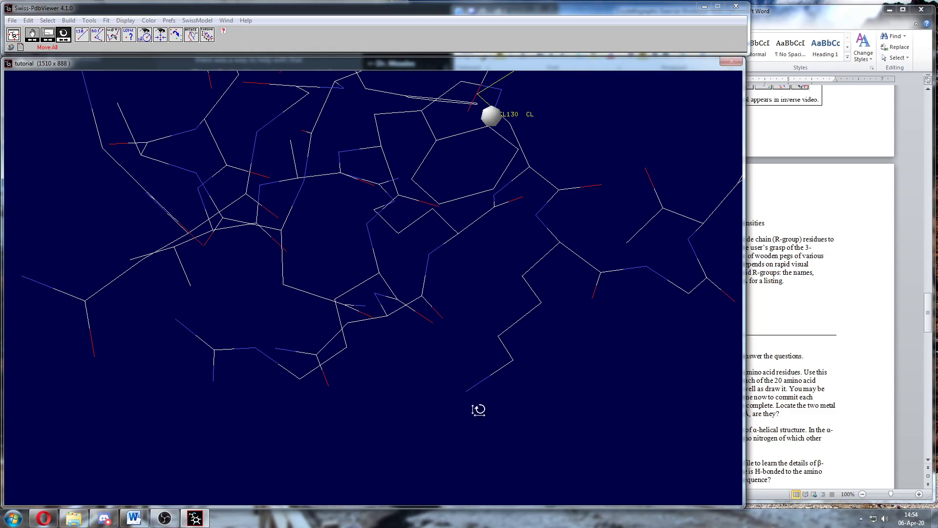
click(129, 34)
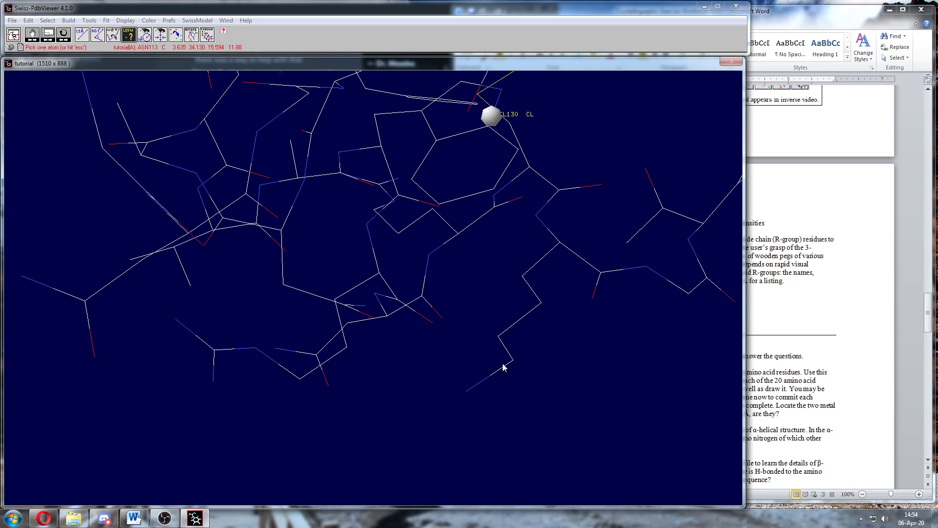
click(499, 338)
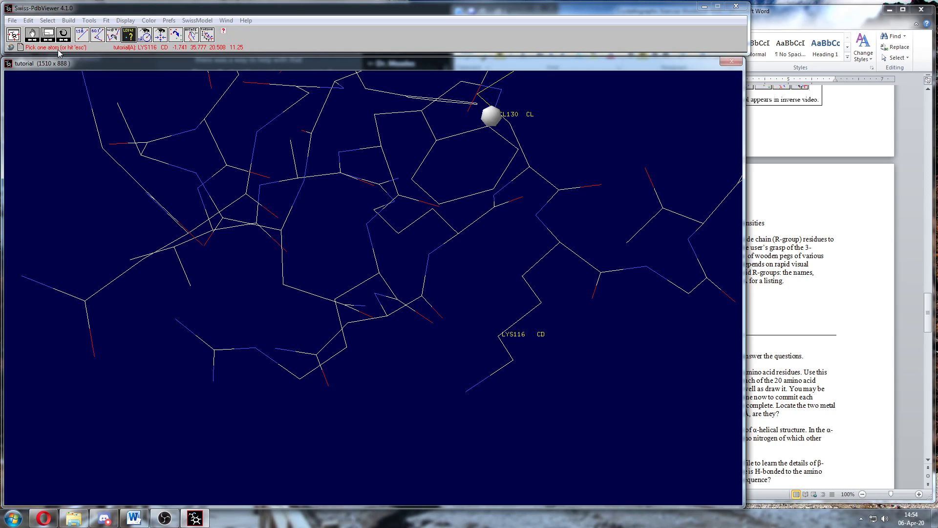
click(63, 35)
drag(479, 335, 470, 336)
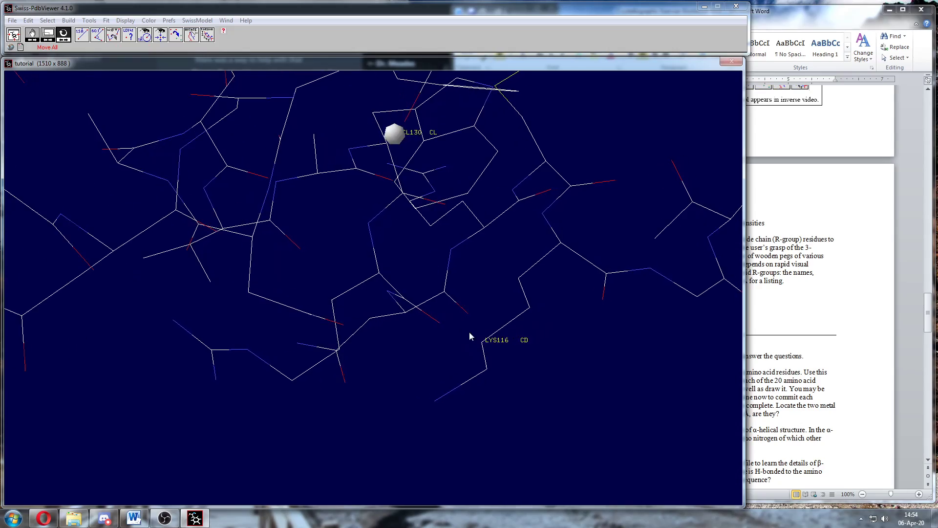
middle_drag(447, 297, 448, 228)
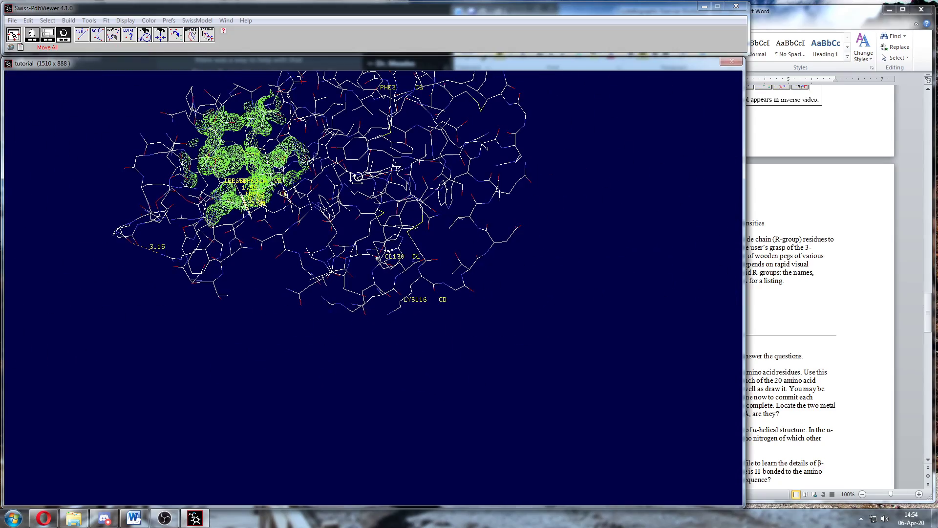
drag(356, 177, 123, 103)
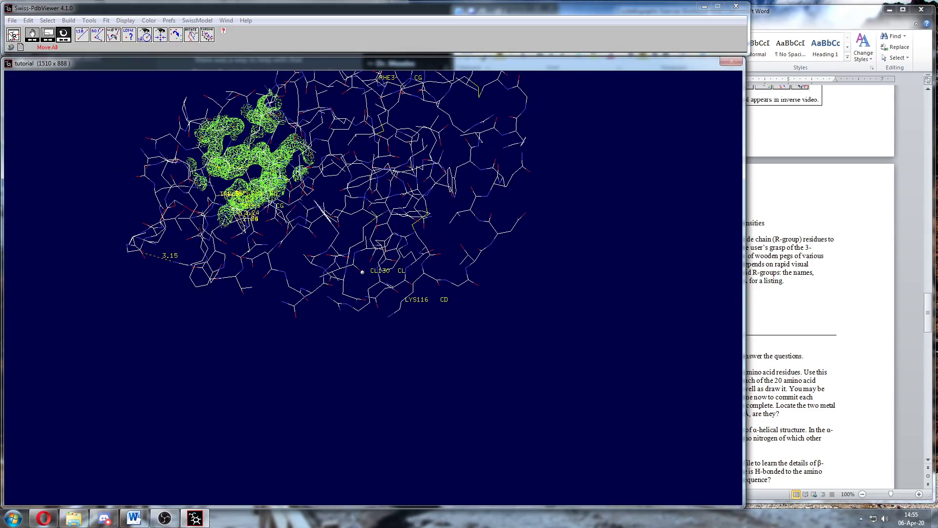
click(13, 35)
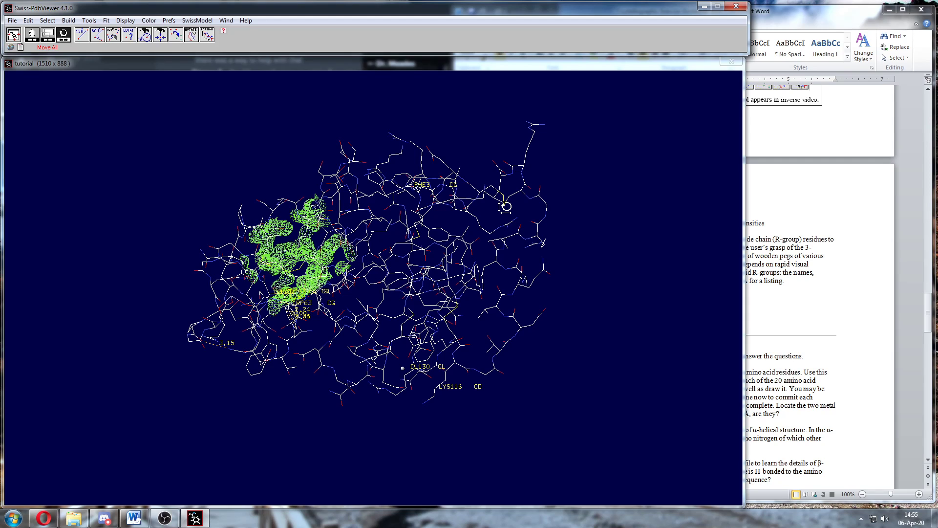
Consult the Practice section of the Word workbook while examining the lysozyme molecule, and return to the model in Swiss-PdbViewer.
click(814, 267)
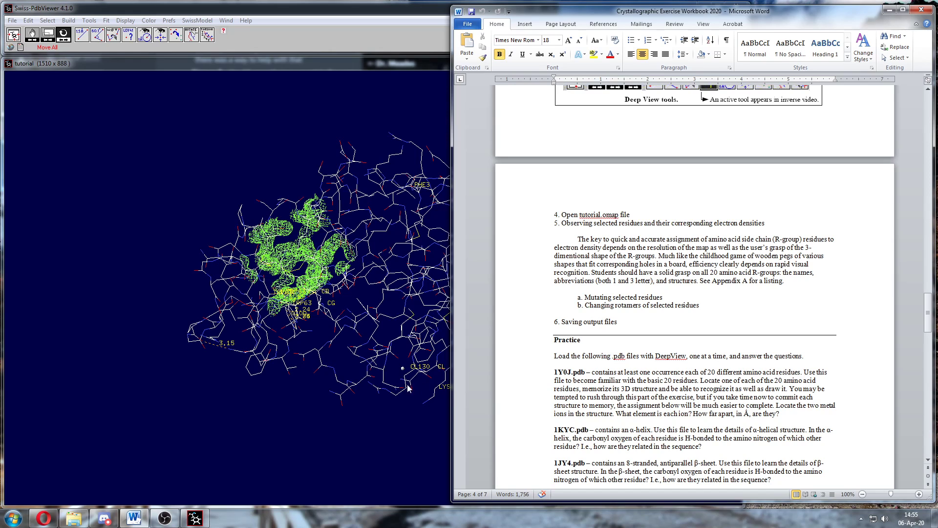
click(64, 38)
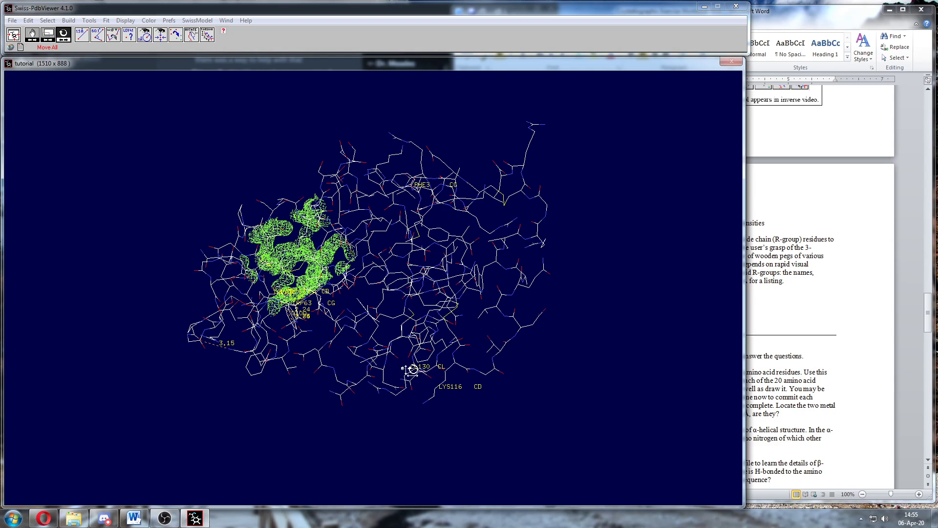
mouse_move(398, 320)
mouse_down()
mouse_move(242, 296)
mouse_move(412, 324)
mouse_move(400, 328)
mouse_up()
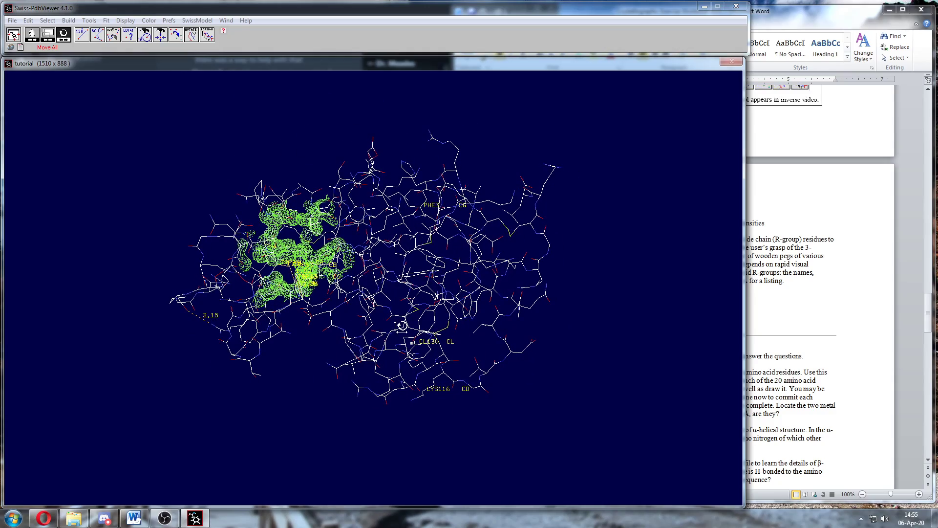
drag(476, 271, 468, 269)
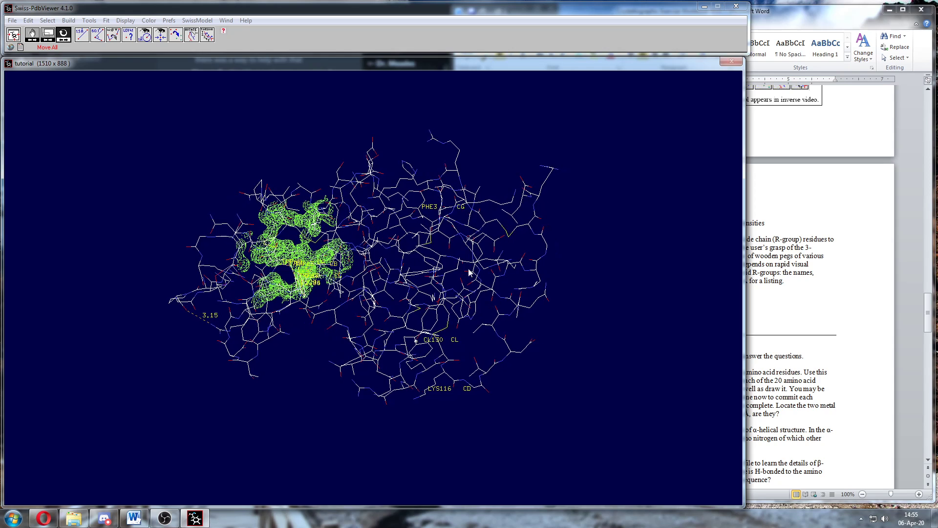
click(810, 269)
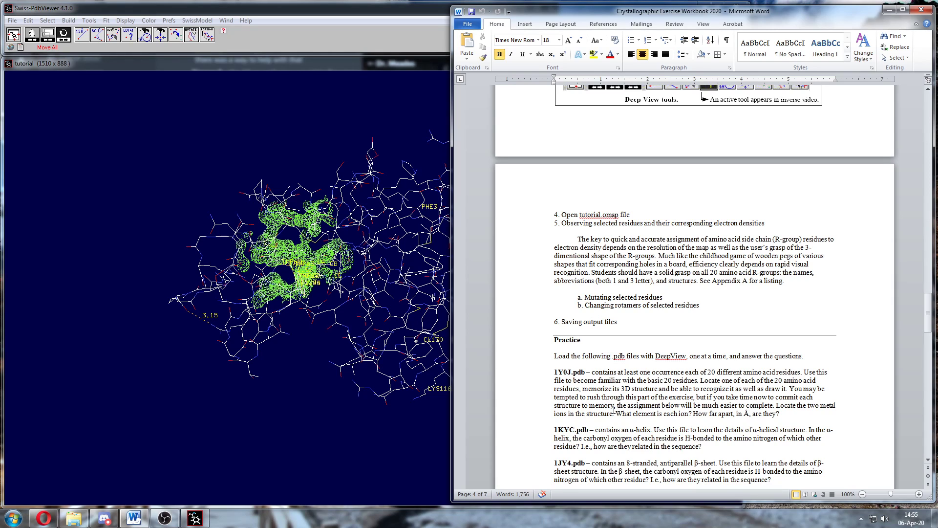
click(189, 179)
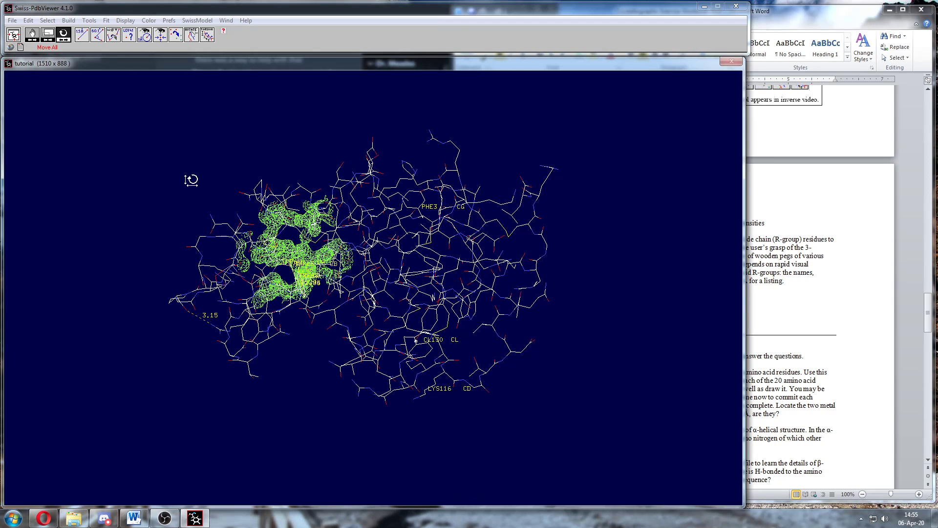
Discard the electron density map from the lysozyme model and close the tutorial molecule.
click(12, 21)
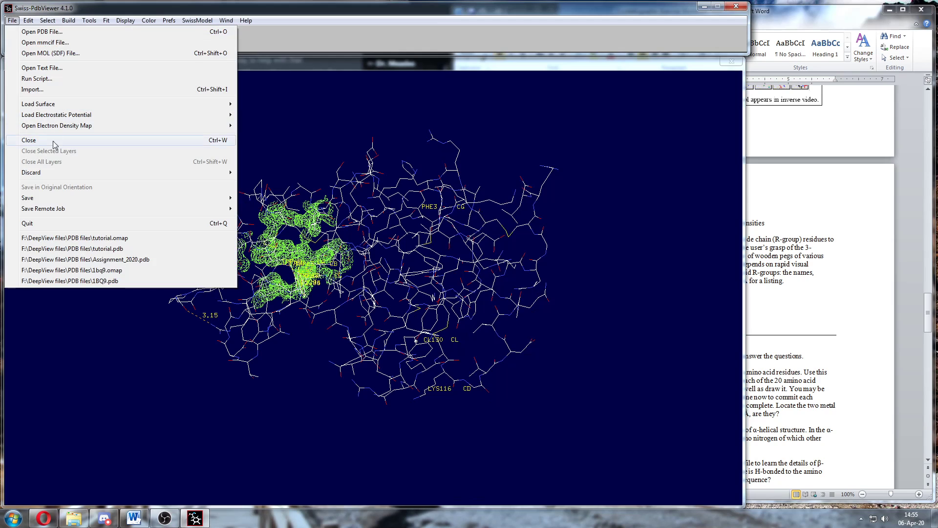
mouse_move(56, 172)
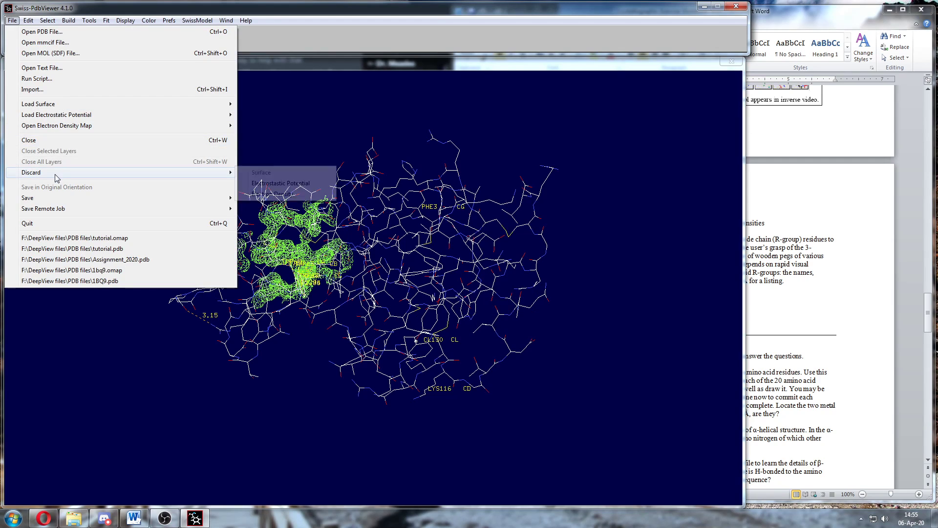
click(270, 196)
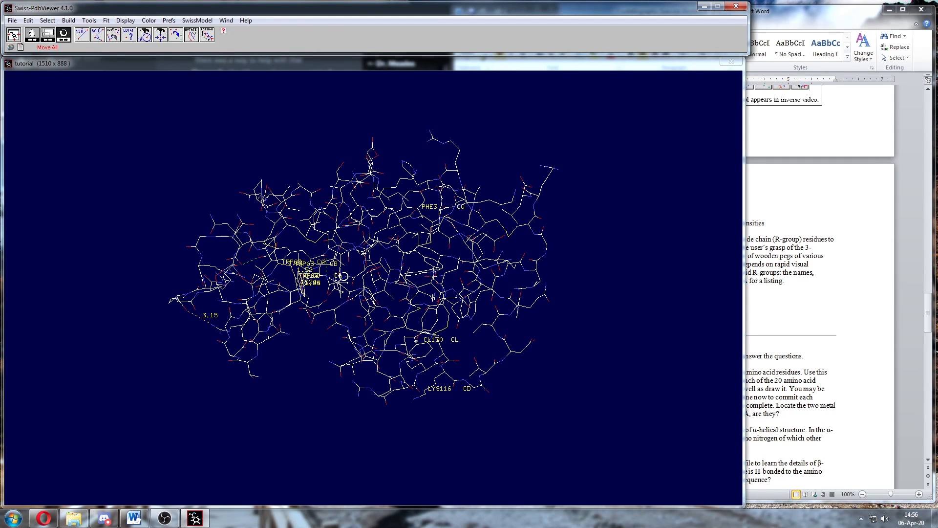
mouse_move(390, 275)
mouse_down()
mouse_move(420, 277)
mouse_move(394, 276)
mouse_up()
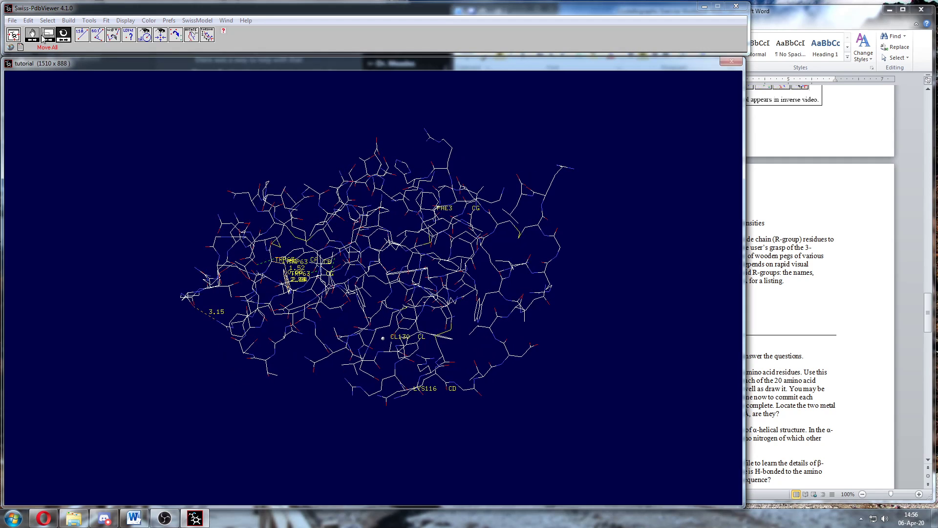
click(13, 21)
mouse_move(39, 174)
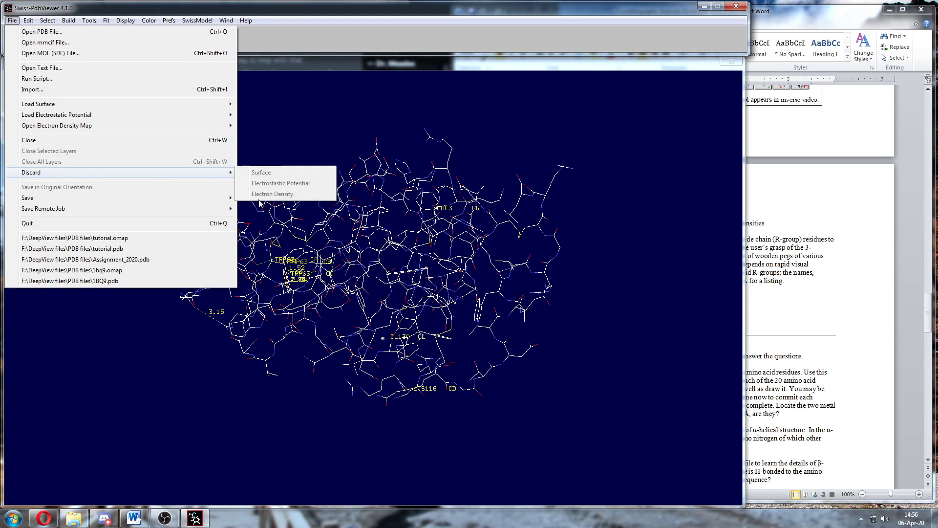
click(292, 154)
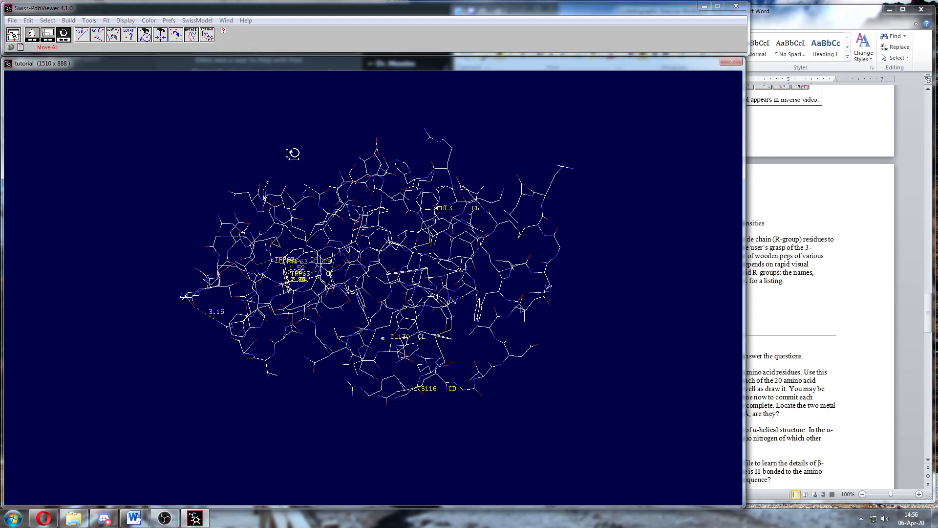
click(13, 21)
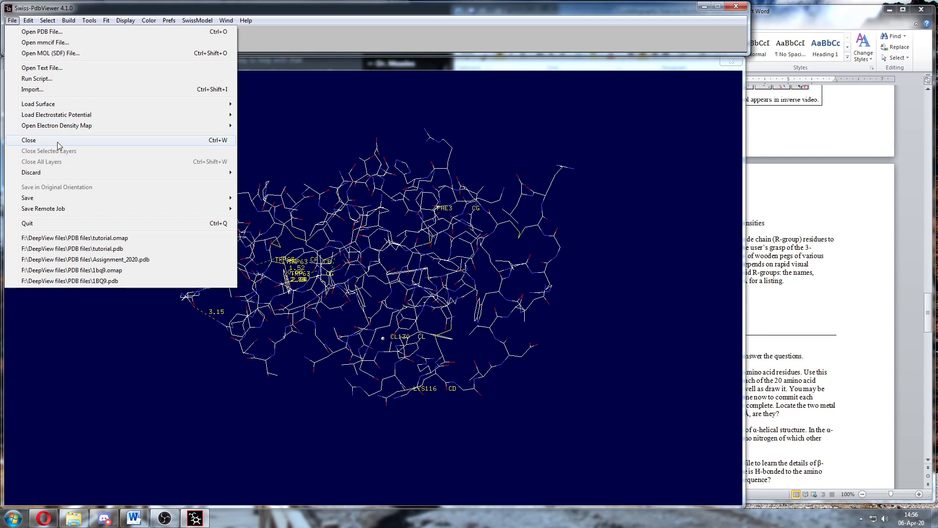
click(114, 142)
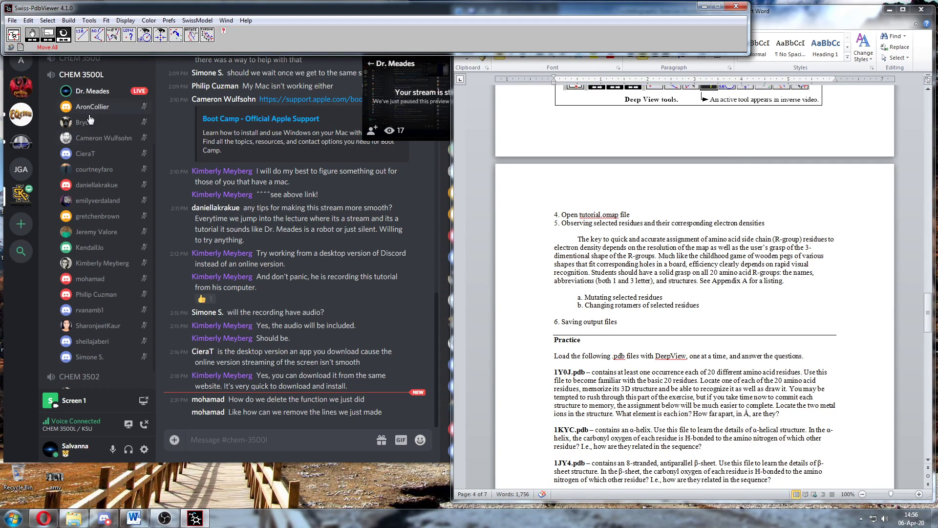
click(12, 20)
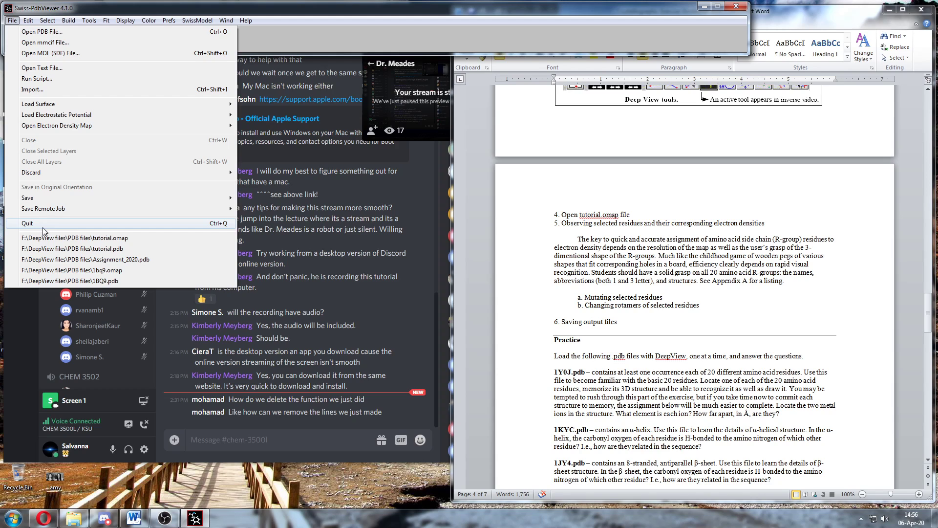
click(13, 20)
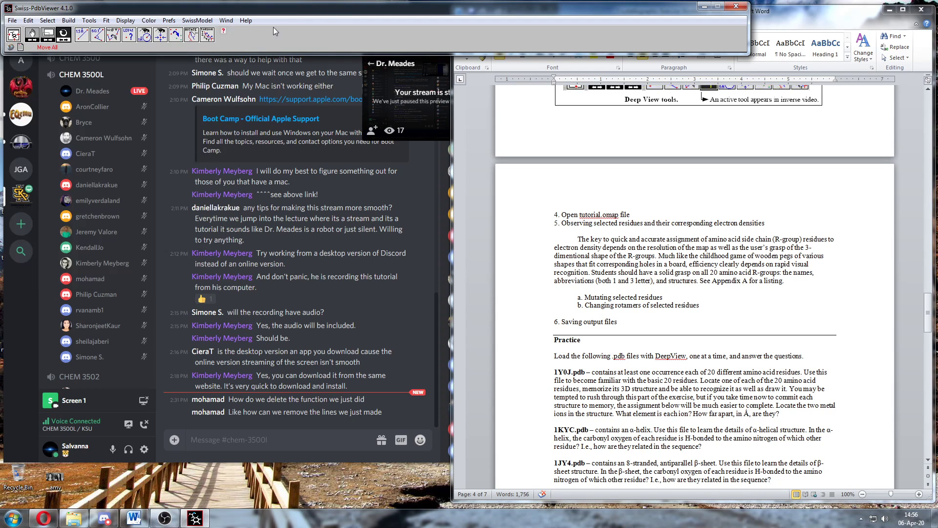
click(12, 20)
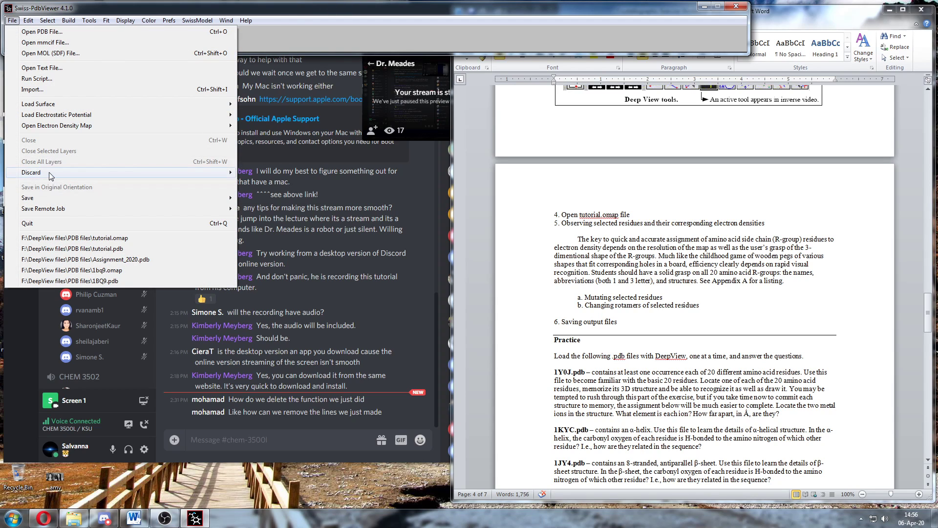
mouse_move(51, 174)
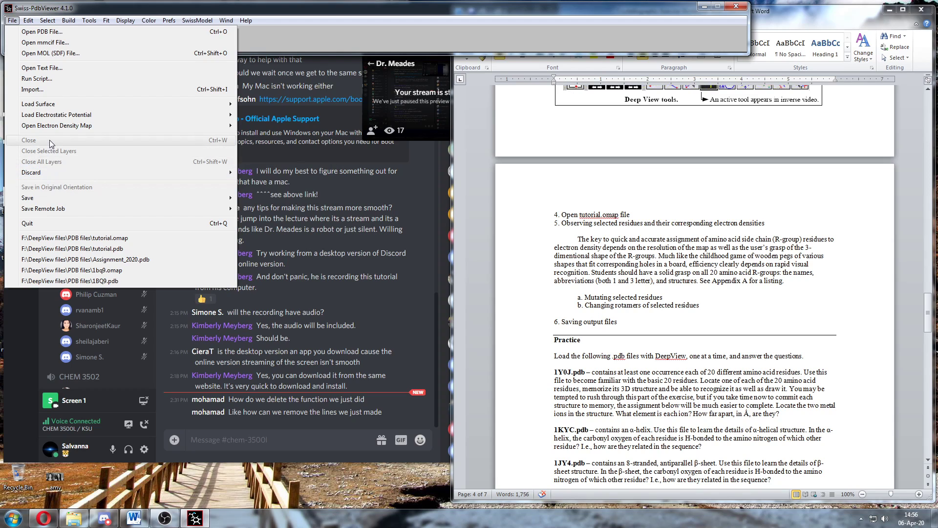
Check the first practice file in the workbook and open 1Y0J.pdb in Swiss-PdbViewer, loading only 1 model.
click(627, 361)
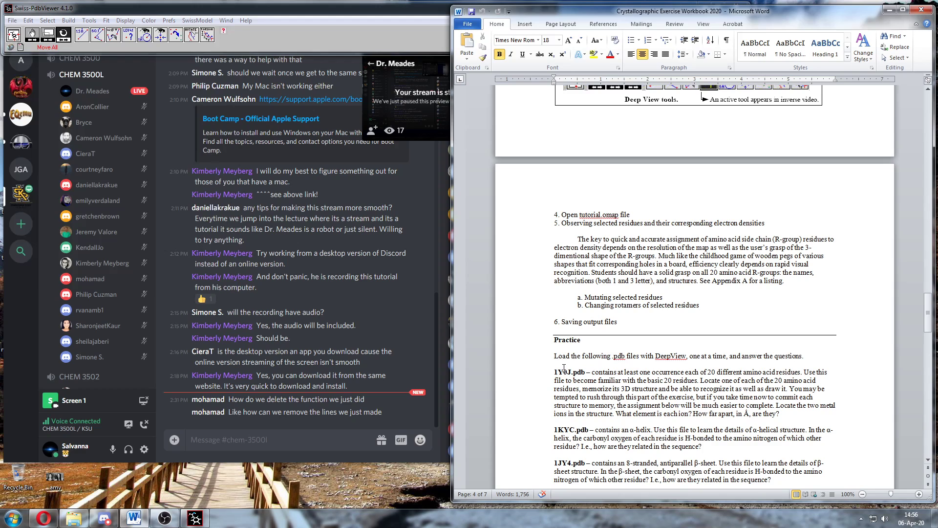
click(12, 20)
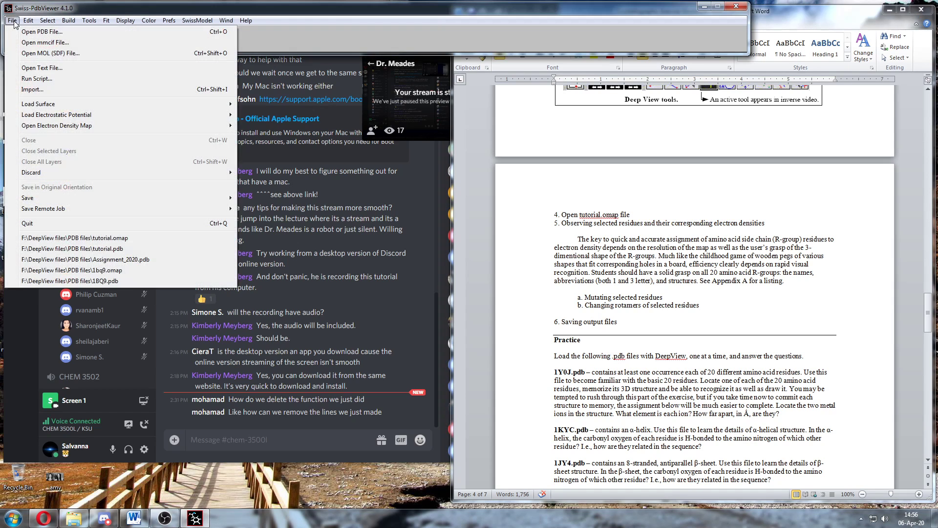
click(34, 31)
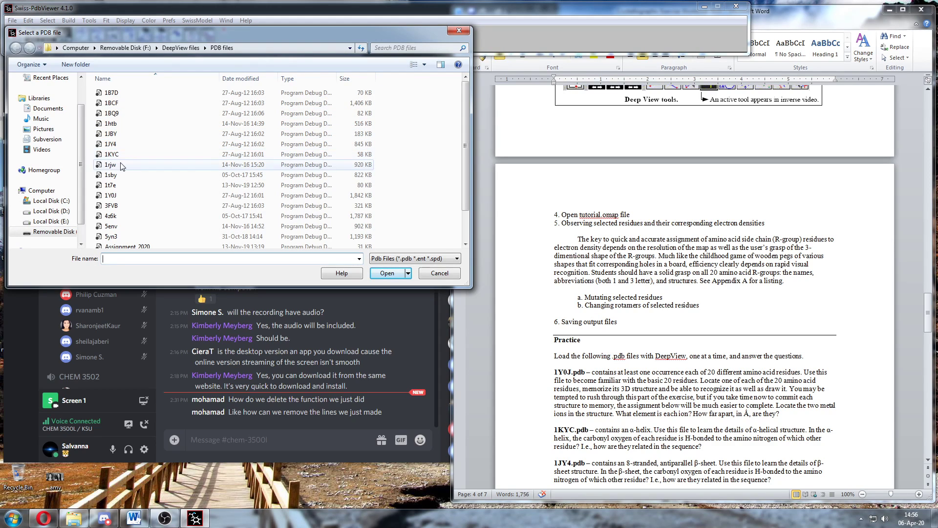
click(111, 195)
click(387, 272)
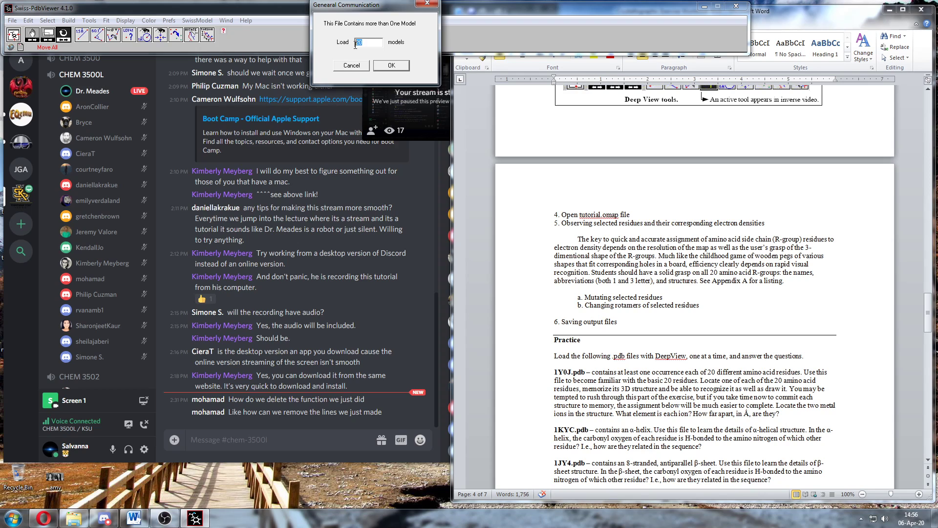
text(1)
click(394, 67)
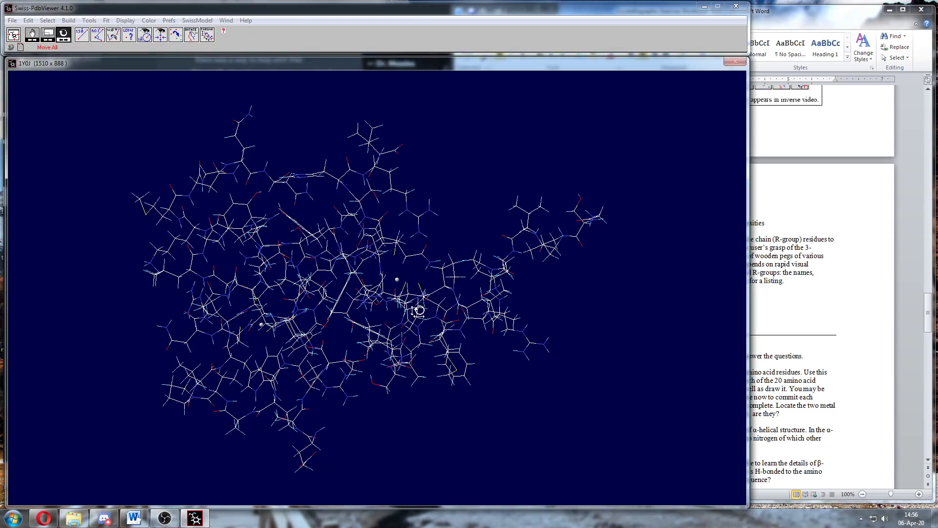
Examine up close the long side chain ending in an amino nitrogen on the extended tail of the 1Y0J molecule.
drag(419, 309, 373, 263)
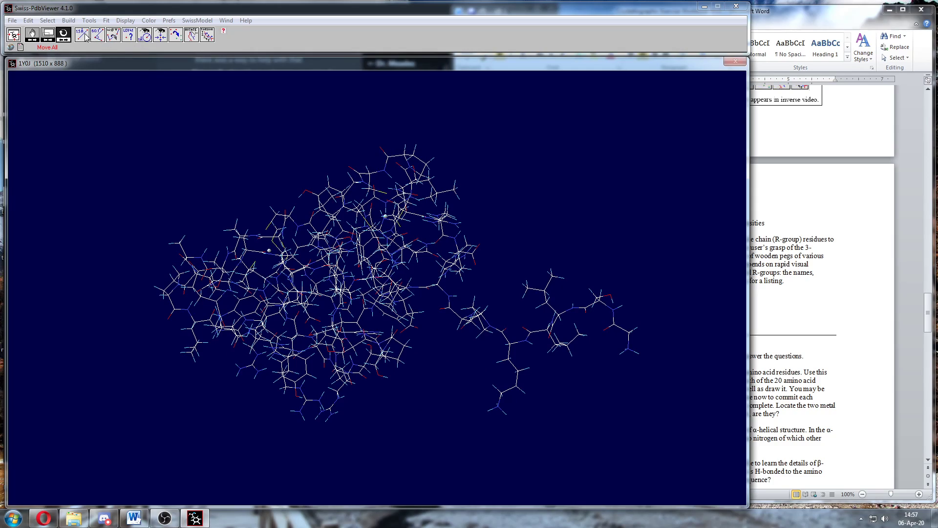
right_drag(467, 351, 318, 262)
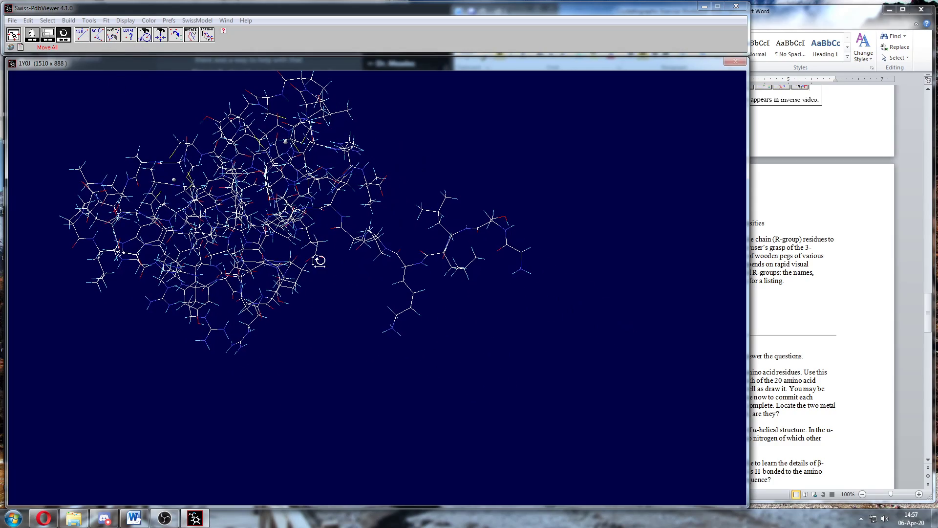
middle_drag(432, 332, 464, 361)
drag(475, 342, 472, 341)
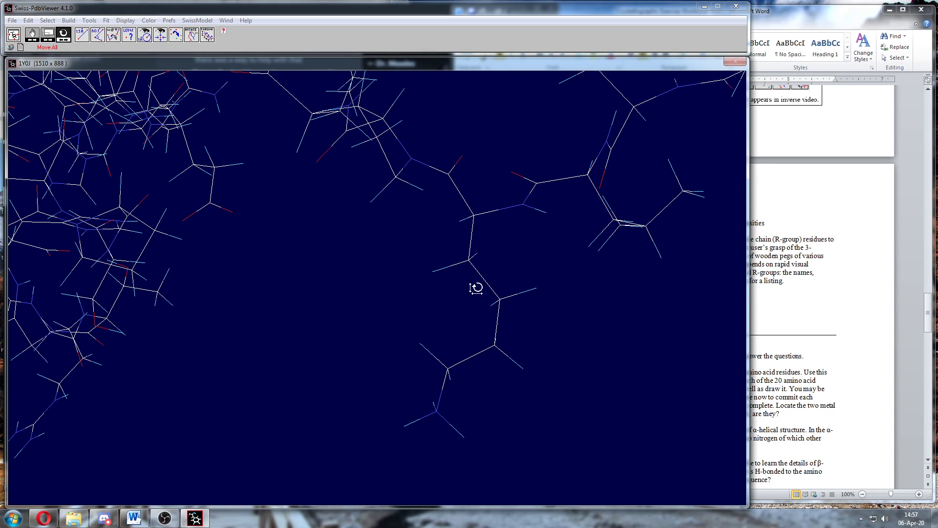
mouse_move(506, 308)
mouse_down()
mouse_move(511, 318)
mouse_move(507, 309)
mouse_up()
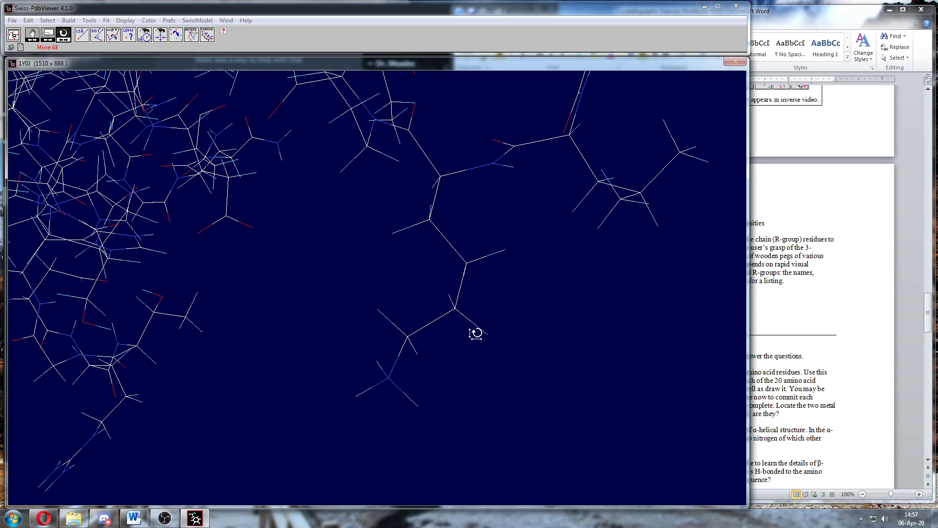
Bring the whole 1Y0J molecule into view and hide its hydrogen atoms.
drag(440, 345, 449, 348)
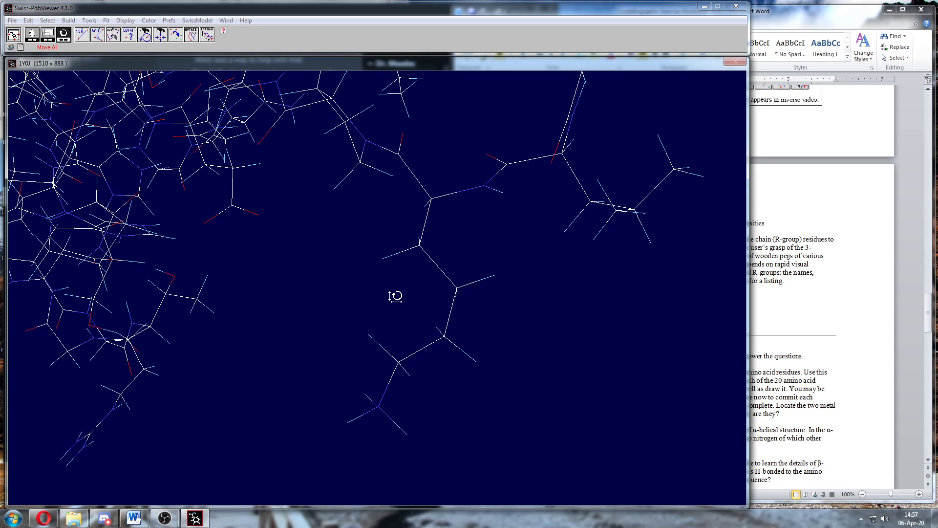
drag(394, 297, 409, 297)
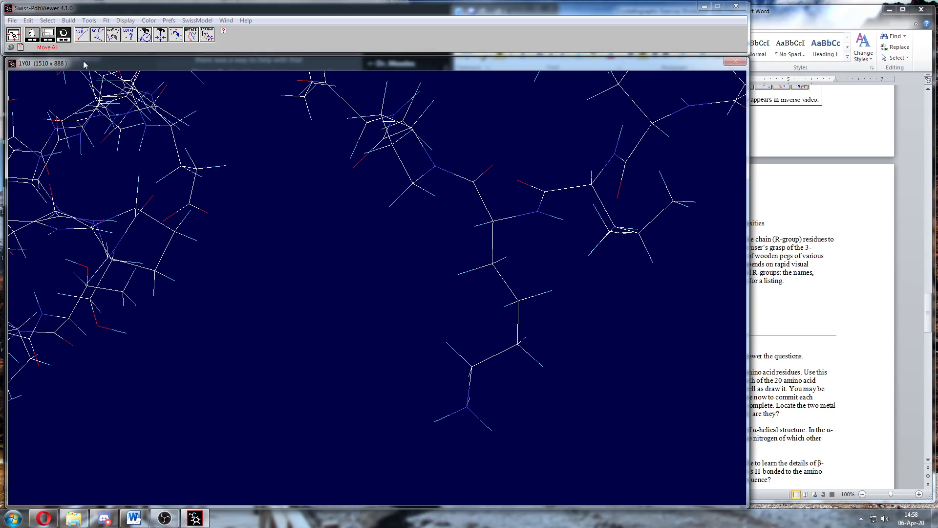
drag(399, 307, 421, 315)
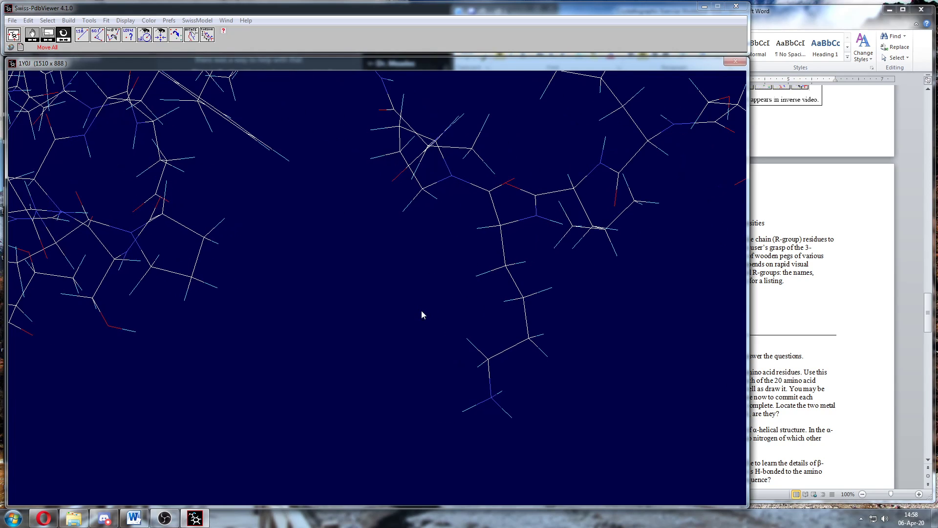
middle_drag(422, 315, 427, 232)
right_drag(337, 249, 444, 321)
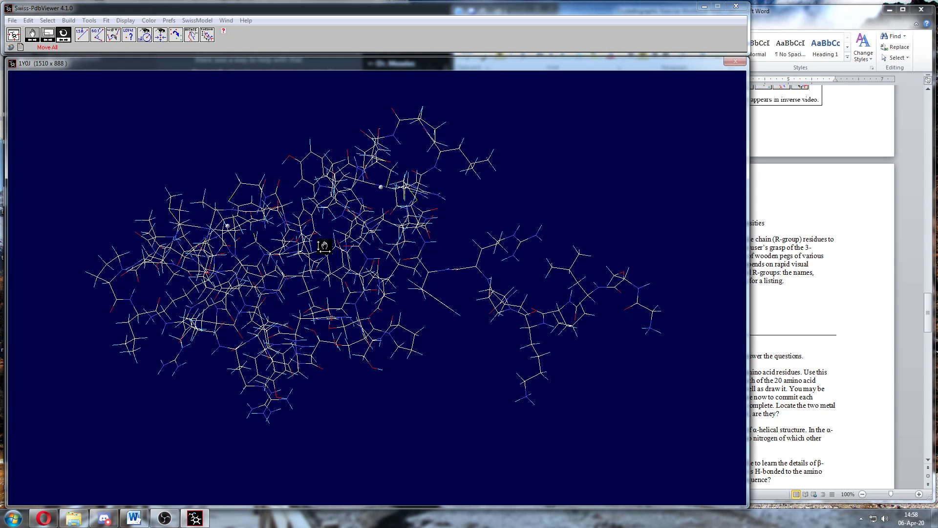
click(129, 23)
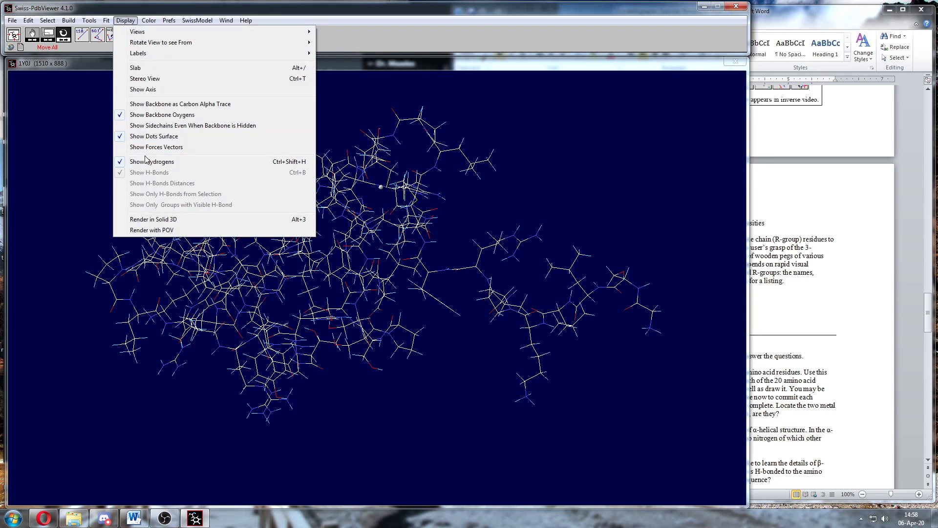
click(147, 162)
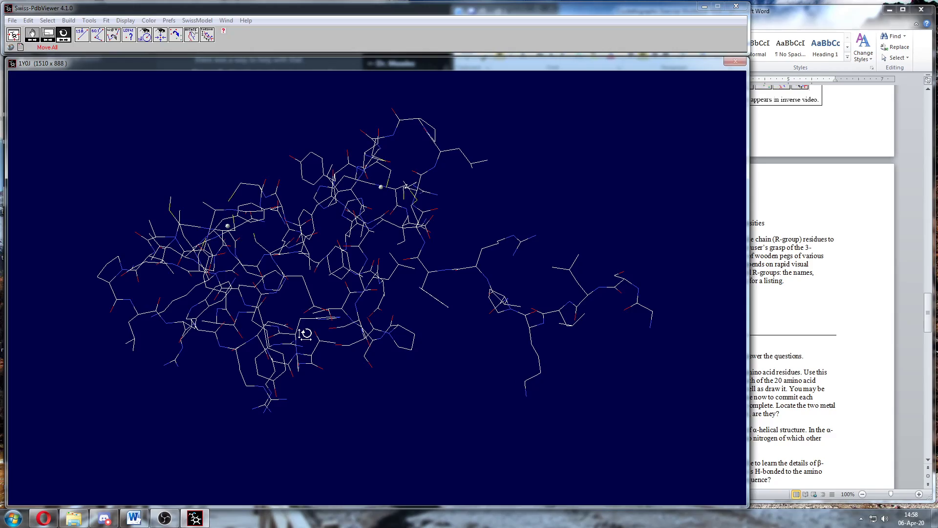
mouse_move(310, 288)
mouse_down()
mouse_move(446, 287)
mouse_move(318, 304)
mouse_move(331, 298)
mouse_move(322, 289)
mouse_up()
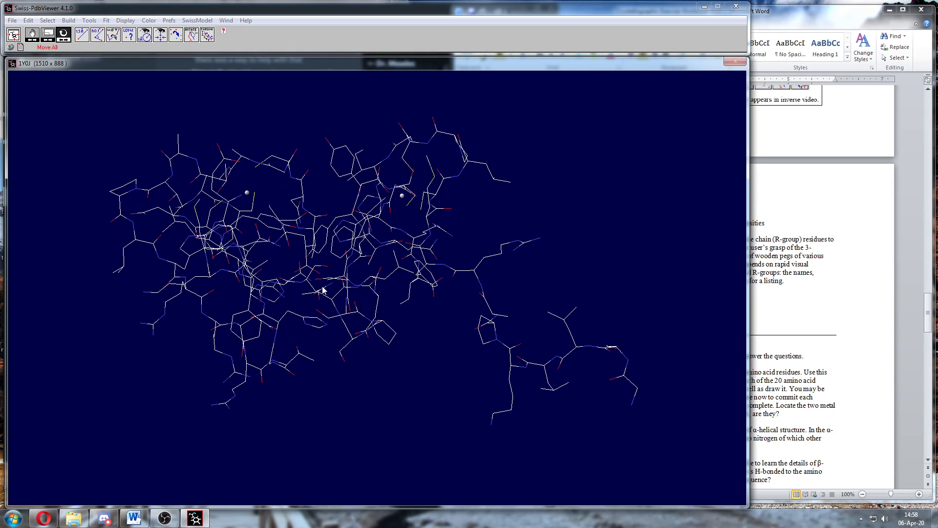
Consult the 1Y0J.pdb practice instructions in the Word workbook and return to the molecule in Swiss-PdbViewer.
click(800, 351)
scroll(677, 365, down, 2)
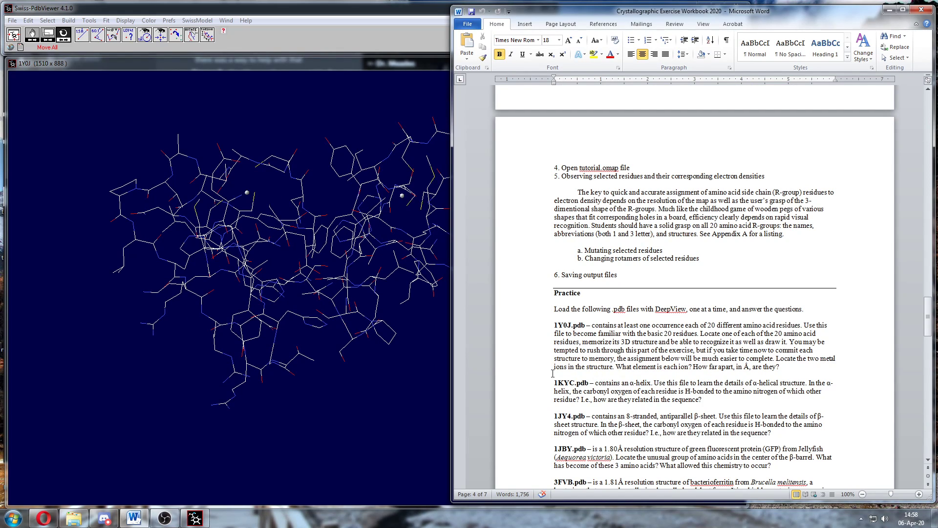
click(321, 18)
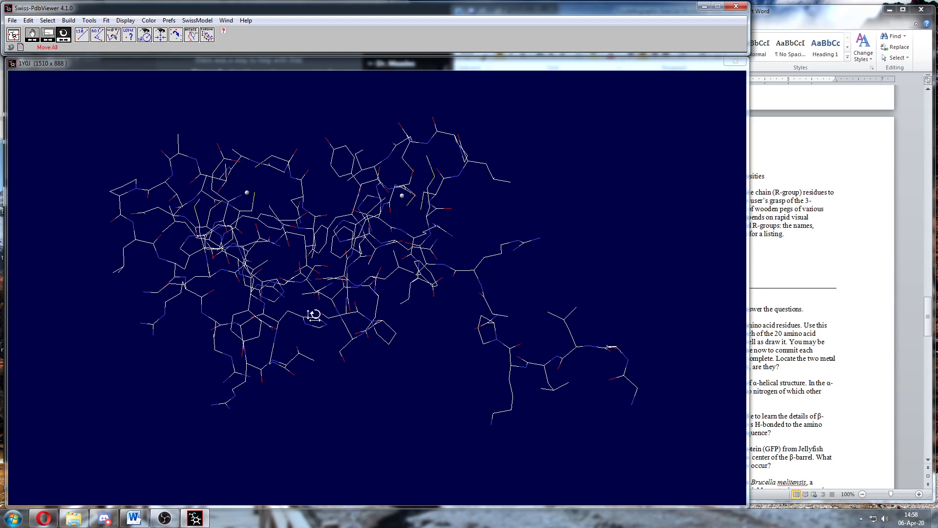
click(815, 374)
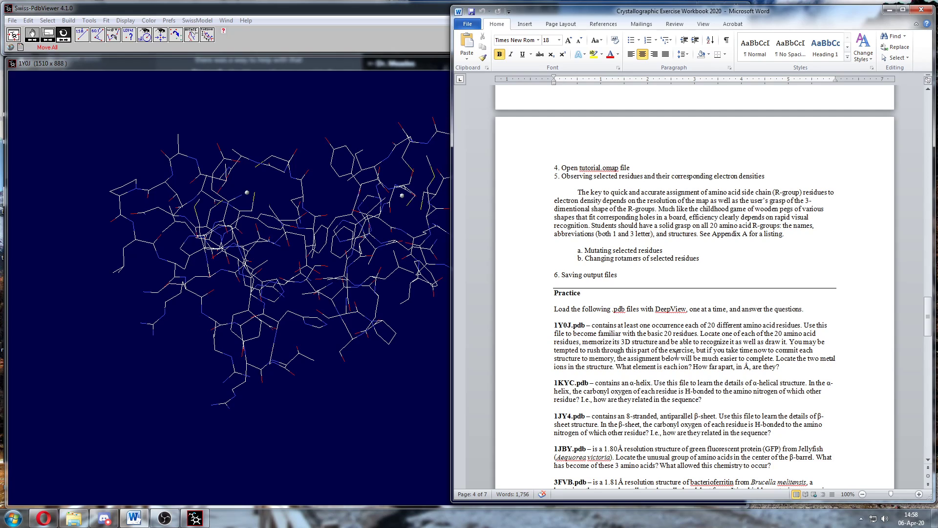
double_click(318, 10)
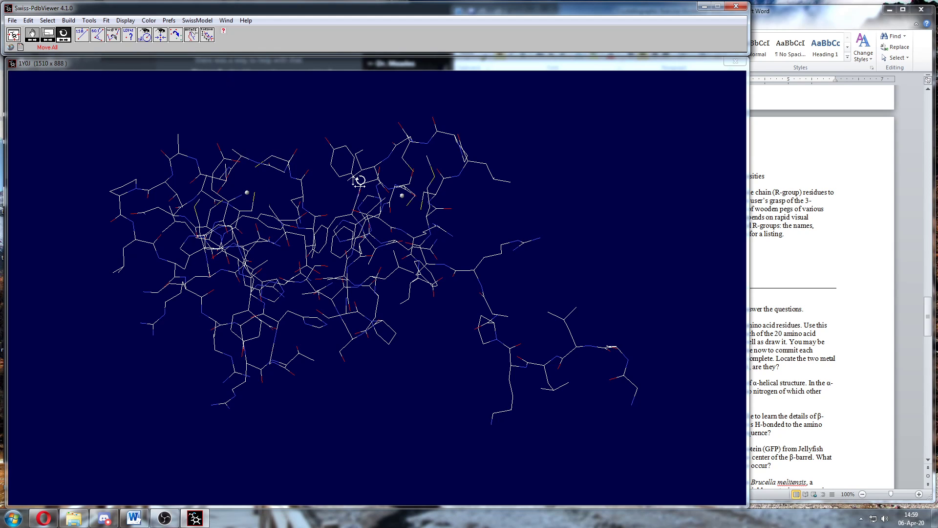
Identify the residue with the oxygen-bearing six-membered ring on the outer edge of 1Y0J by labelling one of its ring atoms.
drag(338, 180, 325, 153)
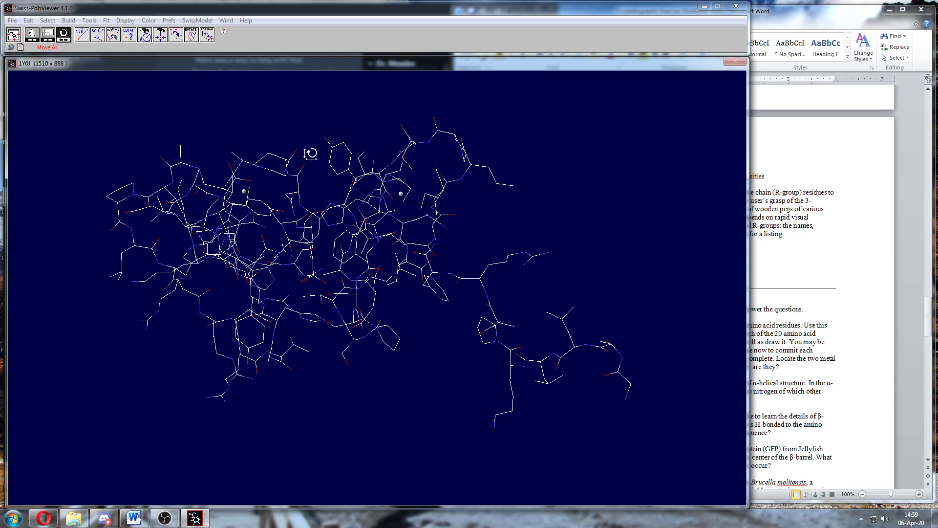
right_drag(344, 176, 357, 233)
middle_drag(360, 211, 374, 239)
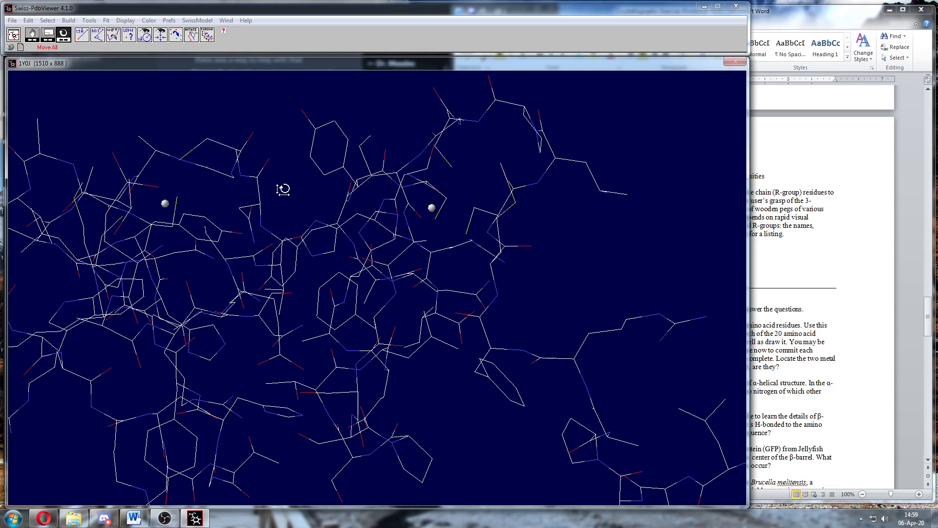
mouse_move(302, 192)
mouse_down()
mouse_move(295, 196)
mouse_move(306, 195)
mouse_up()
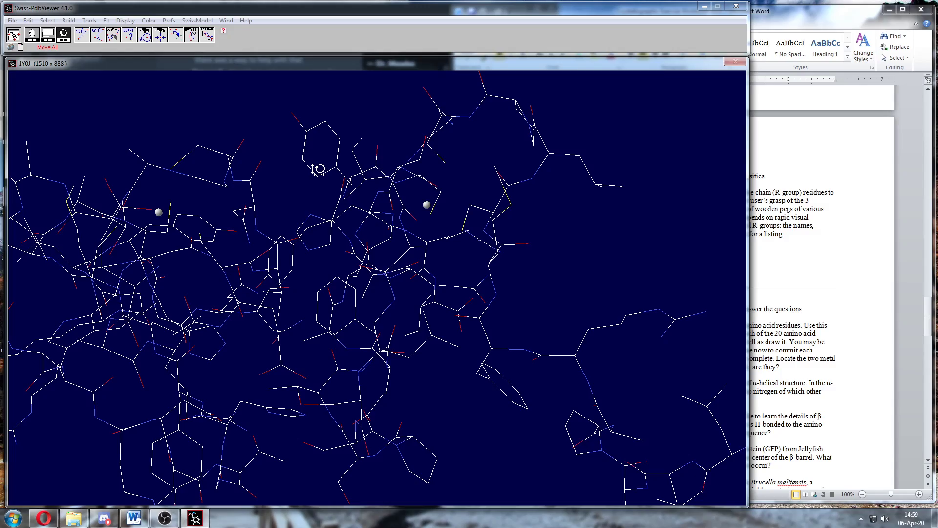
mouse_move(349, 193)
mouse_down()
mouse_move(358, 211)
mouse_move(367, 207)
mouse_move(343, 197)
mouse_move(352, 205)
mouse_move(346, 178)
mouse_move(350, 192)
mouse_up()
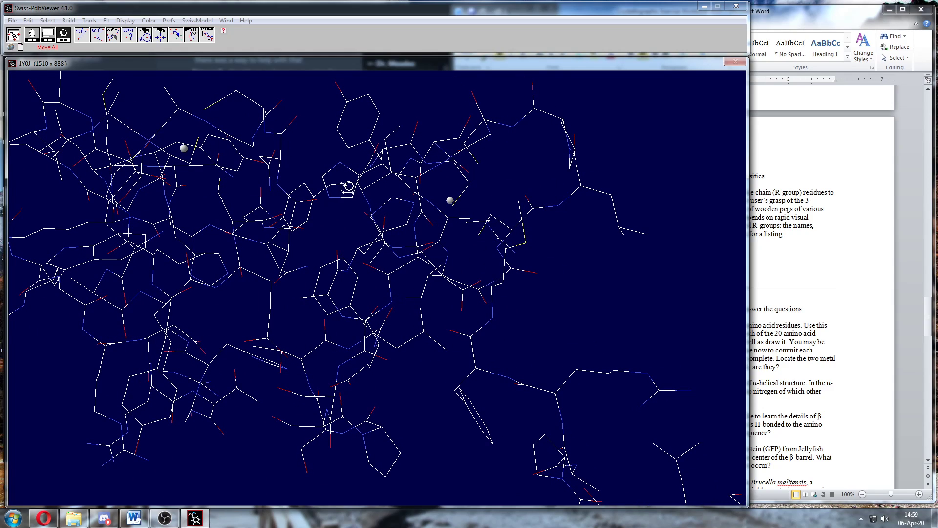
right_drag(346, 208, 348, 254)
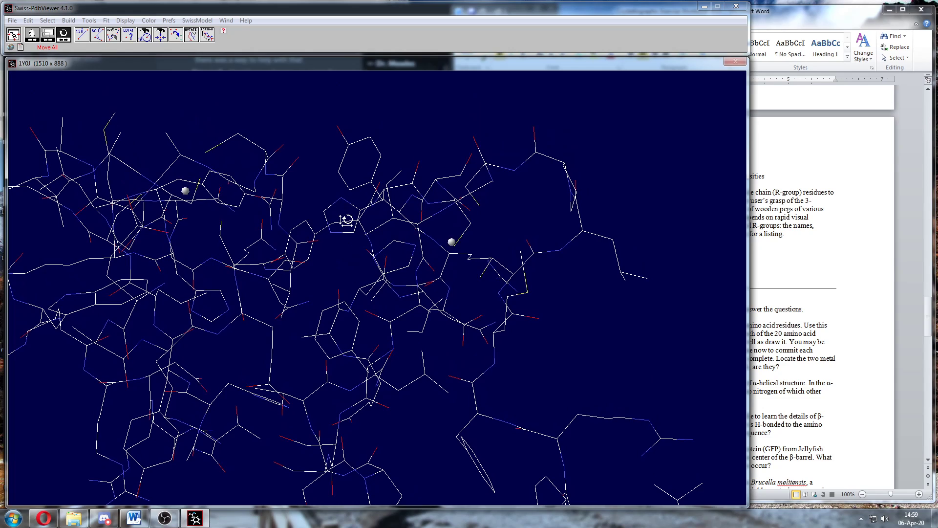
click(130, 35)
click(351, 147)
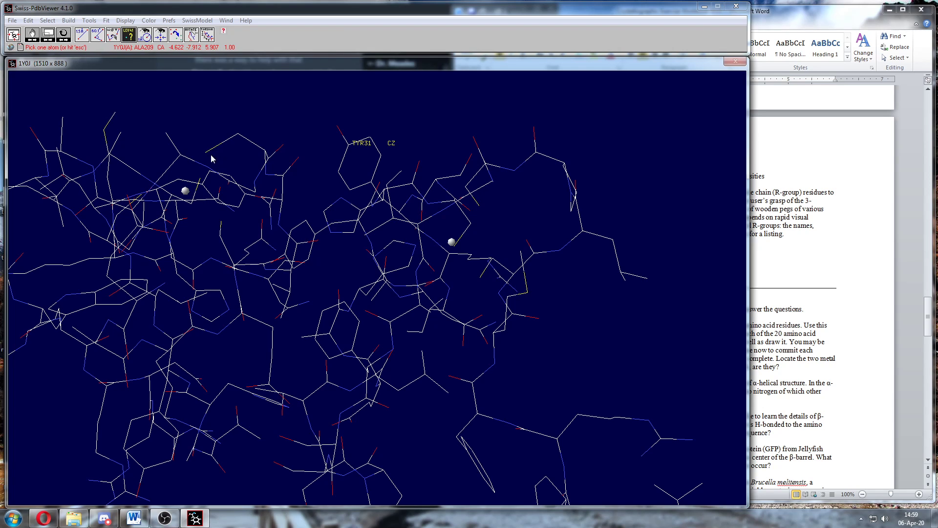
click(66, 34)
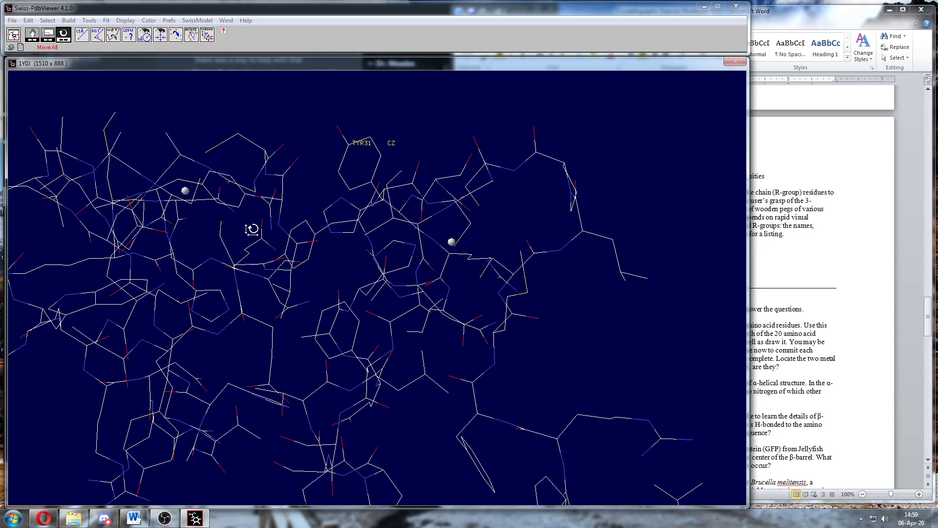
Center the 1Y0J molecule on the carbon next to the sulfur in the side chain pointing towards a metal ion.
right_drag(269, 223, 421, 192)
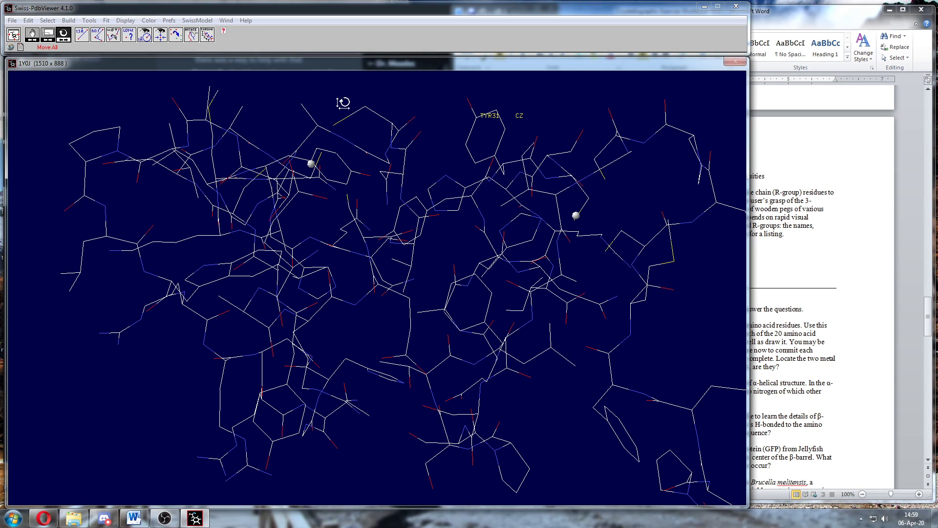
drag(368, 148, 370, 182)
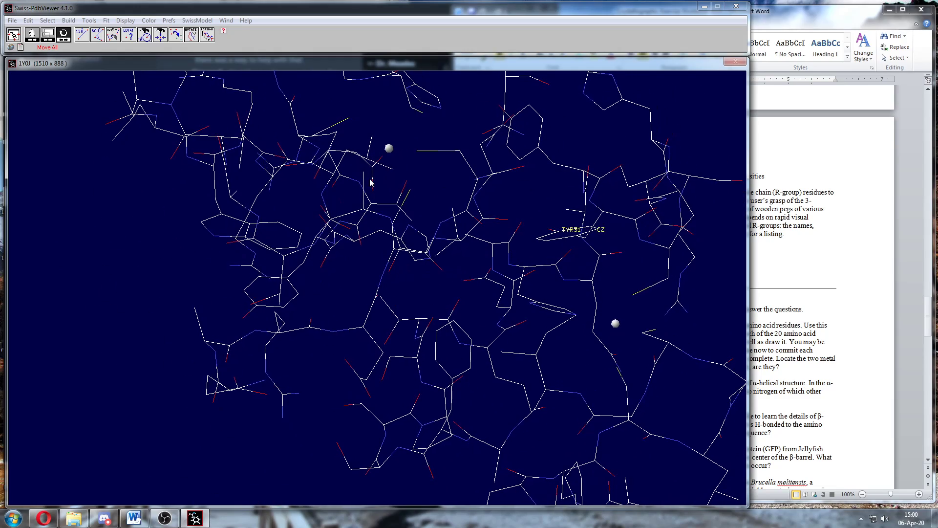
click(164, 41)
click(459, 154)
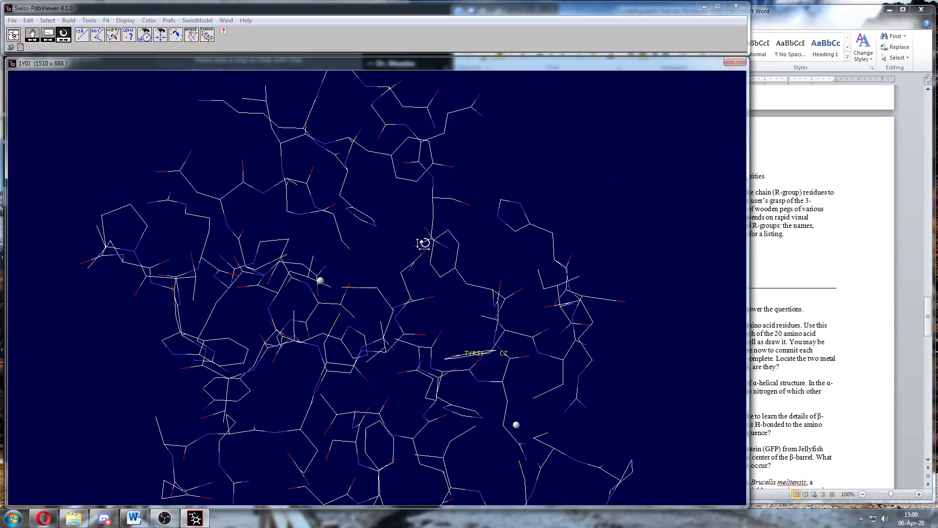
Label the beta carbon of cysteine 207 in the 1Y0J structure.
drag(396, 312, 429, 335)
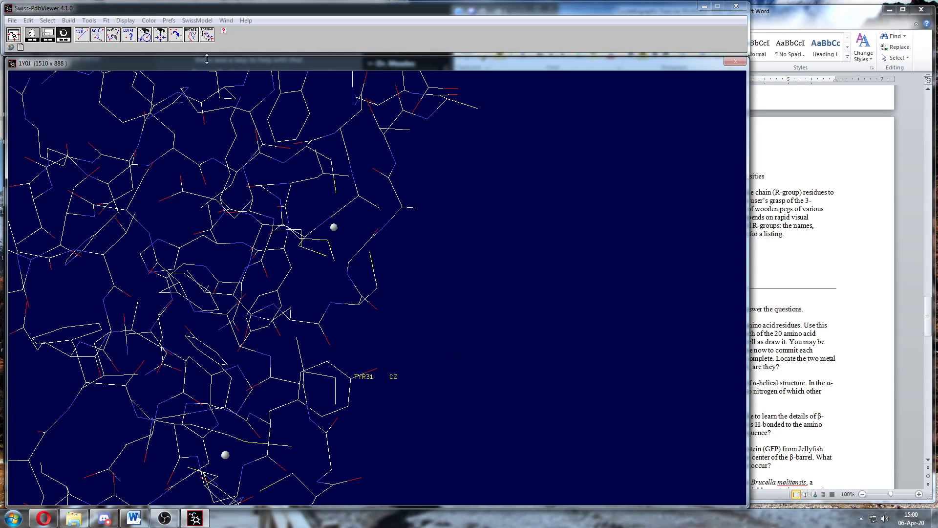
click(129, 38)
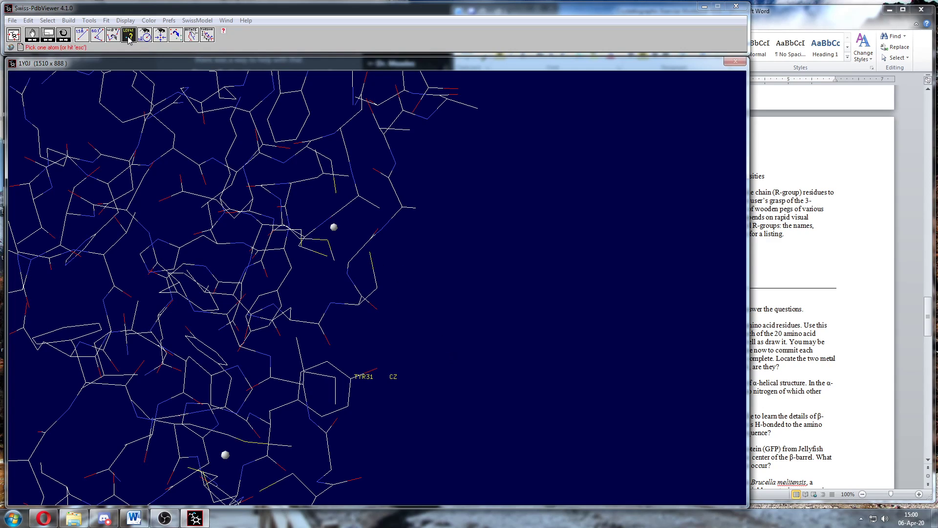
click(377, 292)
click(64, 36)
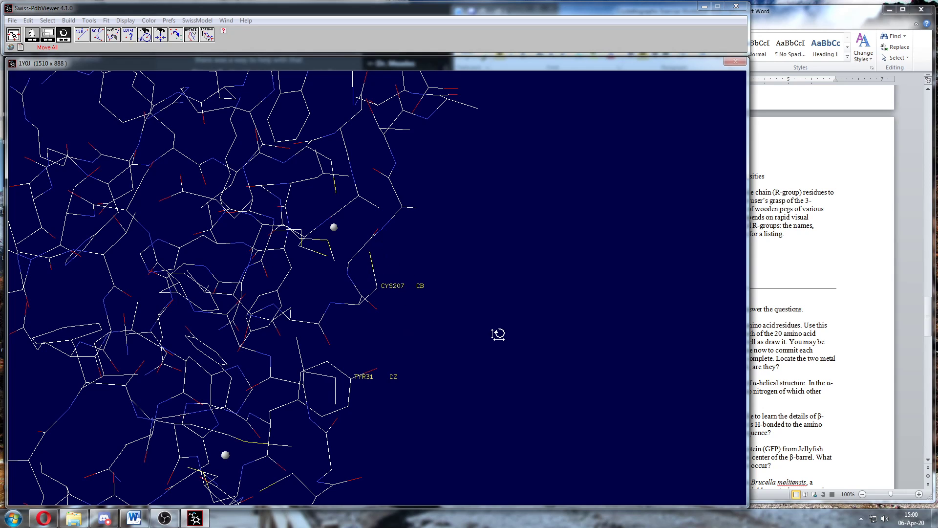
Label the CG atom of methionine 234 in the 1Y0J structure.
drag(452, 325, 430, 326)
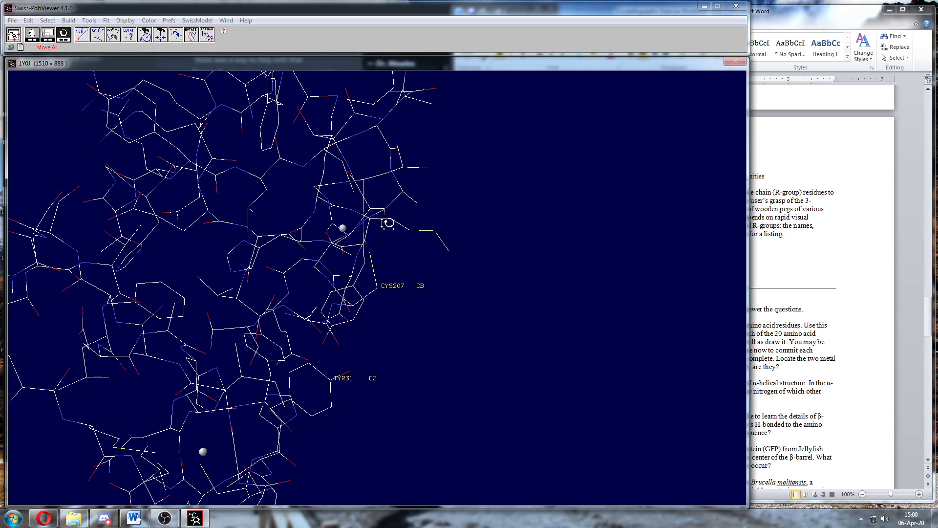
click(129, 38)
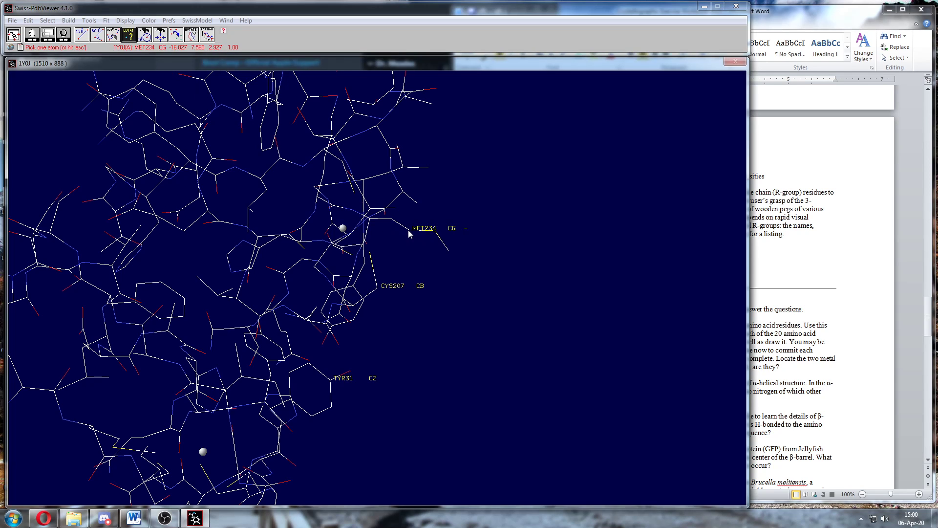
click(69, 40)
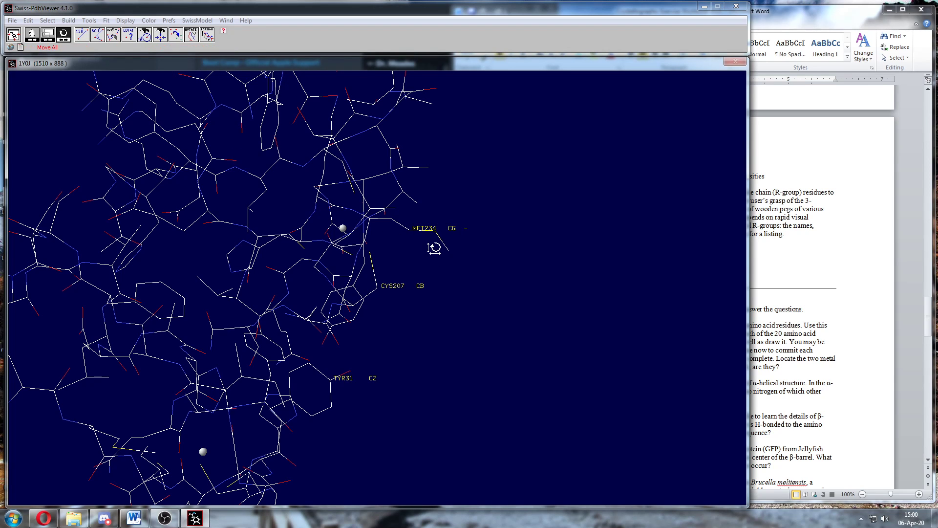
Label both metal ions in 1Y0J to identify their element.
drag(450, 258, 466, 290)
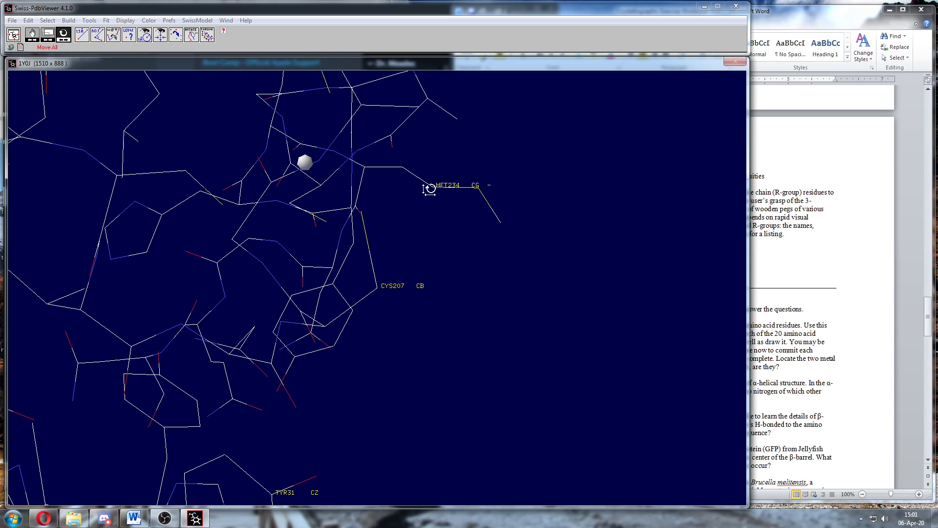
drag(467, 270, 468, 270)
middle_drag(405, 296, 414, 221)
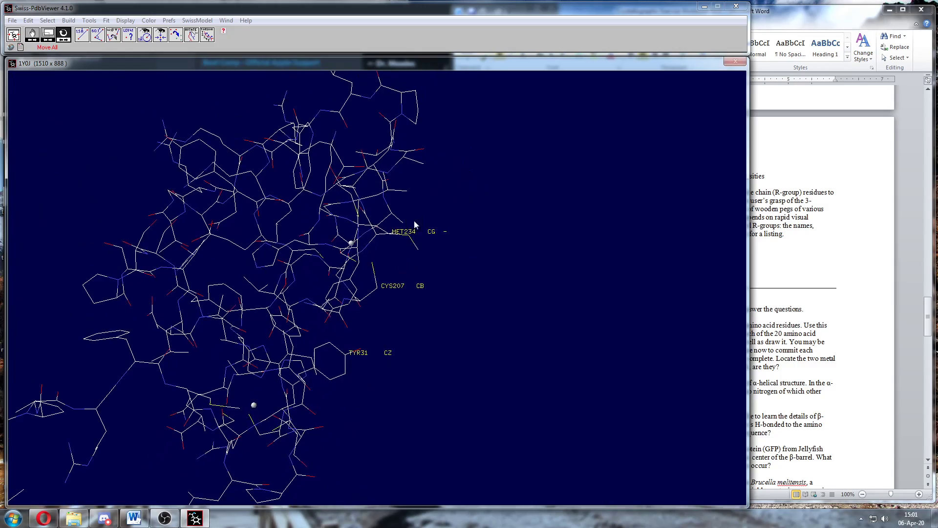
drag(314, 243, 349, 297)
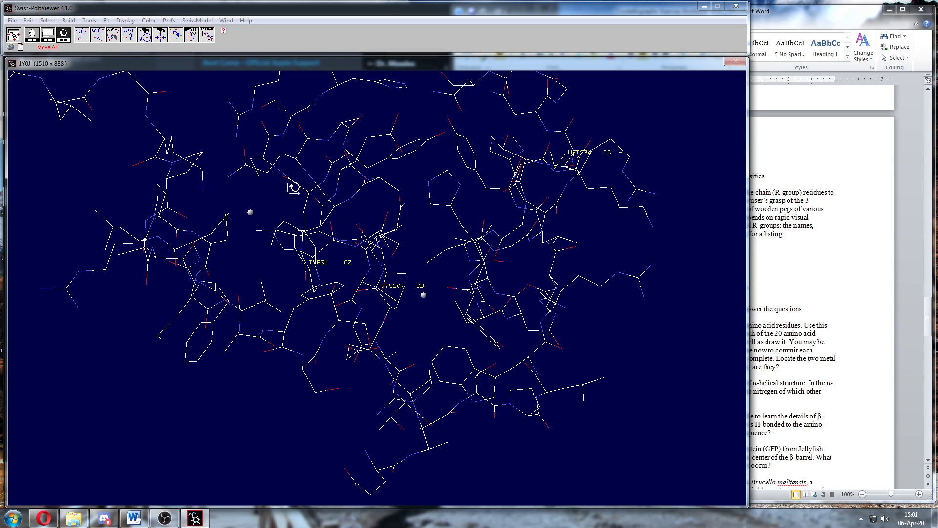
click(135, 39)
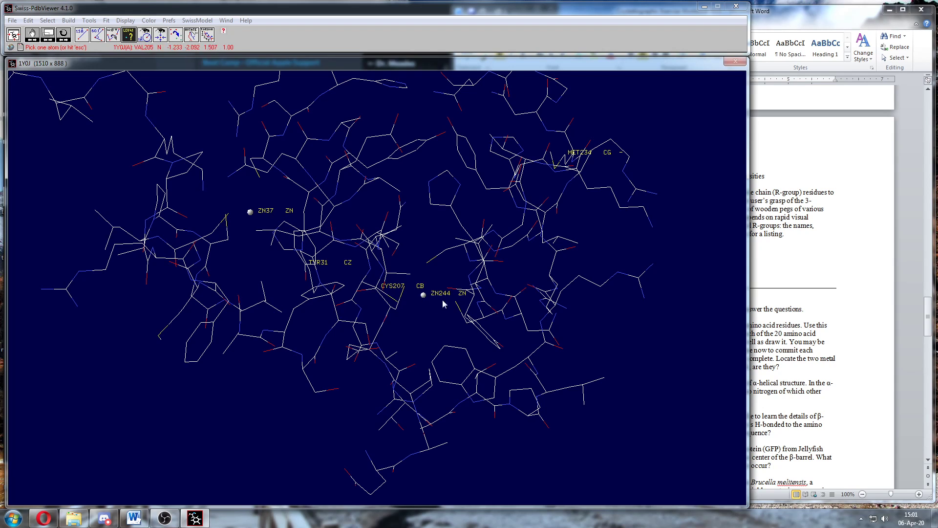
click(66, 38)
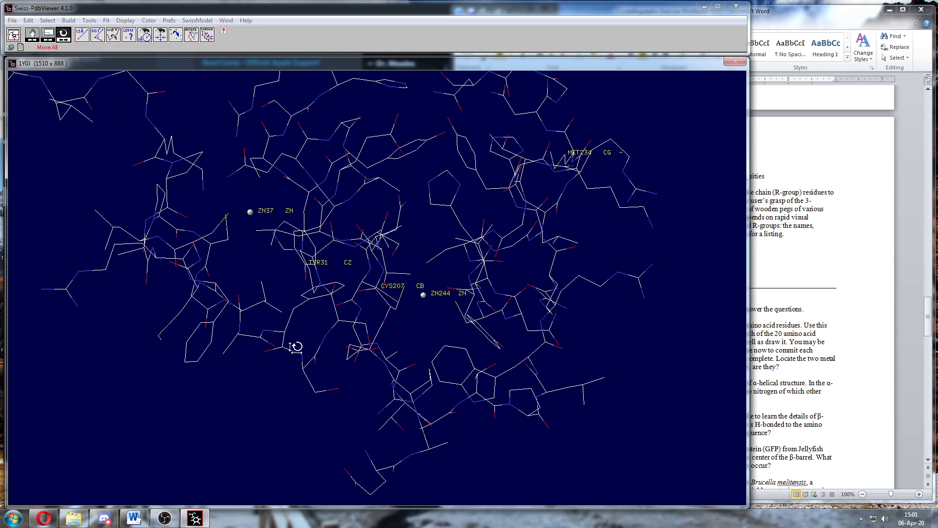
Measure the distance between the two zinc ions in 1Y0J.
drag(295, 350, 286, 331)
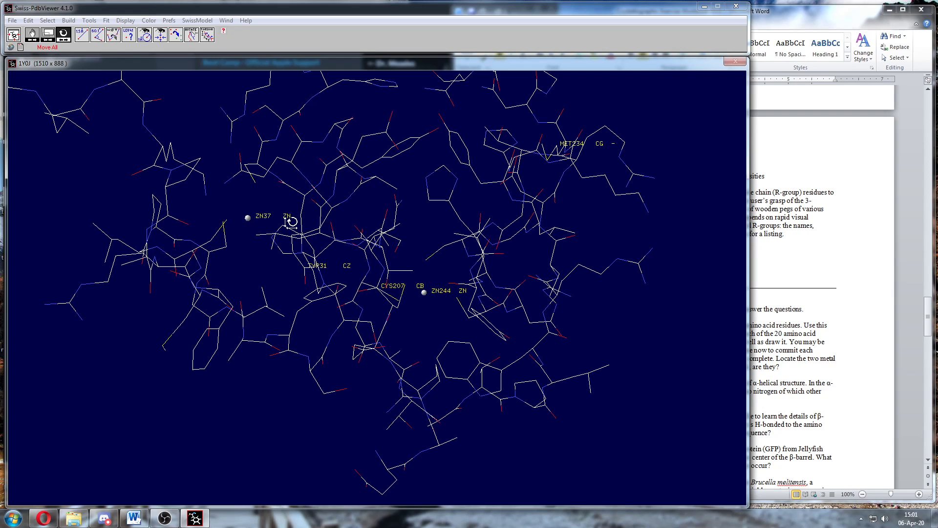
click(82, 35)
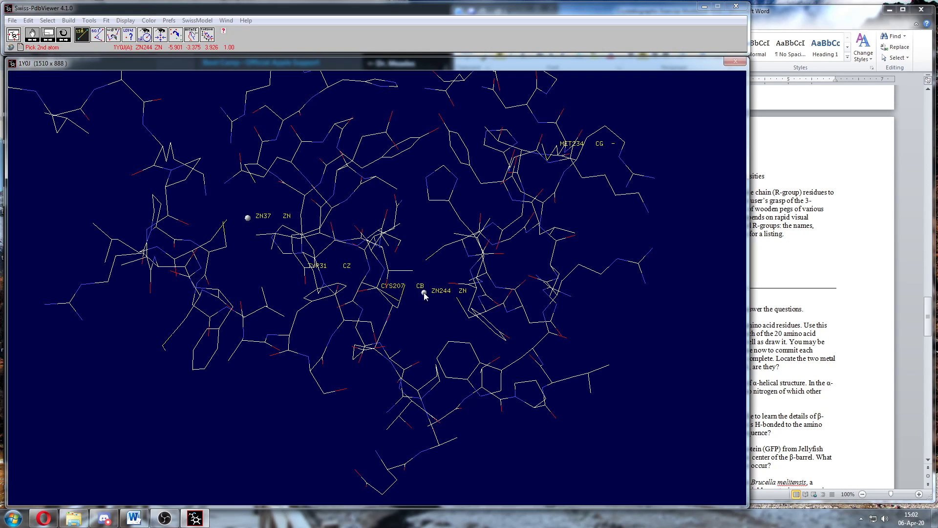
click(424, 292)
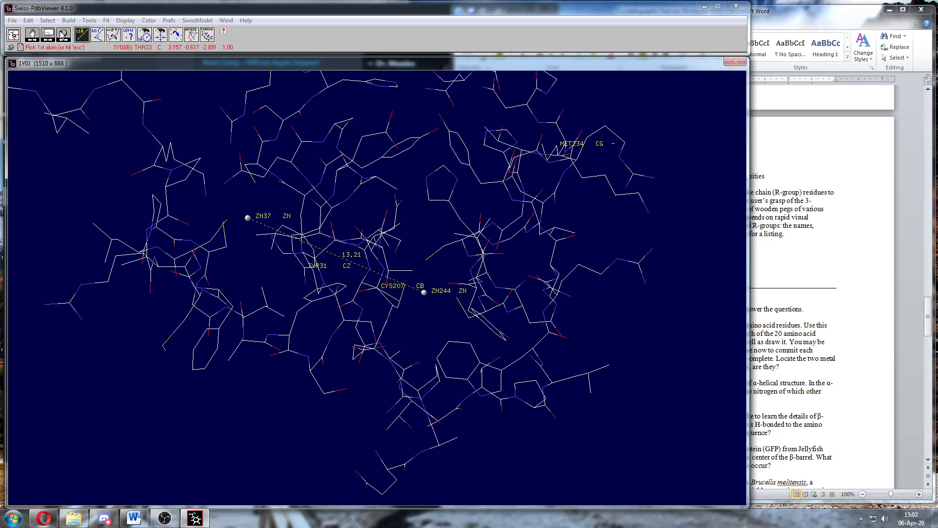
click(62, 35)
drag(349, 287, 339, 262)
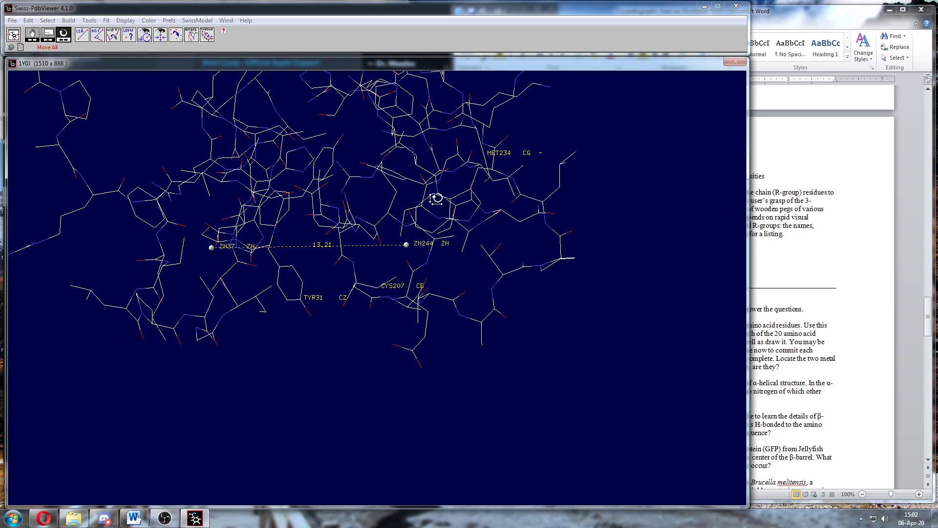
Check the practice file list in the Word workbook, and close the 1Y0J structure in Swiss-PdbViewer.
click(818, 341)
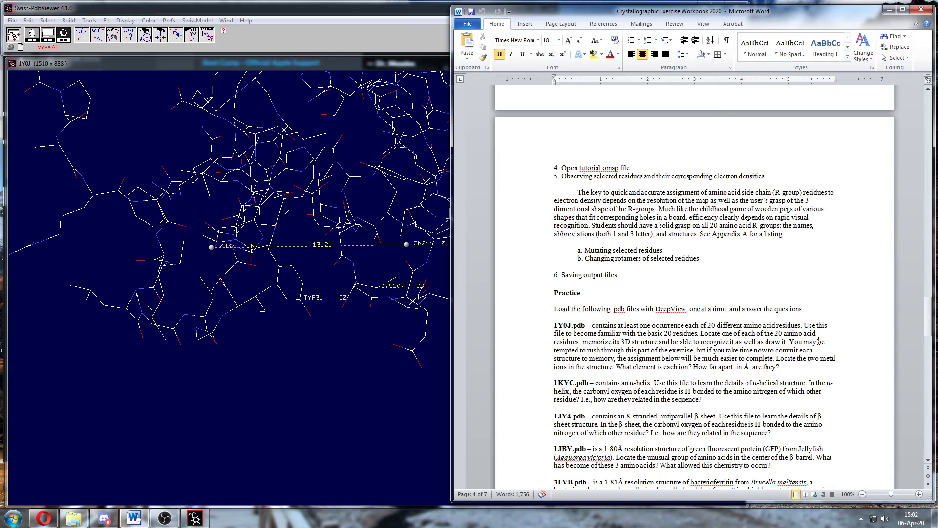
drag(927, 320, 937, 341)
click(332, 11)
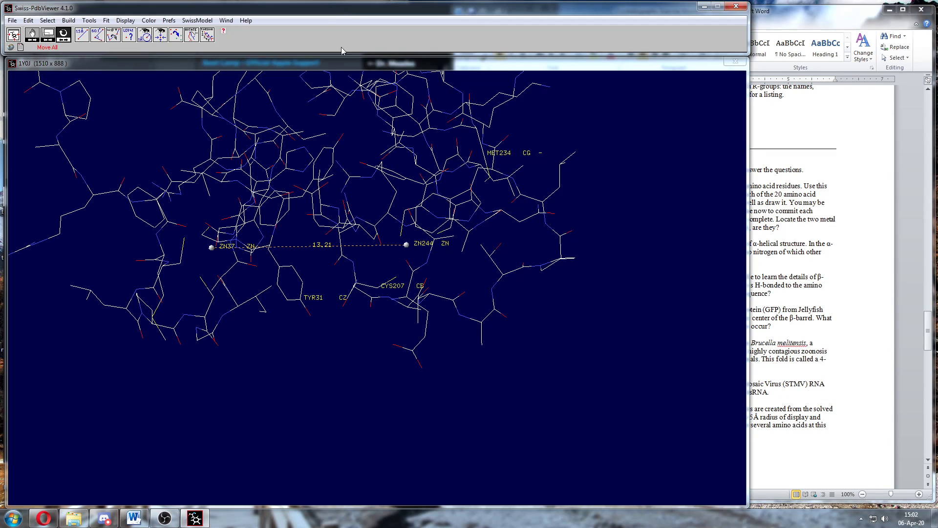
click(12, 20)
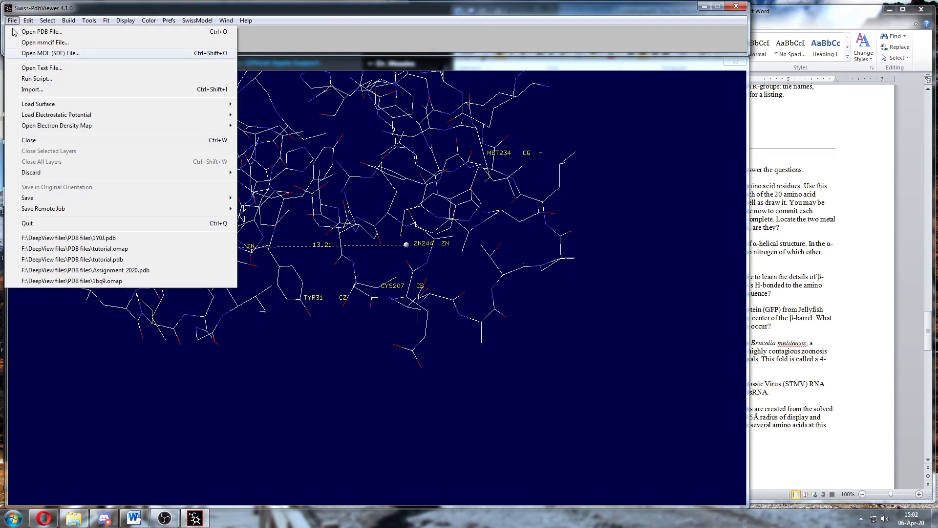
click(48, 140)
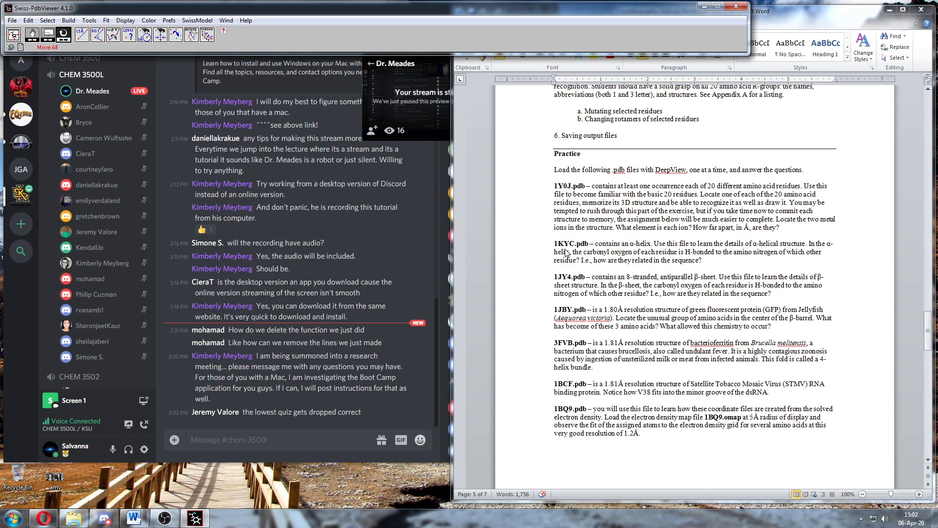
Open the 1KYC PDB file and accept the reconstruction of its missing side-chain atoms.
click(13, 20)
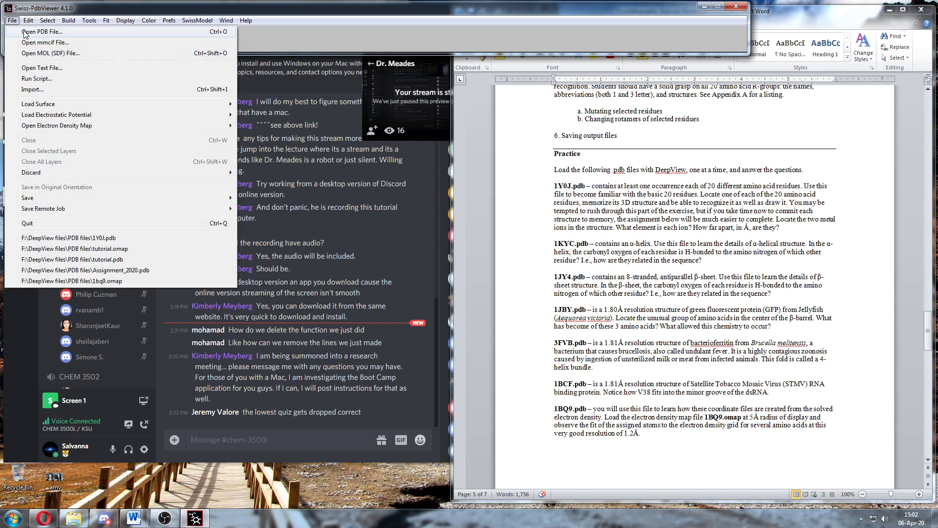
click(29, 35)
click(121, 155)
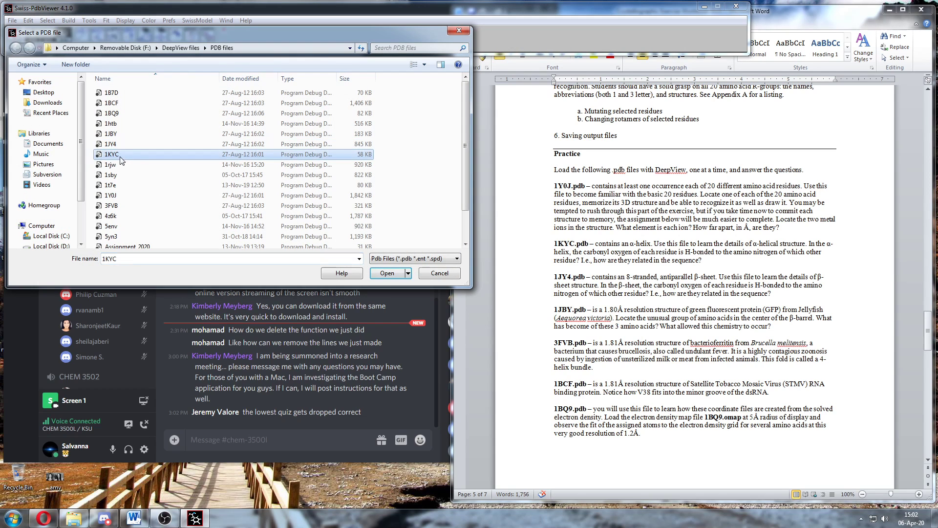
click(387, 273)
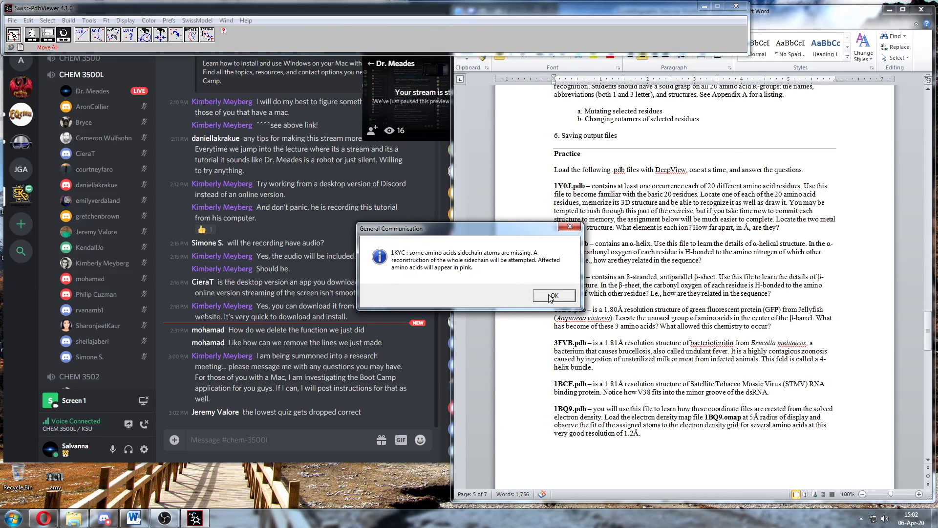
click(552, 296)
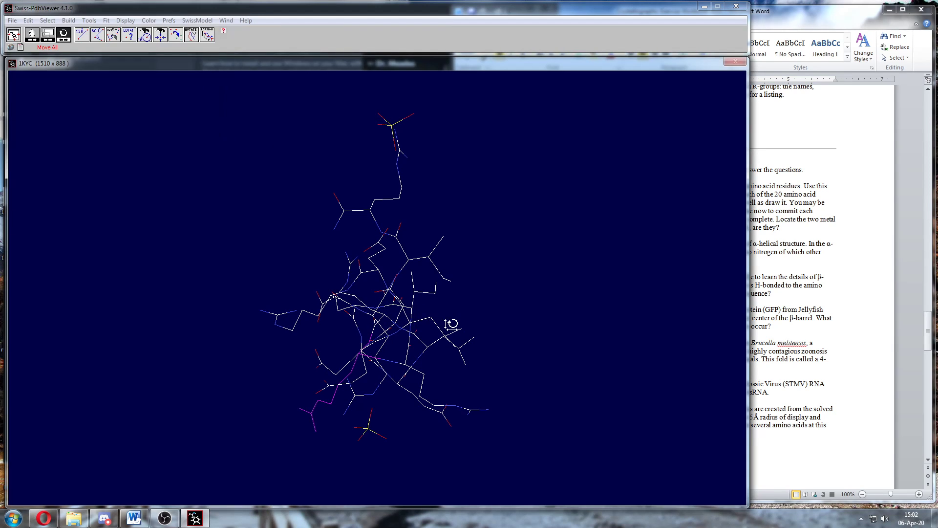
Orient the 1KYC helix lengthwise and show the Control Panel beside the structure.
drag(465, 319, 447, 296)
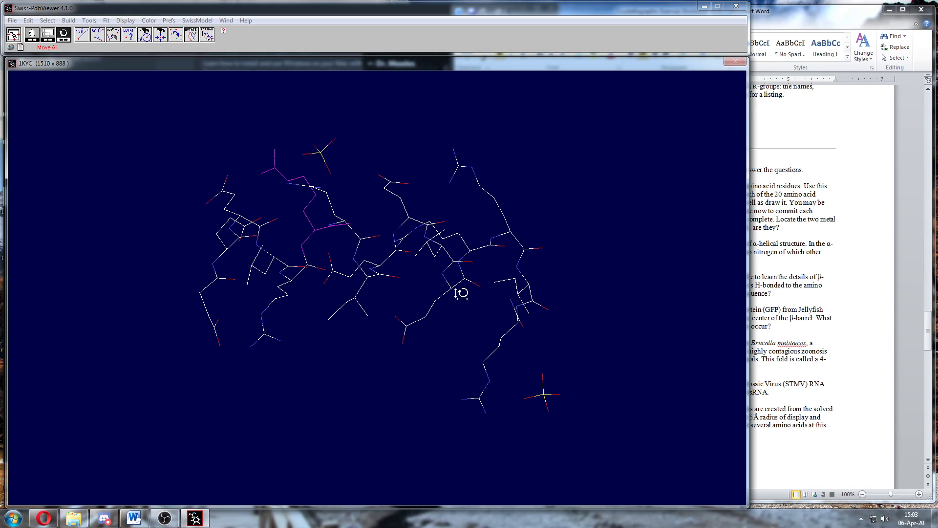
click(227, 20)
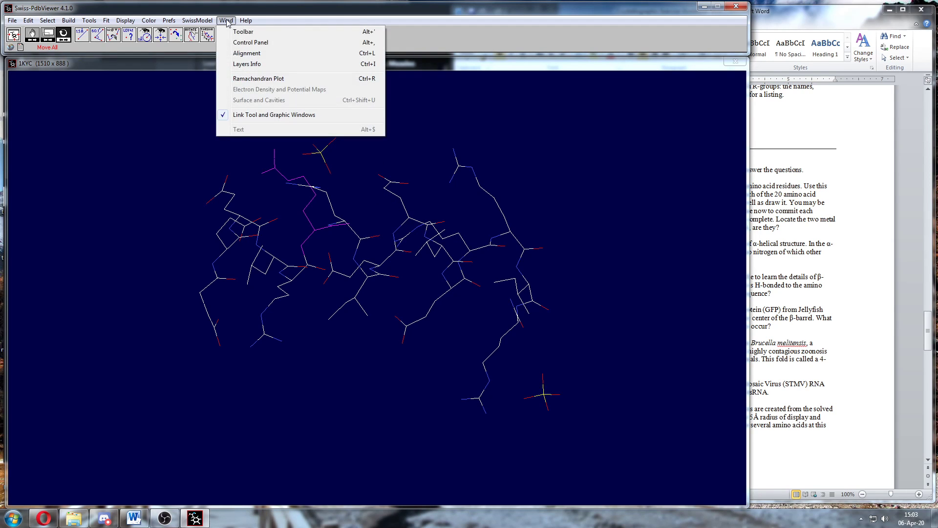
click(249, 42)
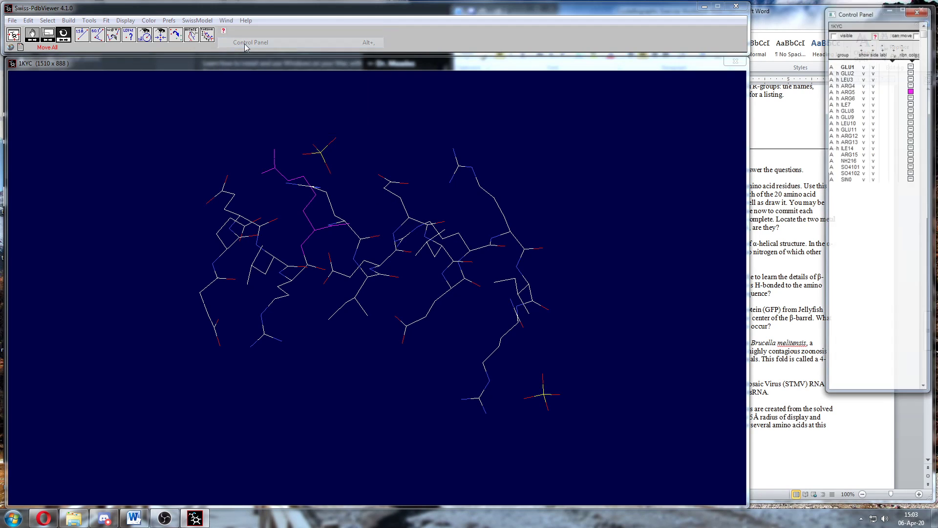
drag(869, 14, 822, 14)
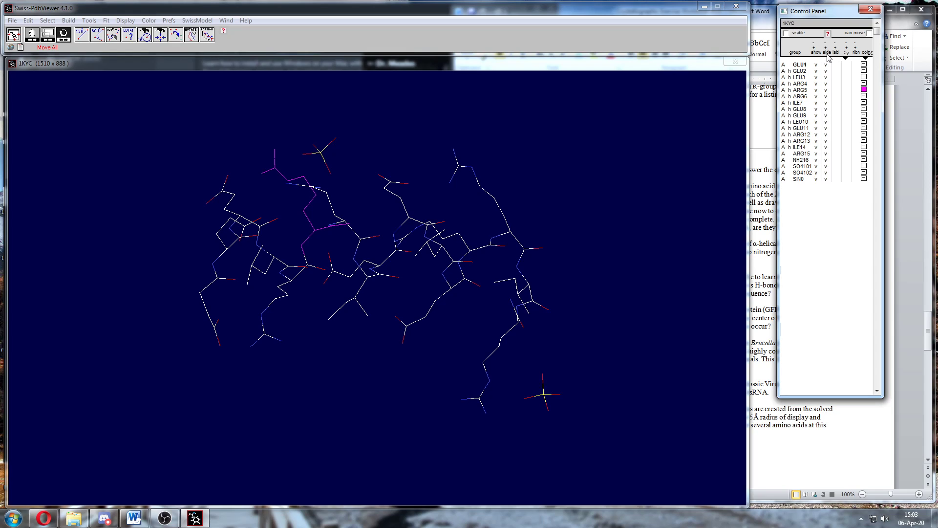
Hide the side chains of all 1KYC residues to leave only the helix backbone, and view it from several angles.
click(828, 58)
click(828, 58)
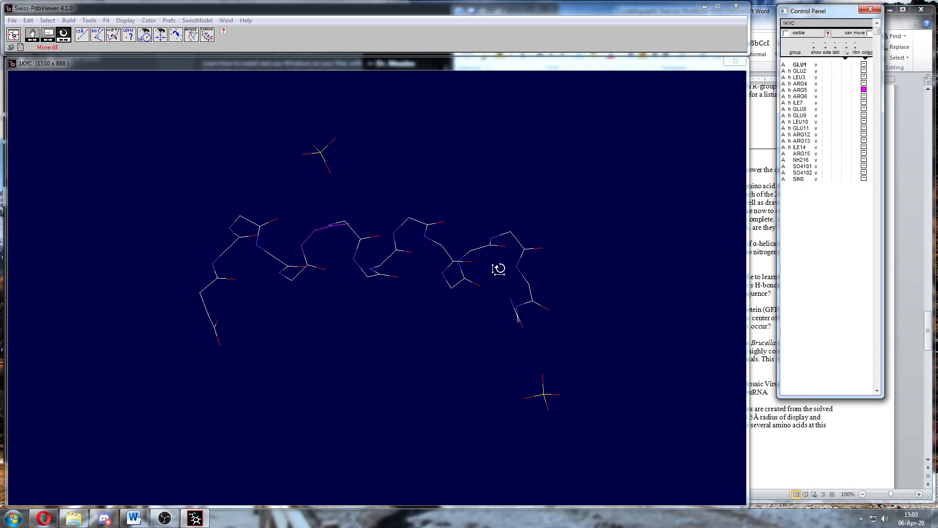
drag(391, 308, 145, 255)
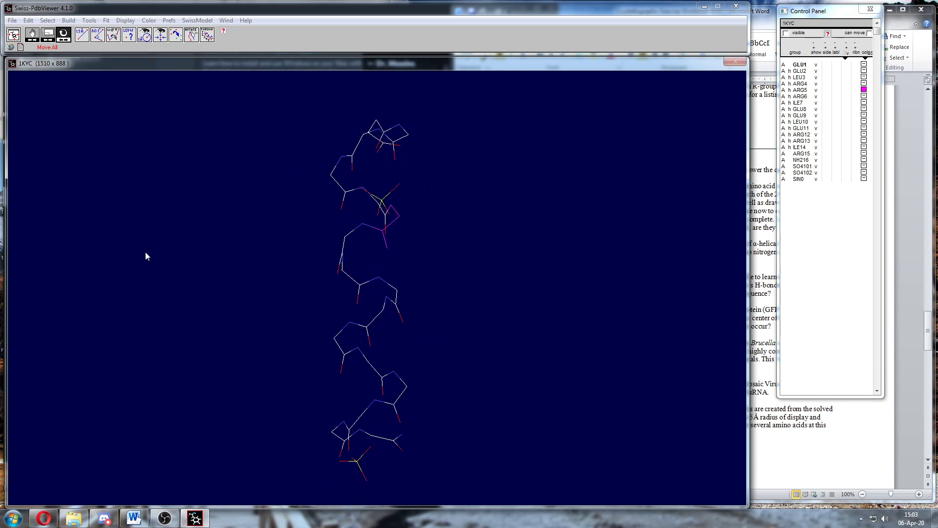
drag(454, 320, 399, 317)
drag(831, 64, 830, 104)
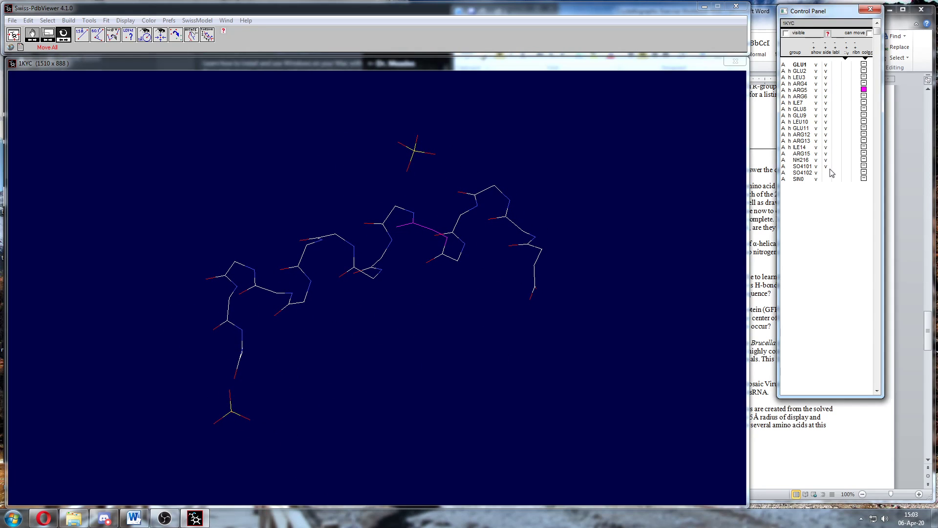
drag(352, 259, 372, 281)
click(826, 55)
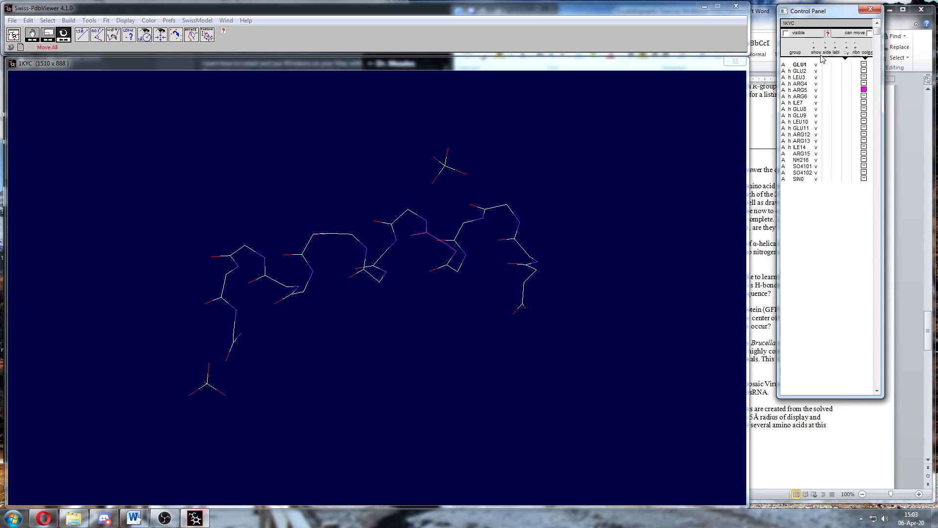
Examine up close how the carbonyl oxygens and amino nitrogens are arranged along the 1KYC helix backbone.
drag(412, 321, 405, 271)
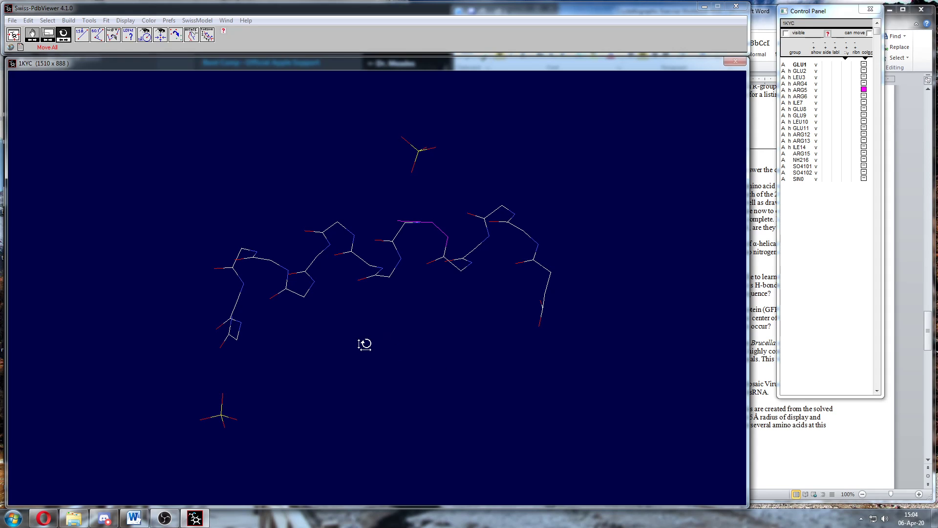
drag(365, 341, 343, 306)
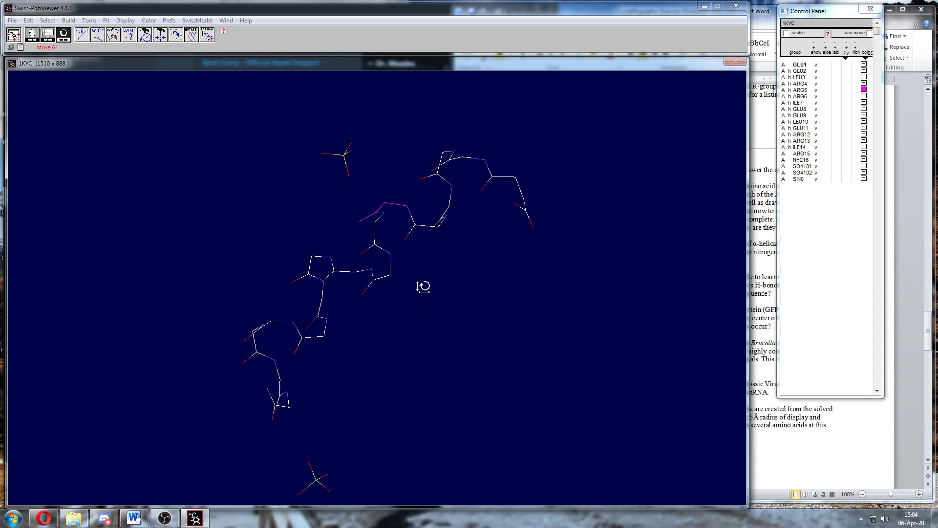
drag(423, 284, 458, 322)
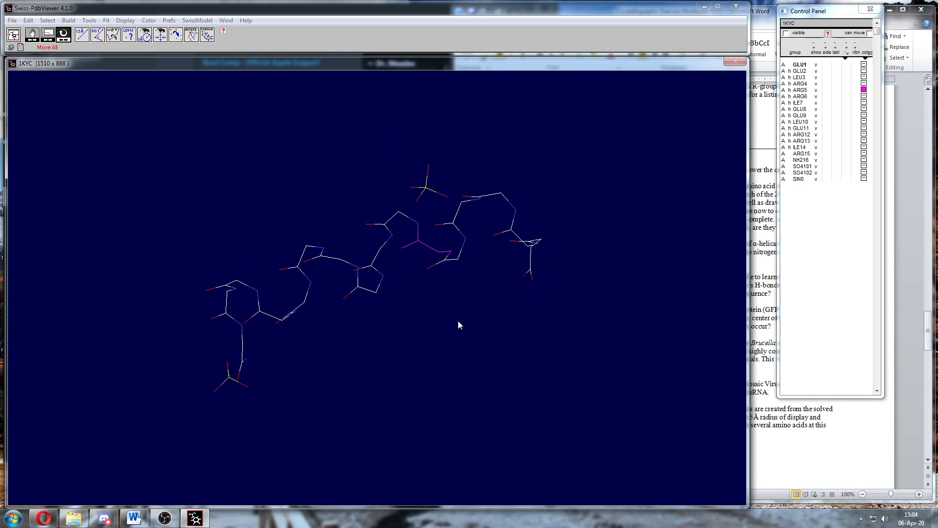
middle_drag(398, 264, 415, 294)
drag(334, 337, 374, 295)
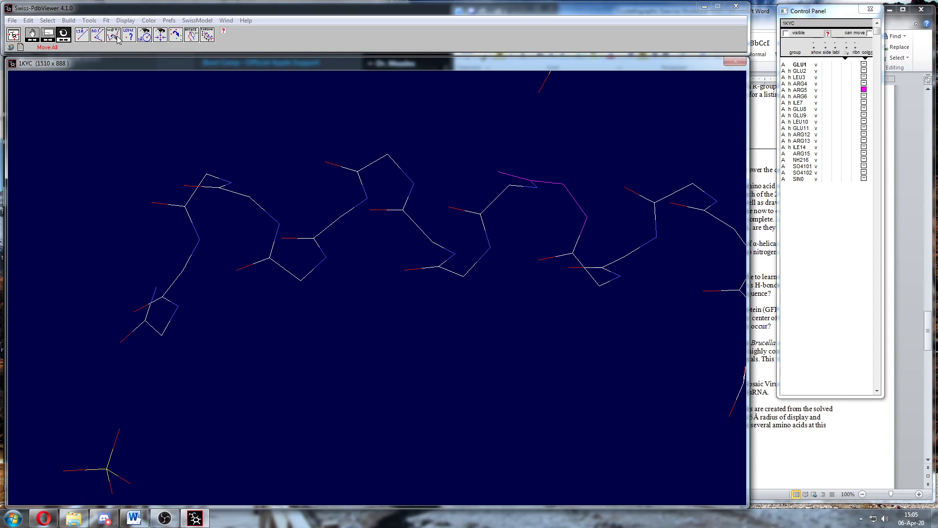
Measure the distance between GLU11's backbone nitrogen and ILE7's carbonyl oxygen in the 1KYC helix.
click(83, 35)
click(324, 258)
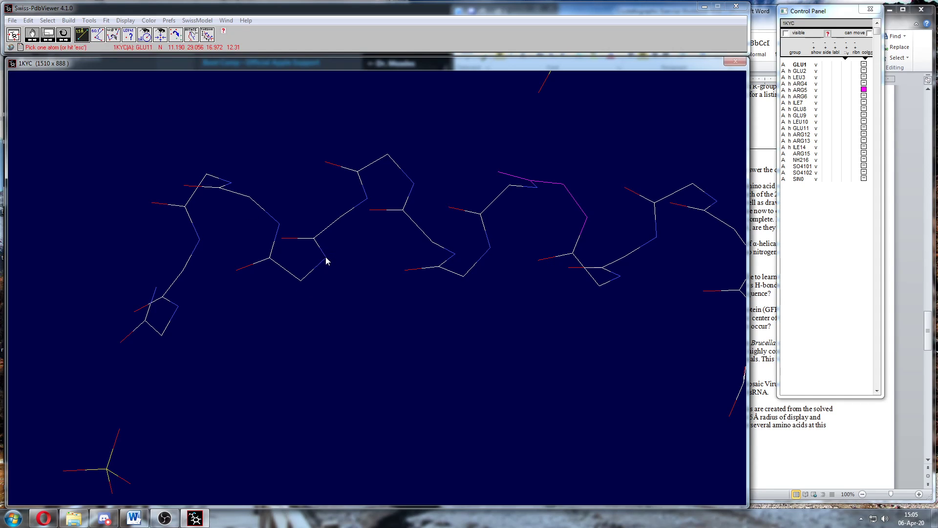
click(405, 270)
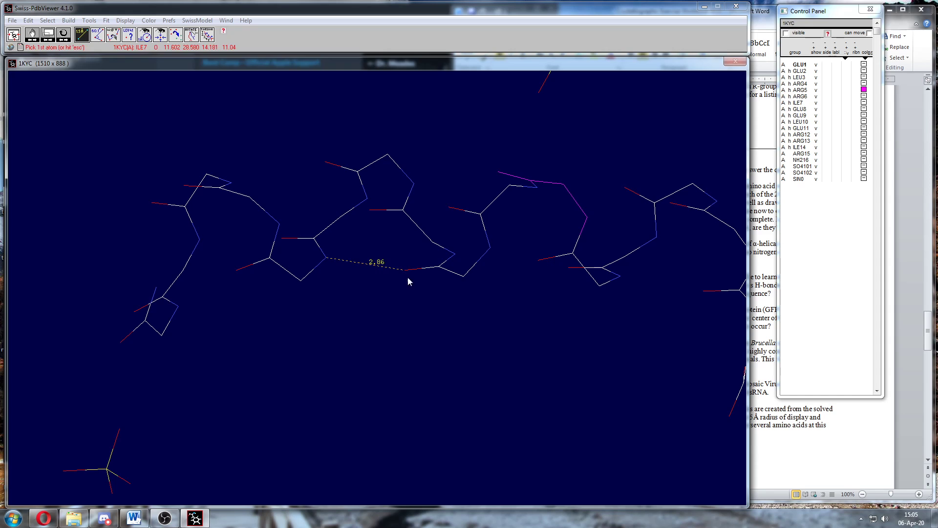
key(Escape)
Measure two more backbone hydrogen-bond distances, from ARG12's nitrogen and the adjacent turn's nitrogen to their facing carbonyl oxygens.
mouse_move(373, 278)
mouse_down()
mouse_move(373, 314)
mouse_move(376, 261)
mouse_move(374, 287)
mouse_move(366, 277)
mouse_up()
click(82, 36)
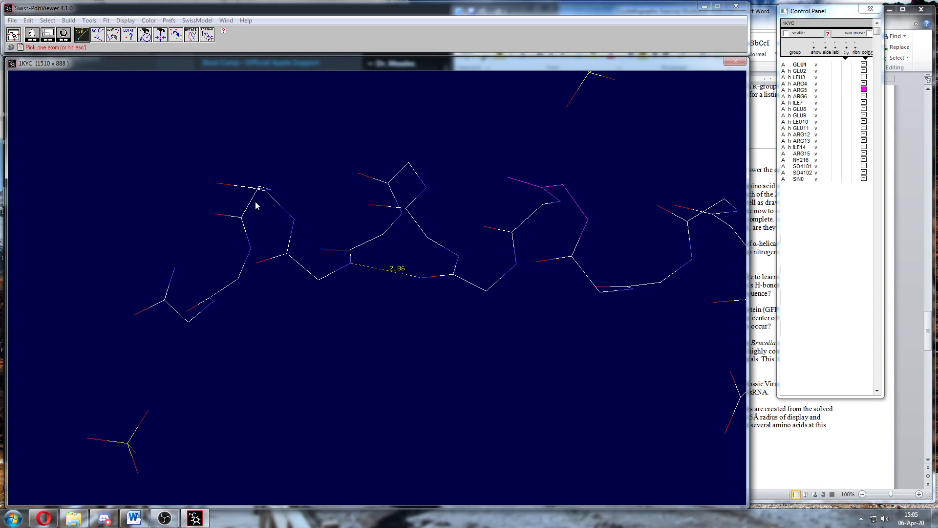
mouse_move(294, 221)
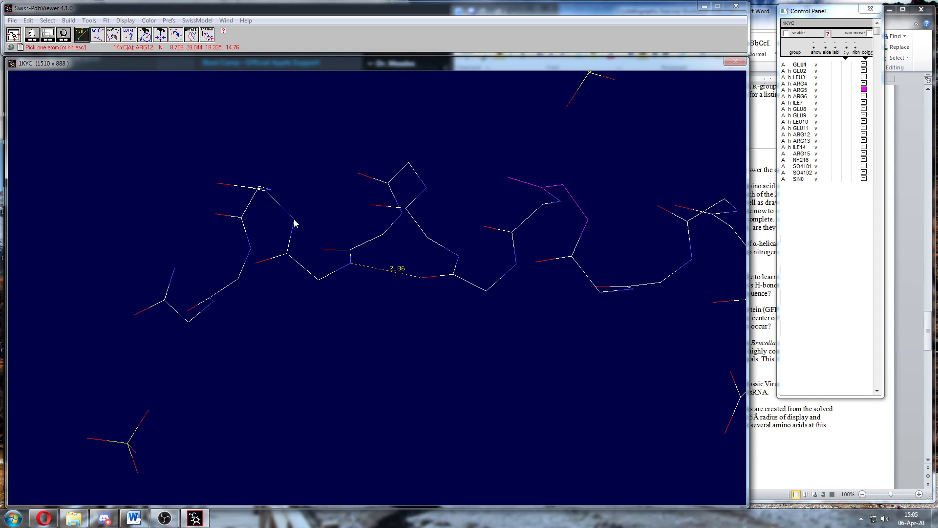
click(371, 206)
click(272, 192)
click(357, 174)
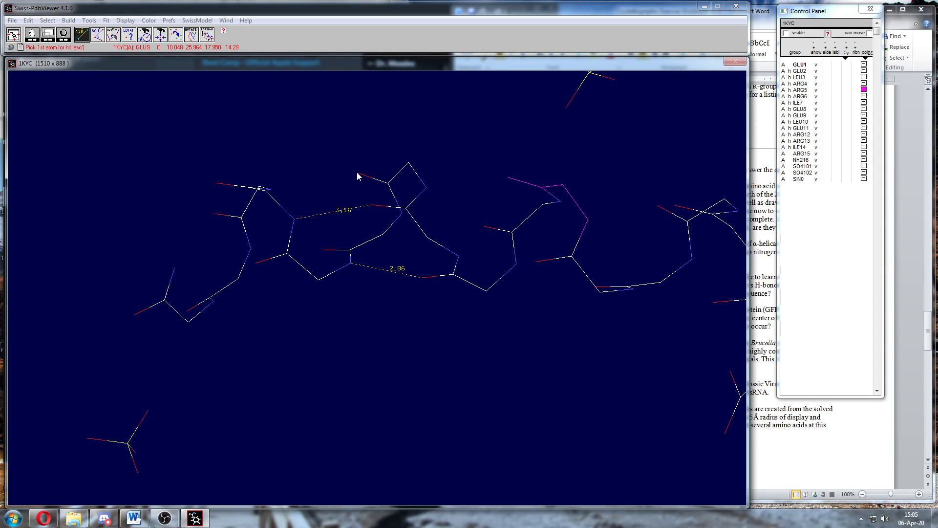
click(68, 37)
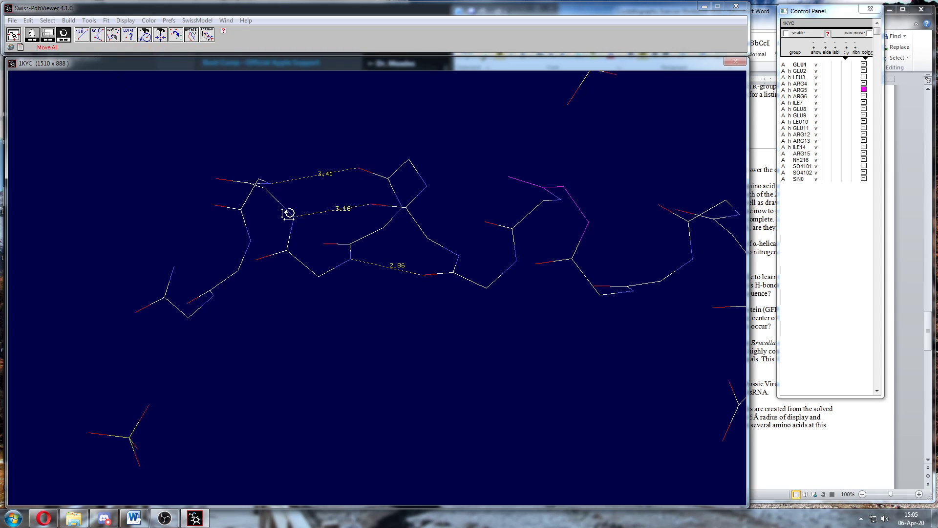
Label the two atoms joined by the 2.86 distance line, ILE7's oxygen and GLU11's nitrogen, with residue and atom names.
mouse_move(287, 212)
mouse_down()
mouse_move(291, 264)
mouse_move(289, 175)
mouse_move(291, 194)
mouse_up()
middle_drag(343, 291, 342, 240)
drag(454, 345, 463, 318)
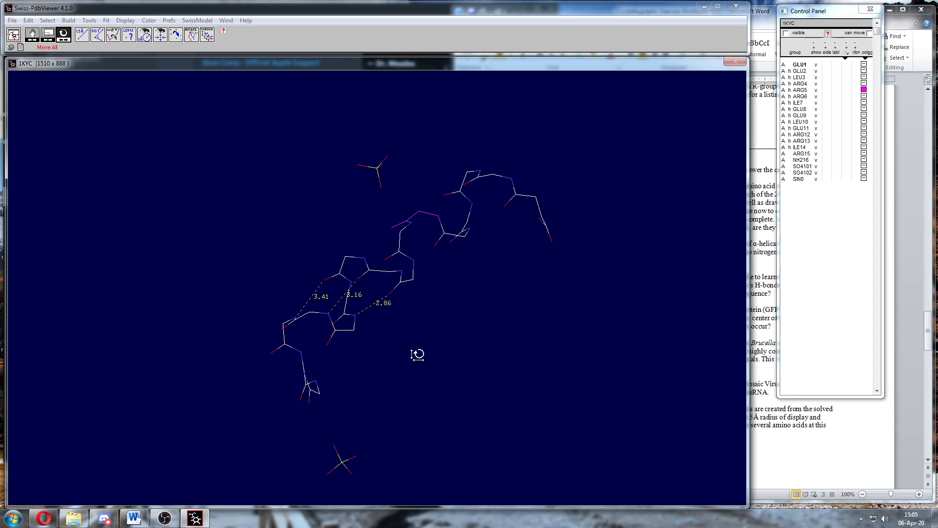
mouse_move(413, 352)
middle_down()
mouse_move(412, 337)
mouse_move(418, 351)
middle_up()
drag(429, 380, 431, 385)
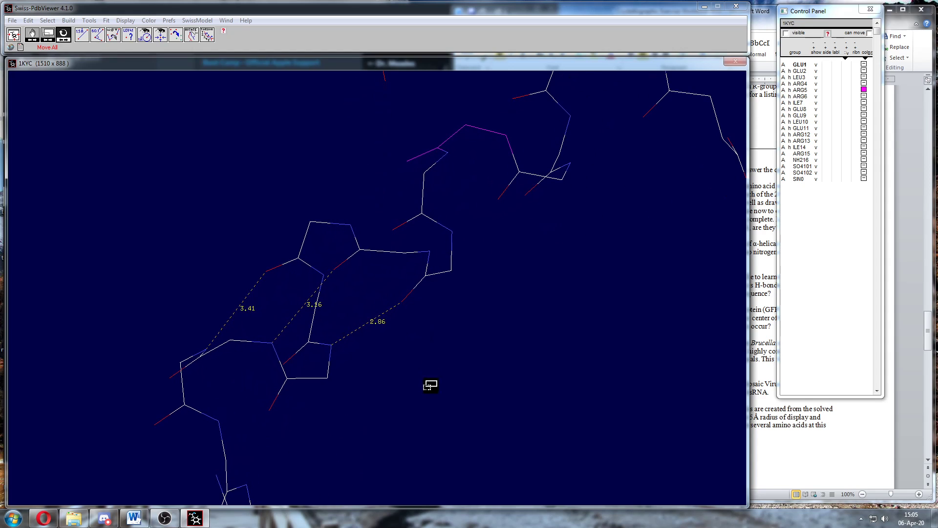
click(125, 38)
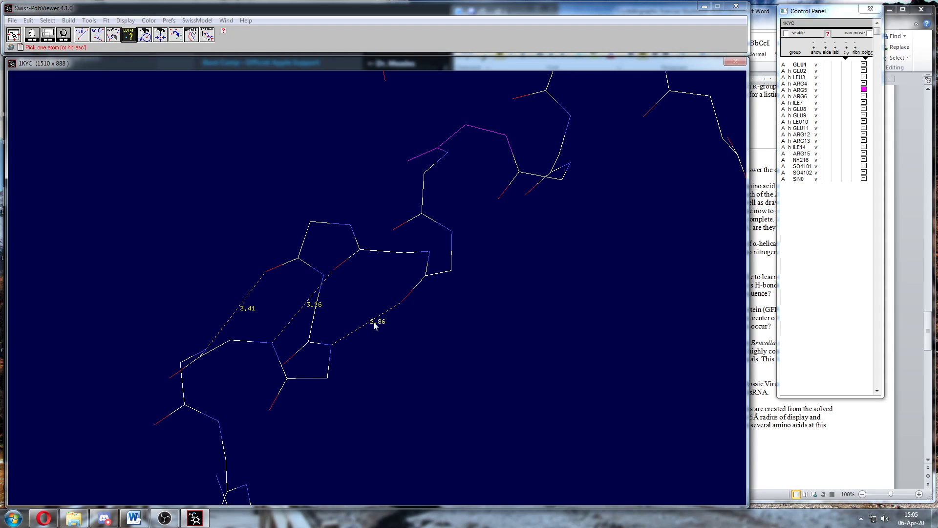
click(401, 300)
click(332, 345)
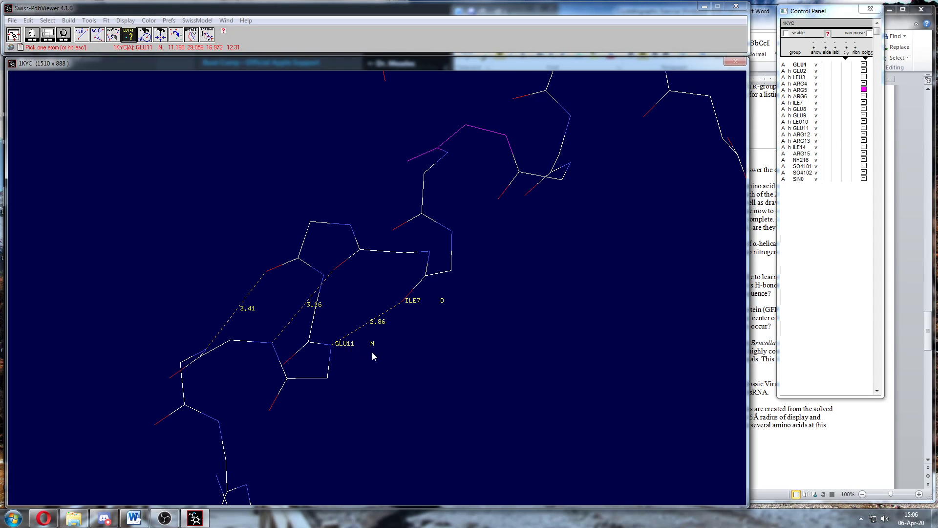
click(63, 33)
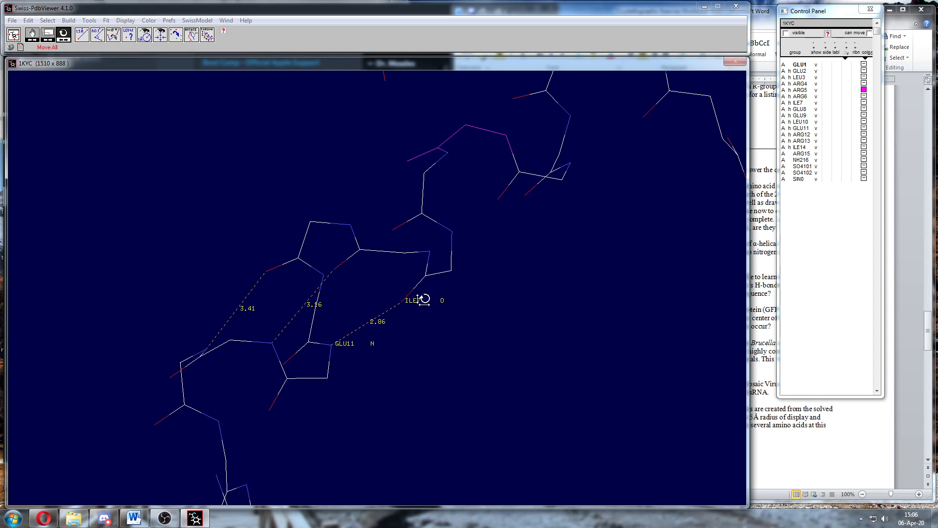
Locate ILE7 along the backbone by briefly showing its side chain, and hide the side chain again.
drag(423, 318, 417, 297)
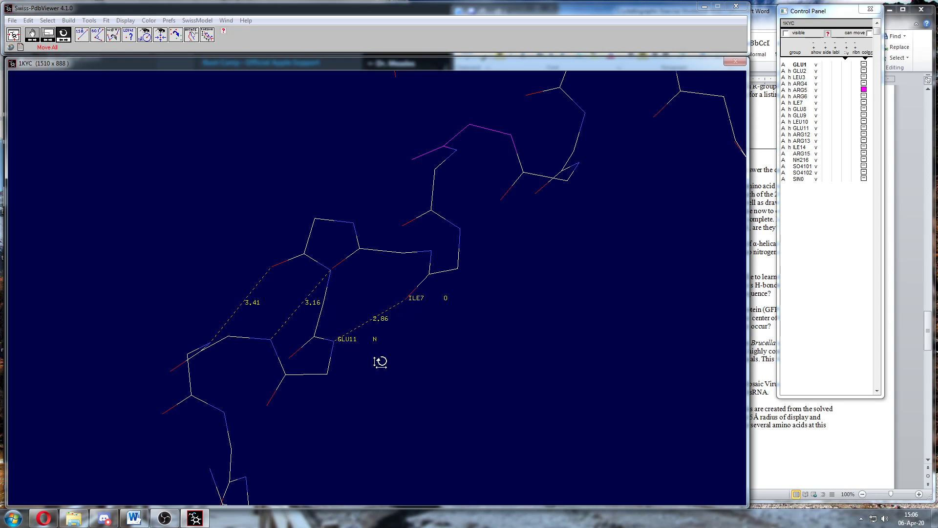
drag(380, 362, 384, 307)
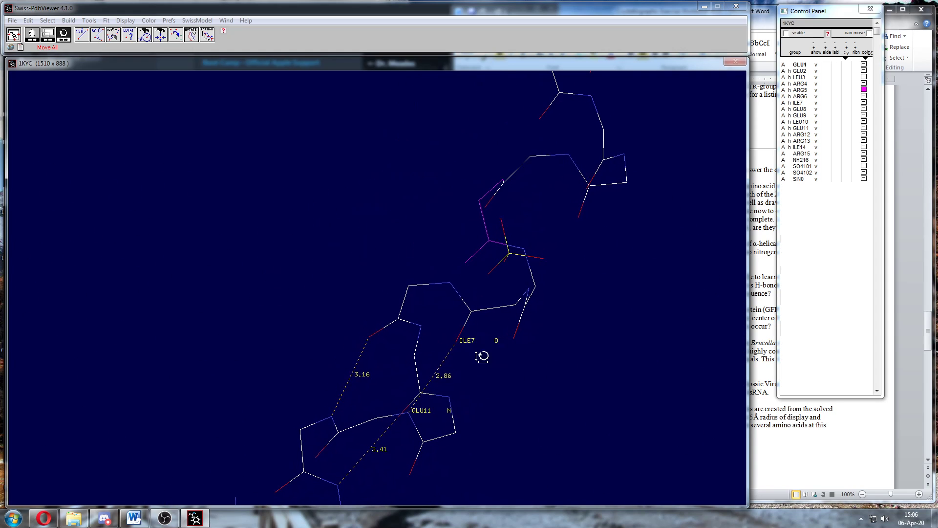
drag(481, 357, 419, 318)
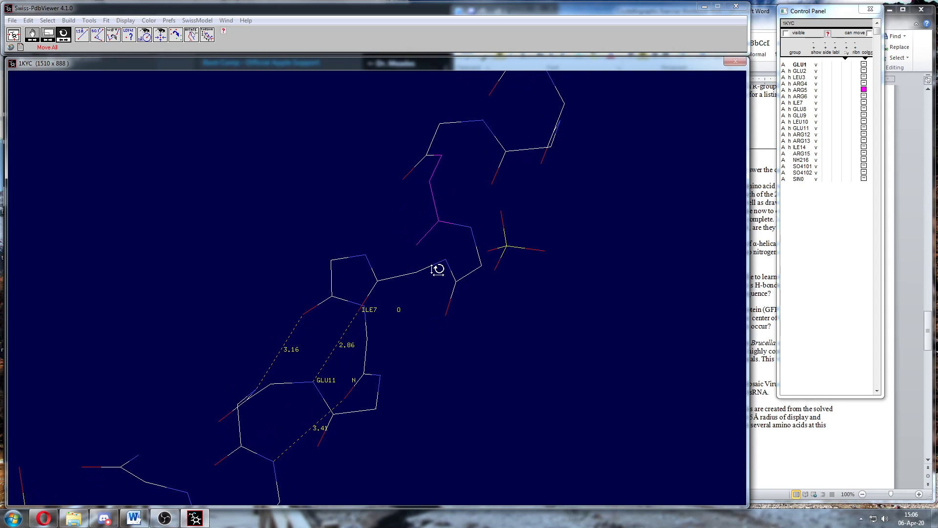
click(827, 103)
click(829, 103)
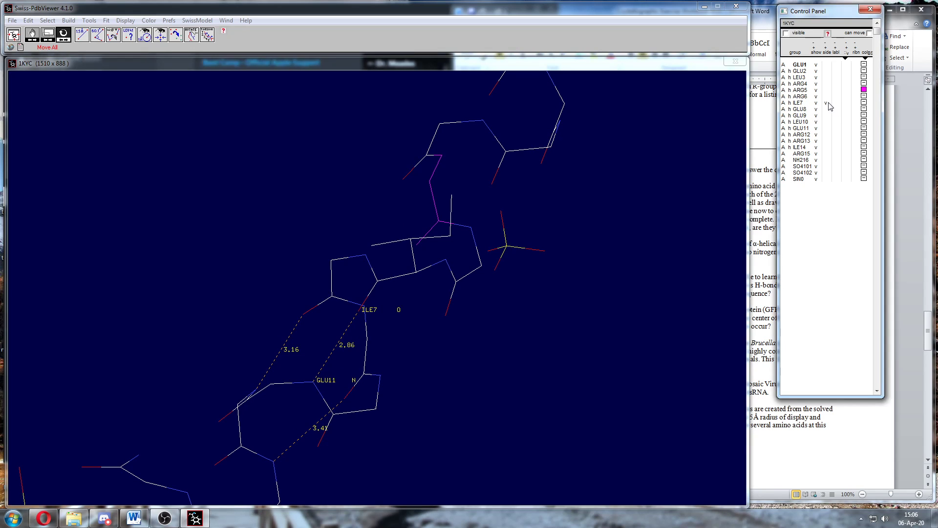
click(829, 104)
Label ILE7's backbone nitrogen and LEU3's carbonyl oxygen with their residue and atom names.
click(128, 35)
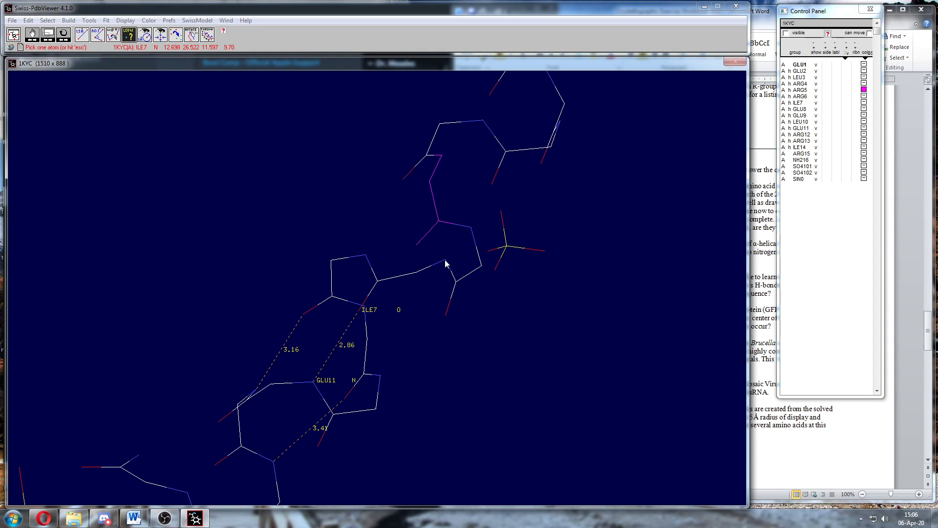
click(64, 35)
drag(530, 313, 516, 317)
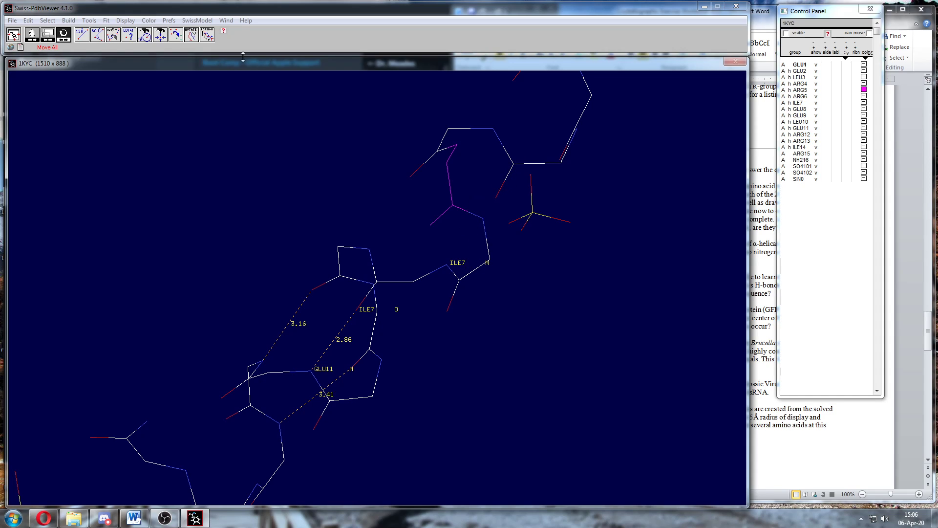
click(129, 35)
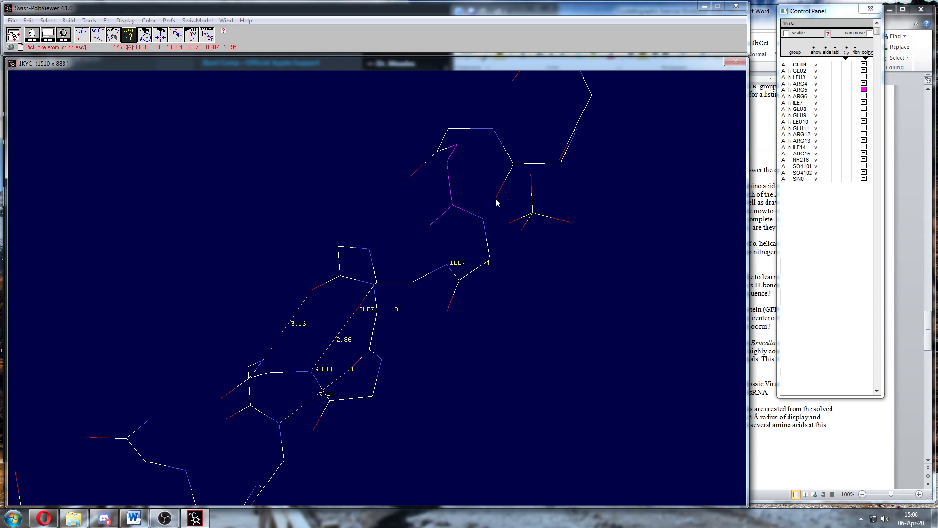
click(70, 37)
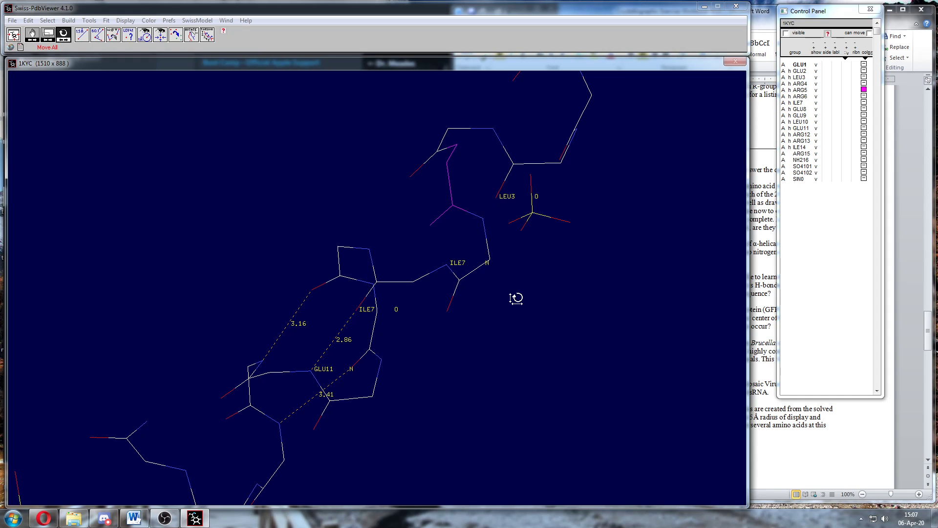
Orient the helix to look down its axis, and show the side chains of GLU1 and GLU2.
drag(515, 295, 496, 307)
drag(440, 339, 445, 302)
drag(528, 264, 488, 285)
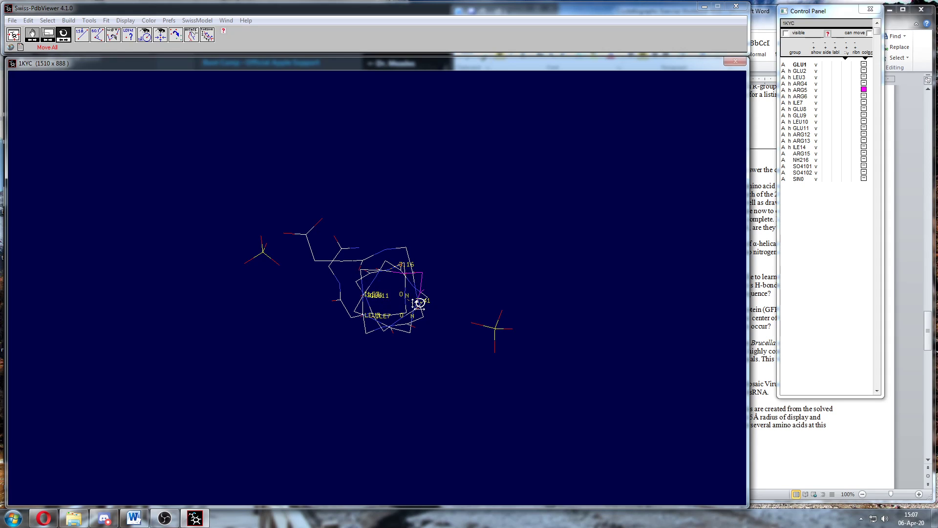
mouse_move(425, 352)
mouse_down()
mouse_move(426, 297)
mouse_move(424, 337)
mouse_up()
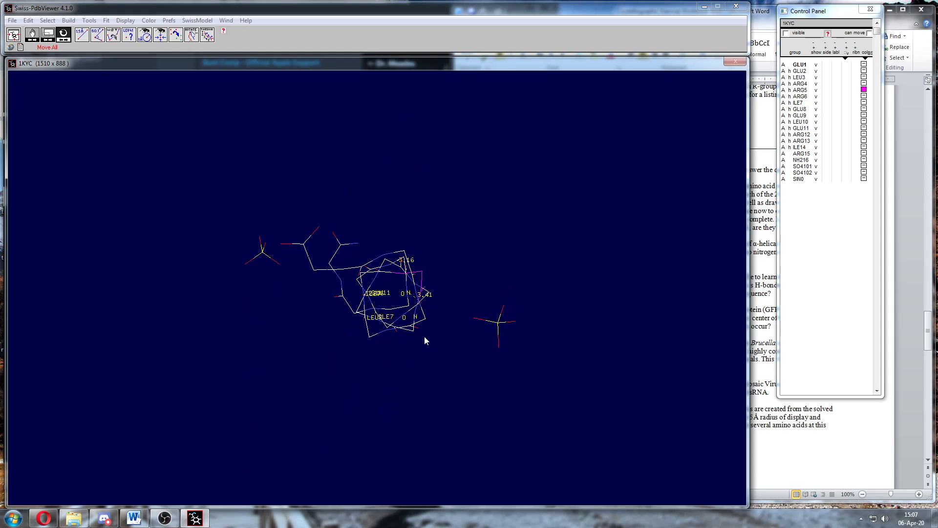
click(828, 65)
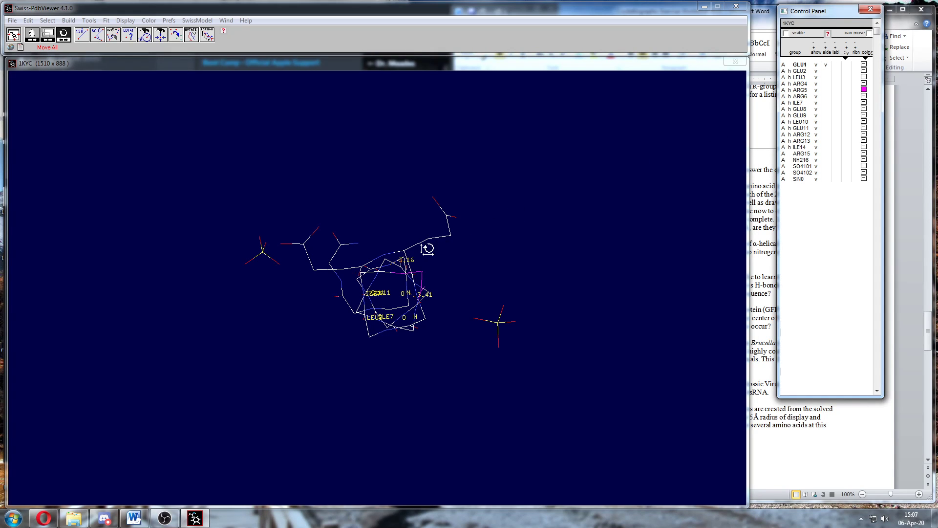
drag(441, 284, 458, 273)
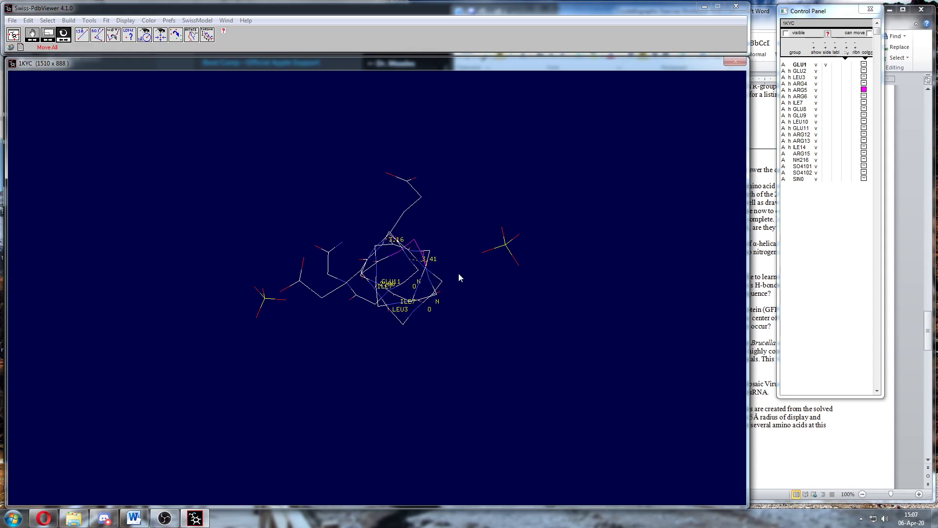
click(826, 71)
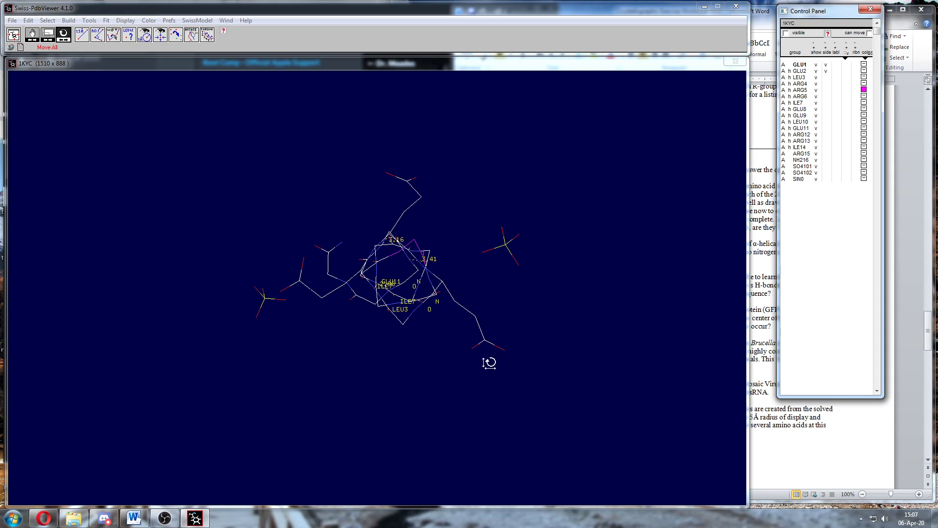
Show the side chains of LEU3, ARG4 and ARG5 around the helix in the end-on view.
drag(456, 394, 457, 355)
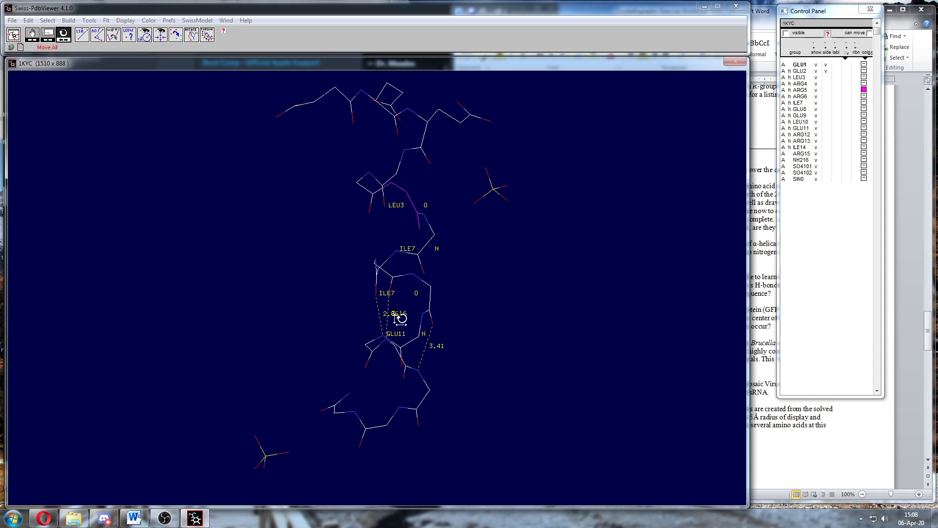
mouse_move(494, 247)
mouse_down()
mouse_move(492, 283)
mouse_move(492, 257)
mouse_up()
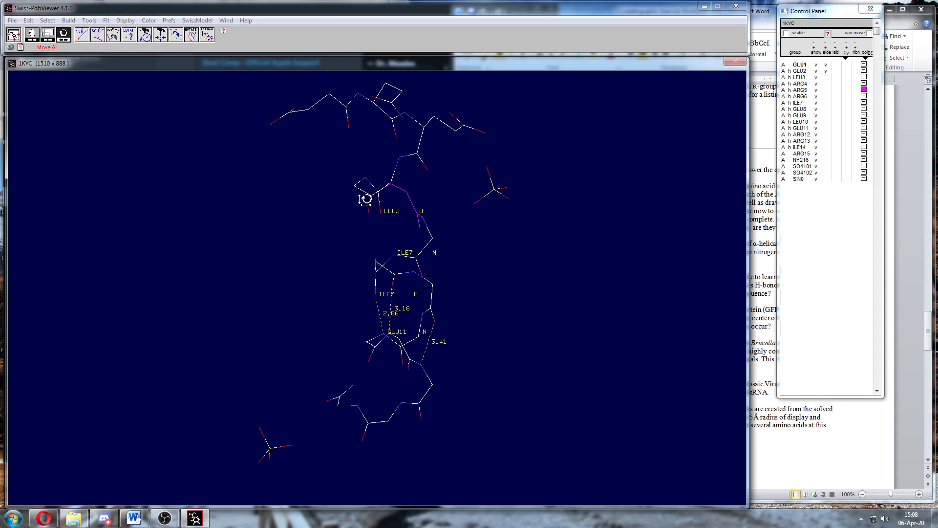
drag(502, 256, 503, 289)
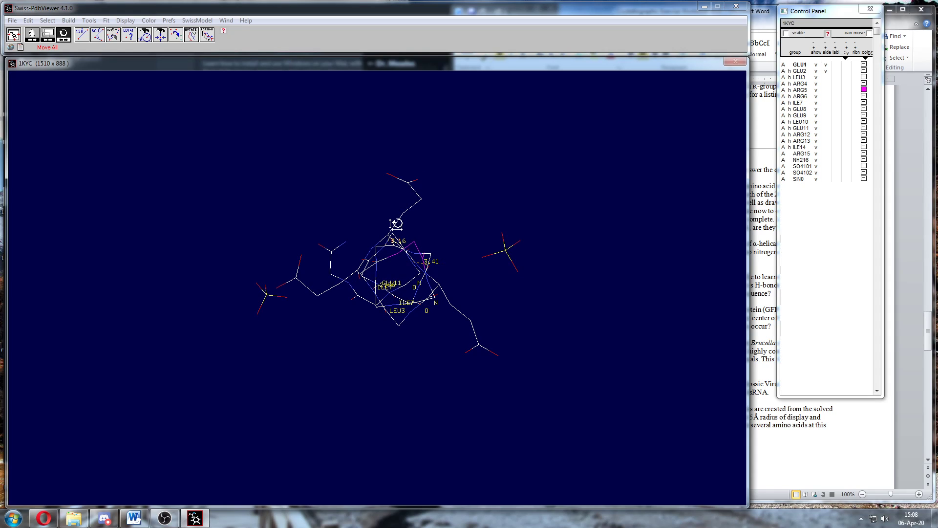
click(826, 66)
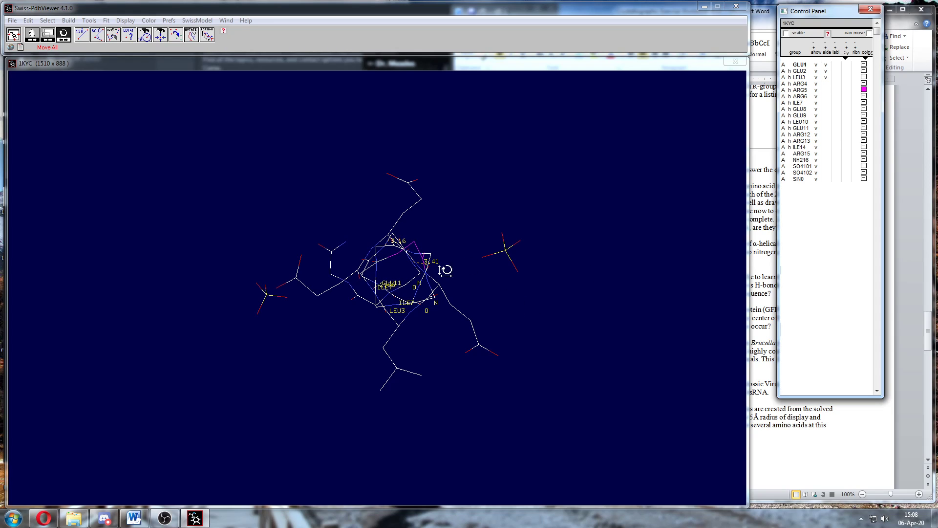
click(826, 85)
click(826, 90)
mouse_move(439, 272)
mouse_down()
mouse_move(437, 237)
mouse_move(433, 261)
mouse_up()
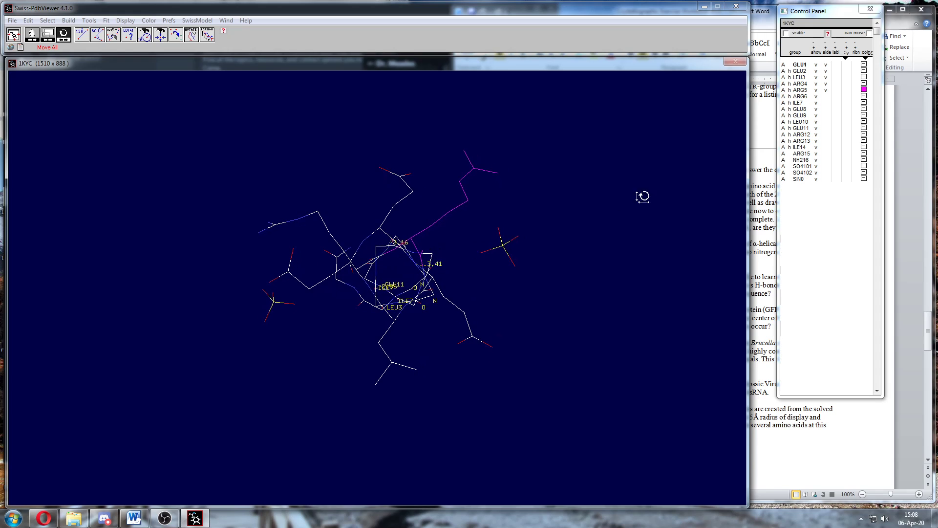
Show the side chains of all remaining 1KYC residues, from ARG6 onward.
click(827, 99)
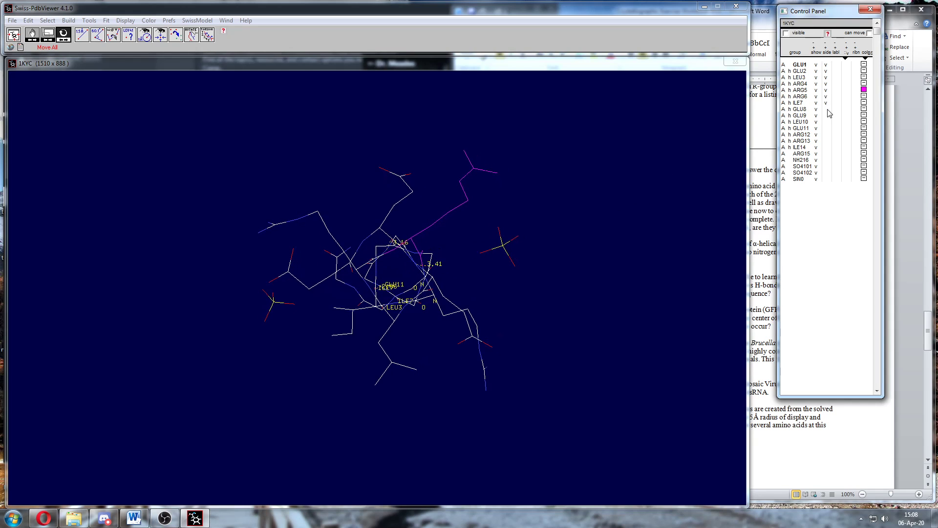
click(826, 110)
click(825, 116)
click(826, 135)
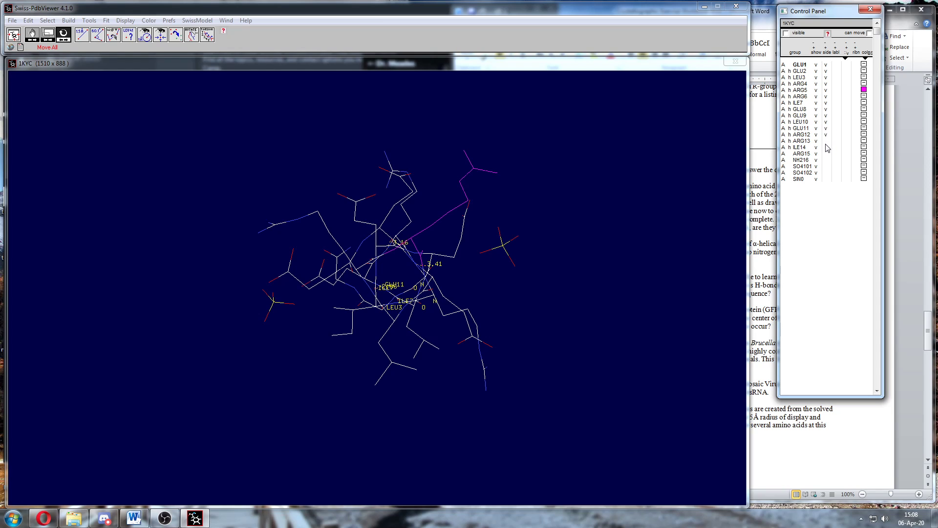
click(825, 141)
Display the ribbon for all 1KYC groups and turn the helix to inspect its coil from the side.
drag(443, 300, 401, 203)
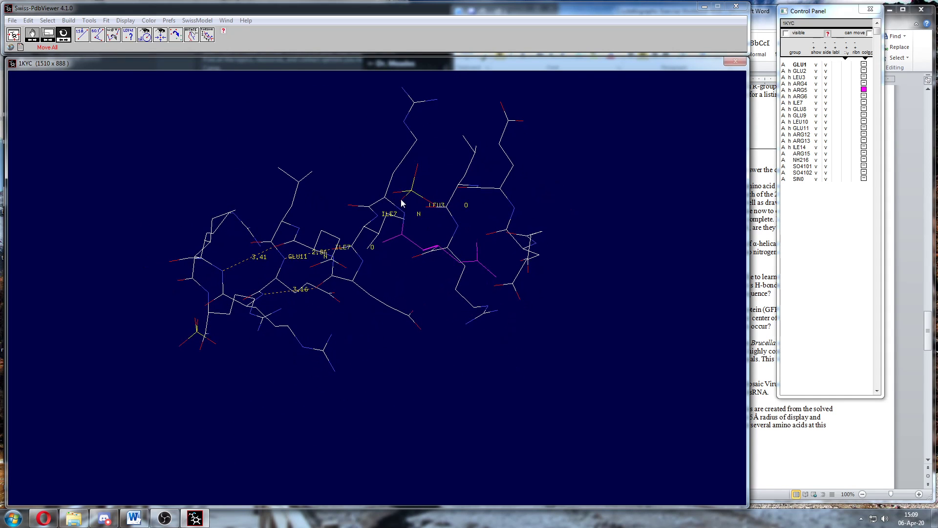
click(882, 304)
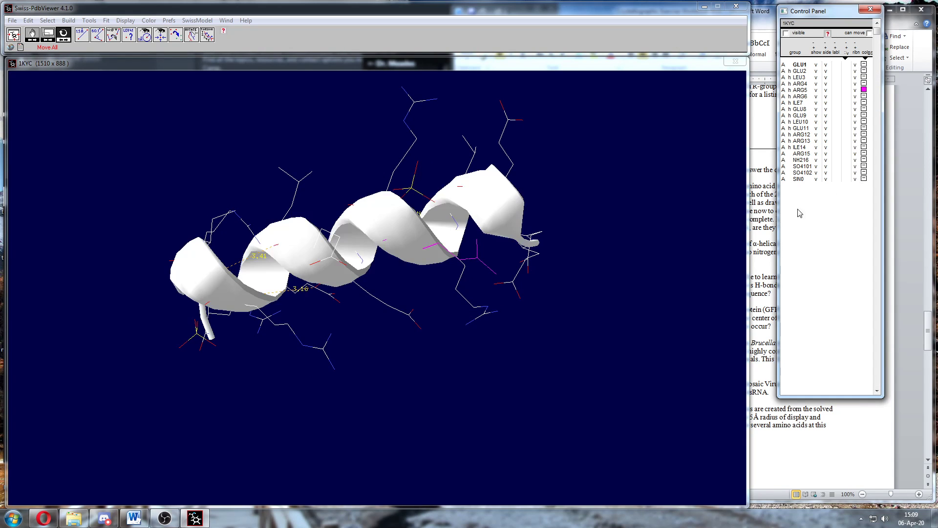
drag(365, 308, 340, 357)
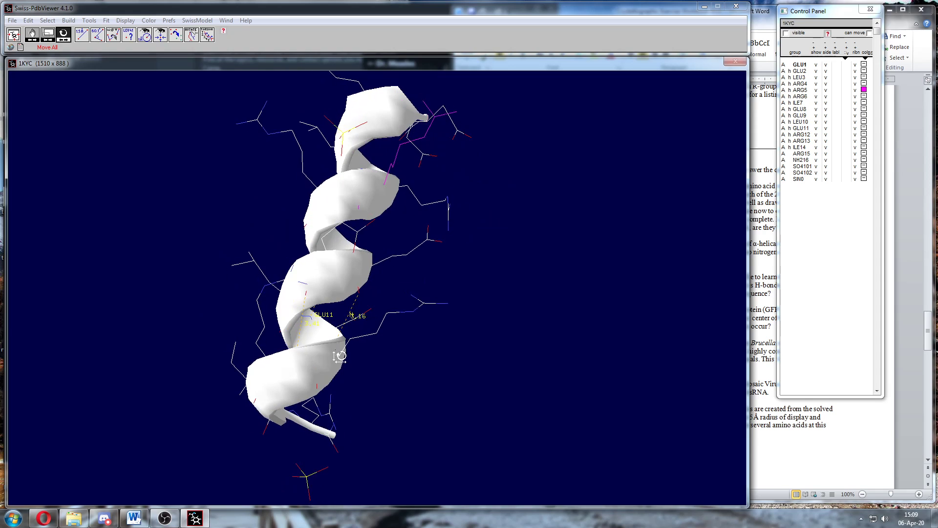
Replace the ribbon with a dotted surface on all 1KYC groups, inspect it from another angle, and remove the surface.
click(860, 56)
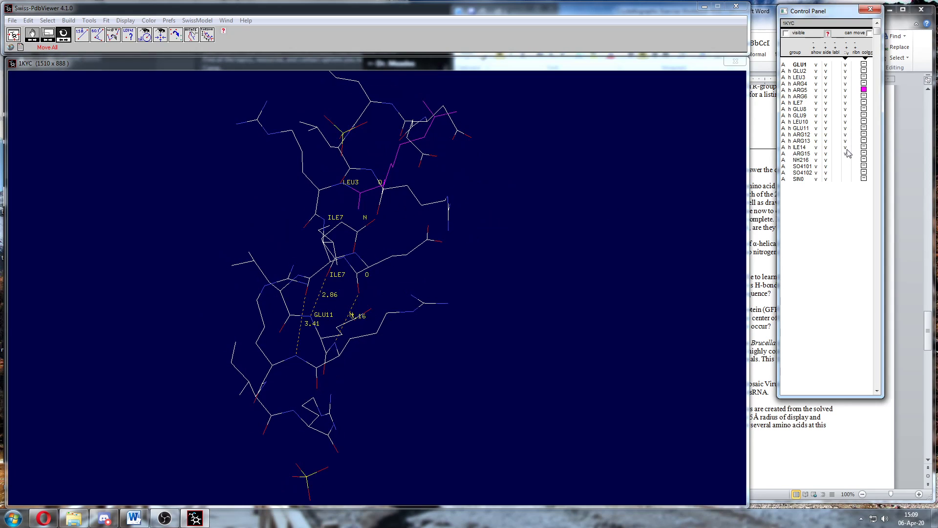
drag(395, 286, 347, 289)
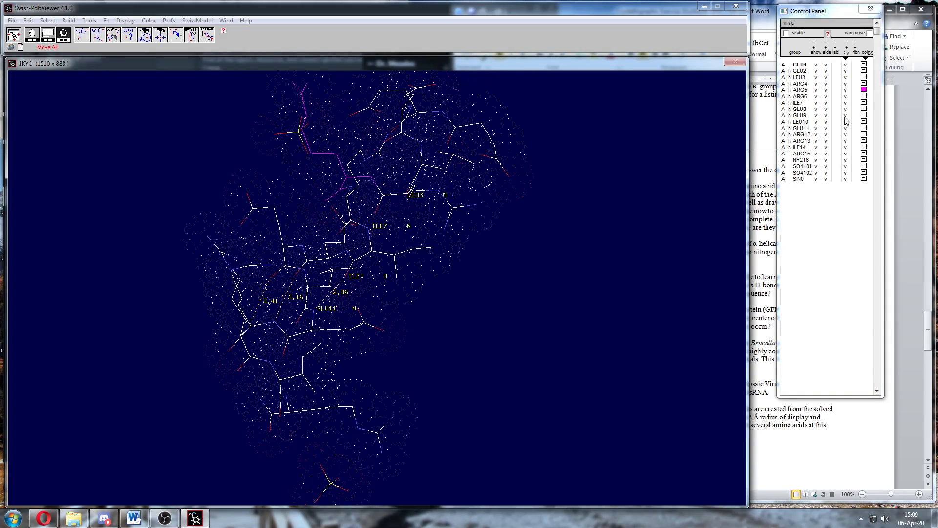
drag(846, 65, 847, 99)
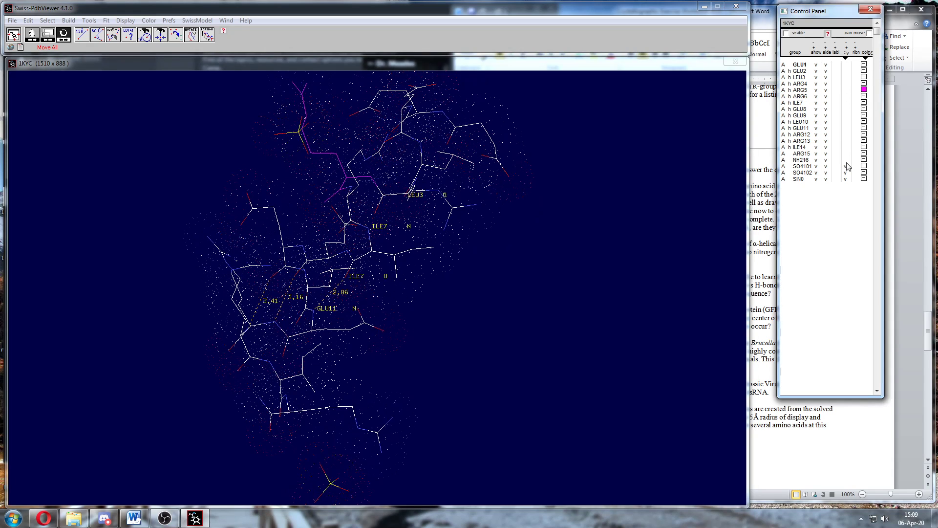
Check the workbook's next practice entry in Word, then return to Swiss-PdbViewer and close the 1KYC structure.
click(758, 375)
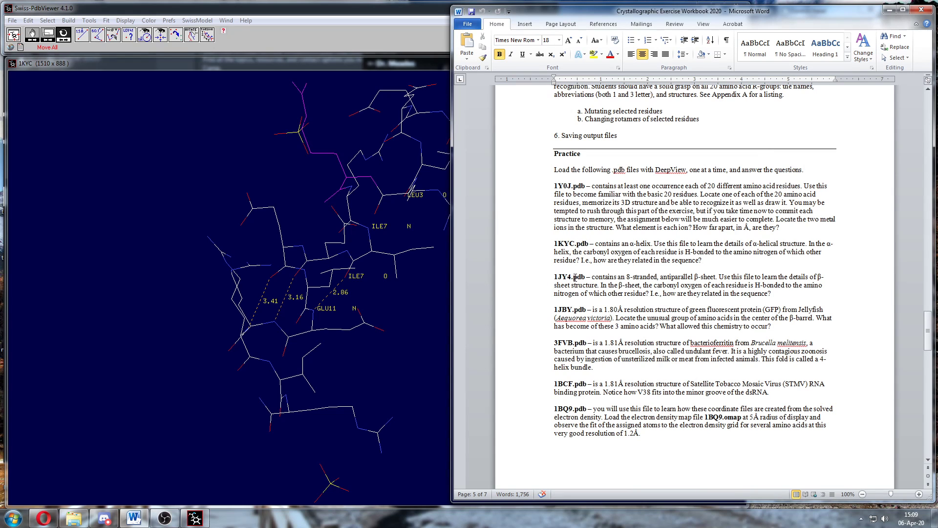
click(11, 21)
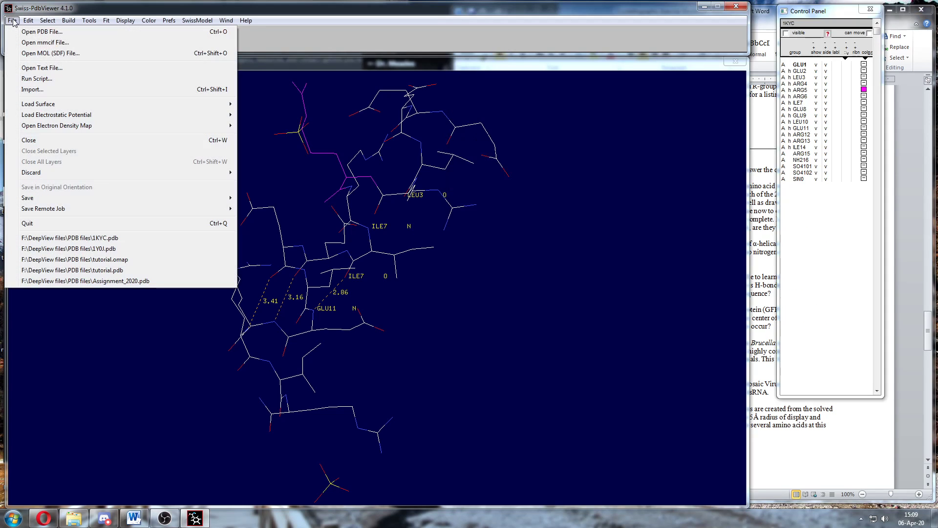
click(47, 140)
Open 1JY4.pdb from the PDB files folder with only 1 model loaded, and dismiss the message and the load log.
click(13, 20)
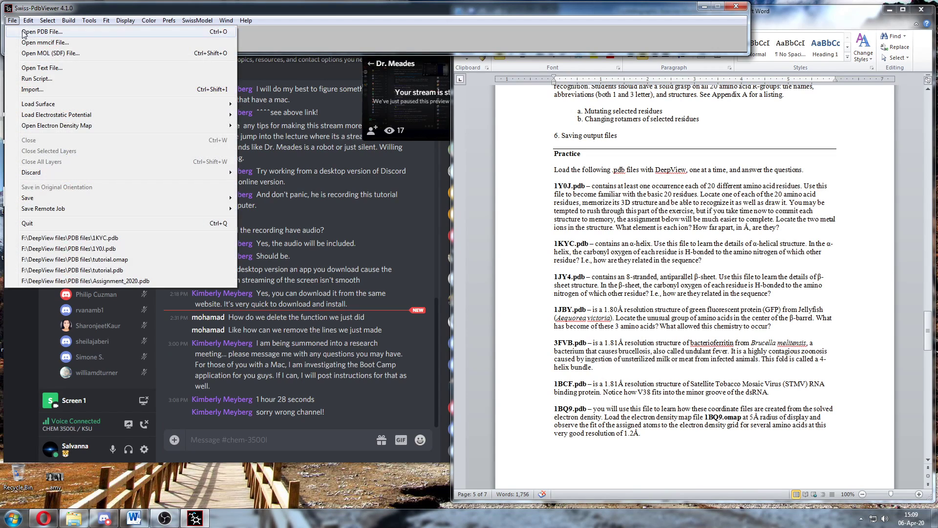
click(29, 28)
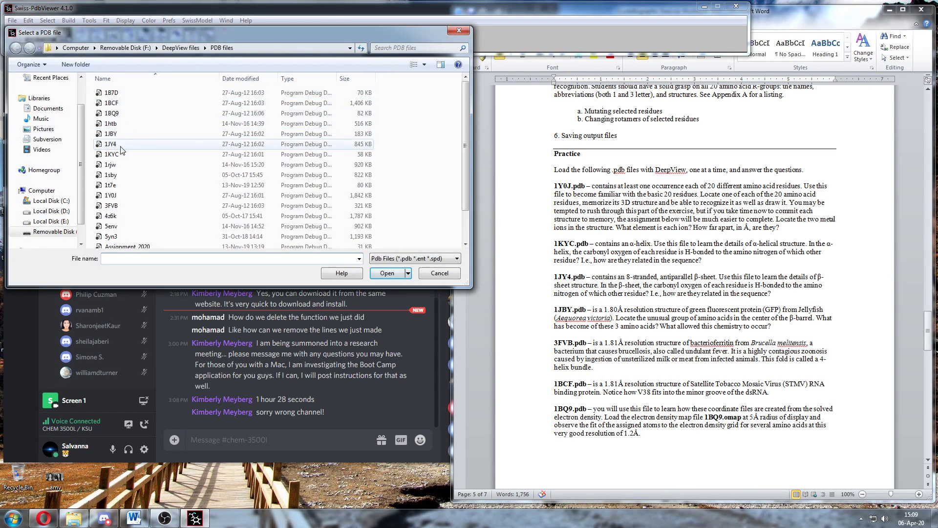
click(125, 144)
click(386, 275)
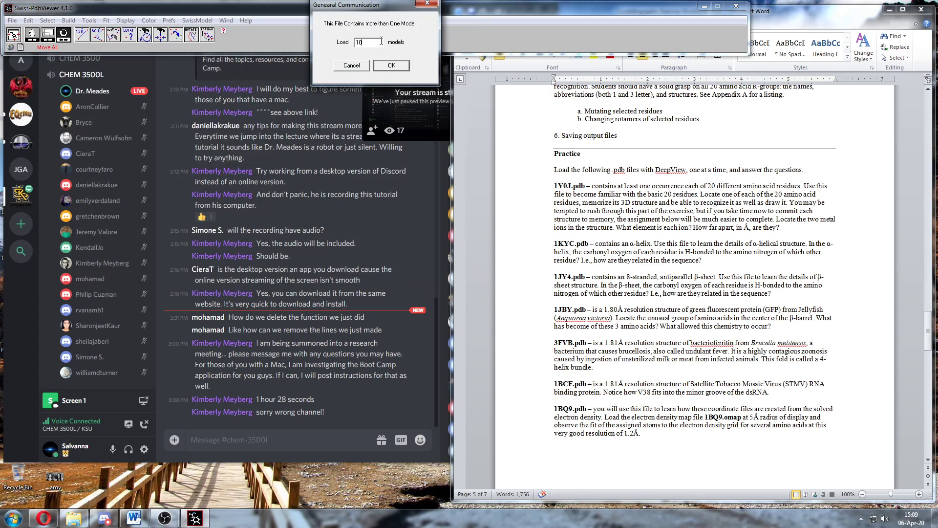
key(BackSpace)
click(391, 65)
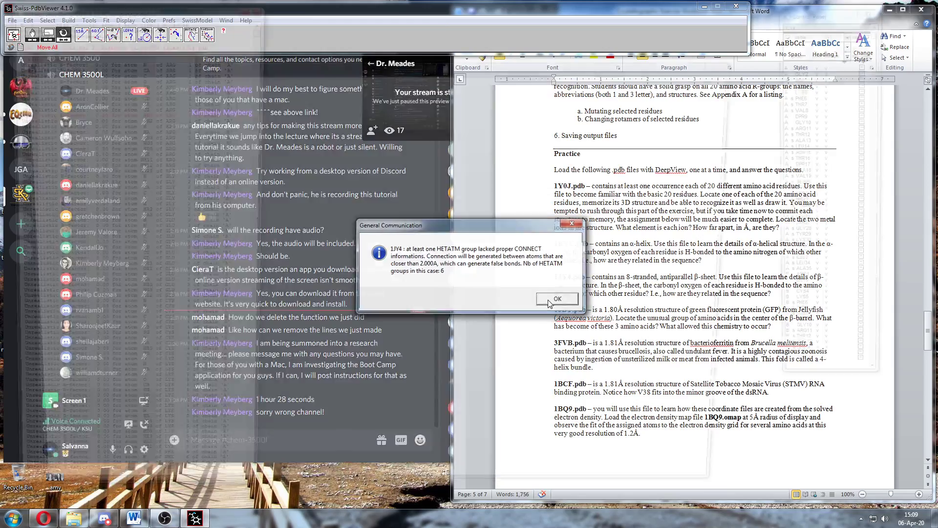
click(547, 300)
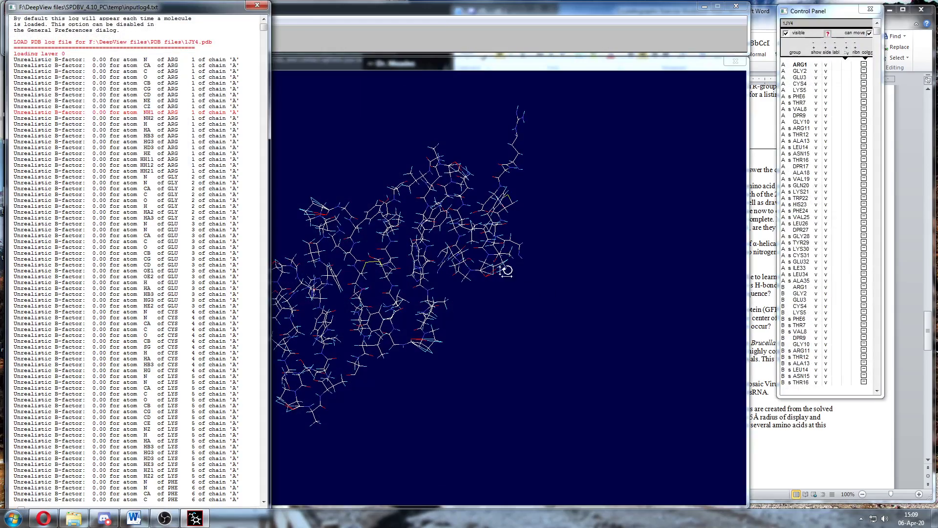
click(257, 7)
Hide the hydrogens and all side chains of 1JY4 to leave only the backbone on display.
drag(405, 314, 308, 263)
click(125, 20)
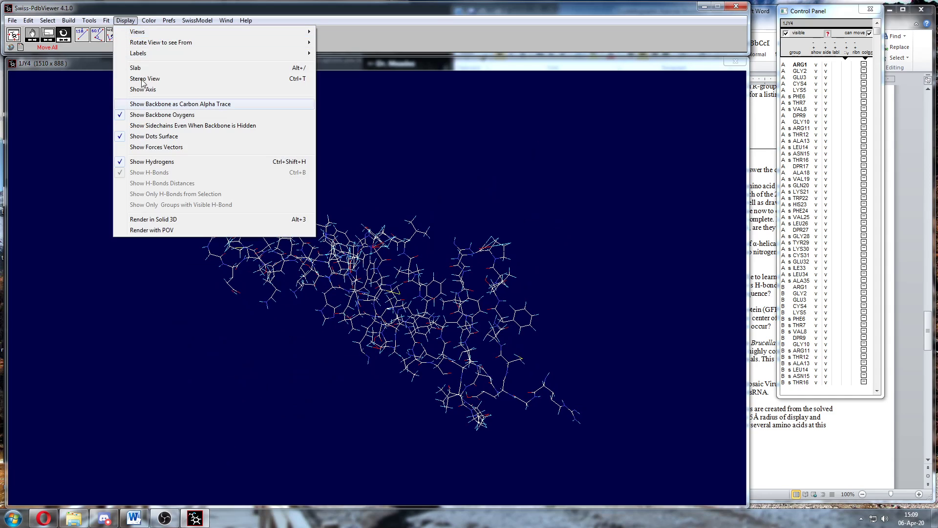
click(153, 162)
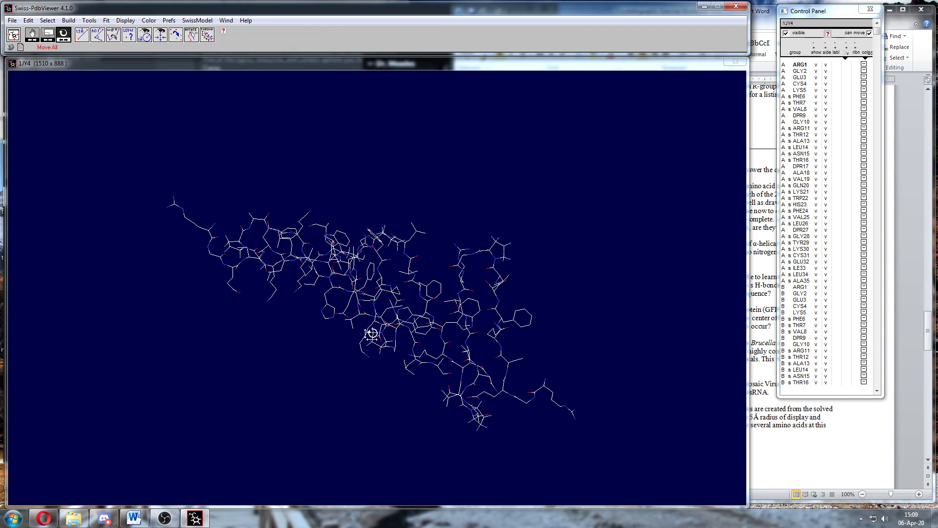
drag(398, 263, 374, 279)
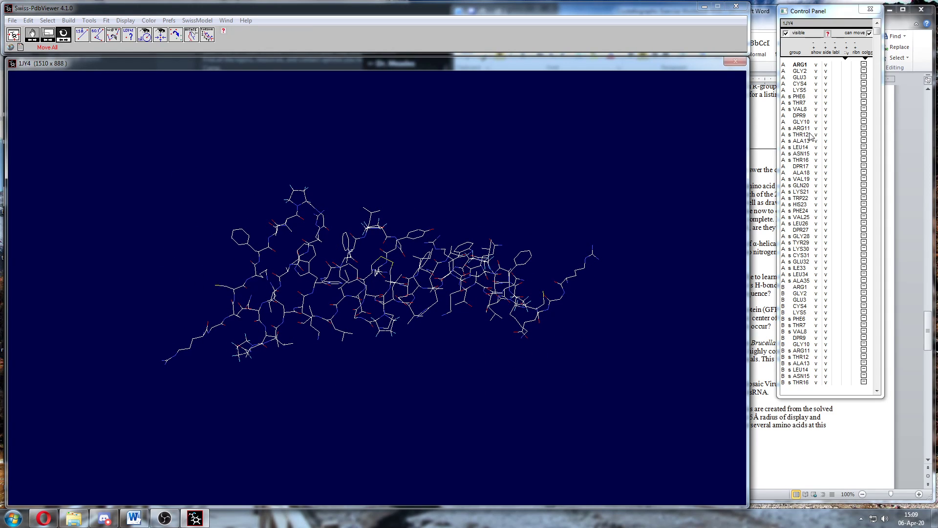
click(828, 52)
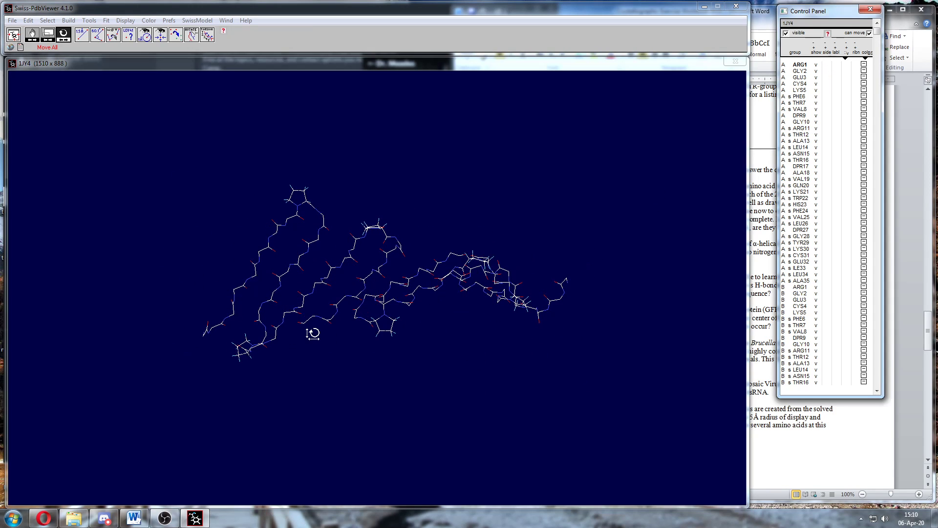
Examine the antiparallel backbone strands of 1JY4 enlarged and face-on, comparing carbonyl oxygens and amino nitrogens on neighbouring strands.
drag(354, 324, 379, 364)
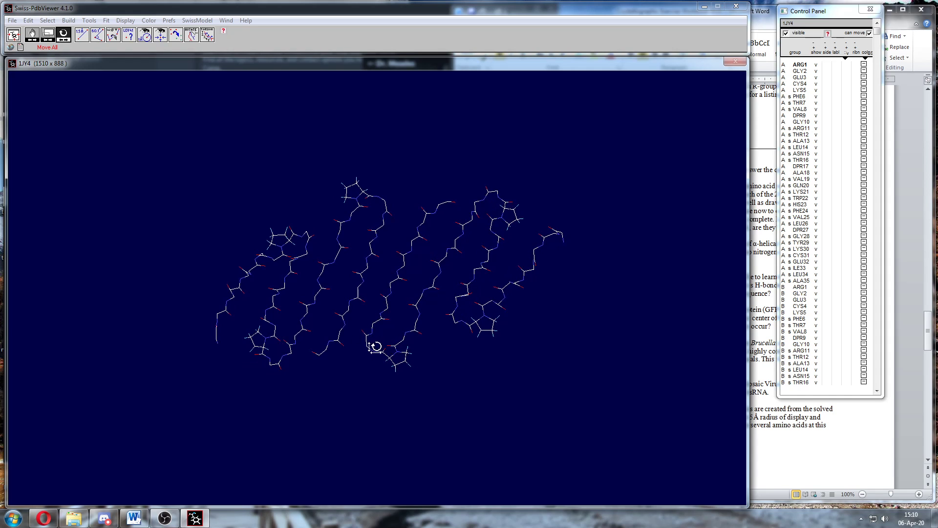
mouse_move(368, 363)
mouse_down()
mouse_move(381, 286)
mouse_move(381, 318)
mouse_move(418, 321)
mouse_move(385, 321)
mouse_move(379, 295)
mouse_move(373, 362)
mouse_move(378, 282)
mouse_move(379, 358)
mouse_move(389, 372)
mouse_move(381, 339)
mouse_move(377, 360)
mouse_move(358, 349)
mouse_up()
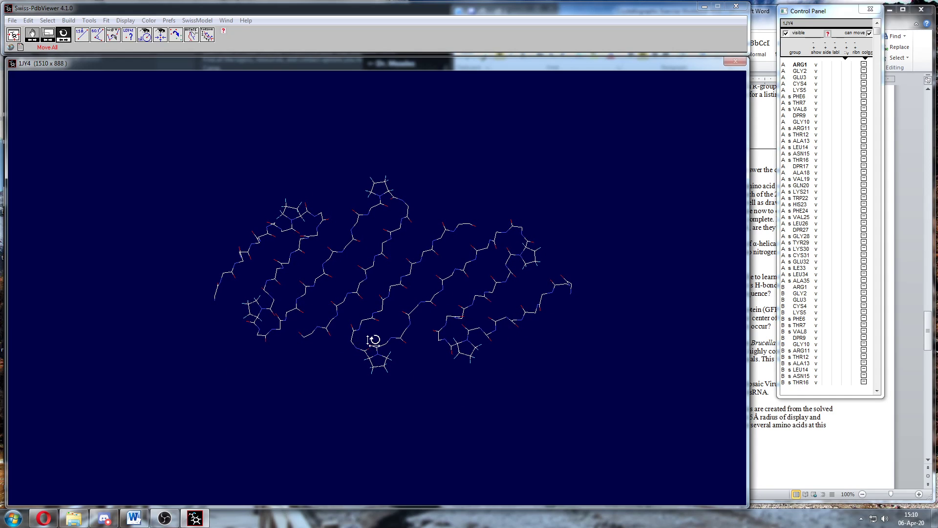
middle_drag(374, 339, 383, 366)
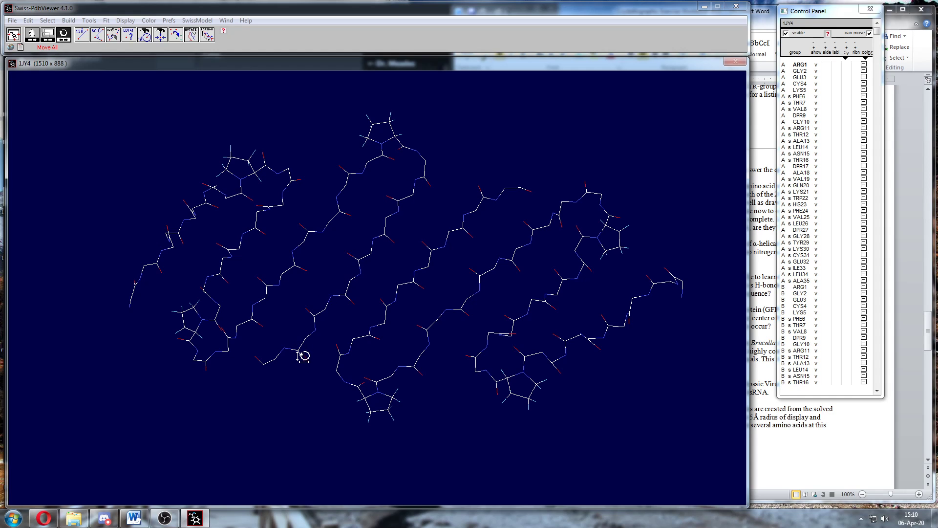
drag(377, 268, 404, 274)
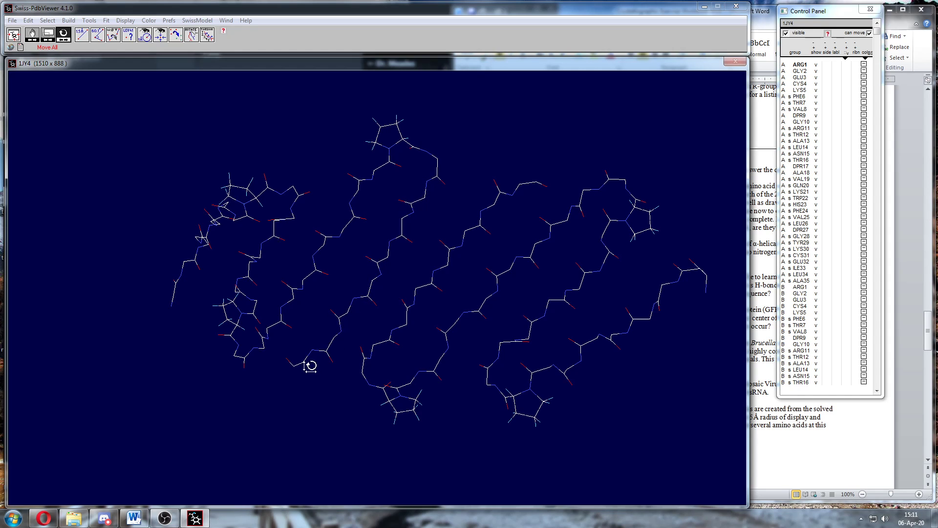
drag(349, 245, 357, 245)
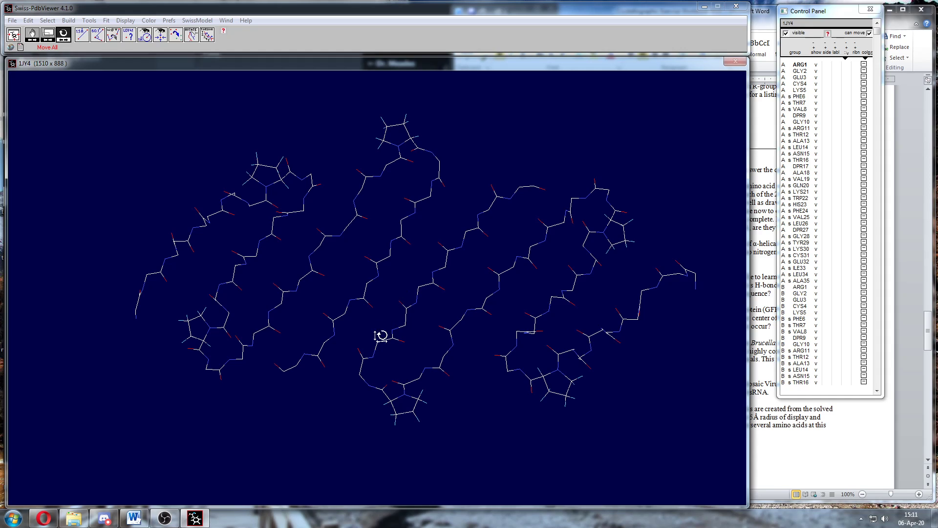
drag(381, 336, 404, 329)
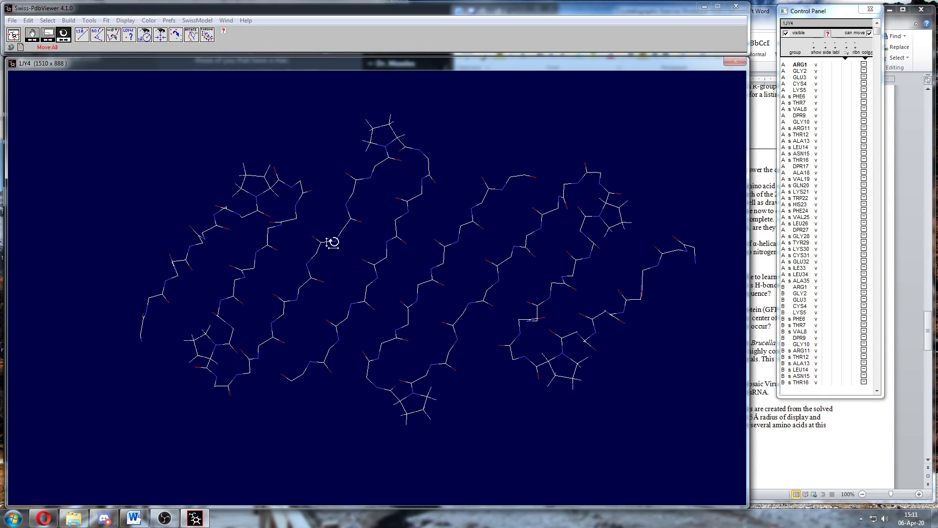
Measure the distance between a backbone nitrogen and the facing carbonyl oxygen on the adjacent central strand.
click(82, 35)
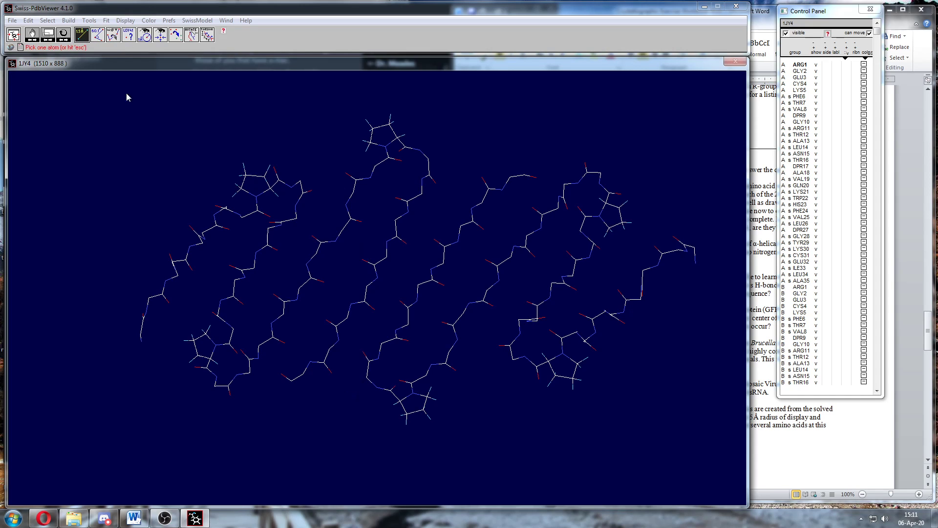
click(363, 262)
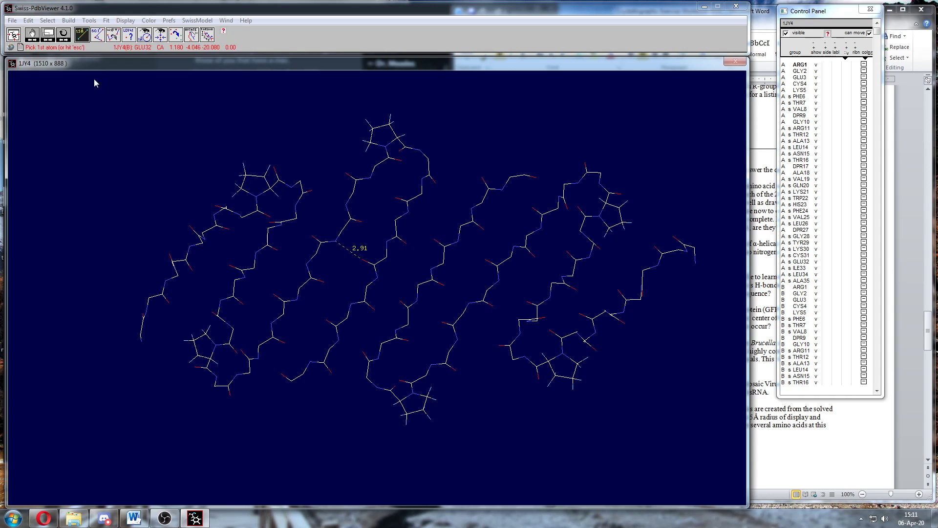
click(65, 35)
Examine the overall shape and twist of the whole 1JY4 beta sheet from face-on and edge-on views.
mouse_move(353, 322)
mouse_down()
mouse_move(367, 272)
mouse_move(352, 327)
mouse_move(362, 297)
mouse_move(354, 310)
mouse_up()
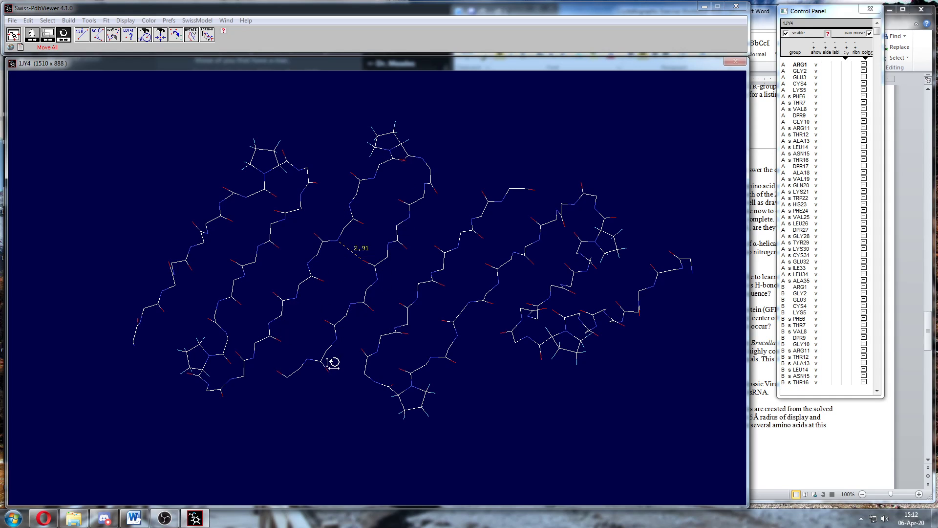
mouse_move(387, 320)
mouse_down()
mouse_move(383, 356)
mouse_move(385, 323)
mouse_up()
middle_drag(390, 340, 388, 276)
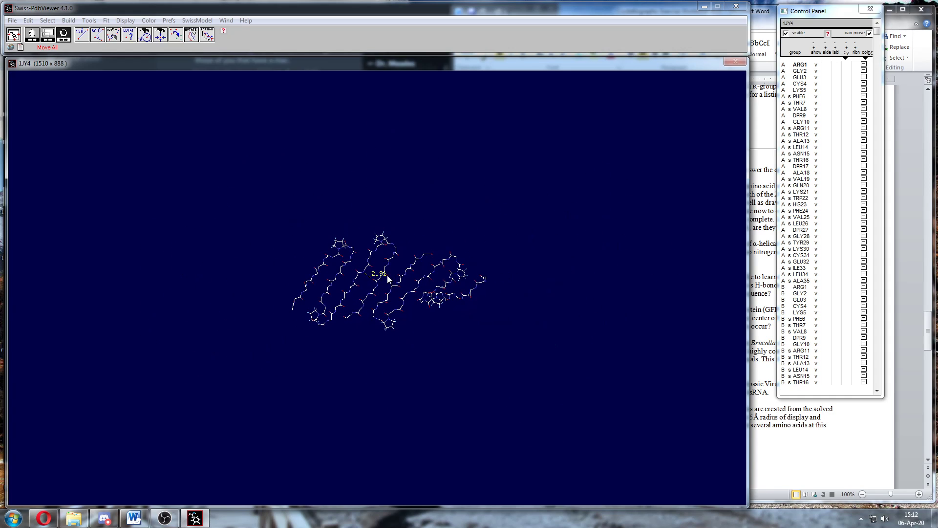
drag(396, 239, 401, 270)
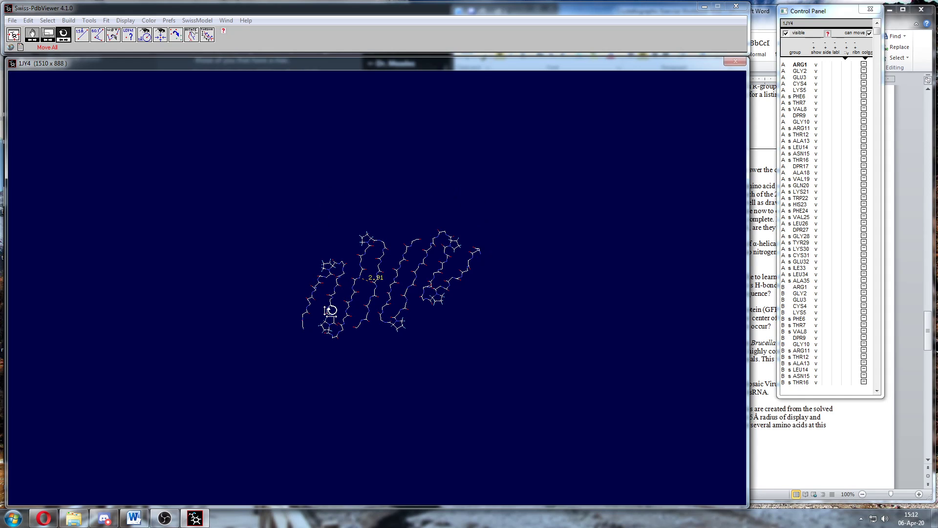
drag(373, 291, 384, 251)
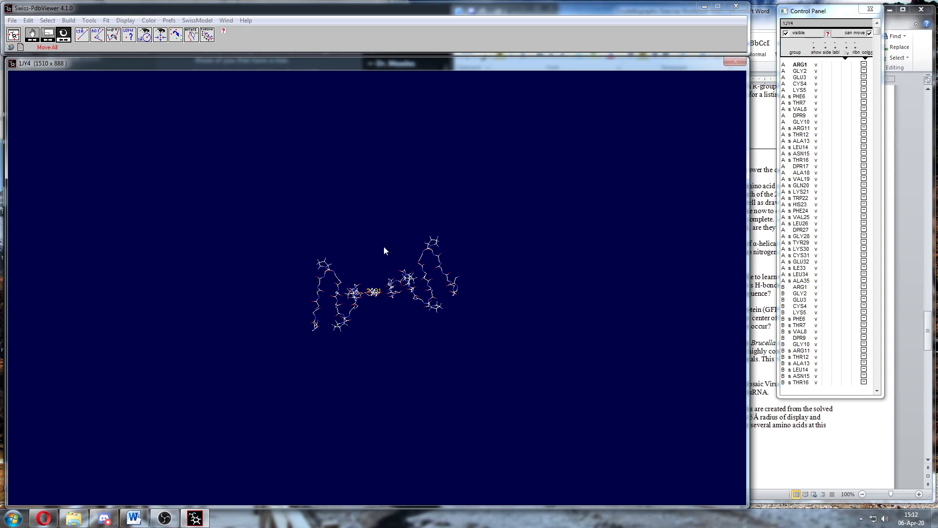
drag(380, 243, 383, 281)
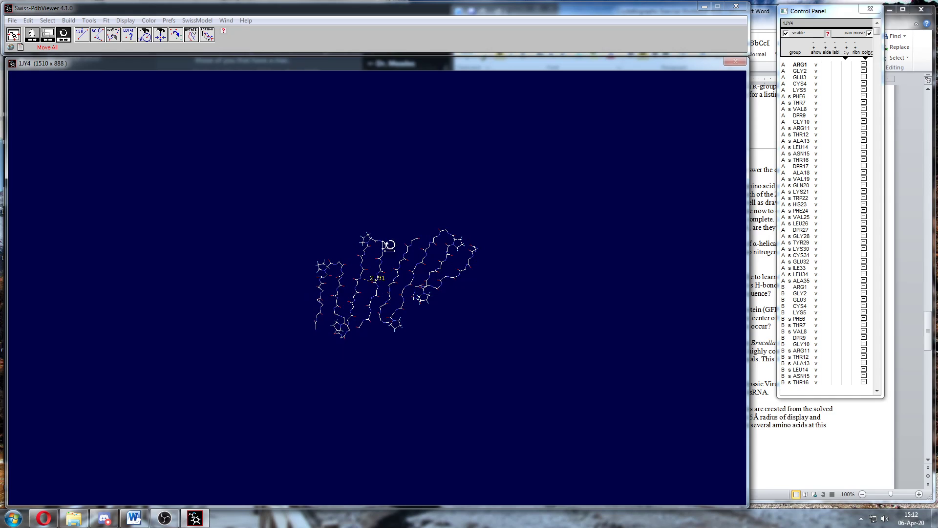
Close 1JY4, open 1JBY from the PDB files folder, and dismiss the side-chain reconstruction notice and load log.
click(11, 20)
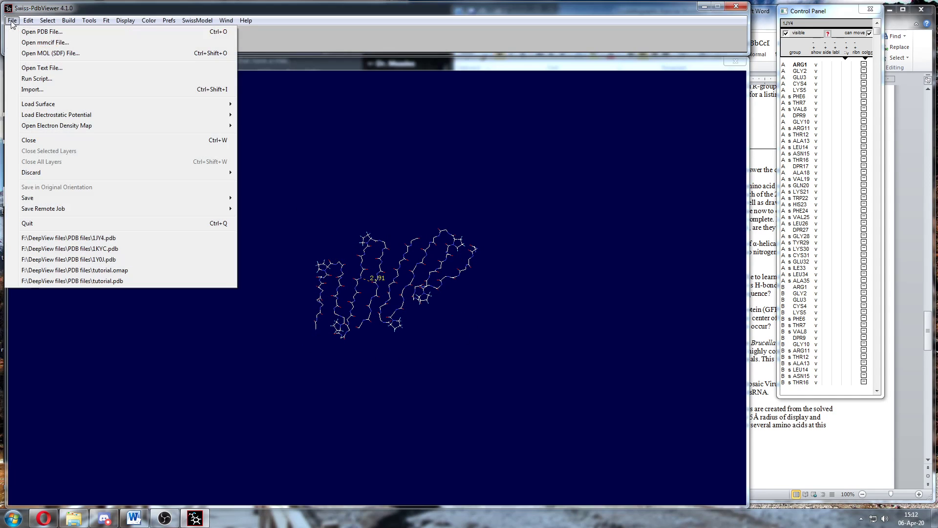
click(45, 140)
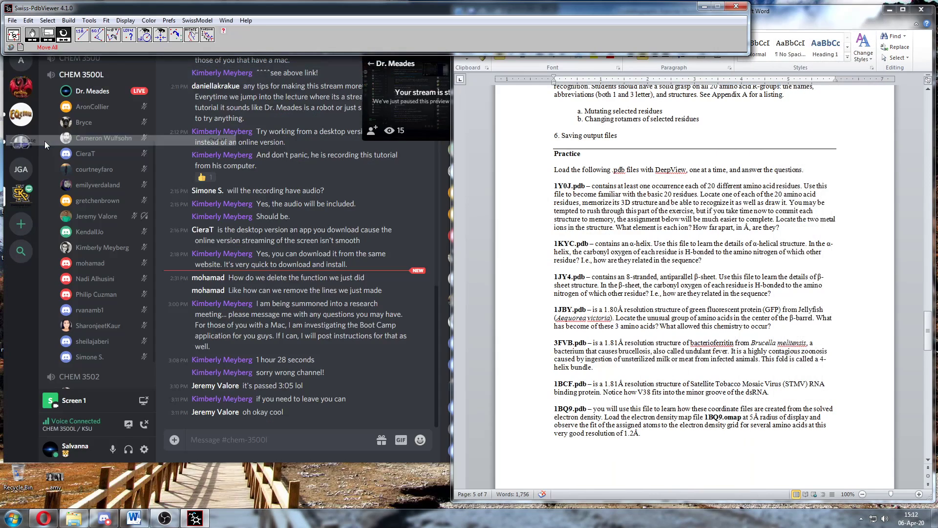
click(12, 23)
click(29, 26)
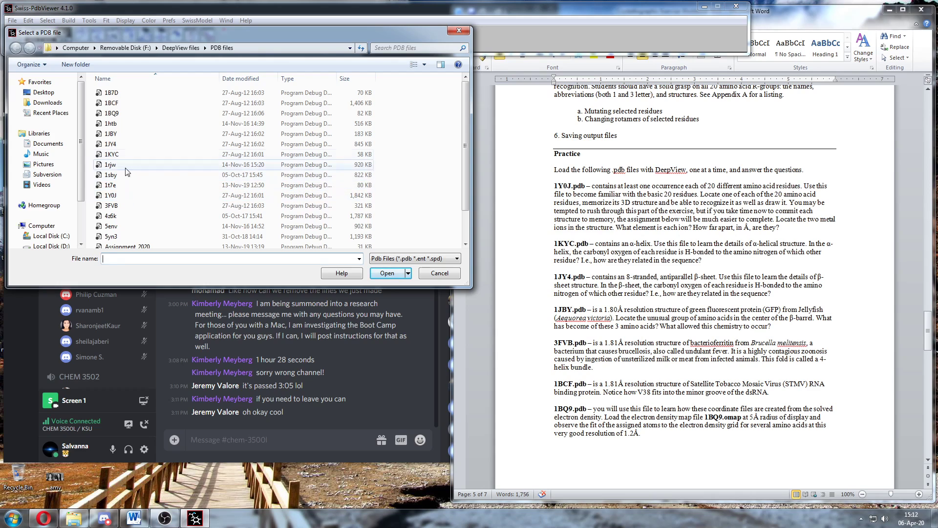
click(118, 136)
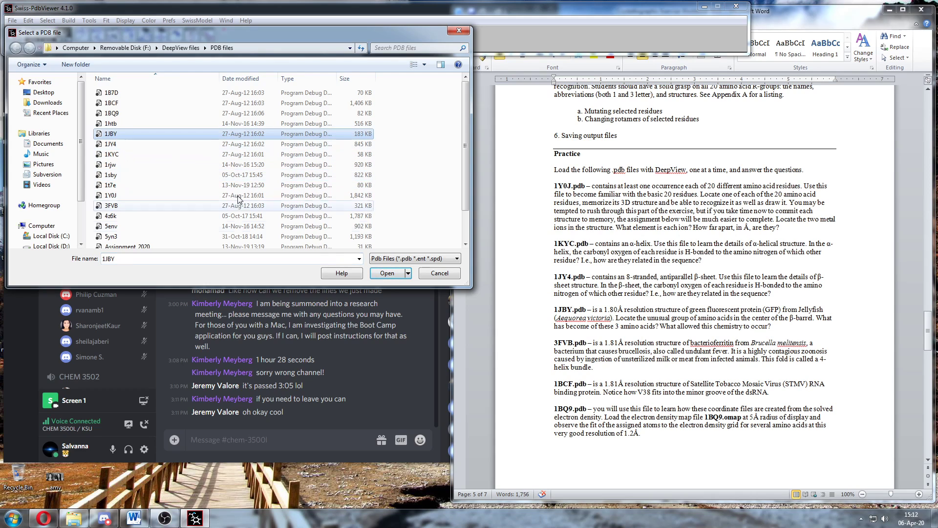
click(387, 272)
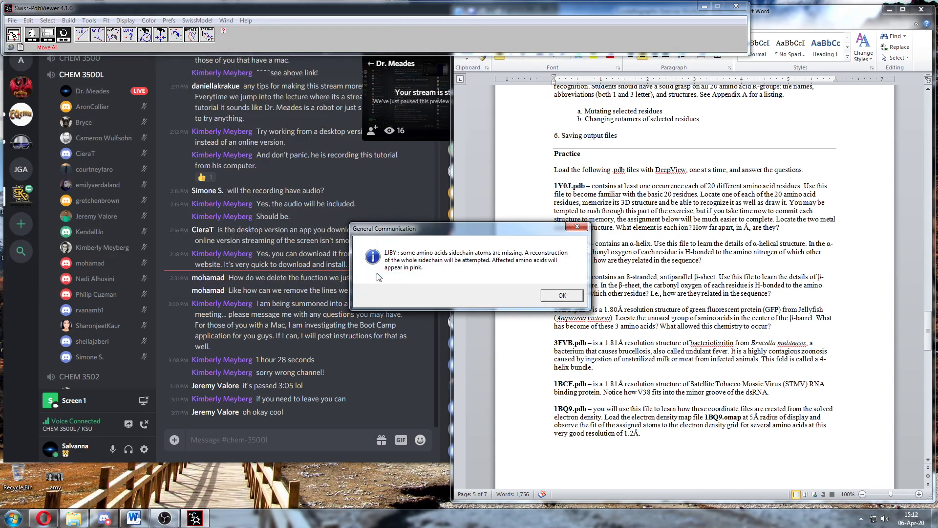
click(554, 295)
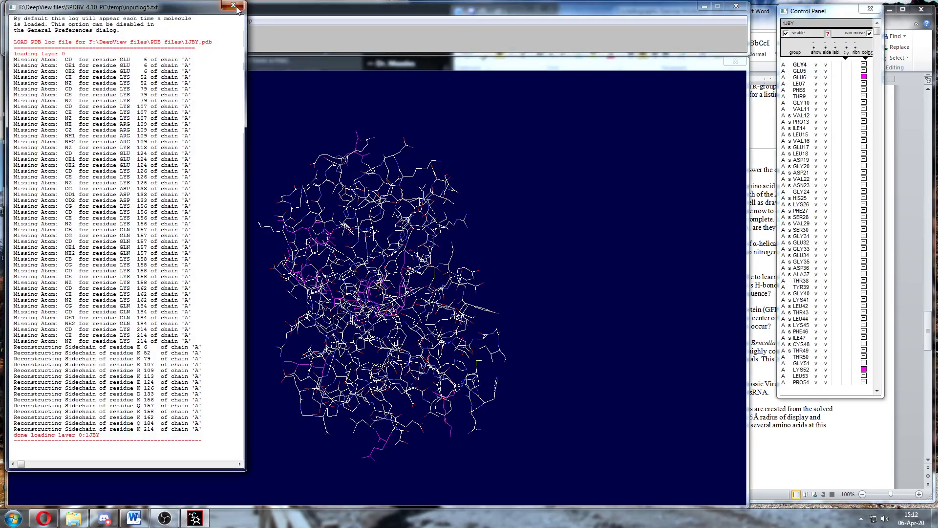
click(237, 9)
Hide all side chains of 1JBY and examine its backbone barrel from several directions.
drag(419, 268, 354, 196)
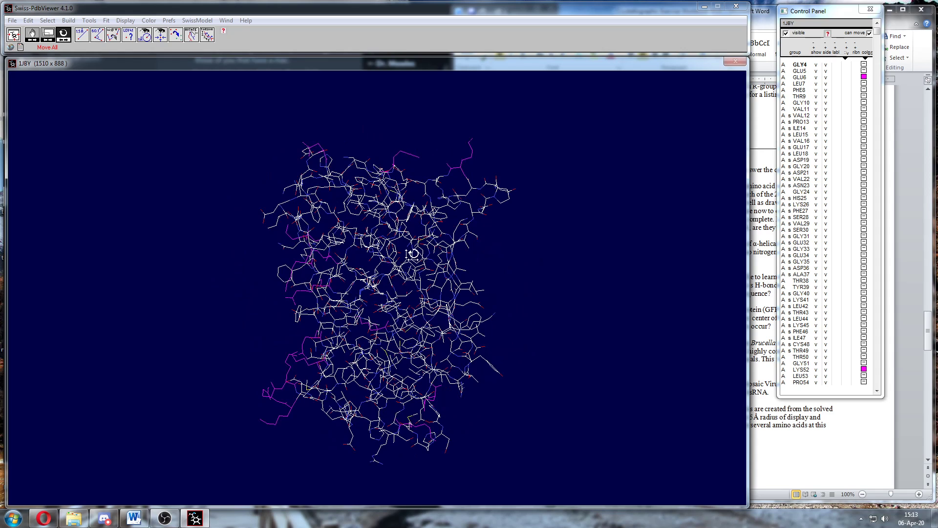
click(828, 54)
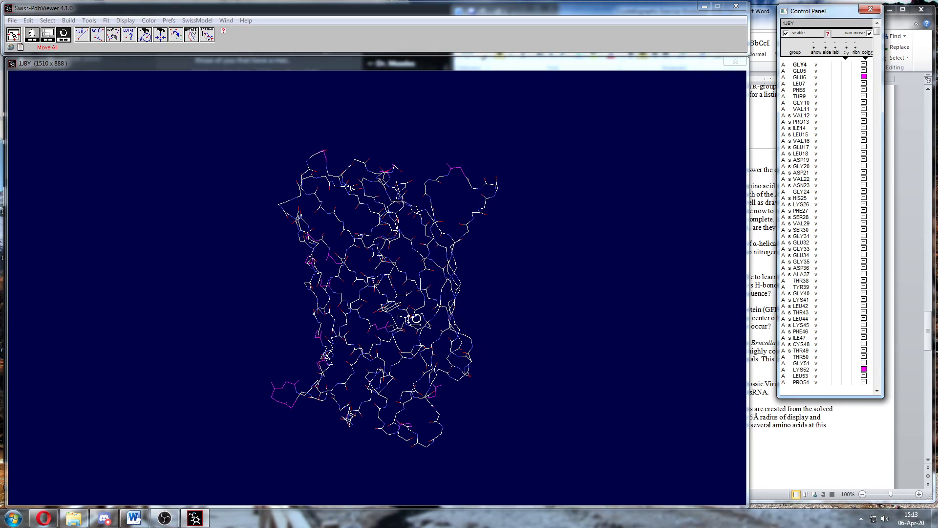
mouse_move(481, 318)
mouse_down()
mouse_move(463, 329)
mouse_move(482, 306)
mouse_move(483, 315)
mouse_up()
drag(482, 362, 451, 370)
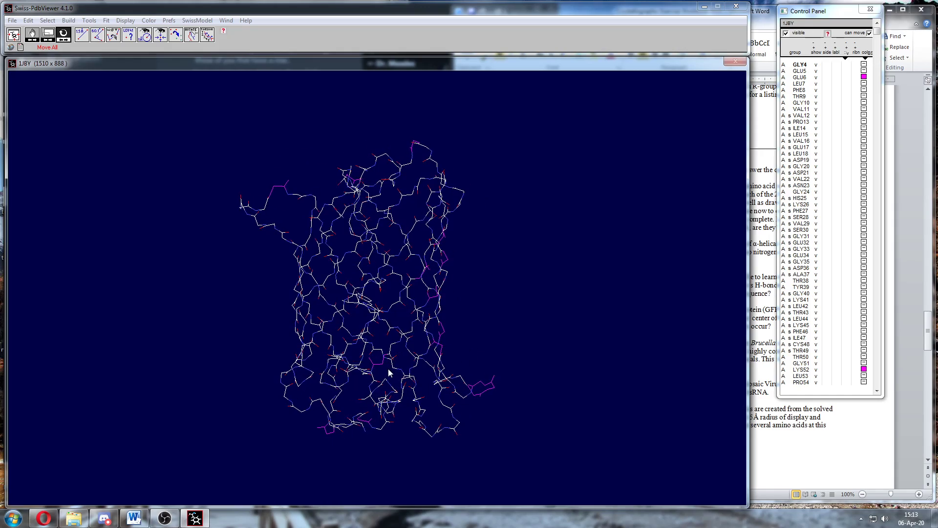
drag(389, 373, 361, 372)
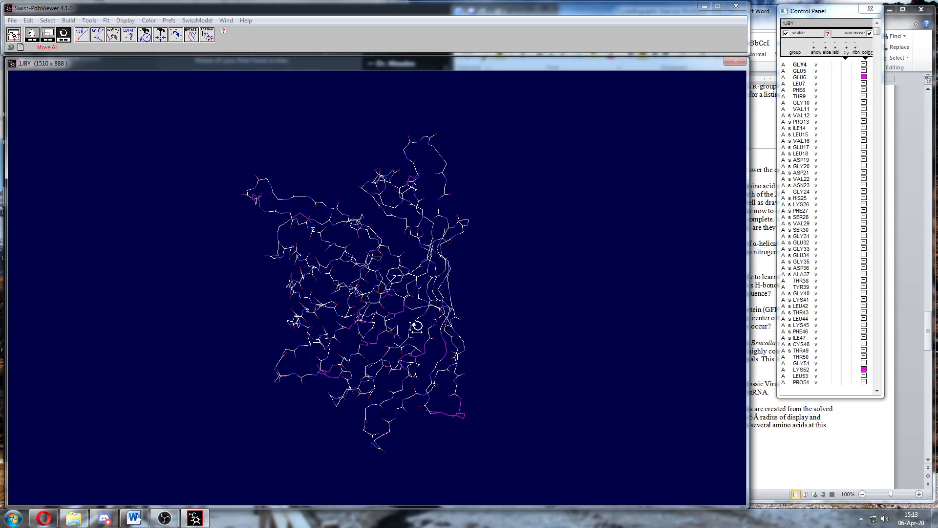
drag(408, 332, 411, 340)
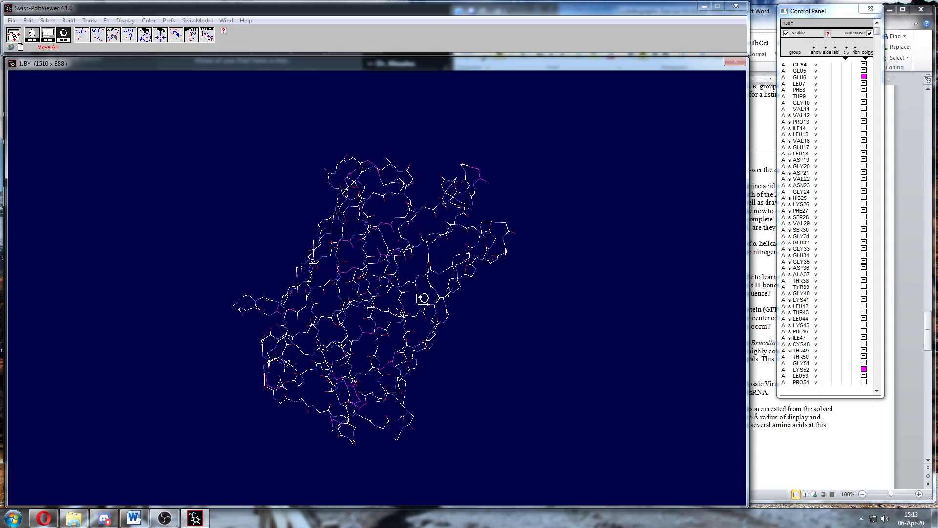
mouse_move(424, 298)
mouse_down()
mouse_move(379, 250)
mouse_move(420, 306)
mouse_up()
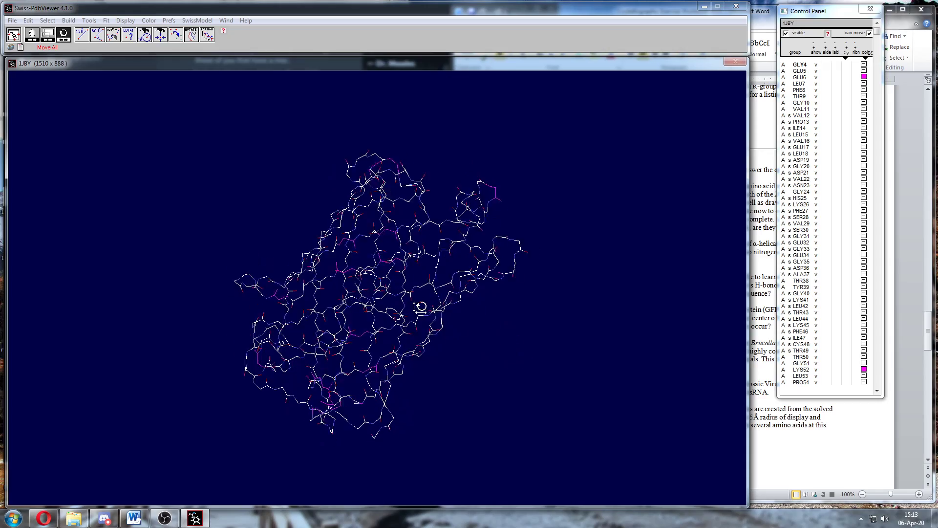
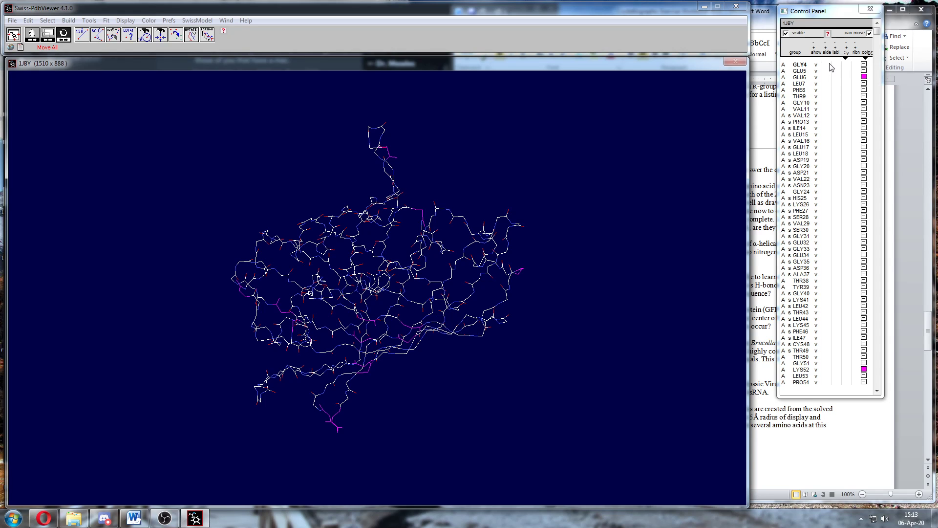
Show the side chains of all 1JBY residues again, inspect the structure, and hide them once more.
scroll(827, 295, down, 15)
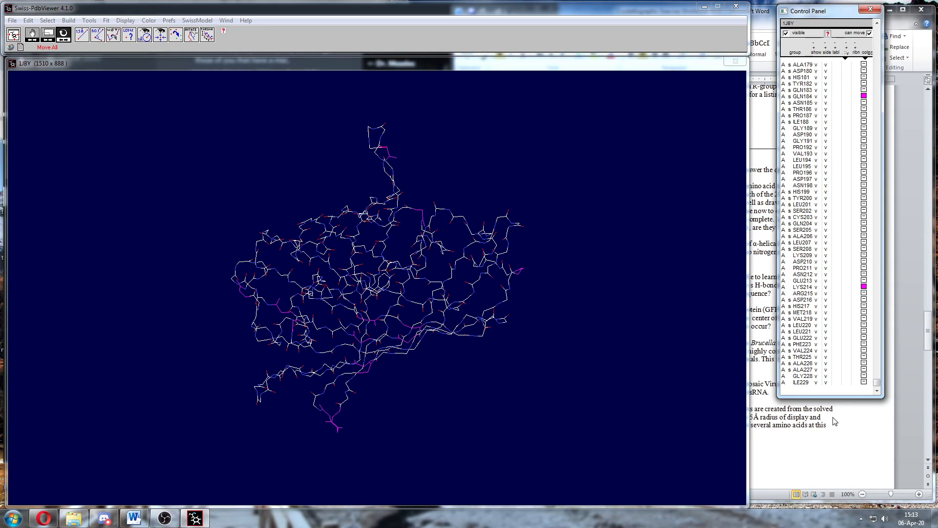
drag(834, 421, 835, 422)
mouse_move(440, 313)
mouse_down()
mouse_move(384, 327)
mouse_move(456, 289)
mouse_move(423, 309)
mouse_move(372, 304)
mouse_move(381, 311)
mouse_move(419, 298)
mouse_move(443, 253)
mouse_move(469, 289)
mouse_move(450, 305)
mouse_up()
click(825, 60)
Display ribbons for the whole 1JBY chain through ILE229 and view the barrel fold from another direction.
drag(856, 69, 856, 290)
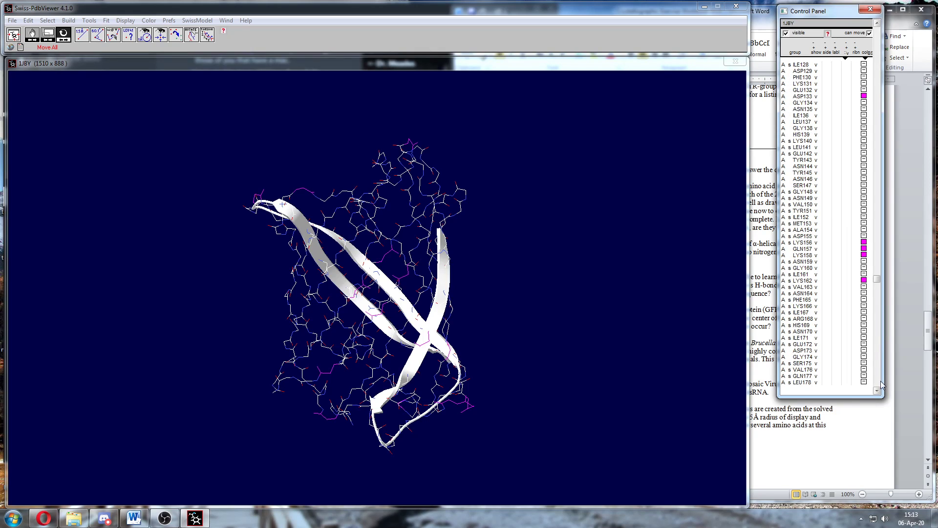
drag(879, 382, 879, 31)
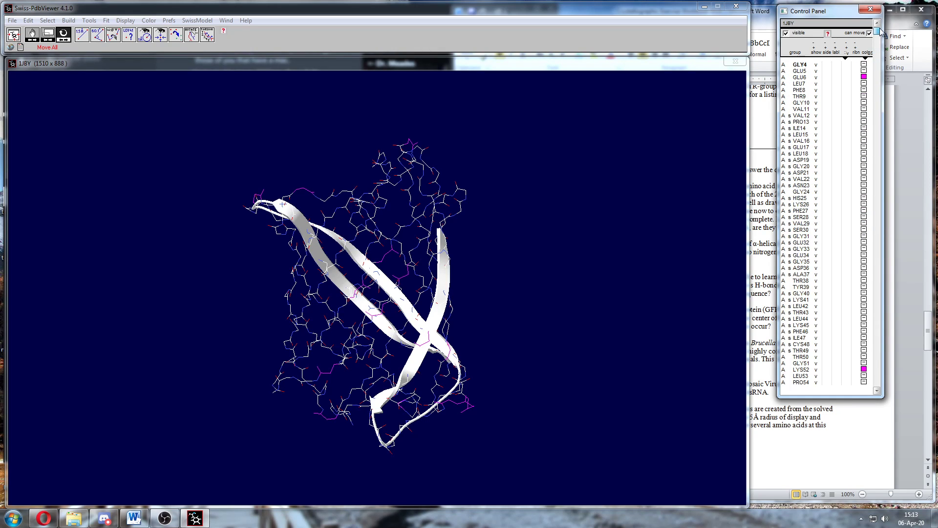
drag(856, 64, 852, 180)
drag(856, 326, 861, 400)
drag(423, 310, 373, 369)
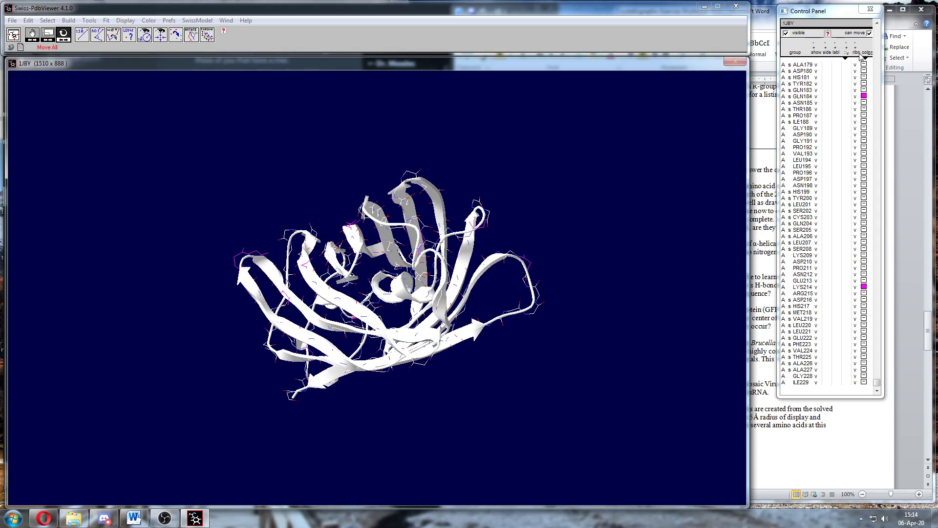
Hide all ribbons of 1JBY and examine the unusual ring-containing group in the barrel's center enlarged.
click(860, 54)
click(926, 21)
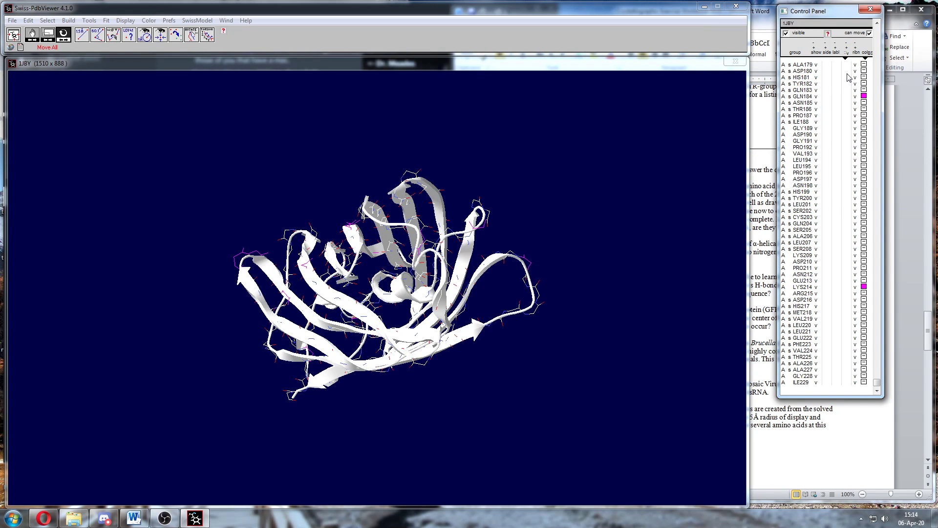
click(857, 55)
click(396, 295)
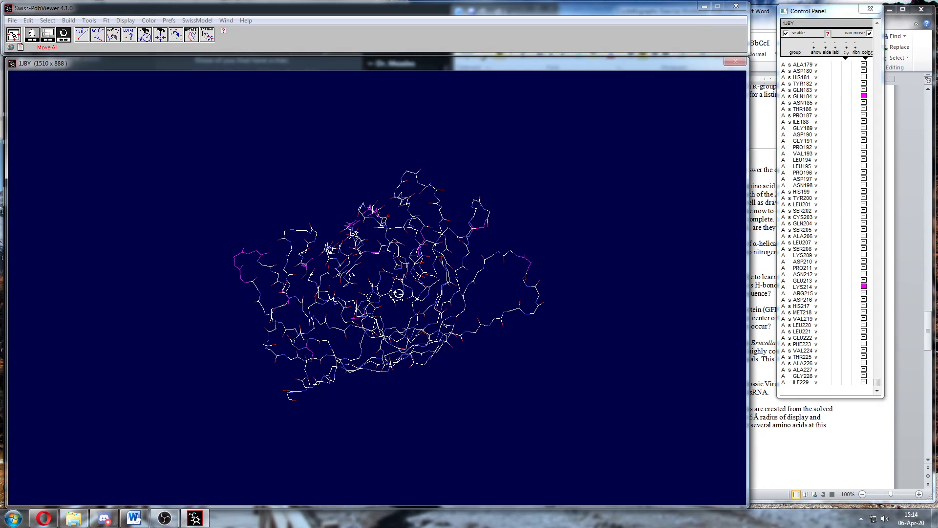
middle_drag(395, 295, 424, 343)
drag(427, 339, 386, 329)
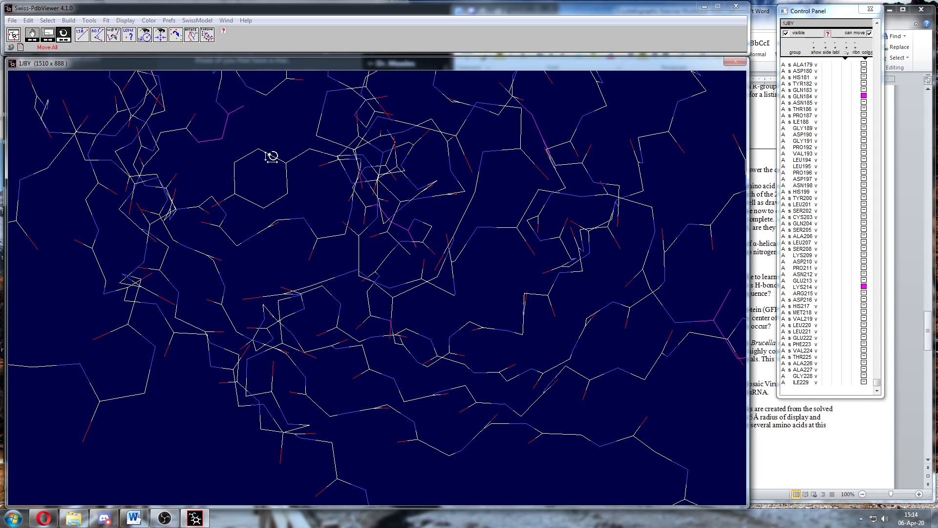
drag(381, 238, 381, 188)
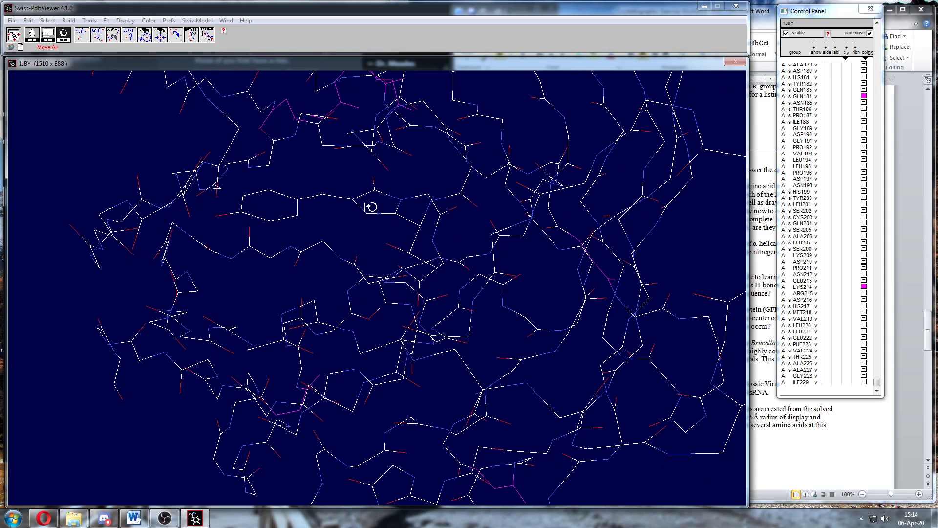
Identify an atom next to the six-membered ring of the central group and find its residue, CRO66, in the residue list.
click(878, 61)
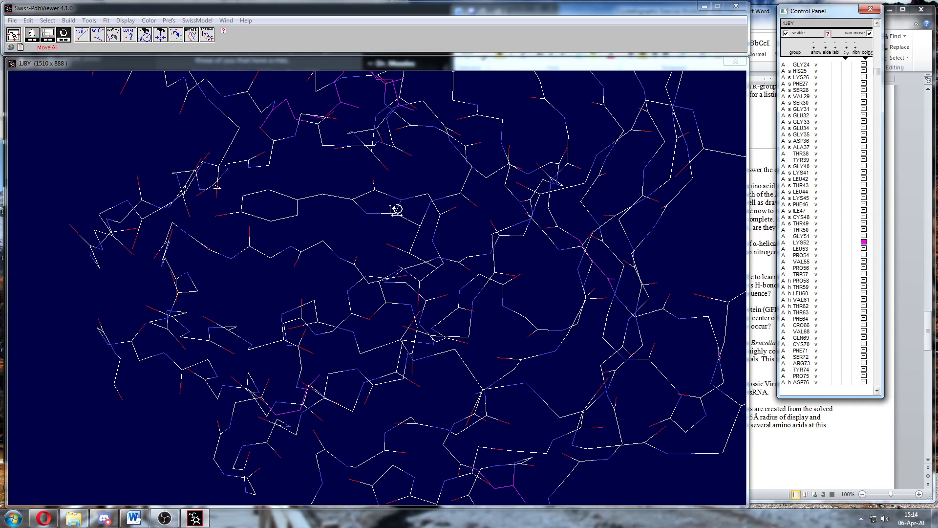
drag(396, 210, 369, 204)
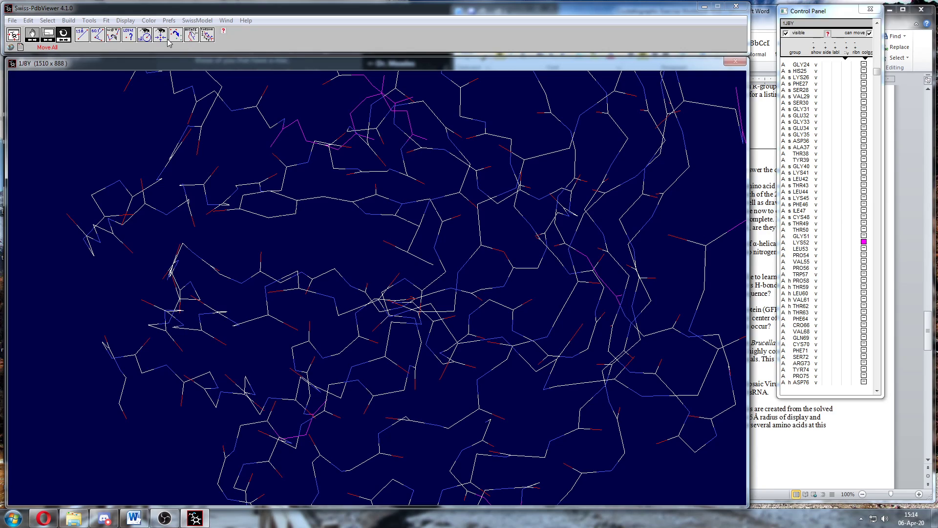
click(128, 35)
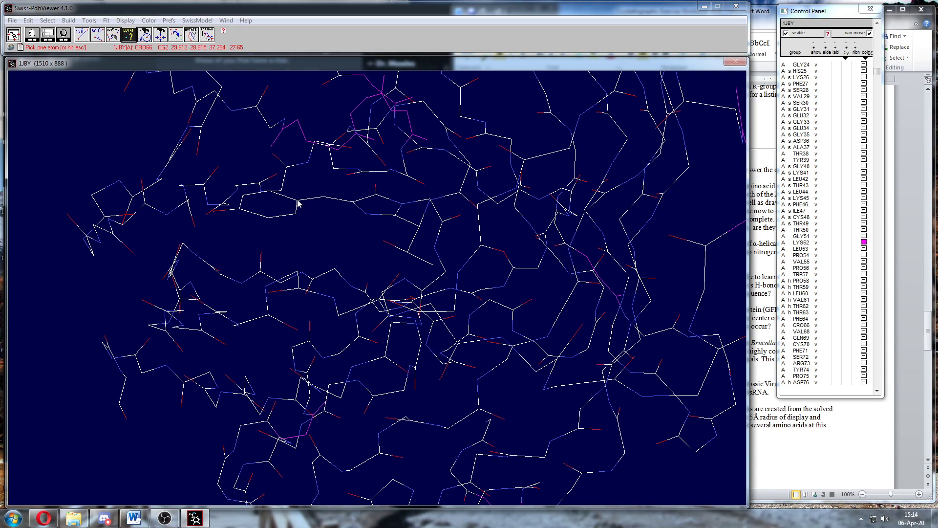
key(Escape)
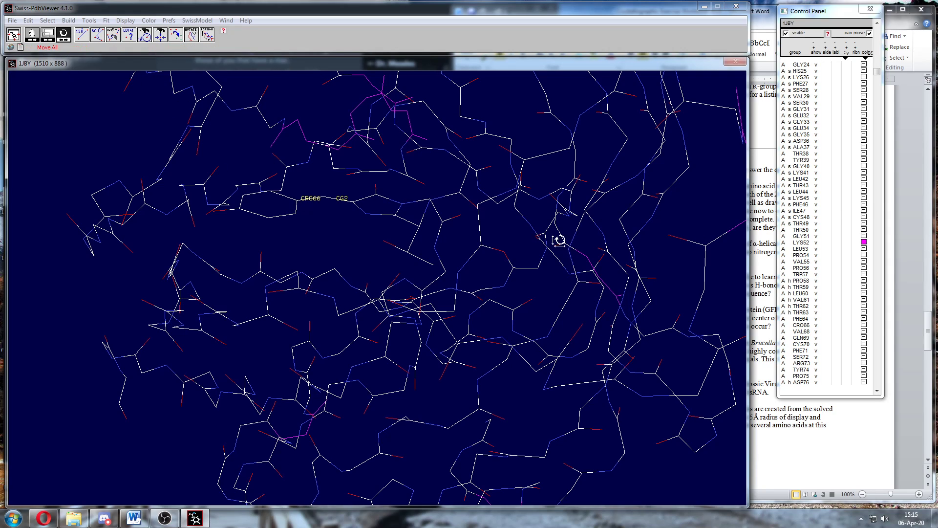
drag(878, 73, 882, 95)
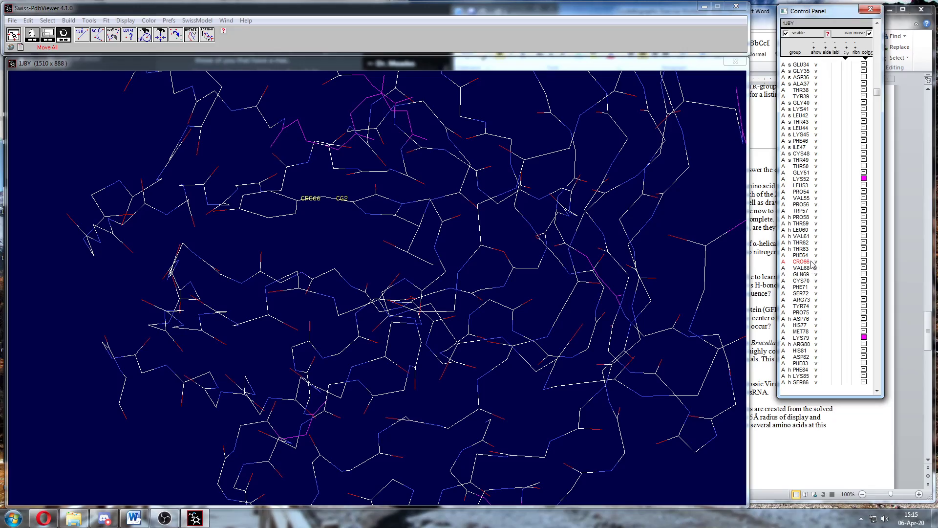
click(355, 211)
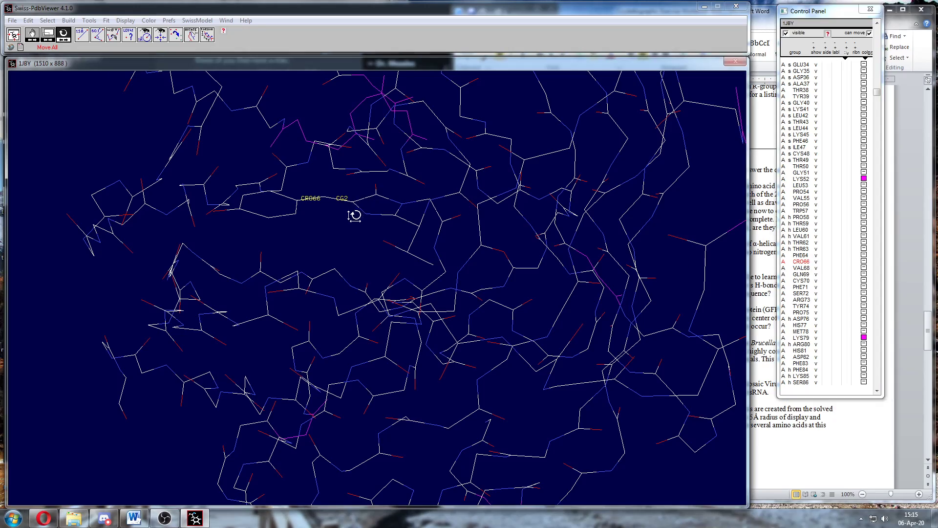
Examine the CRO66 group close up and its location inside the whole 1JBY barrel from several angles.
drag(355, 212, 332, 188)
drag(381, 206, 359, 219)
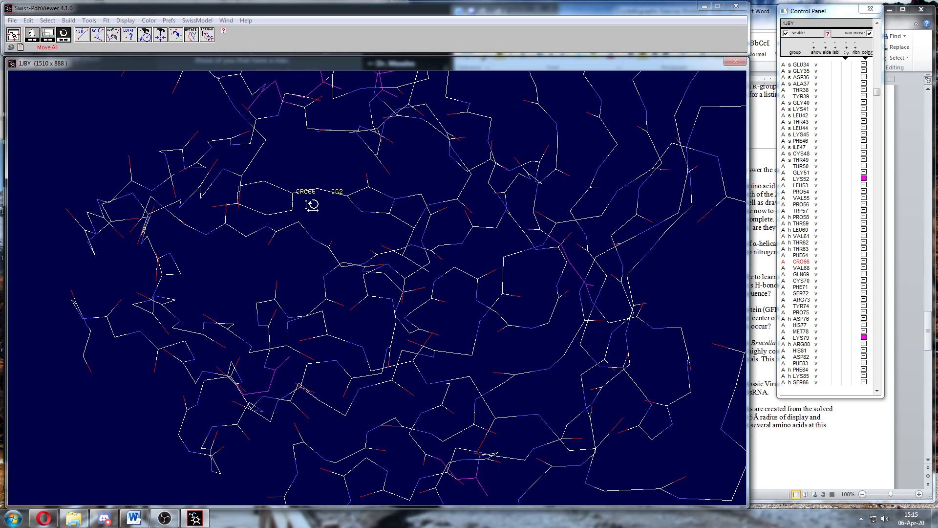
drag(430, 287, 370, 295)
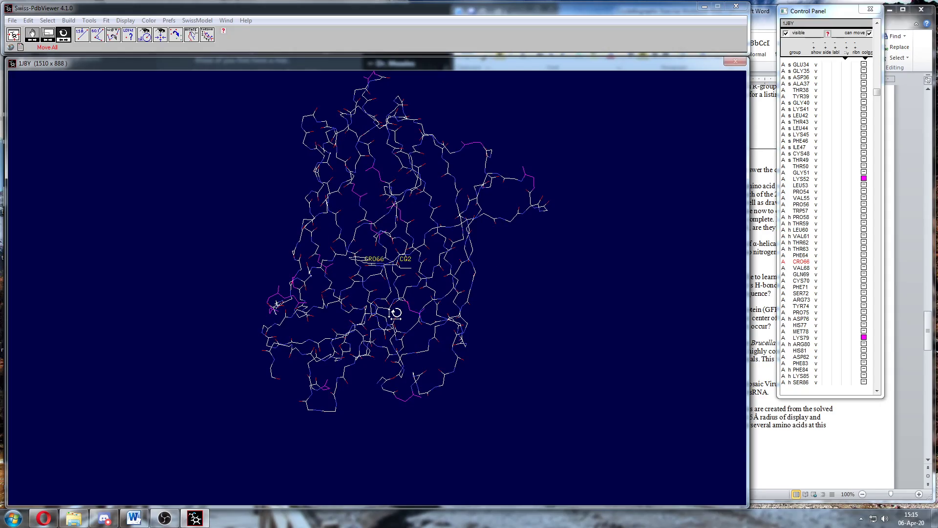
drag(395, 312, 336, 301)
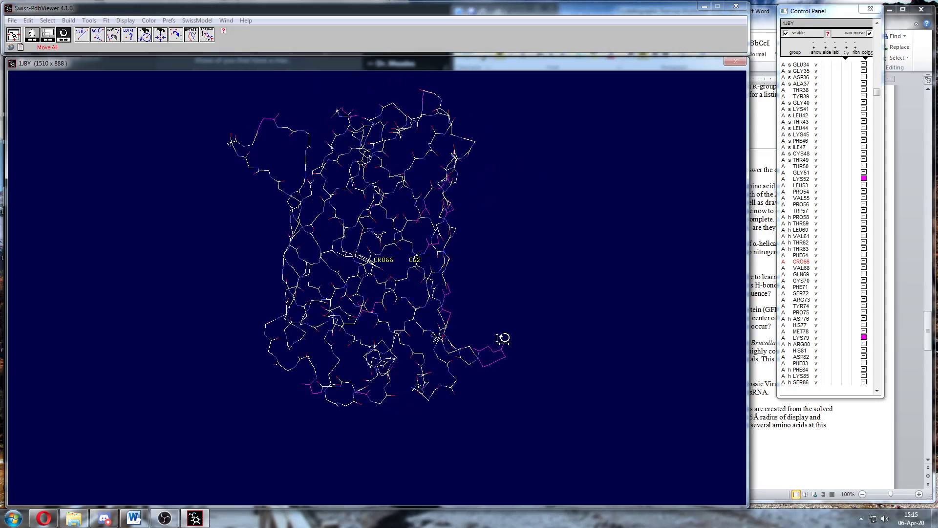
drag(459, 338, 340, 173)
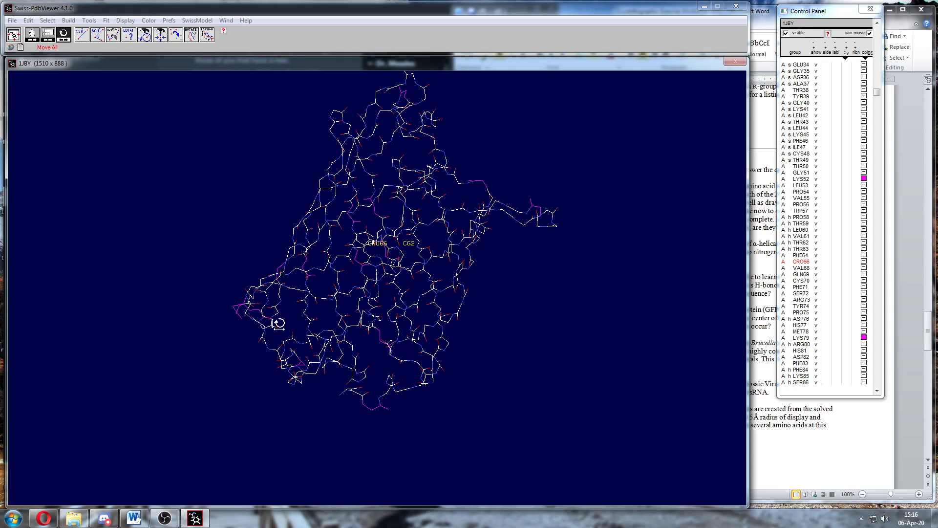
drag(381, 313, 475, 340)
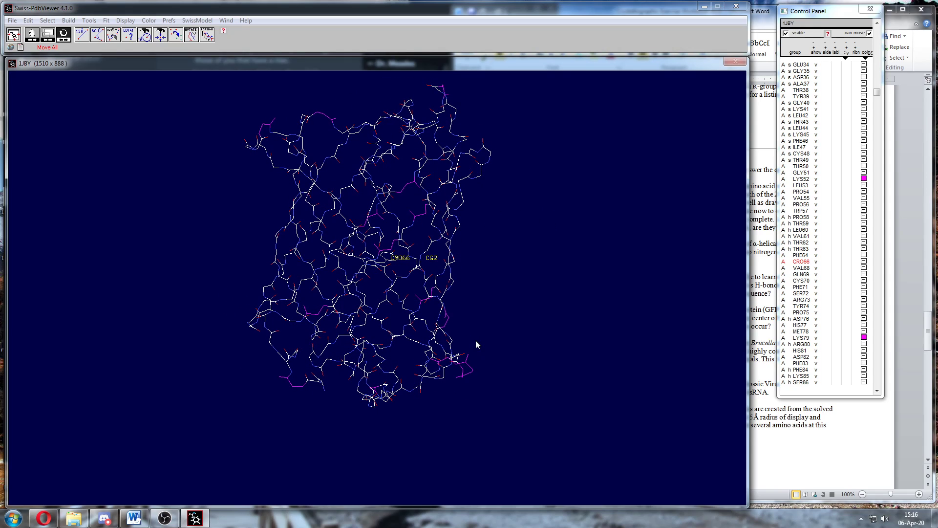
Bring the workbook's practice list into view and close the 1JBY structure.
click(829, 444)
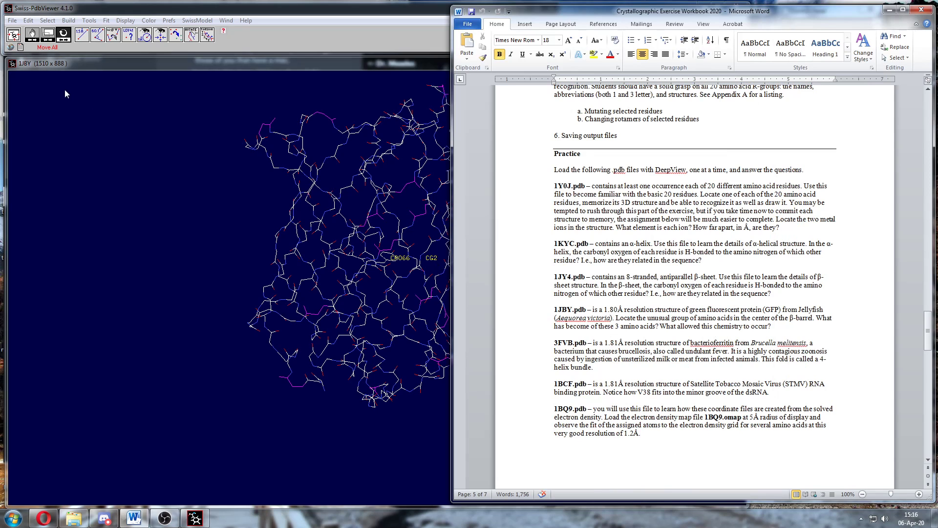
click(14, 20)
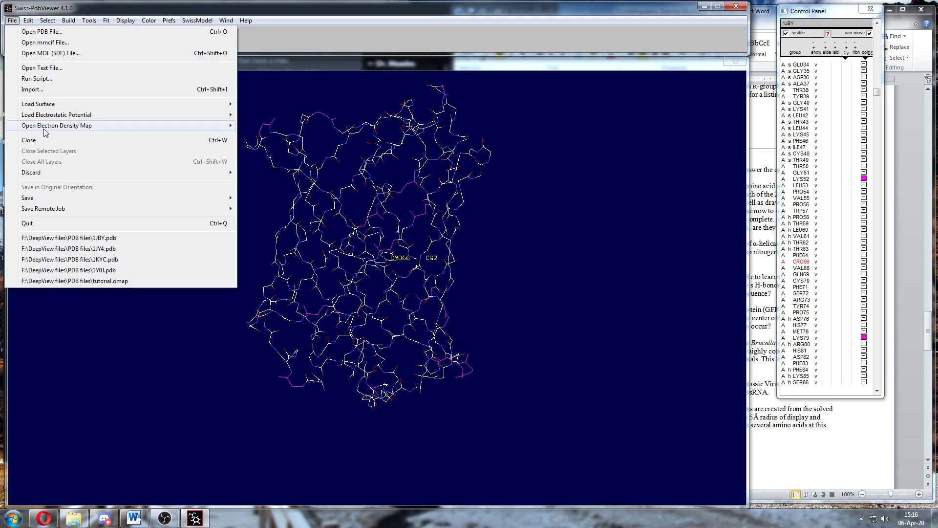
click(30, 140)
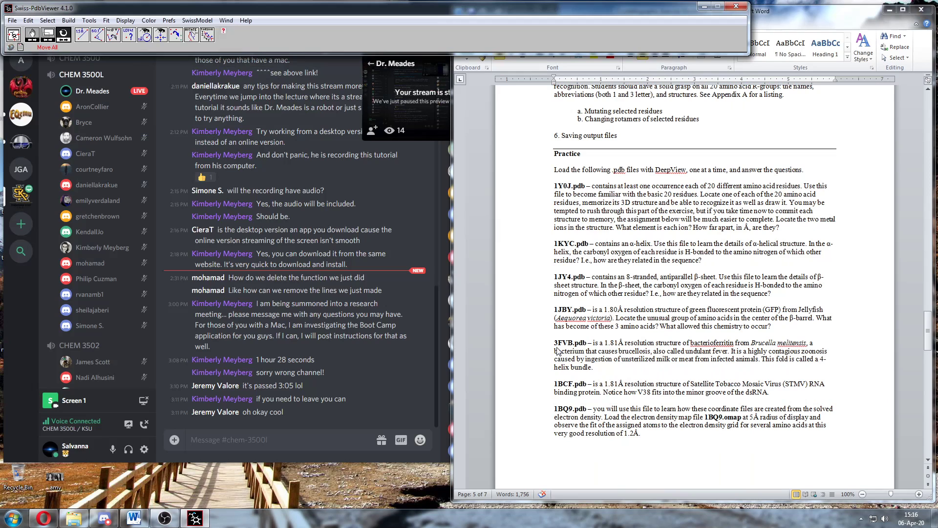
Load the 3FVB.pdb structure and dismiss the connection notice and the load log.
click(13, 20)
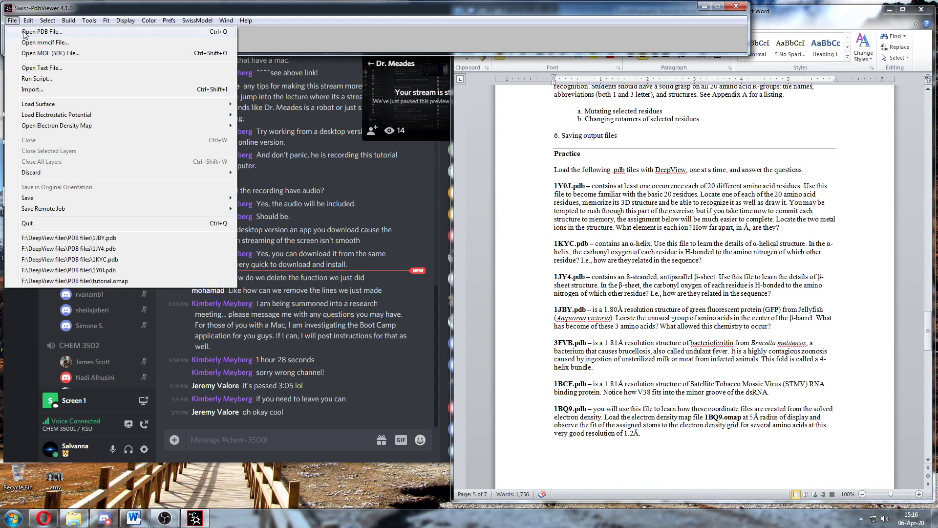
click(29, 29)
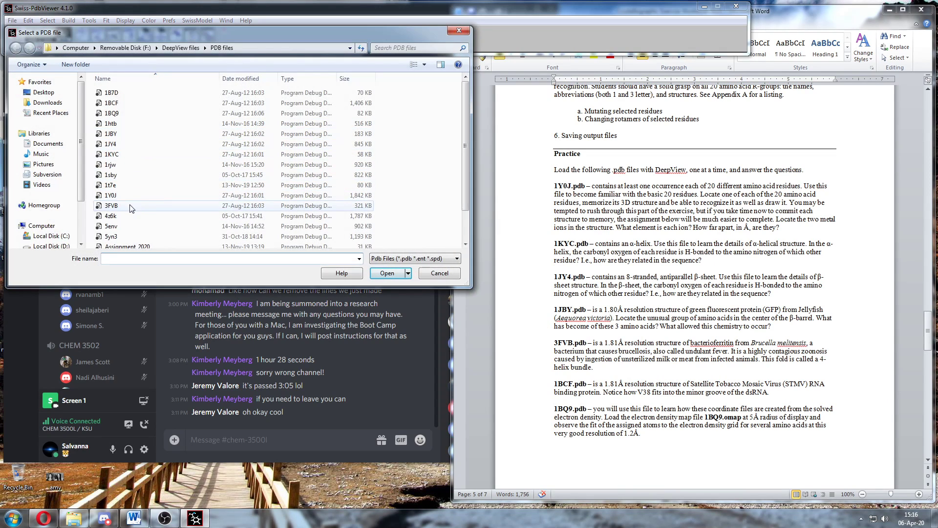
click(376, 274)
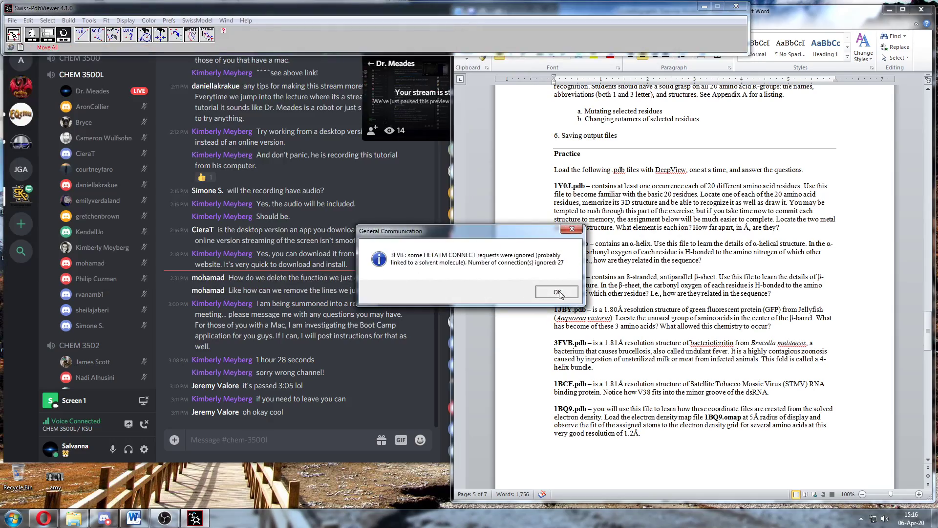
click(557, 292)
click(557, 291)
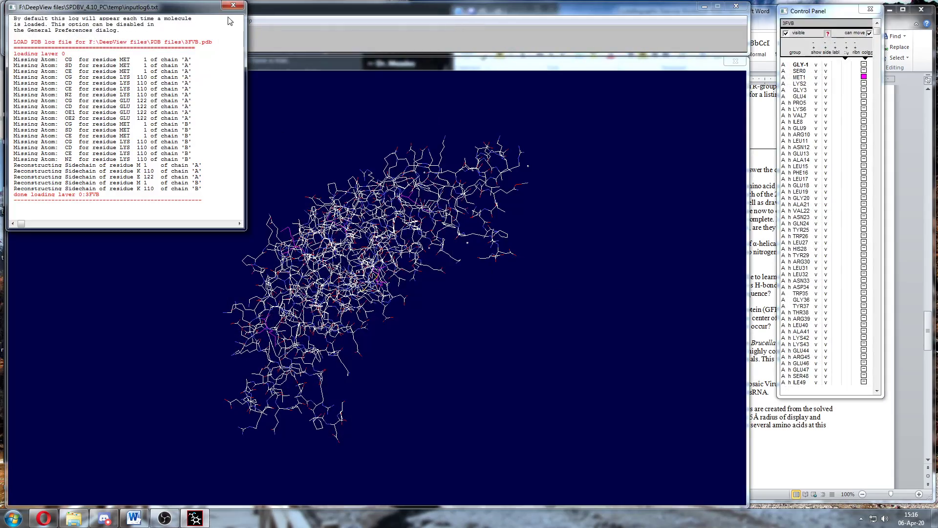
click(233, 5)
Consult the workbook's 3FVB entry and hide all side chains of the structure, turning the helices upright.
drag(444, 293, 499, 380)
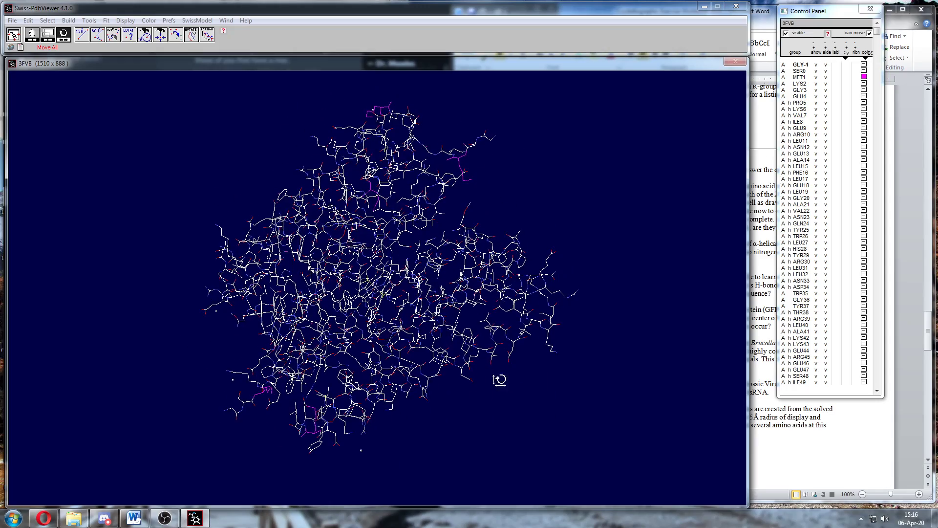
click(779, 432)
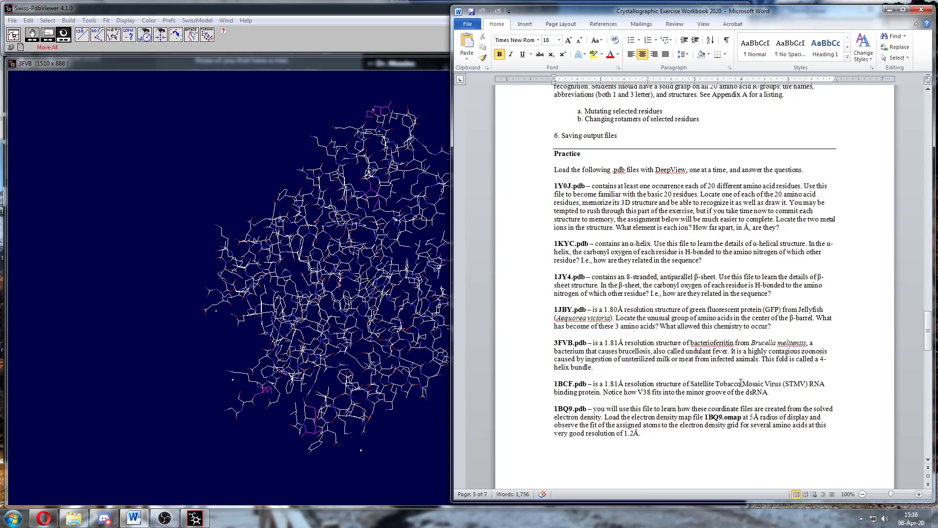
click(322, 14)
click(825, 53)
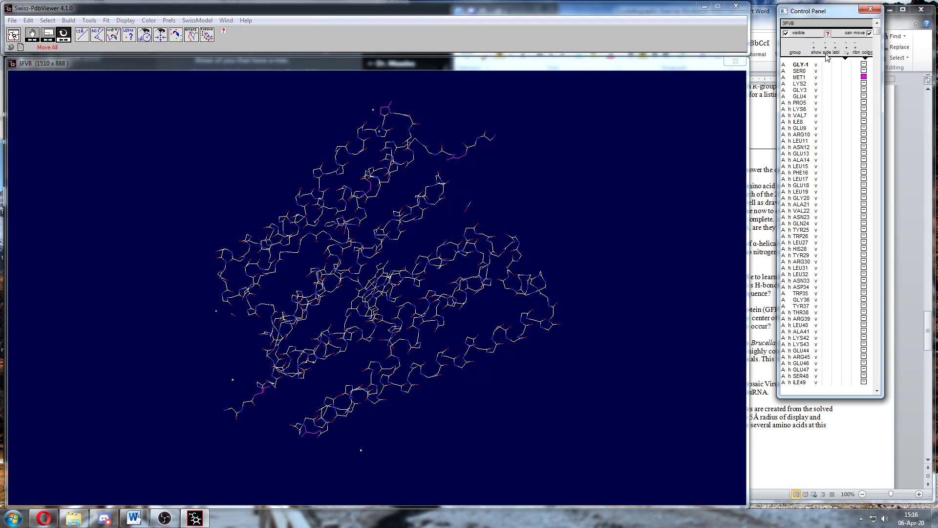
drag(460, 300, 259, 283)
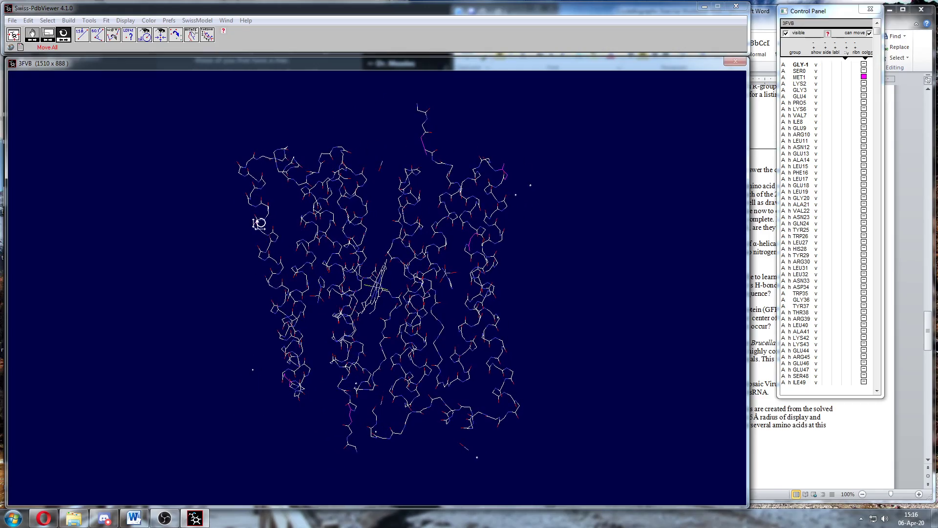
Label the FE163 atom in 3FVB's central ring group and examine the group close up and within the whole backbone.
drag(338, 274, 417, 322)
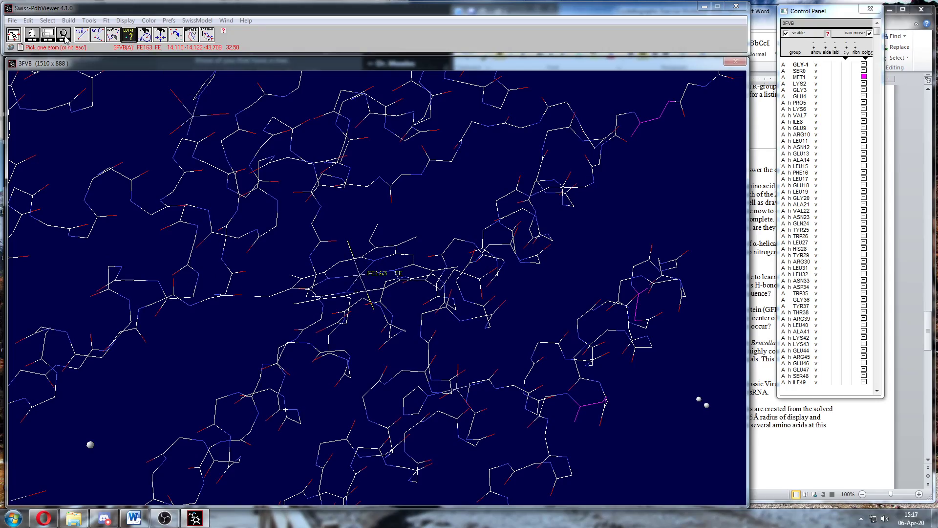
drag(407, 296, 410, 346)
middle_drag(412, 331, 415, 278)
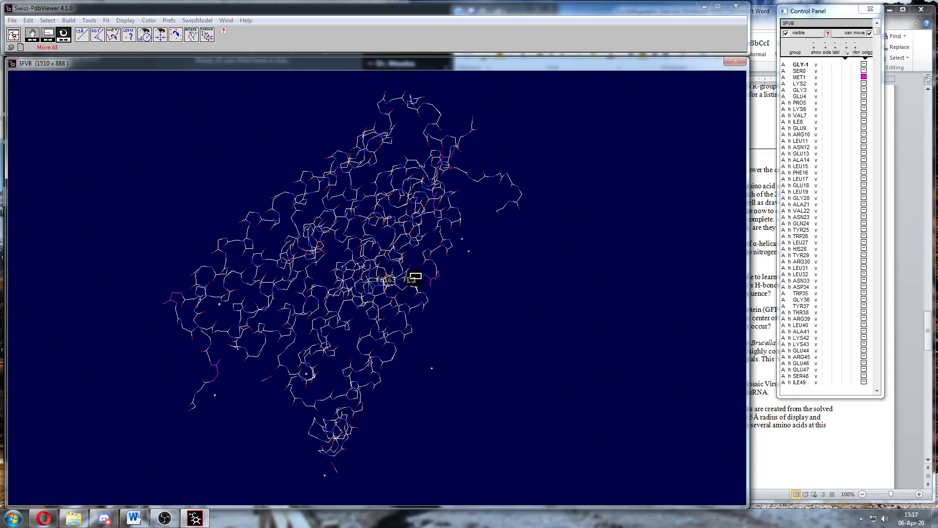
drag(412, 315, 371, 308)
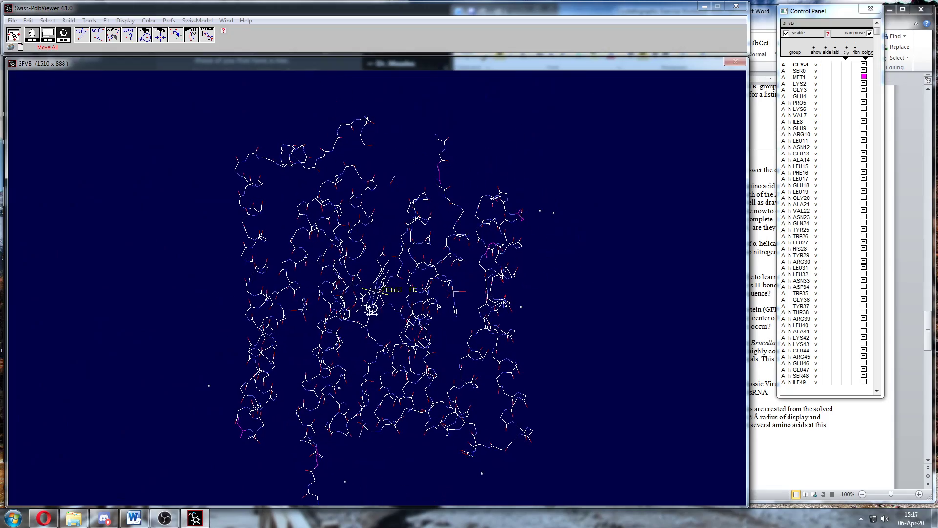
mouse_move(416, 334)
mouse_down()
mouse_move(388, 337)
mouse_move(409, 330)
mouse_up()
Reread the workbook's note on the 4-helix bundle fold and examine 3FVB's helices from the side at several angles.
click(783, 404)
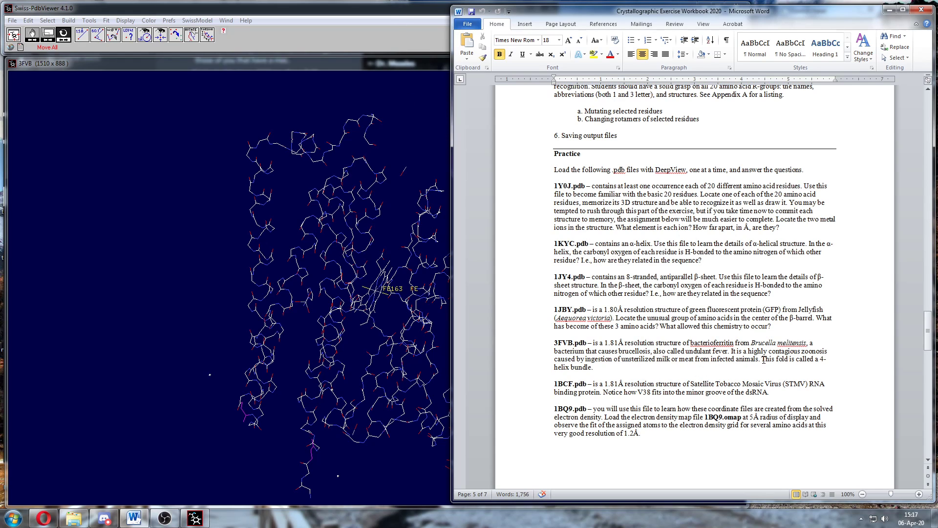
click(342, 25)
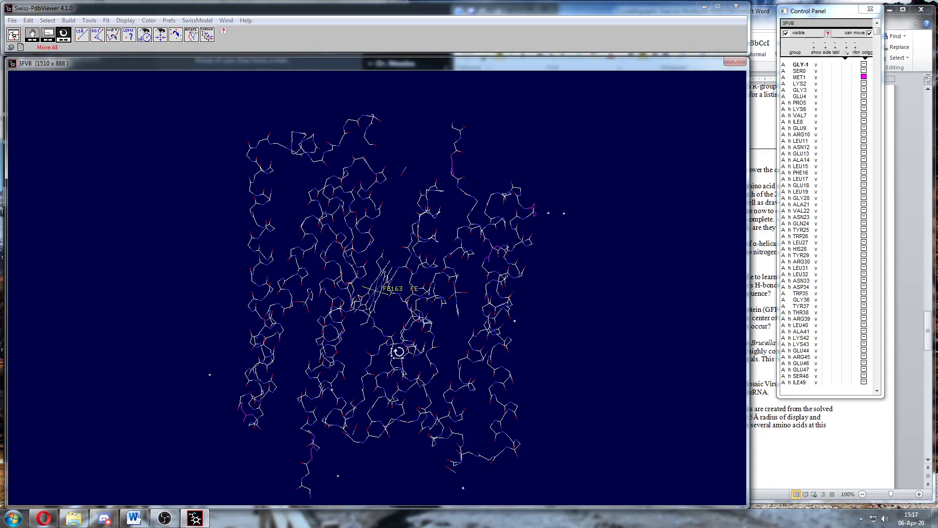
mouse_move(397, 356)
mouse_down()
mouse_move(373, 356)
mouse_move(388, 348)
mouse_up()
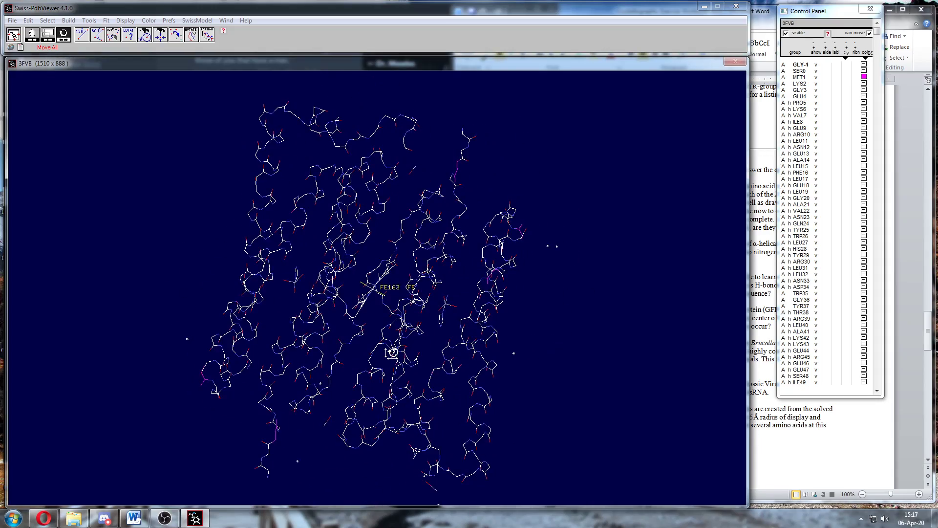
drag(424, 385, 305, 180)
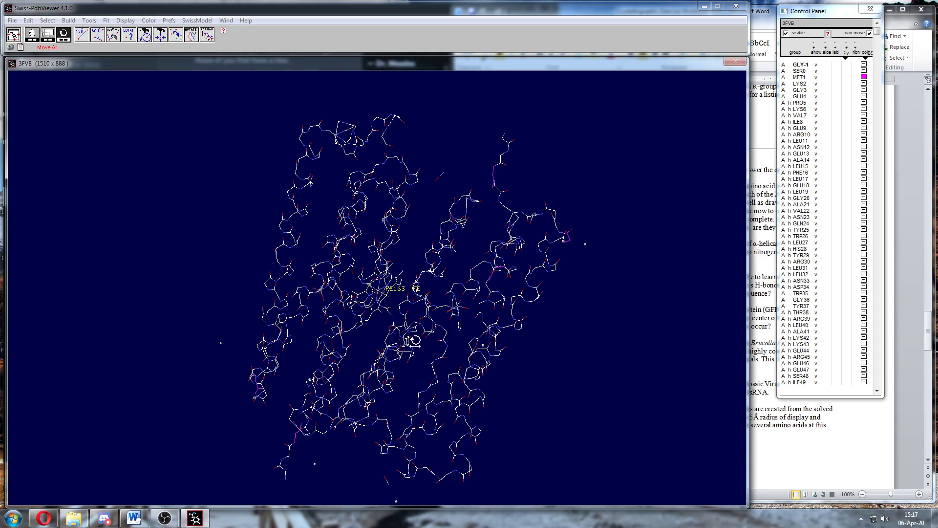
drag(419, 356, 400, 364)
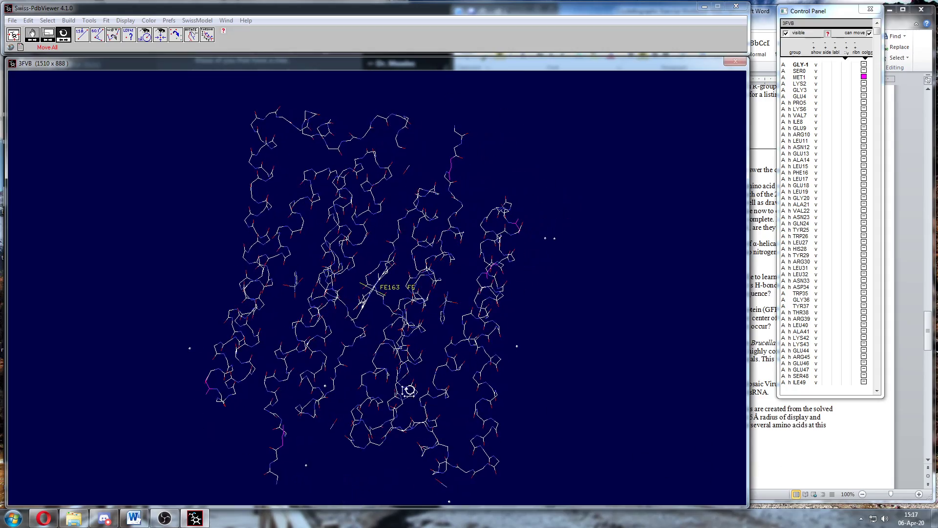
mouse_move(427, 399)
mouse_down()
mouse_move(335, 383)
mouse_move(434, 389)
mouse_move(459, 404)
mouse_move(418, 400)
mouse_up()
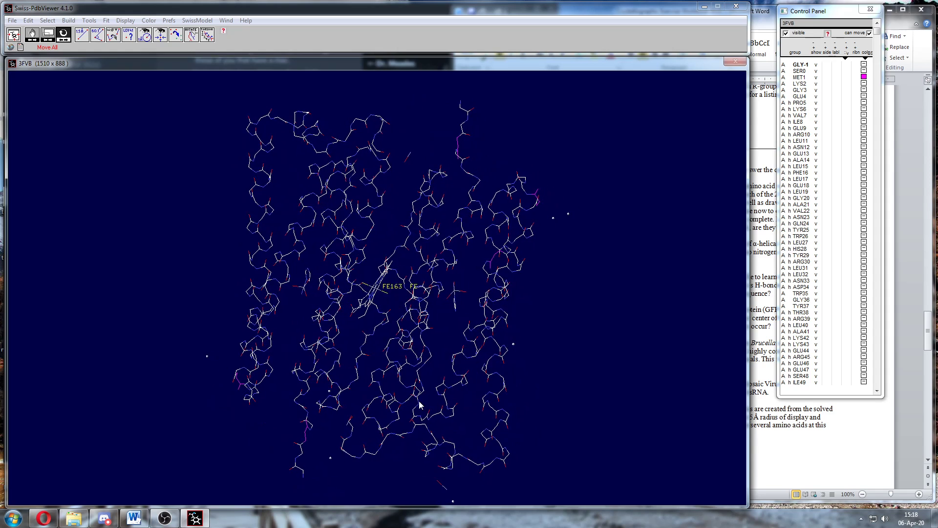
Check the workbook's practice list and examine the 3FVB helix bundles end-on and tilted.
click(788, 425)
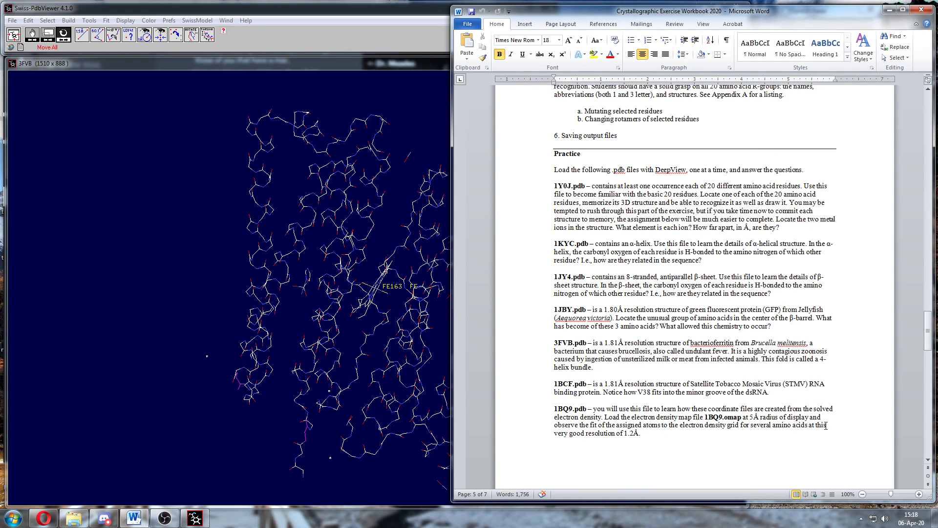
drag(376, 394, 271, 400)
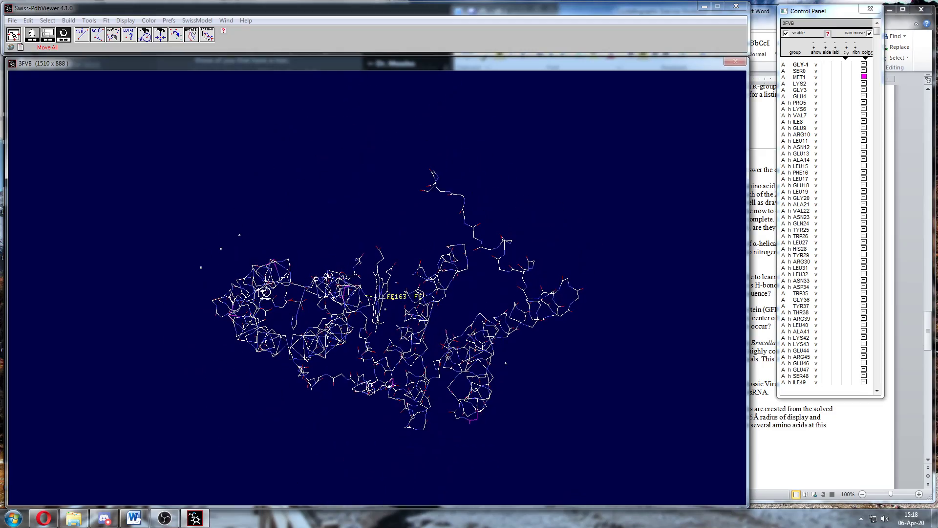
drag(310, 350, 307, 326)
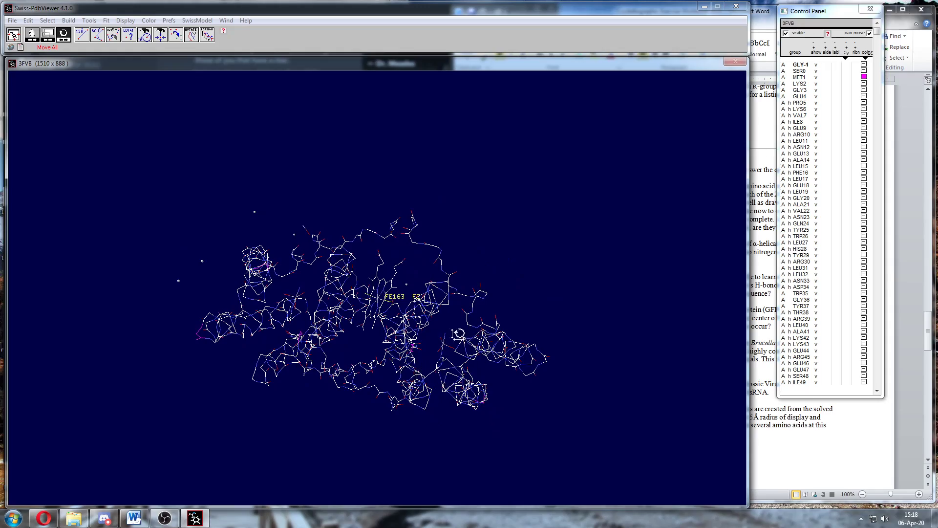
drag(391, 360, 487, 293)
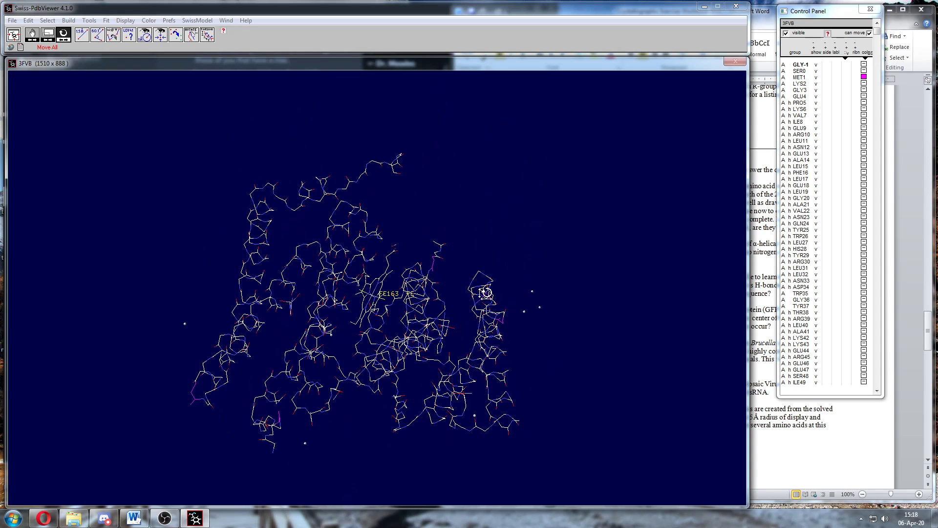
Close the 3FVB structure, load 1BCF.pdb and dismiss its load log.
click(12, 20)
click(58, 140)
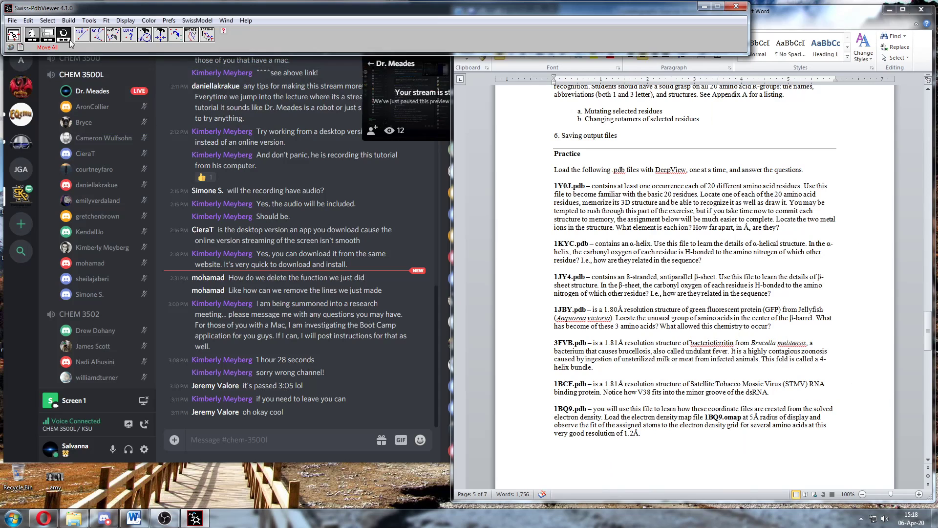
click(12, 20)
click(29, 27)
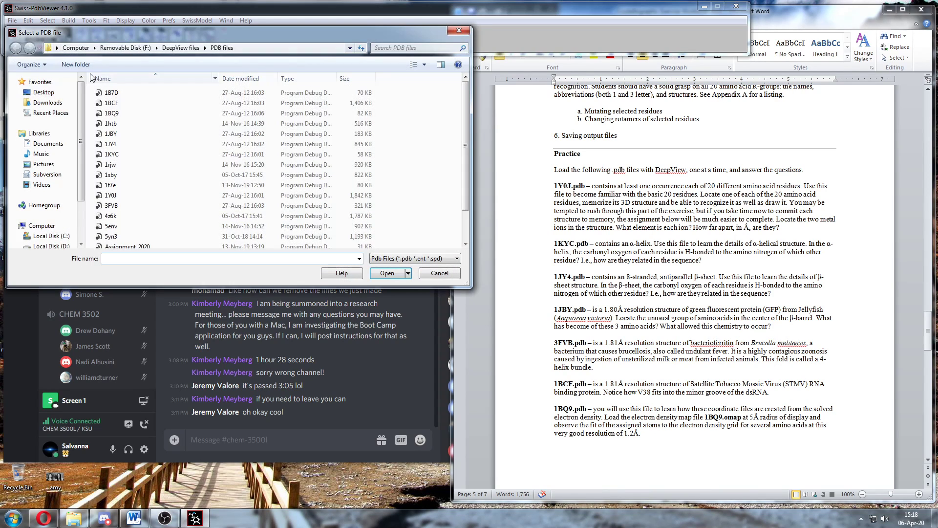
click(389, 275)
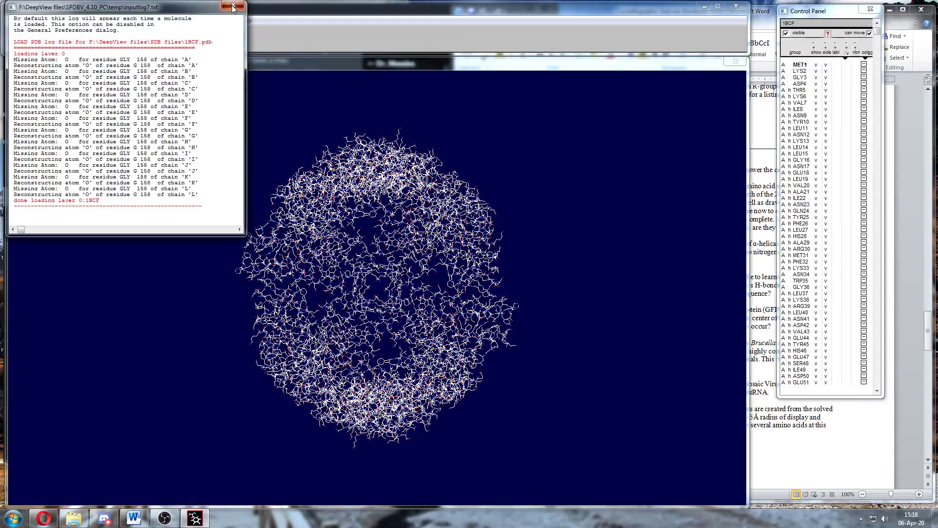
click(233, 8)
Hide all side chains of 1BCF and view the curved backbone assembly from several angles.
drag(341, 293, 446, 331)
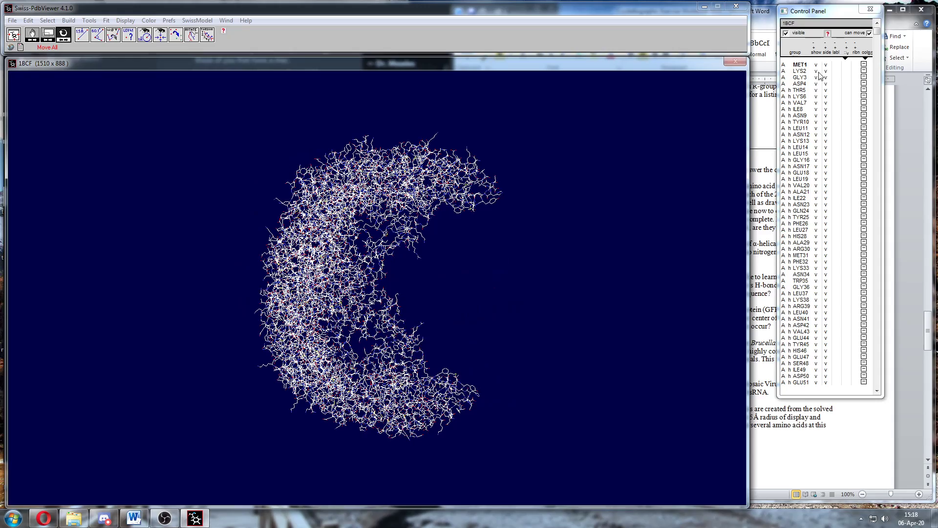
click(828, 56)
drag(473, 293, 438, 332)
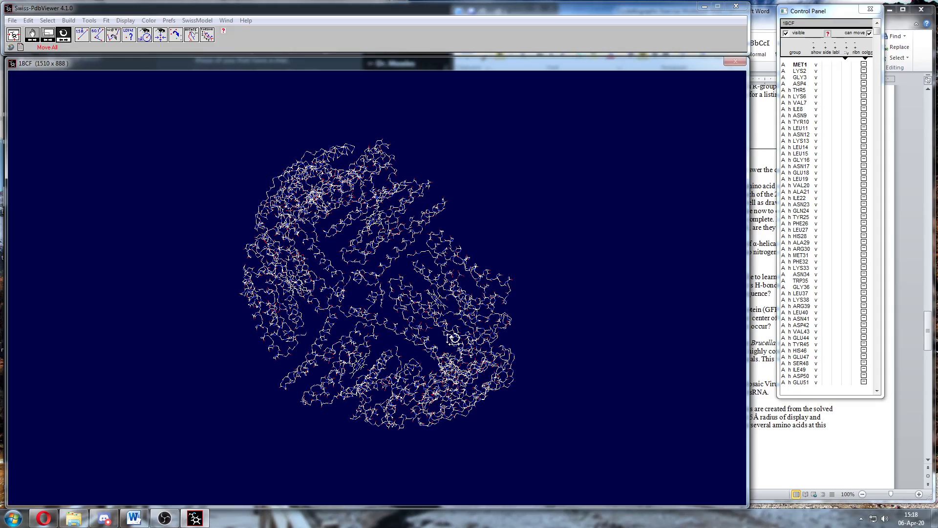
mouse_move(413, 293)
mouse_down()
mouse_move(398, 306)
mouse_move(387, 298)
mouse_move(406, 287)
mouse_move(395, 294)
mouse_move(412, 266)
mouse_move(453, 252)
mouse_move(357, 270)
mouse_move(341, 286)
mouse_move(422, 296)
mouse_move(418, 310)
mouse_move(408, 307)
mouse_up()
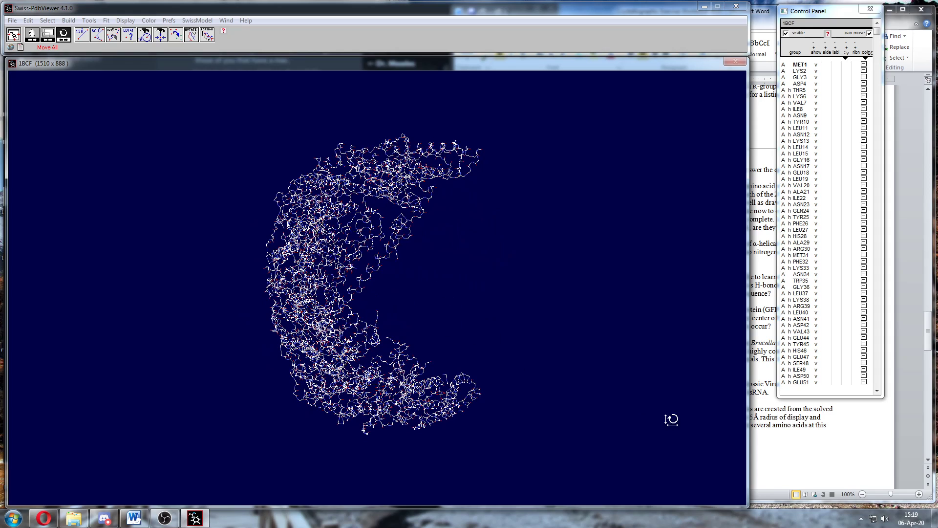
Check the workbook's 1BCF entry and examine a helix bundle with its ring group enlarged and the whole assembly from several angles.
click(768, 425)
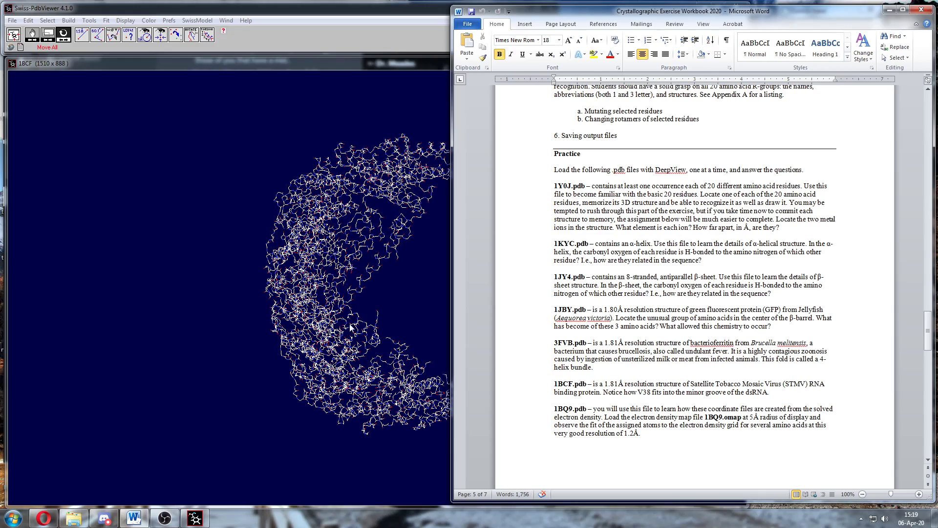
drag(378, 333, 326, 331)
middle_drag(442, 274, 478, 329)
drag(535, 267, 548, 263)
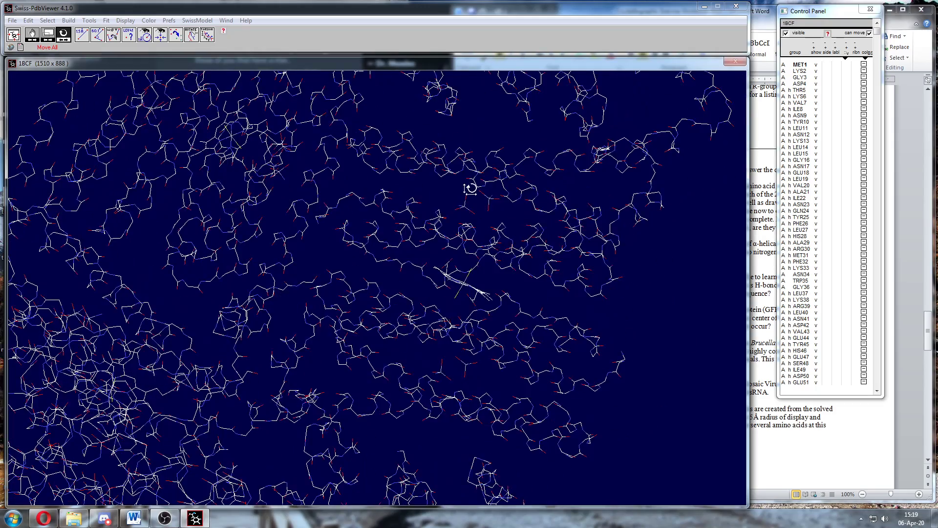
drag(479, 295, 476, 296)
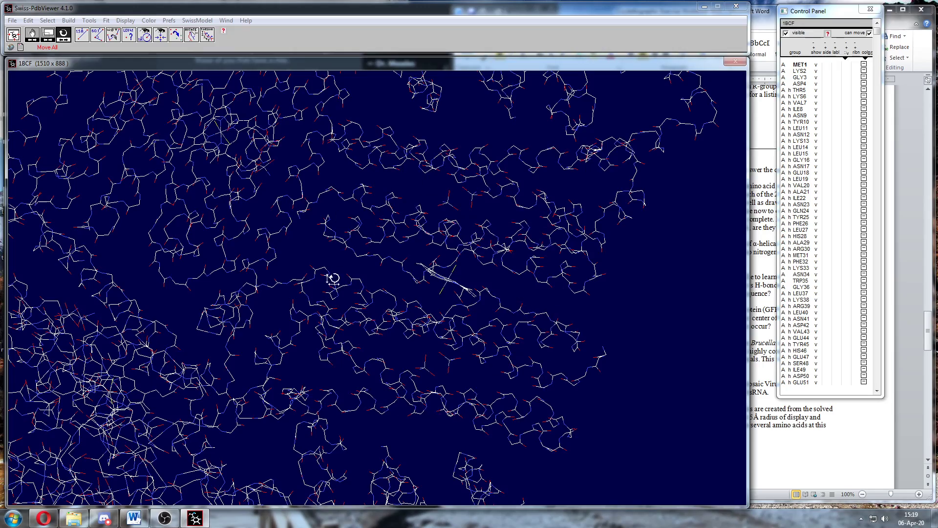
middle_drag(352, 367, 360, 304)
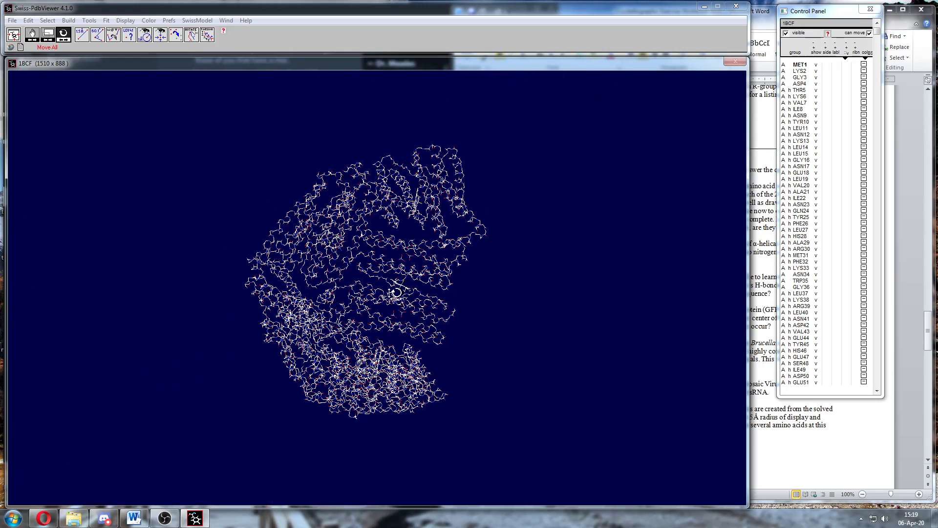
drag(396, 292, 369, 331)
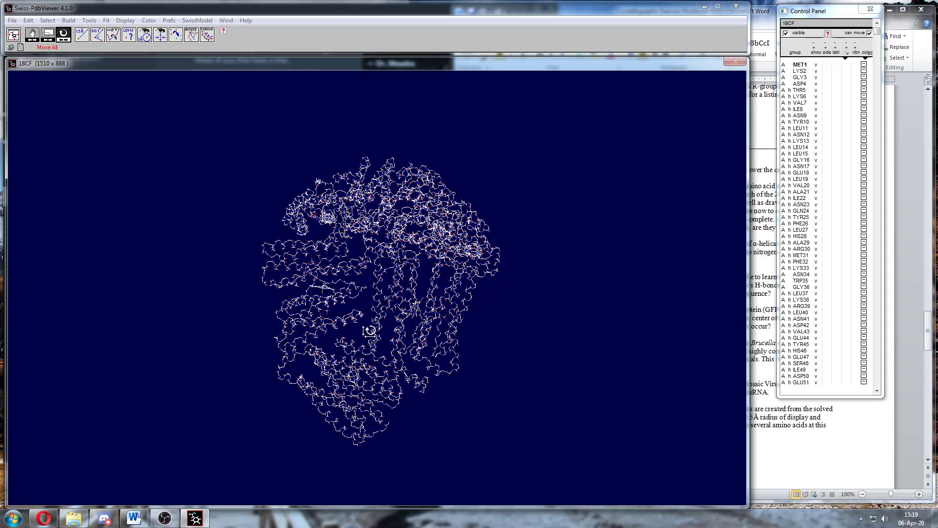
drag(432, 334, 466, 219)
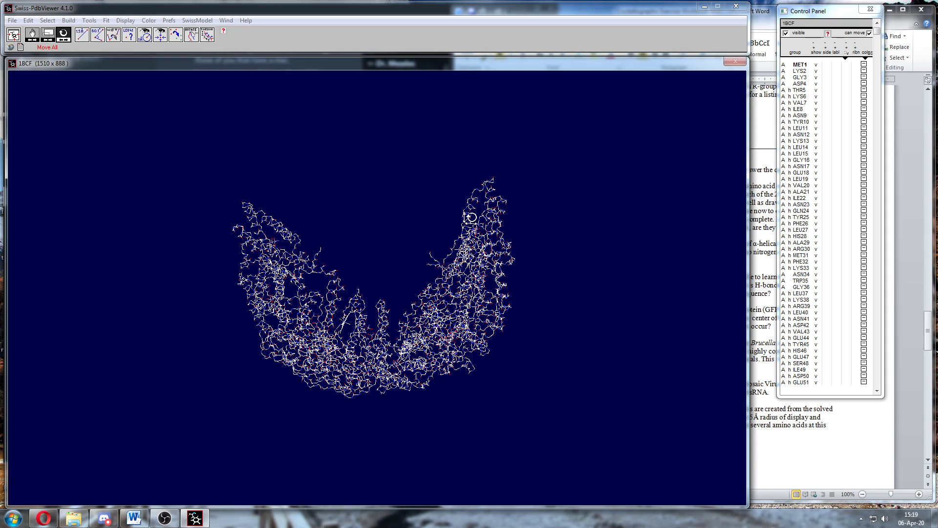
Check the workbook's 1BQ9 entry, close the 1BCF structure and load 1BQ9.pdb, dismissing its load log.
click(793, 426)
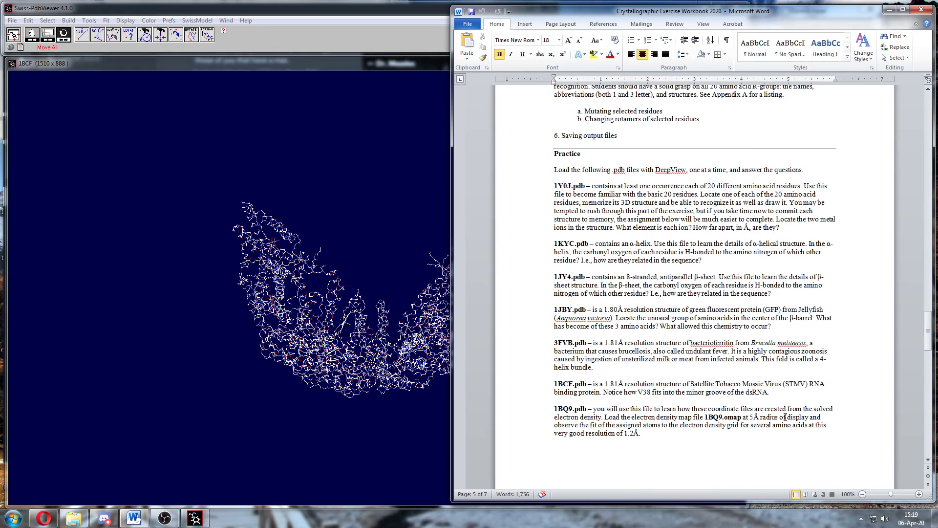
click(12, 21)
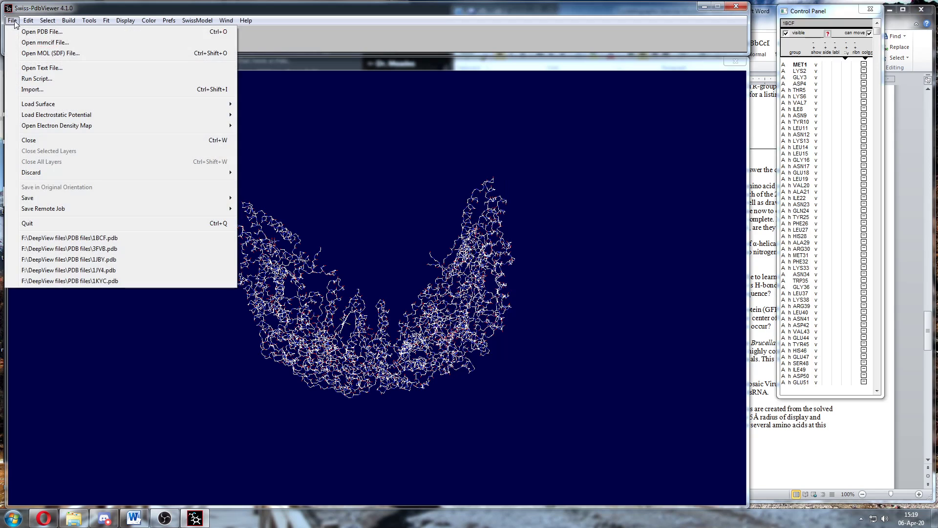
click(49, 141)
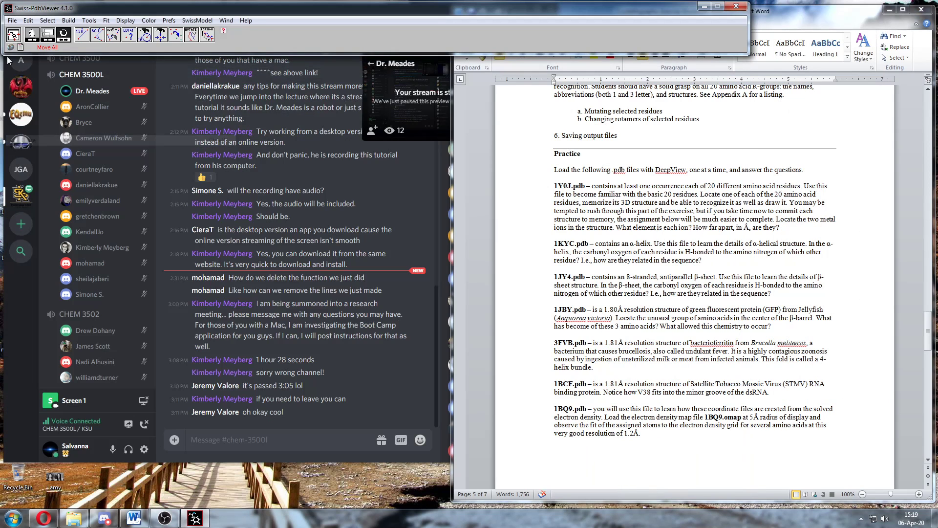
click(12, 21)
click(42, 32)
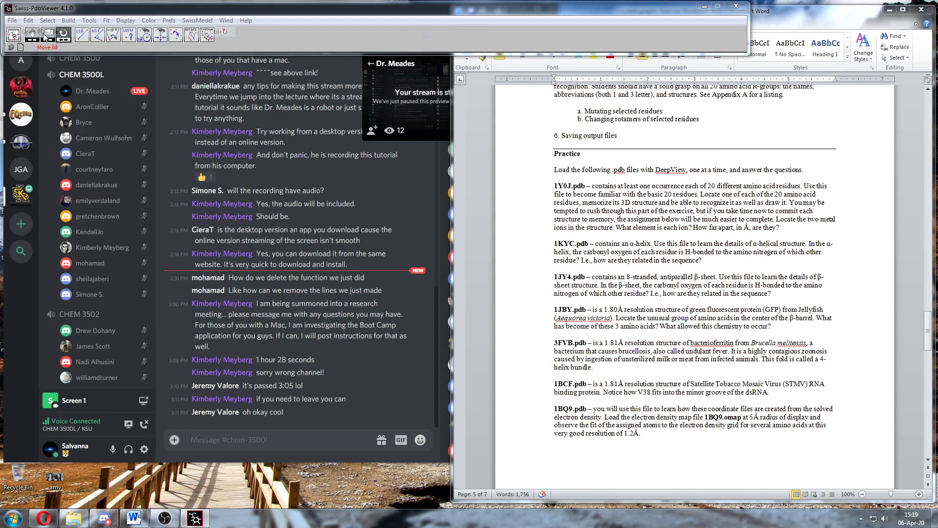
click(114, 113)
click(384, 274)
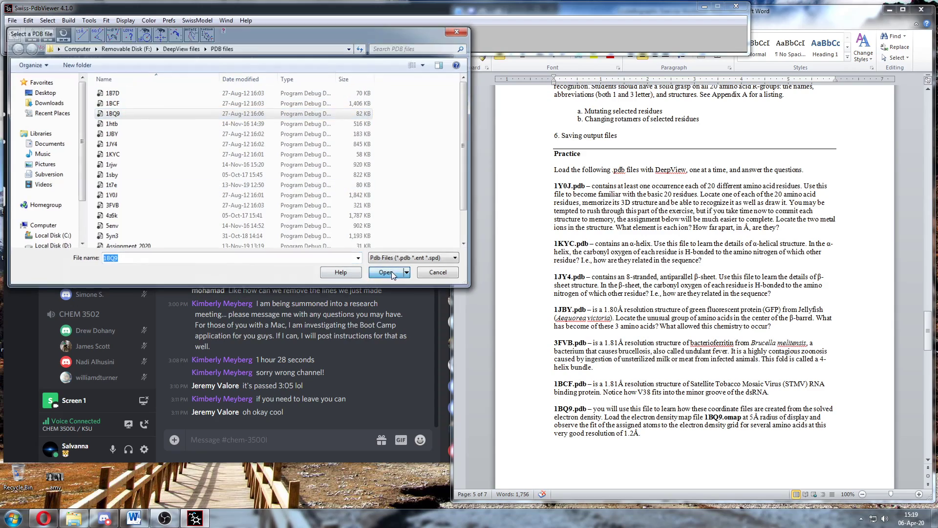
click(555, 292)
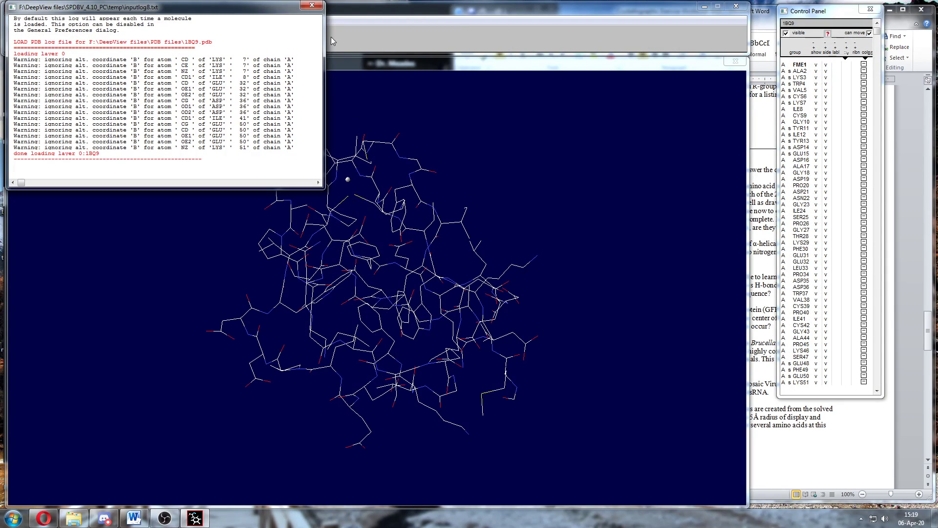
click(312, 6)
Examine the 1BQ9 structure and its metal ion from several angles and check the workbook's electron density map instructions.
drag(438, 298, 456, 337)
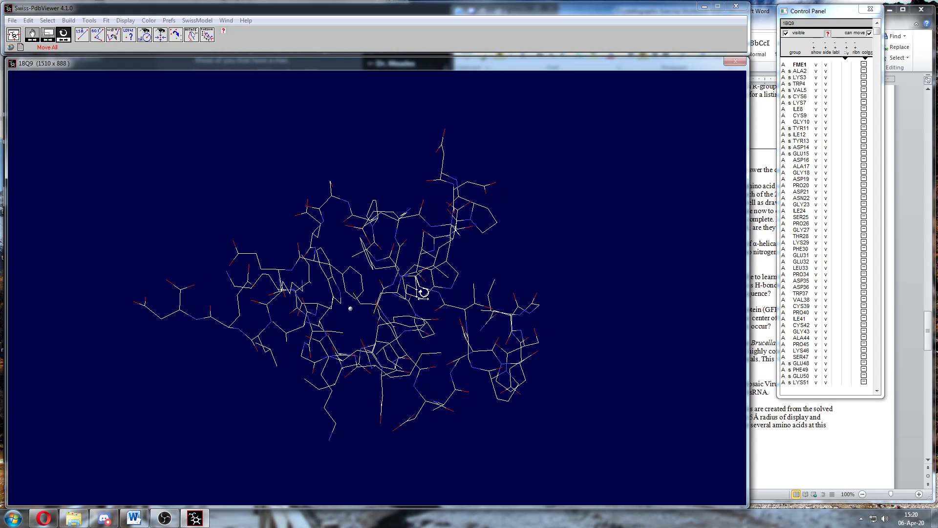
drag(407, 295, 409, 280)
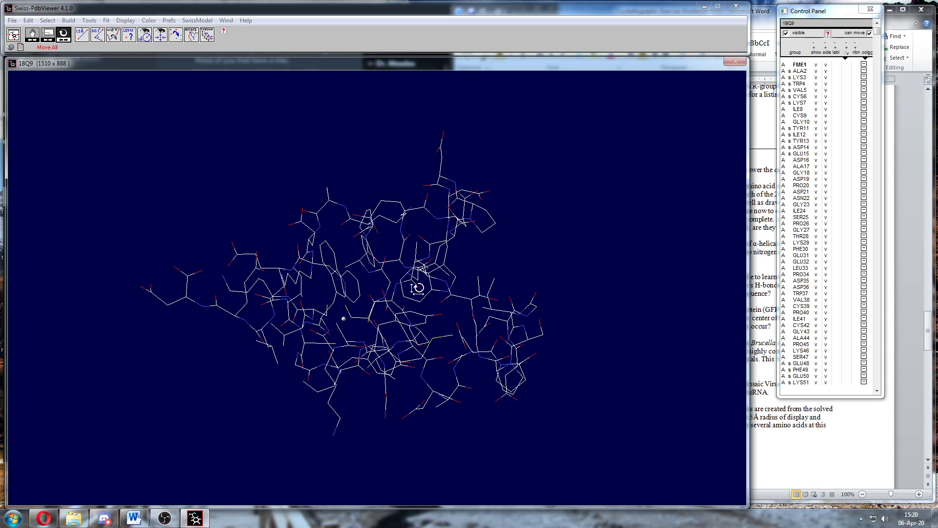
drag(393, 289, 362, 263)
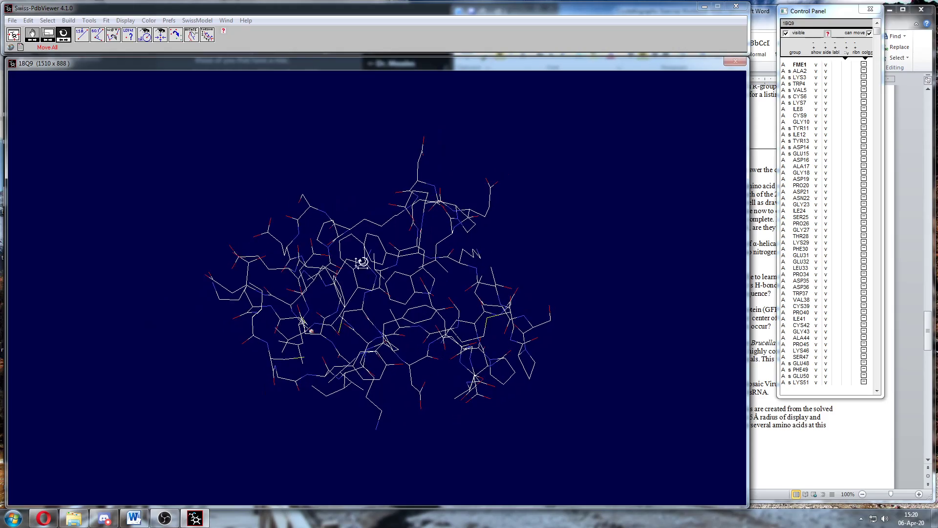
mouse_move(363, 306)
mouse_down()
mouse_move(356, 329)
mouse_move(371, 343)
mouse_move(366, 354)
mouse_move(352, 330)
mouse_move(389, 331)
mouse_move(383, 335)
mouse_move(391, 325)
mouse_move(355, 305)
mouse_up()
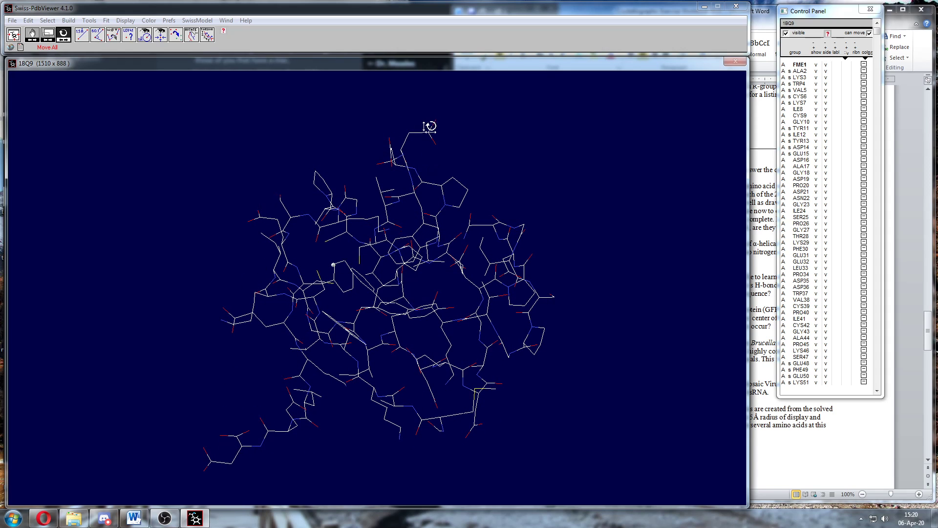
drag(391, 316, 376, 312)
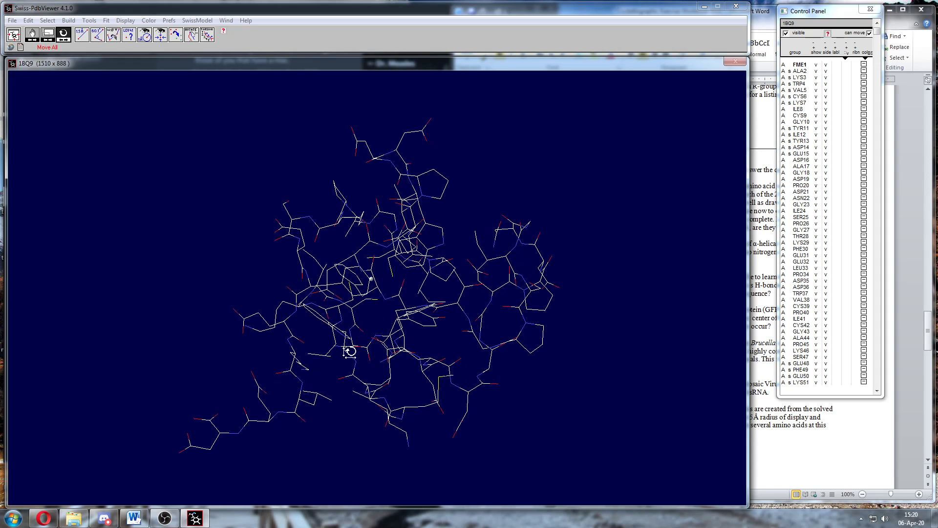
drag(438, 390, 527, 329)
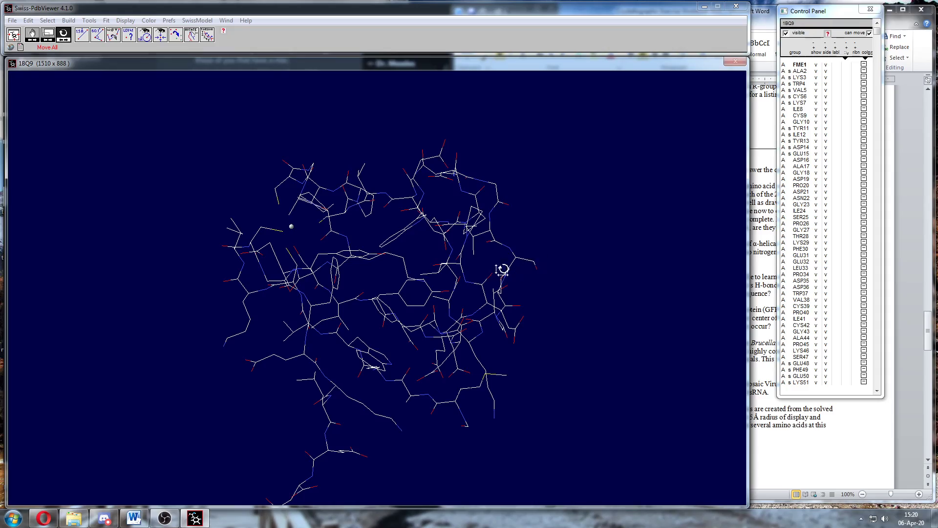
drag(503, 268, 479, 255)
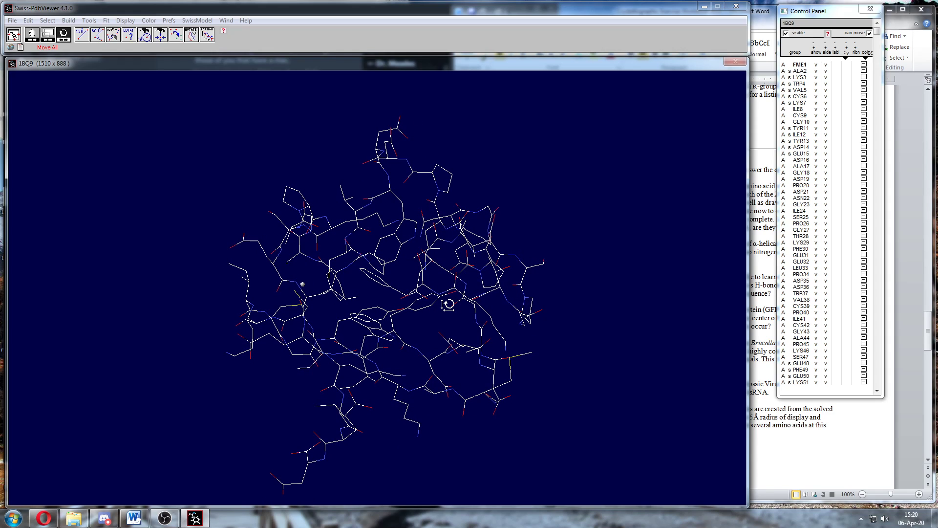
click(791, 427)
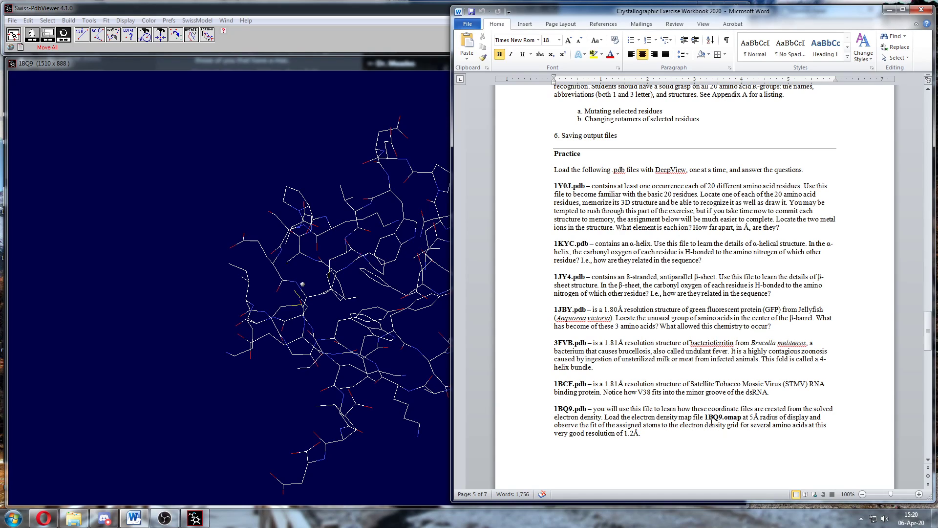
click(109, 10)
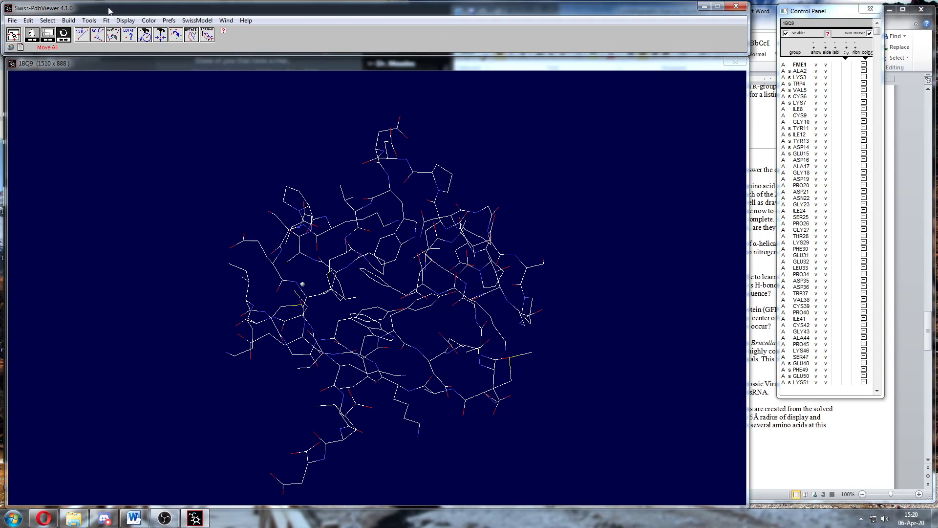
drag(405, 280, 369, 302)
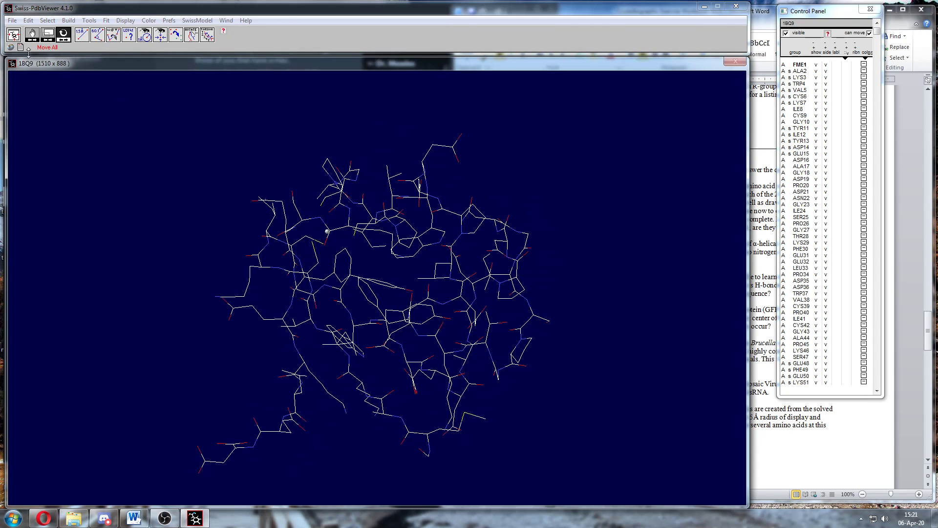
Open 1bq9.omap as a DN6 electron density map, displayed 5 Å around CA with a dotted contour at 1.000 sigma.
click(13, 20)
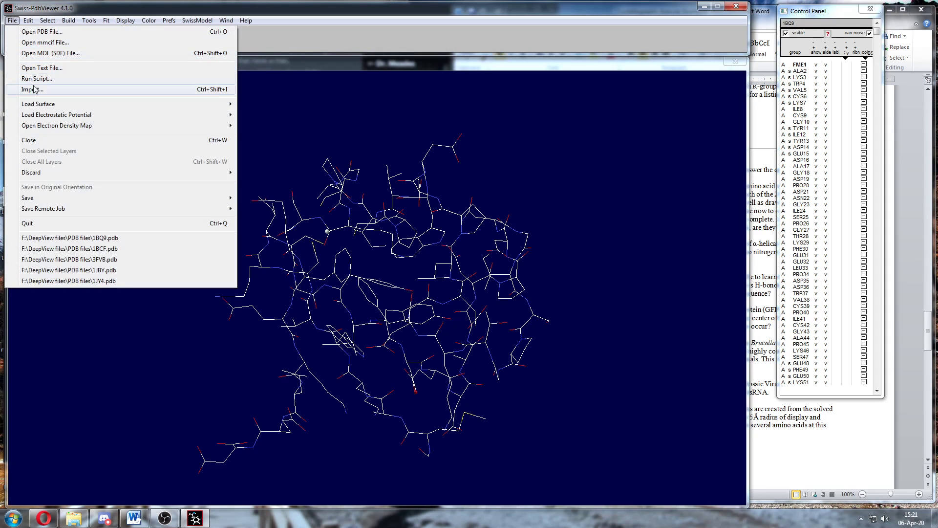
mouse_move(55, 127)
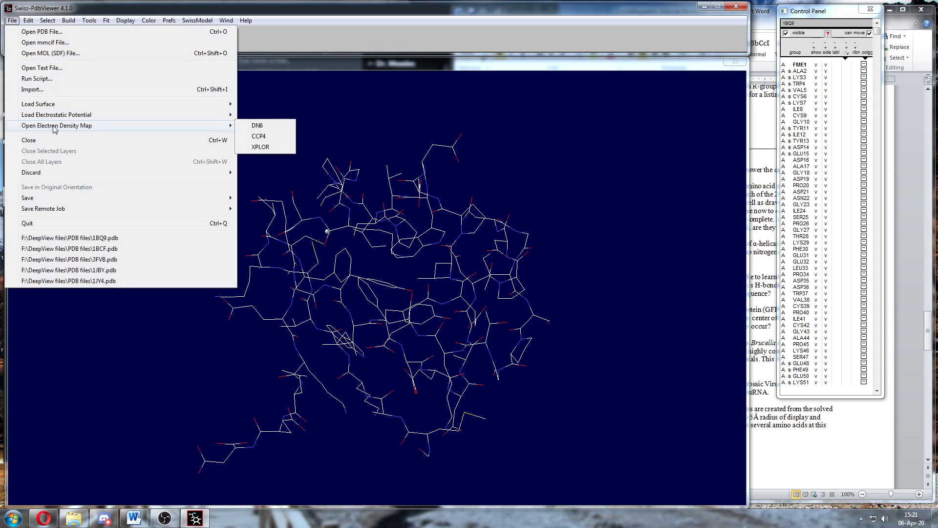
click(268, 127)
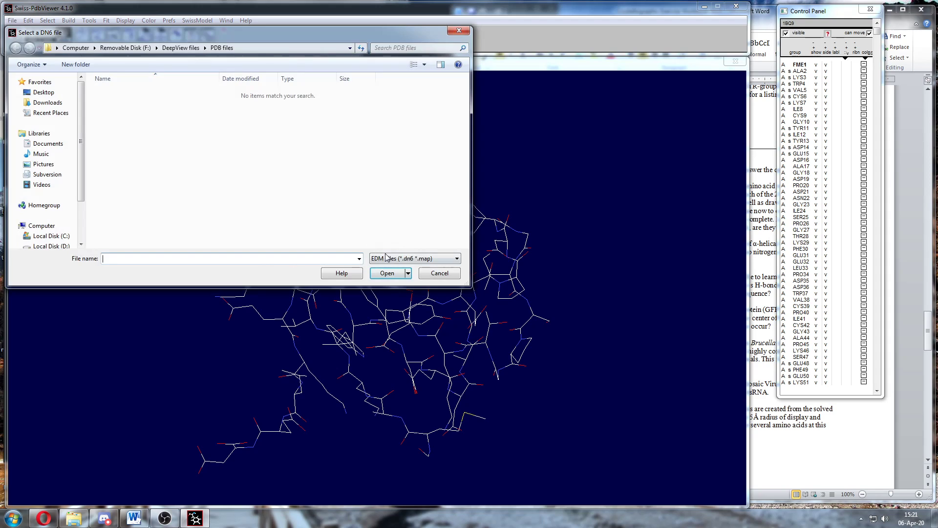
click(386, 257)
click(390, 276)
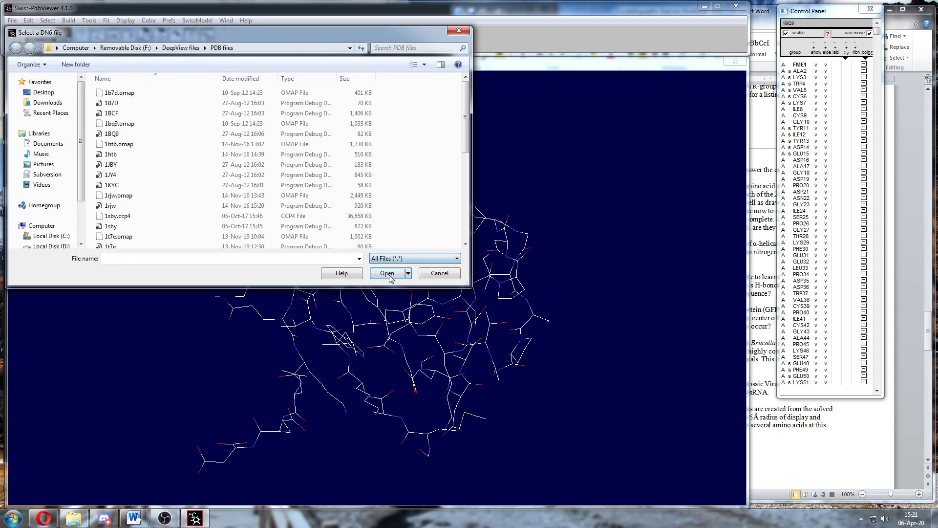
click(115, 125)
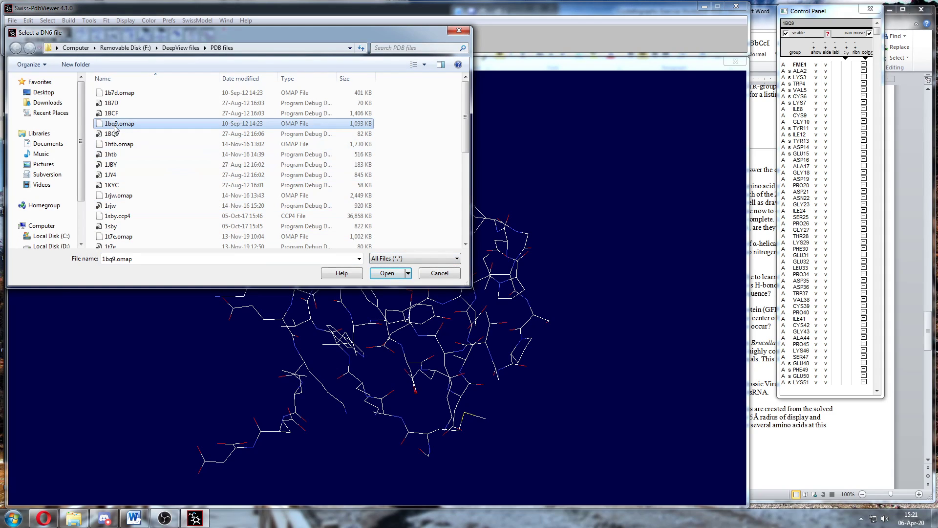
click(387, 273)
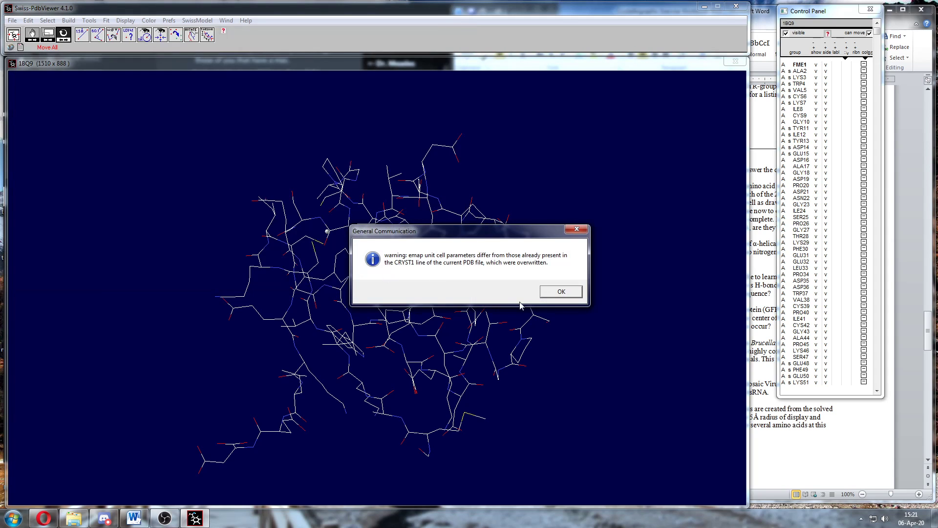
click(552, 293)
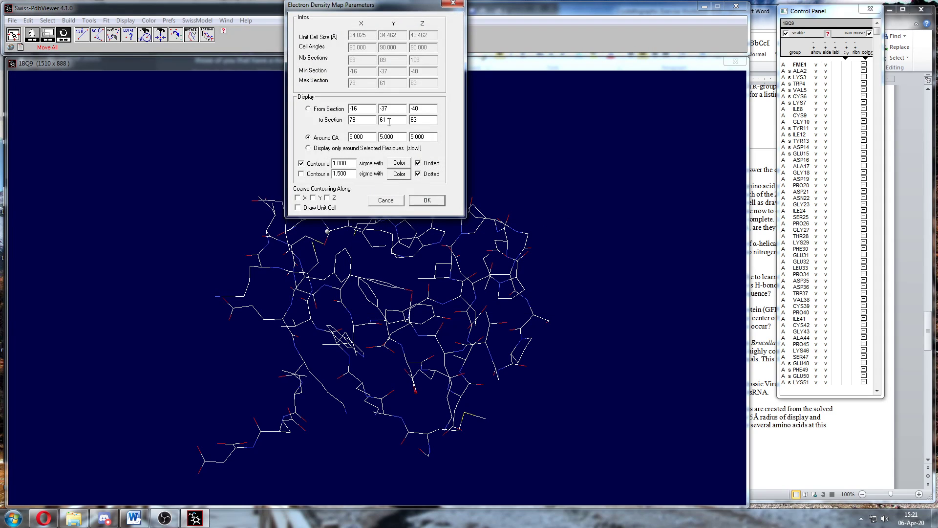
click(426, 201)
click(551, 298)
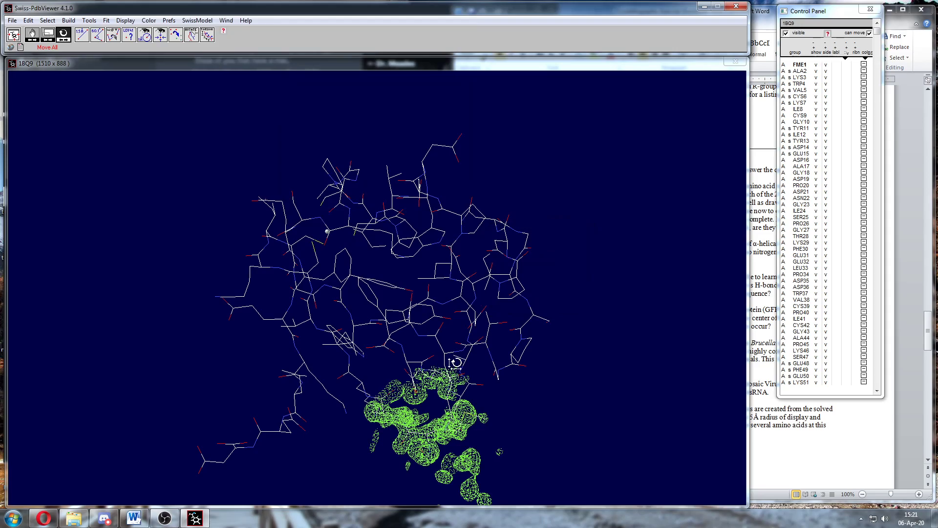
Enlarge the structure and centre the view and its electron density map on an atom of residue TRP37.
drag(420, 290, 417, 301)
middle_drag(429, 279, 448, 318)
click(160, 36)
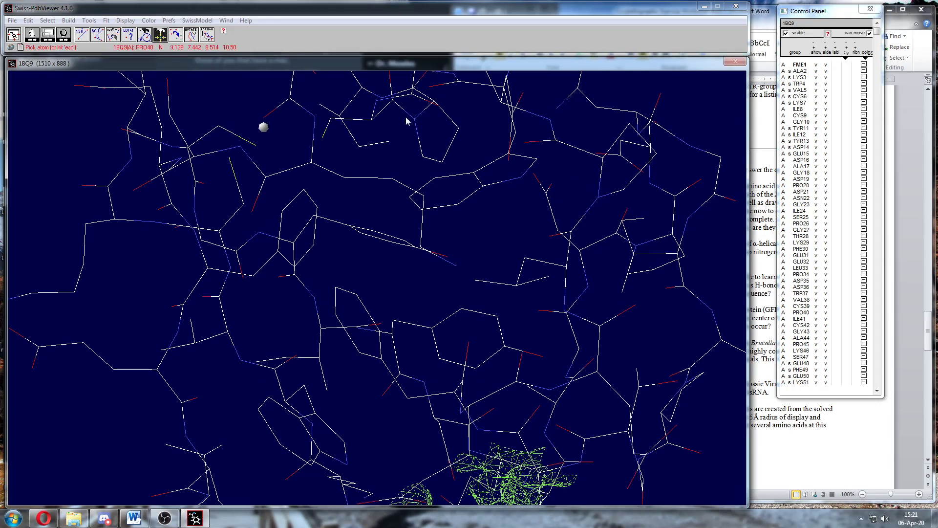
click(484, 189)
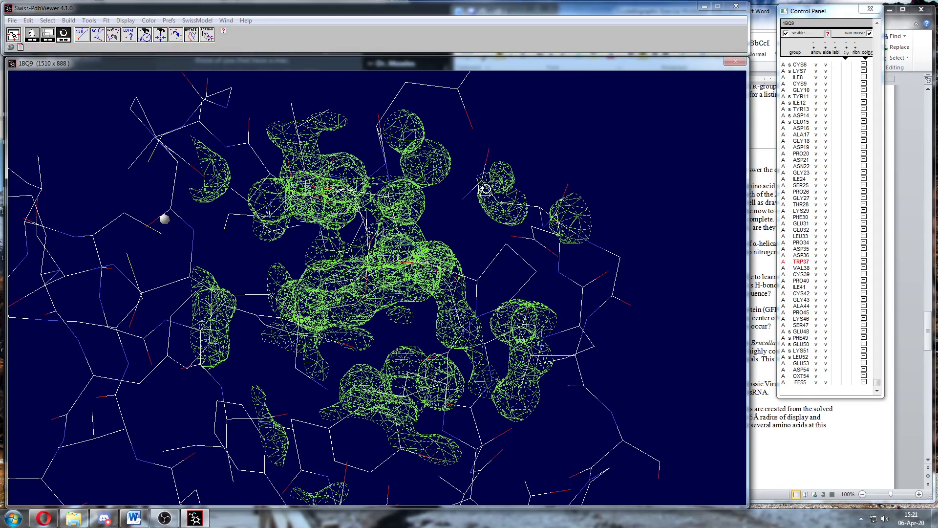
Examine the fit of the atoms to the density around TRP37 from several angles and check the workbook's practice and Assignment text.
drag(427, 270, 391, 299)
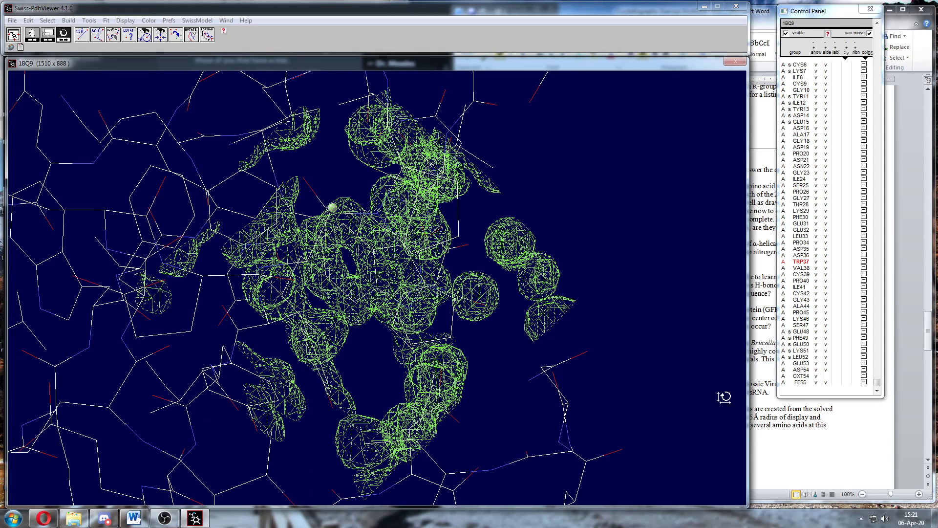
click(763, 421)
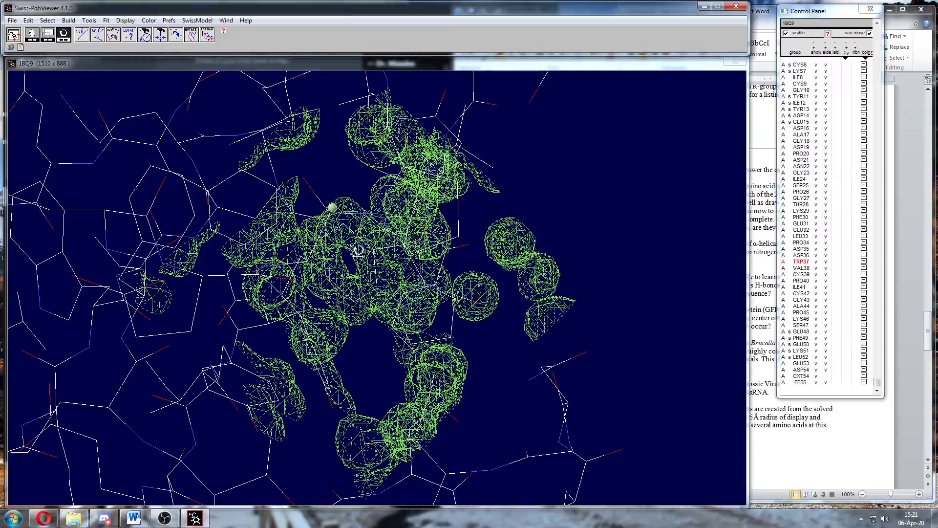
mouse_move(356, 258)
mouse_down()
mouse_move(337, 254)
mouse_move(371, 255)
mouse_move(355, 255)
mouse_up()
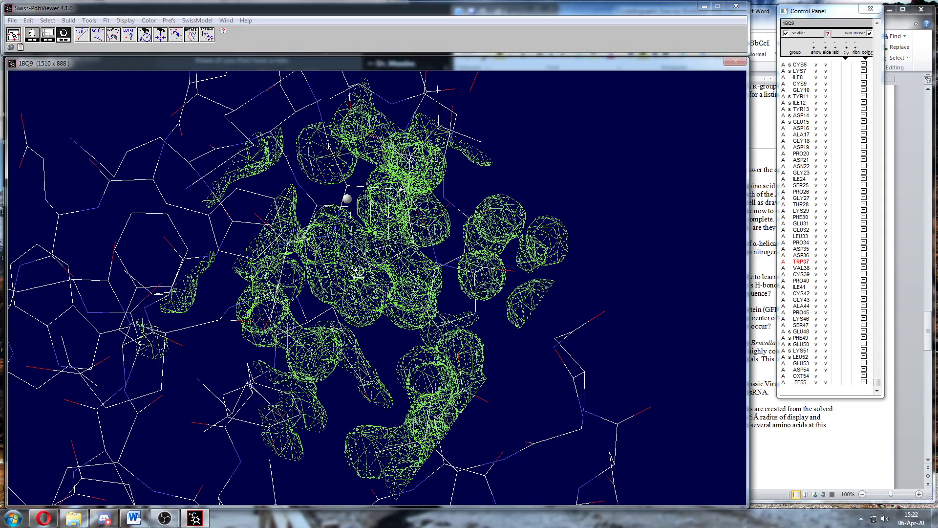
drag(360, 268, 343, 224)
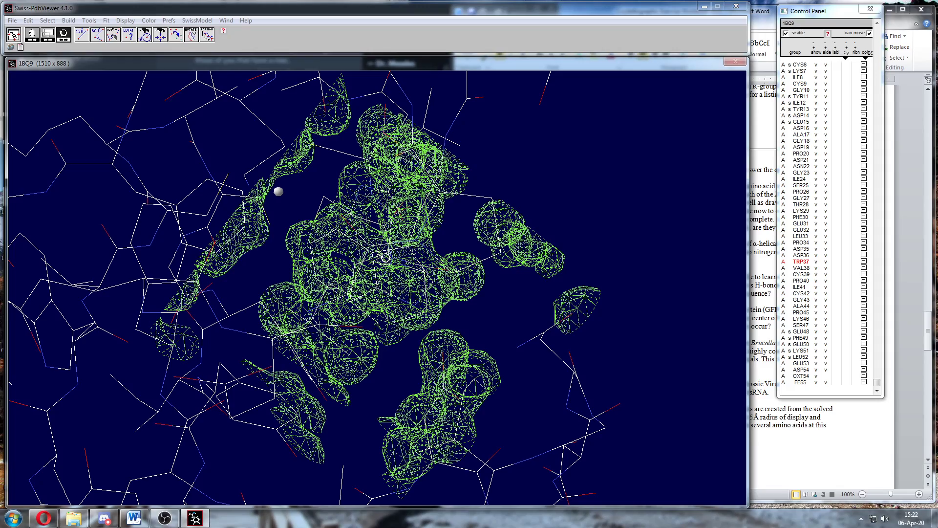
mouse_move(394, 248)
mouse_down()
mouse_move(344, 281)
mouse_move(415, 236)
mouse_move(406, 238)
mouse_up()
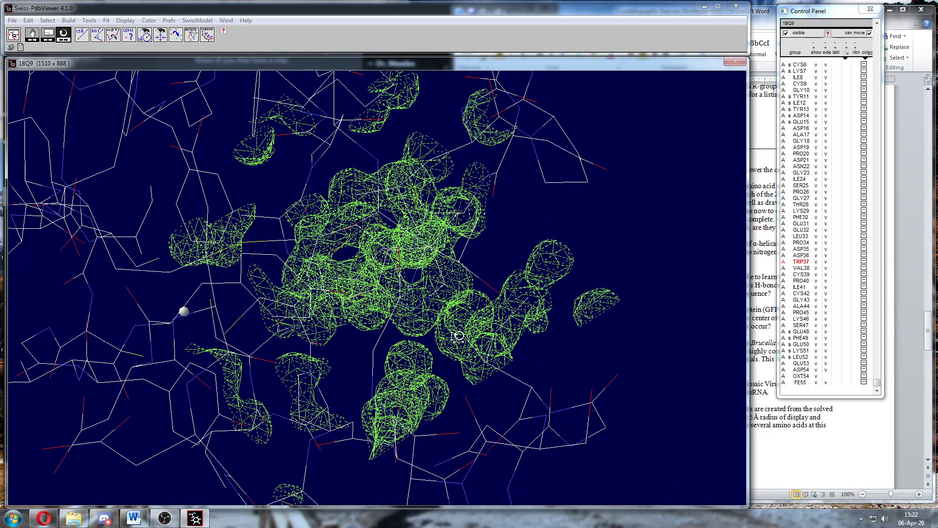
click(797, 431)
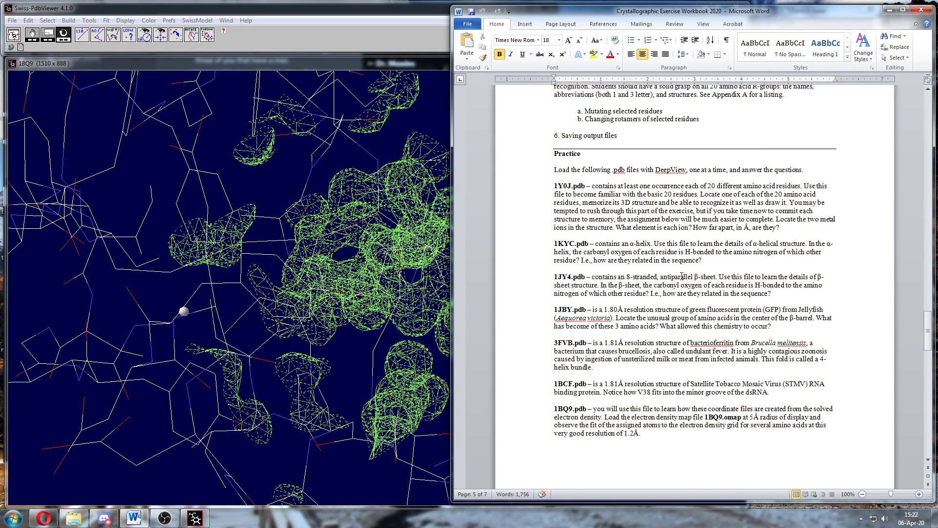
scroll(682, 275, down, 8)
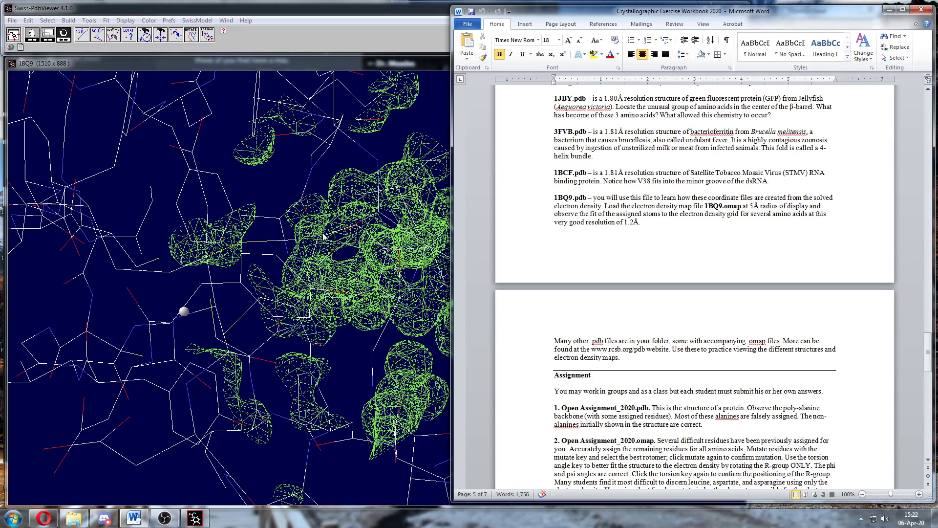
Centre the view of 1BQ9 and its electron density map on an atom of residue PRO34.
click(348, 274)
drag(404, 246, 382, 265)
middle_drag(382, 264, 391, 216)
drag(370, 241, 468, 253)
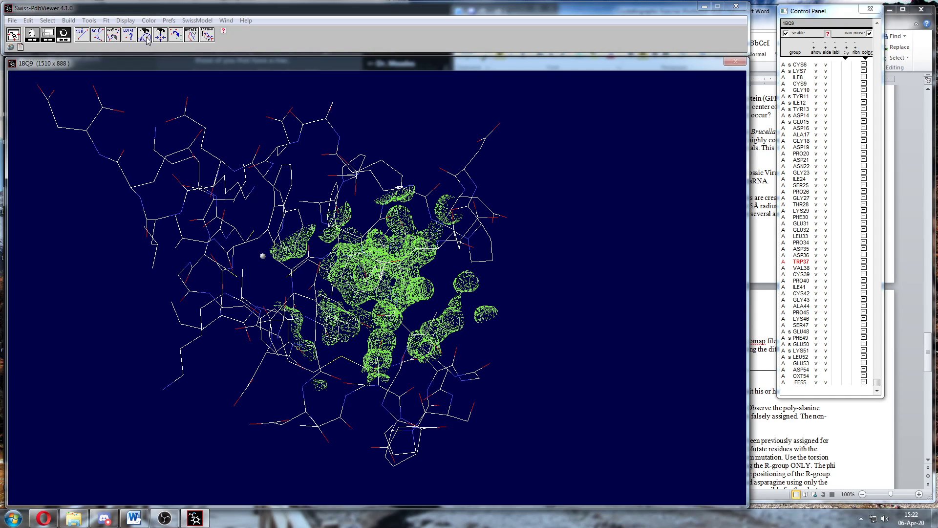
click(482, 228)
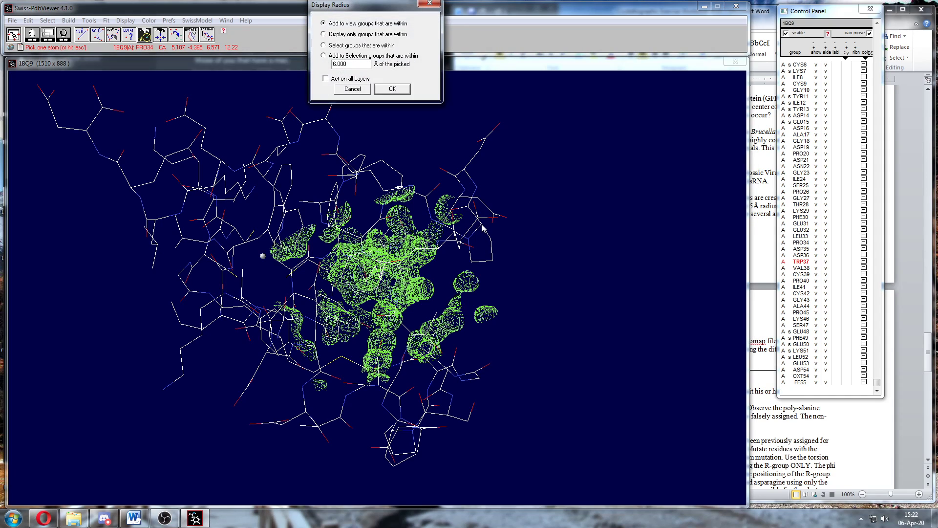
click(428, 4)
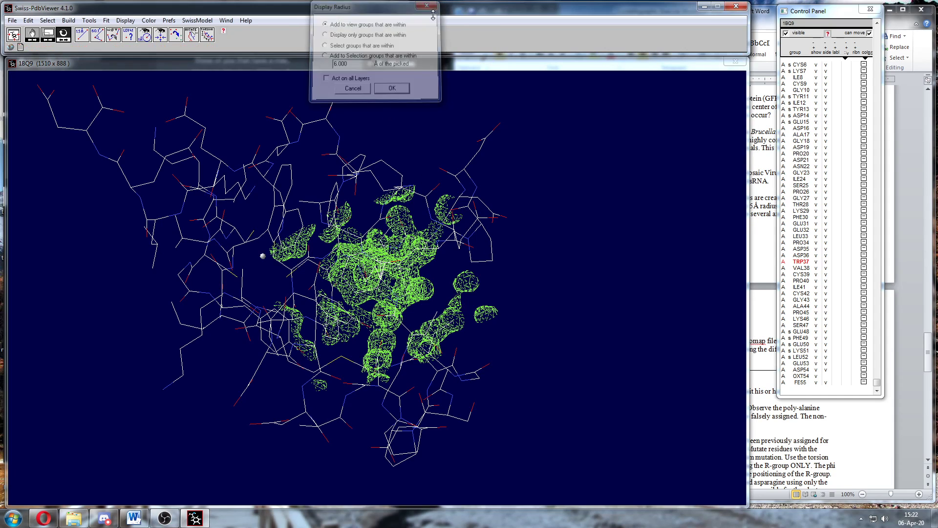
click(159, 38)
click(492, 260)
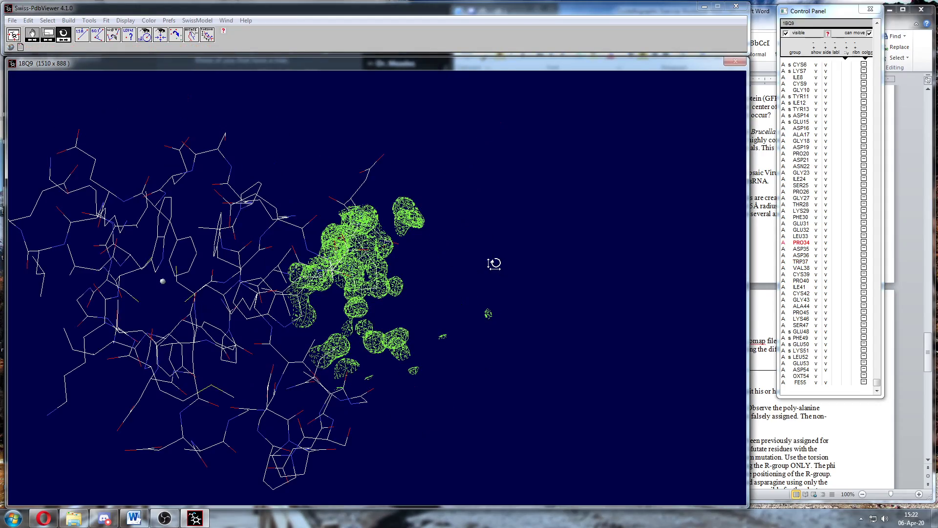
Inspect the density around PRO34 up close and recentre the view and map on an atom of residue SER25.
drag(422, 306, 391, 331)
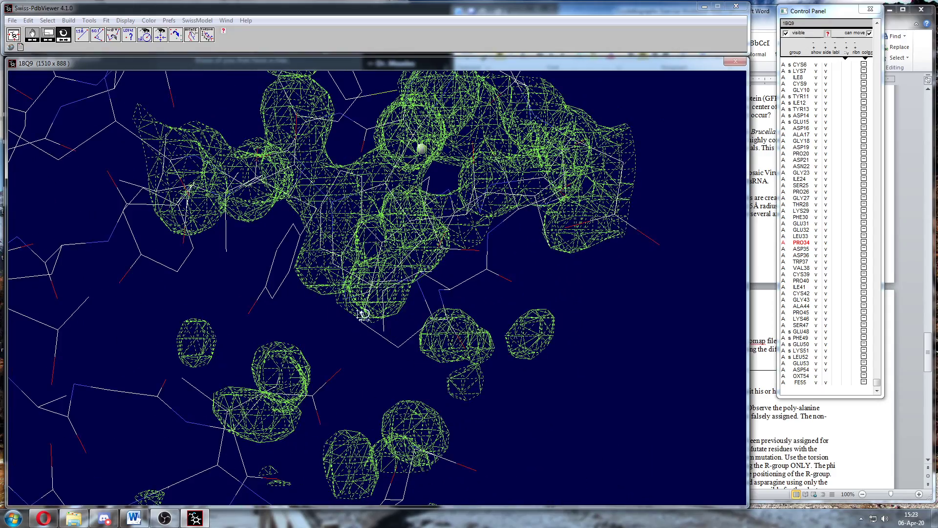
drag(362, 314, 348, 320)
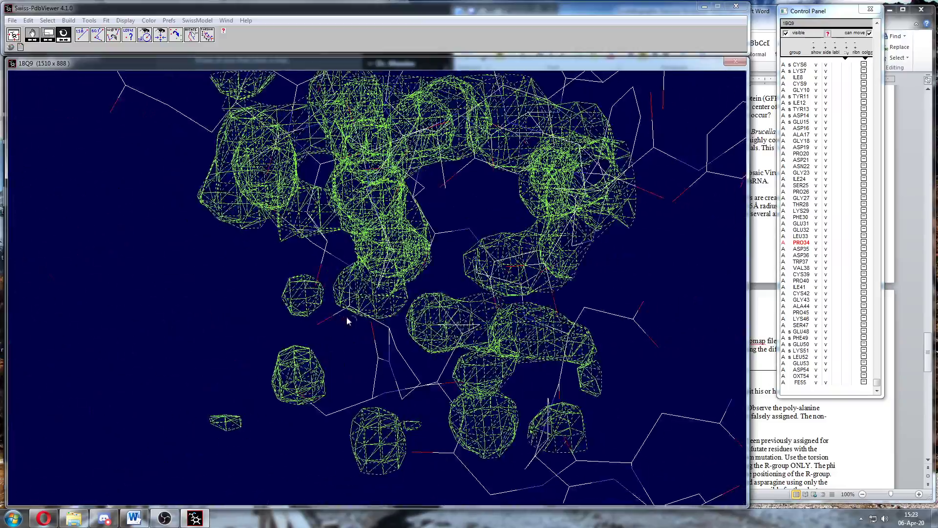
middle_drag(385, 321, 397, 245)
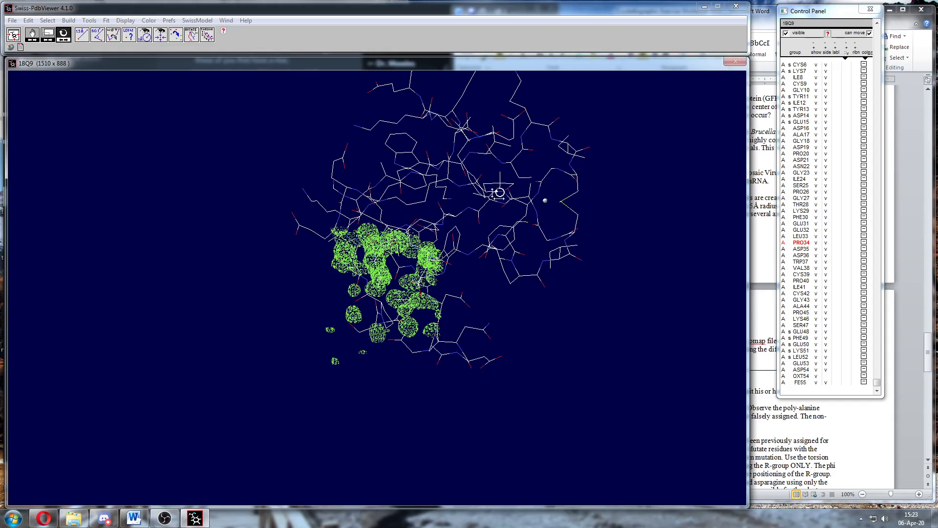
drag(498, 192, 448, 267)
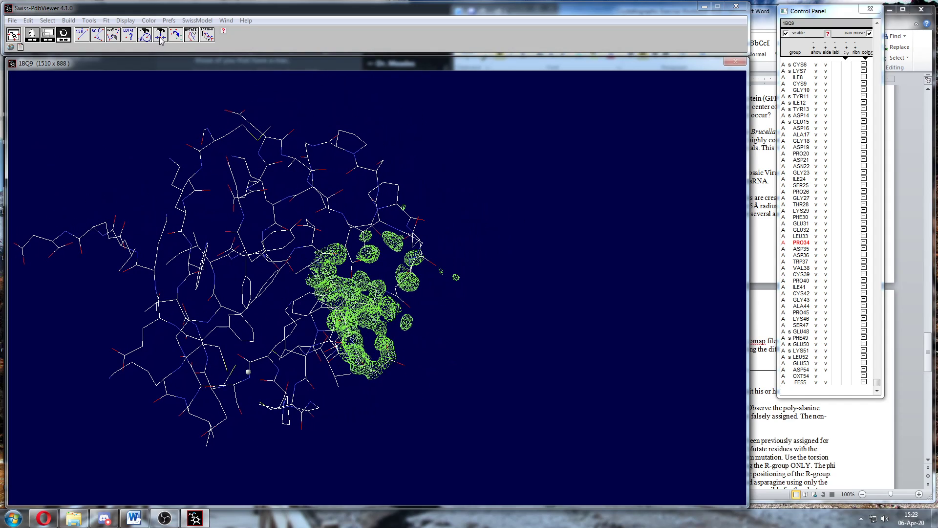
click(383, 162)
Examine the fit of the atoms to the density around SER25 from several angles and read the workbook's Assignment section.
middle_drag(397, 238, 417, 303)
drag(427, 298, 450, 241)
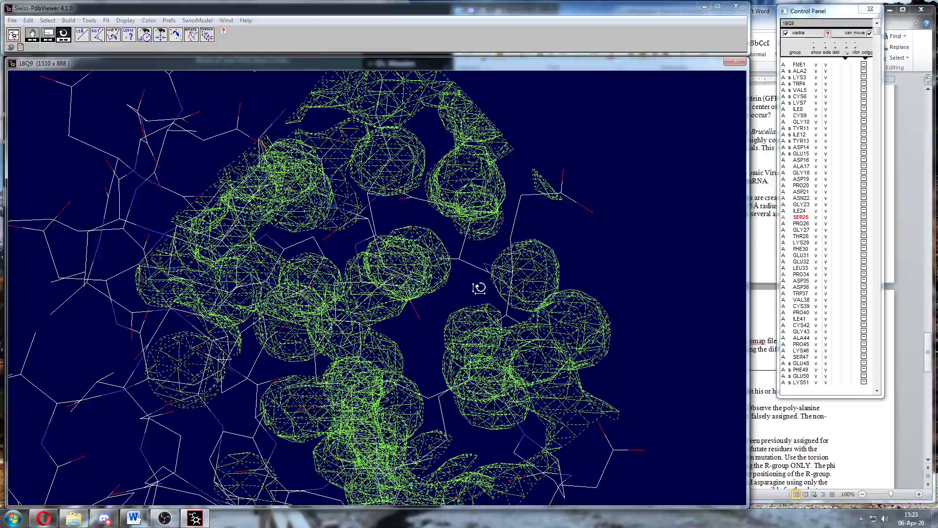
drag(479, 288, 447, 225)
drag(393, 185, 468, 275)
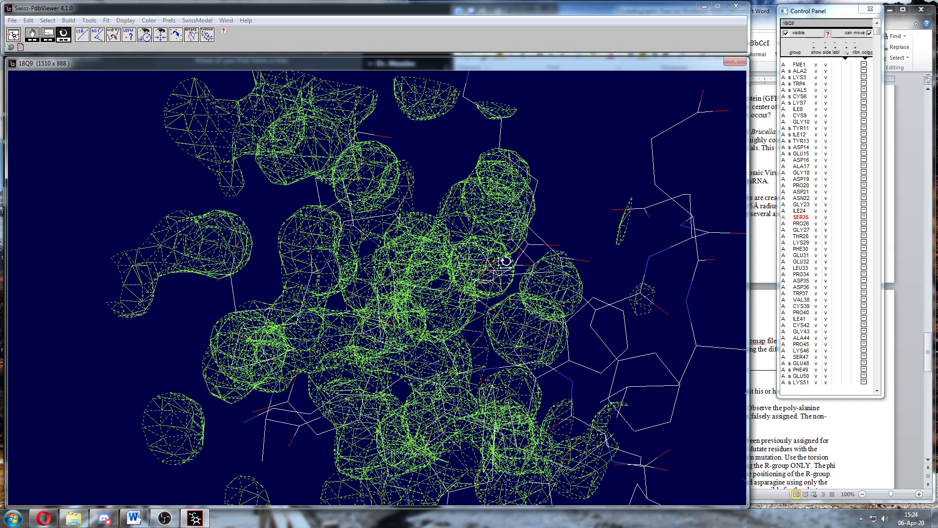
drag(498, 281, 460, 272)
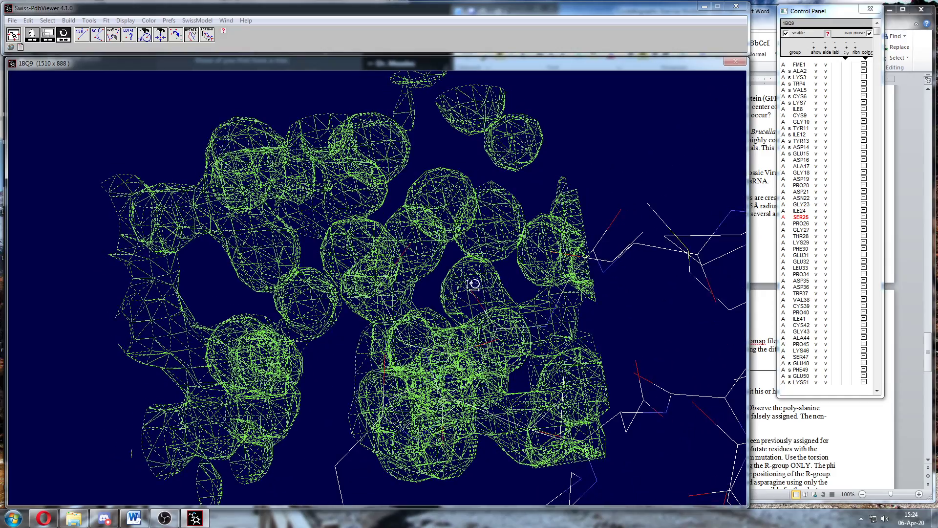
drag(477, 285, 455, 279)
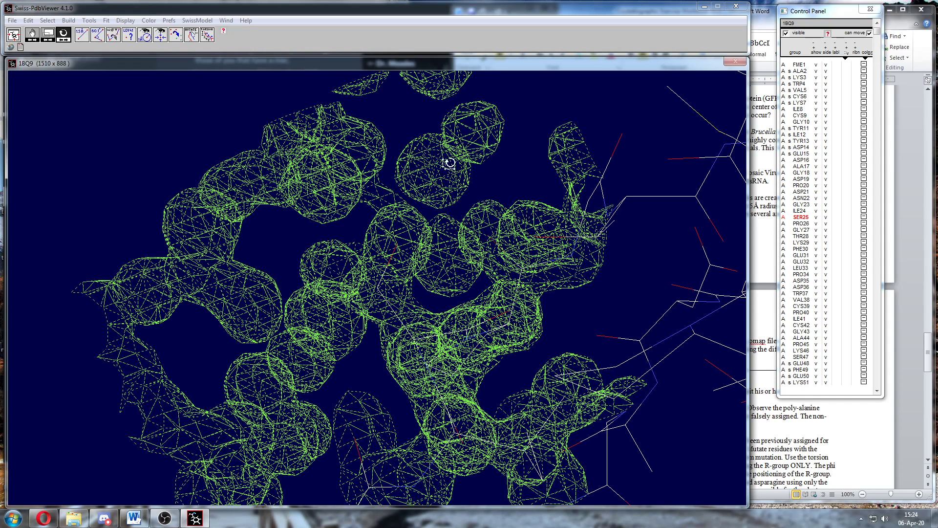
mouse_move(450, 238)
mouse_down()
mouse_move(440, 236)
mouse_move(480, 243)
mouse_move(391, 236)
mouse_move(450, 247)
mouse_move(437, 251)
mouse_move(441, 238)
mouse_up()
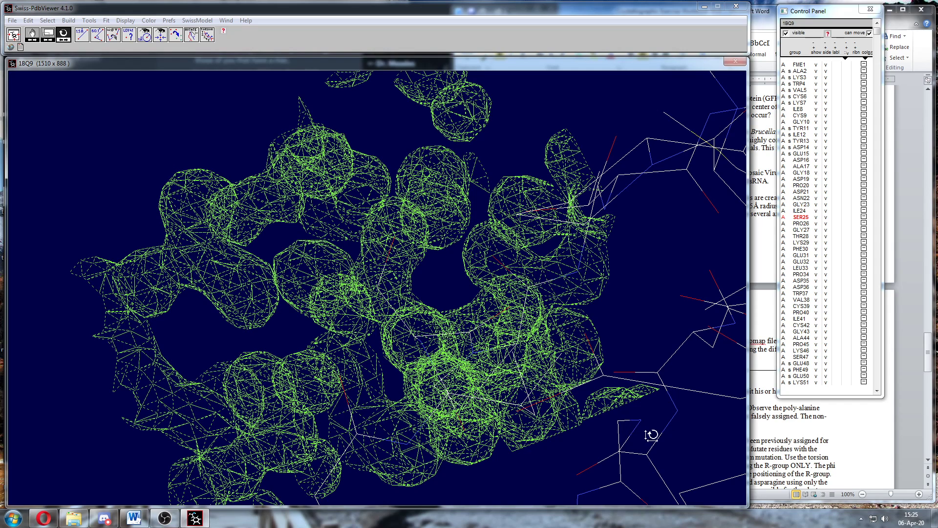
click(825, 440)
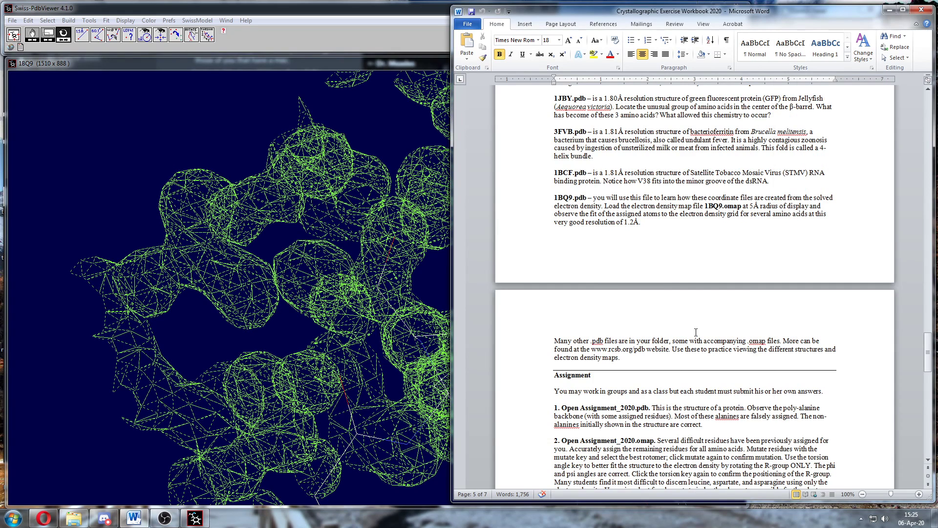
scroll(696, 332, down, 6)
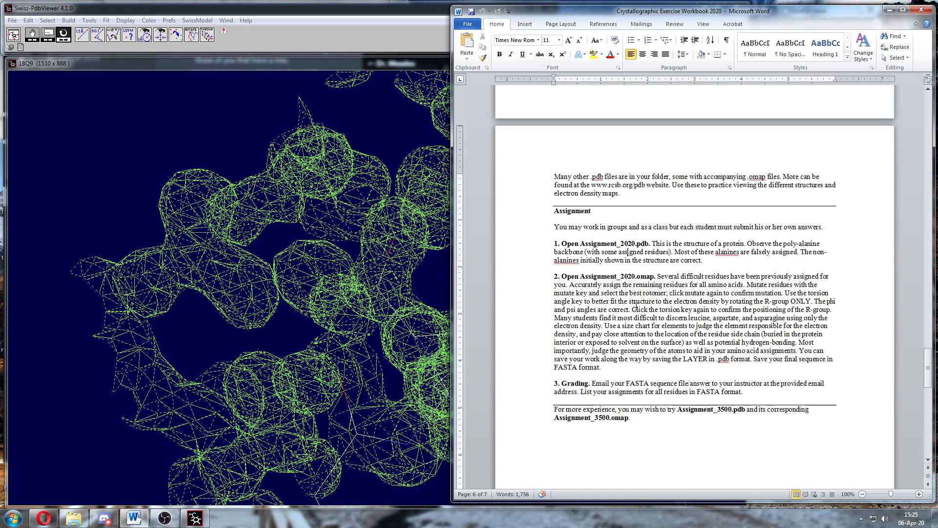
Close the 1BQ9 structure and open the Assignment_3500 PDB file.
click(13, 20)
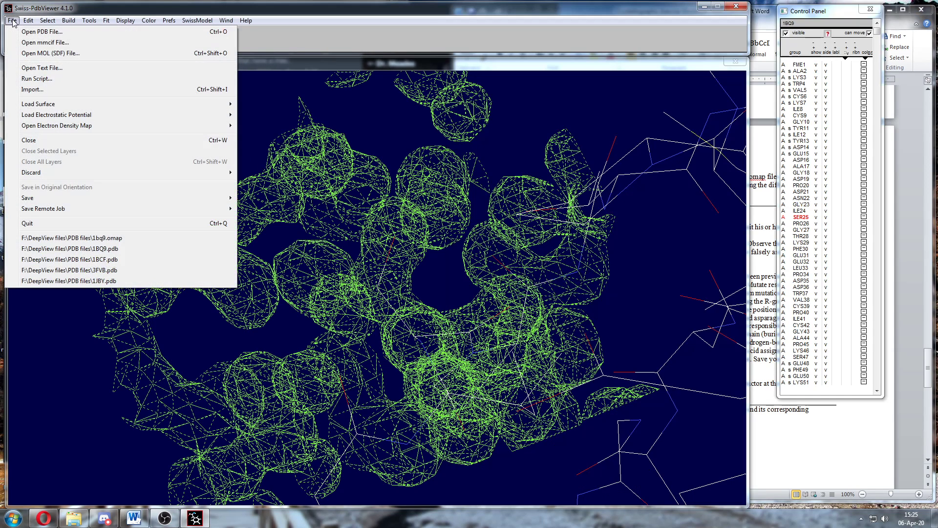
click(54, 141)
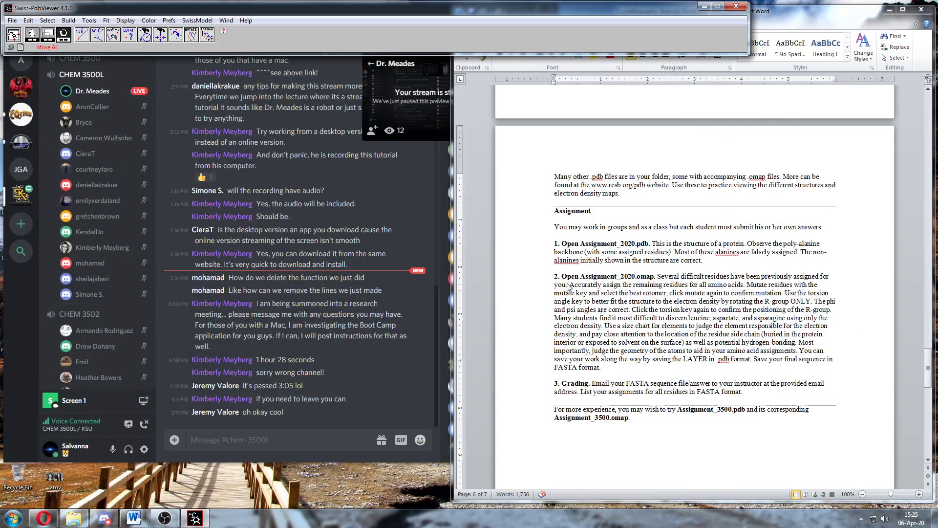
click(12, 21)
click(41, 31)
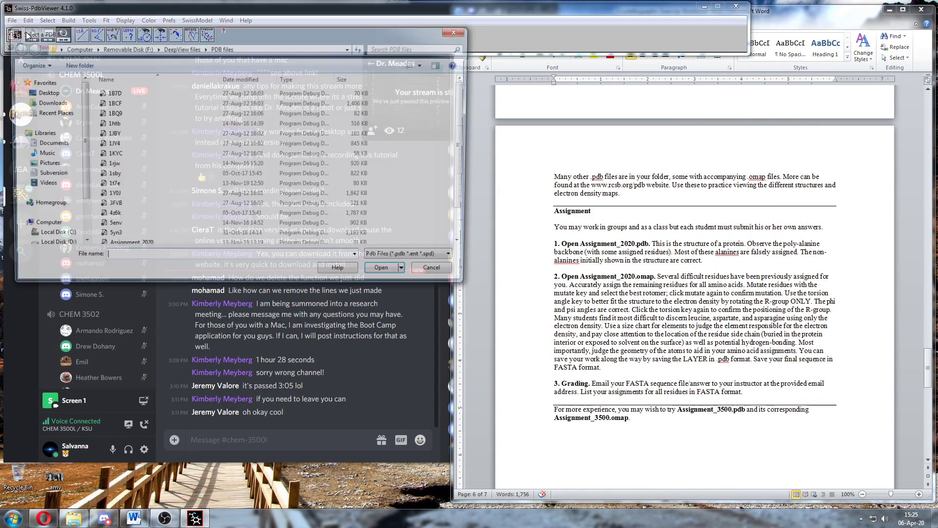
click(139, 243)
scroll(140, 245, down, 1)
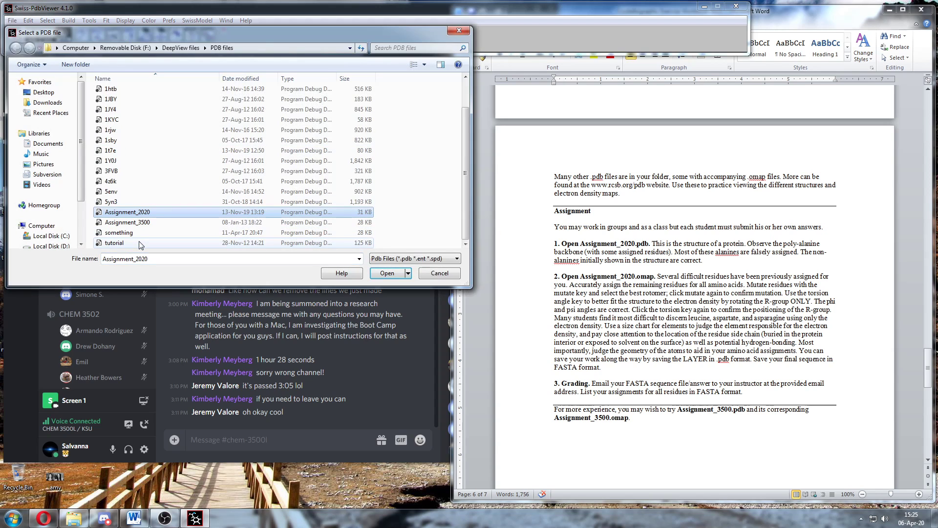
click(144, 223)
click(392, 276)
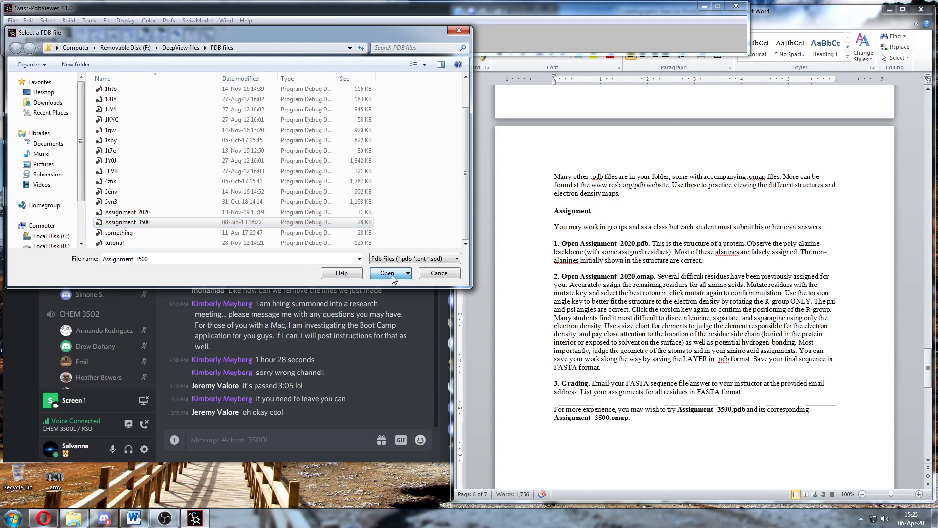
click(270, 5)
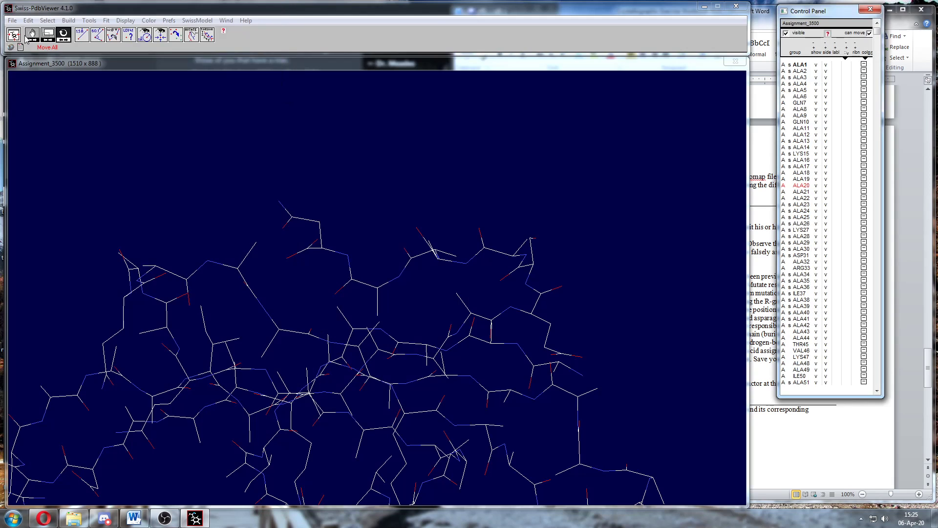
Look over the poly-alanine backbone and open Assignment_3500.omap as its DN6 electron density map.
drag(400, 233, 398, 305)
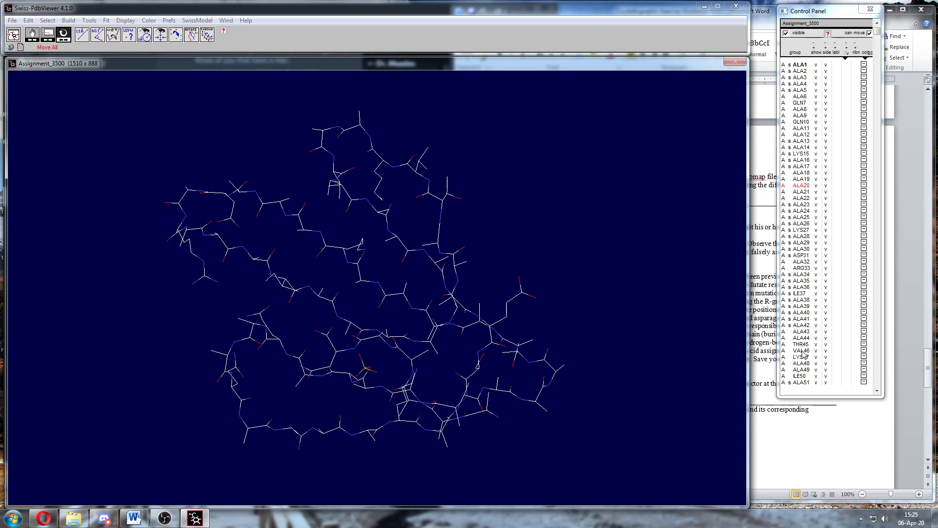
drag(420, 290, 332, 293)
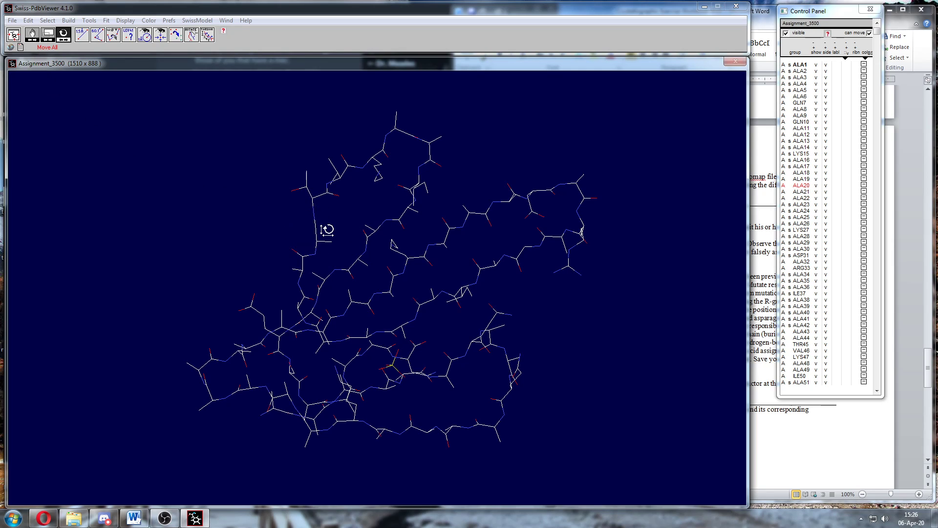
click(12, 21)
mouse_move(56, 126)
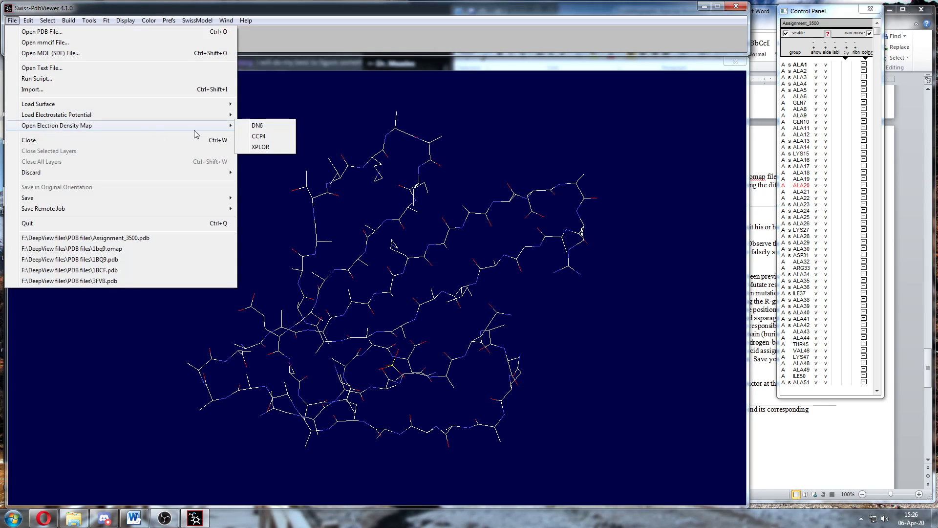
click(256, 126)
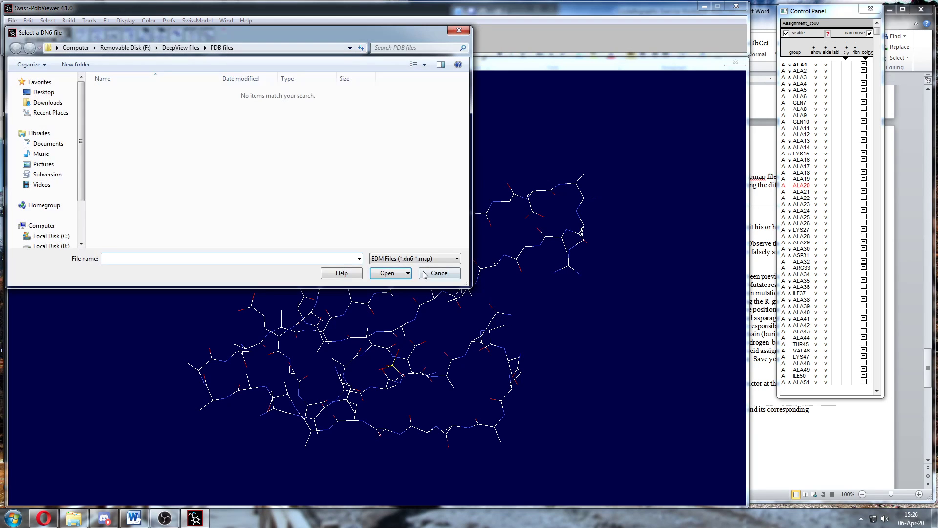
click(425, 259)
click(425, 273)
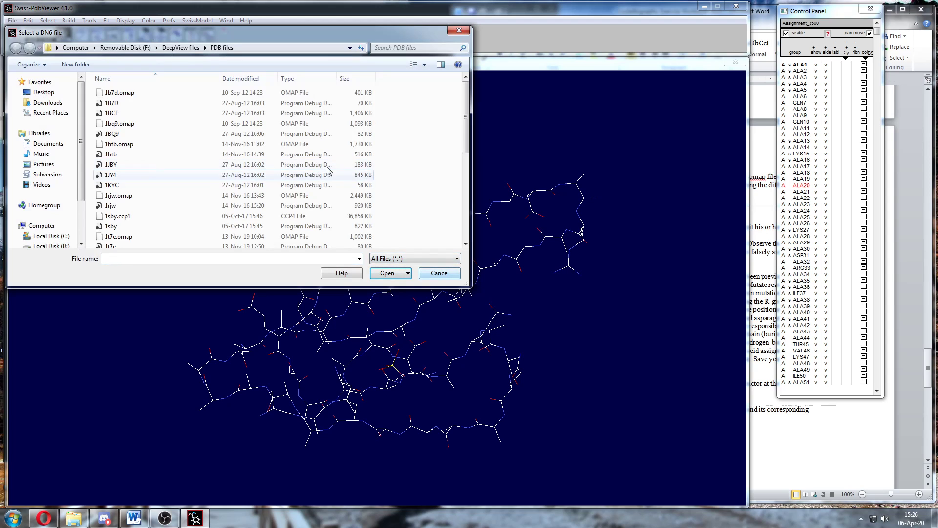
click(259, 205)
scroll(259, 205, down, 7)
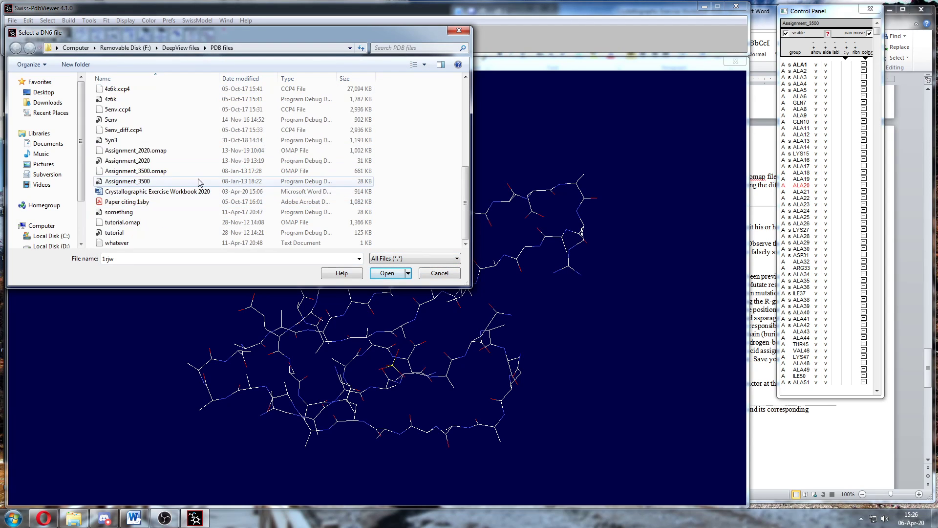
click(160, 171)
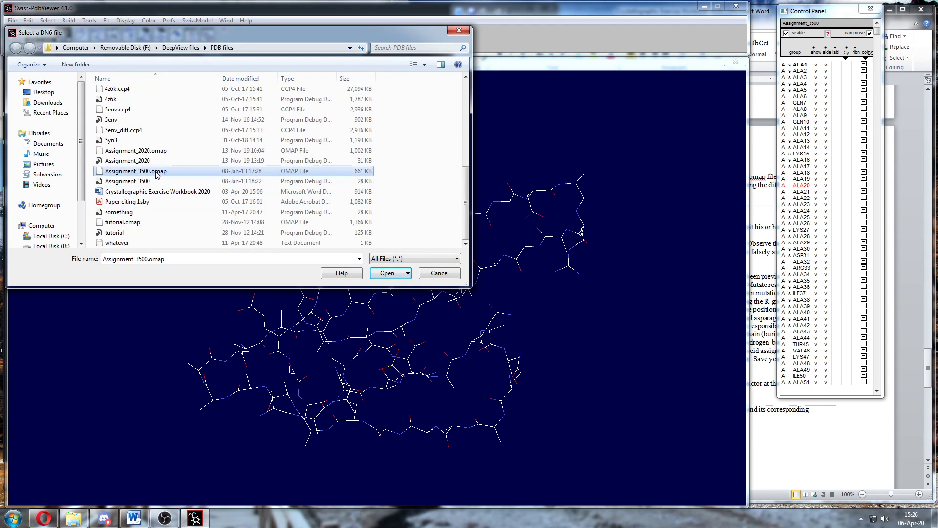
click(388, 275)
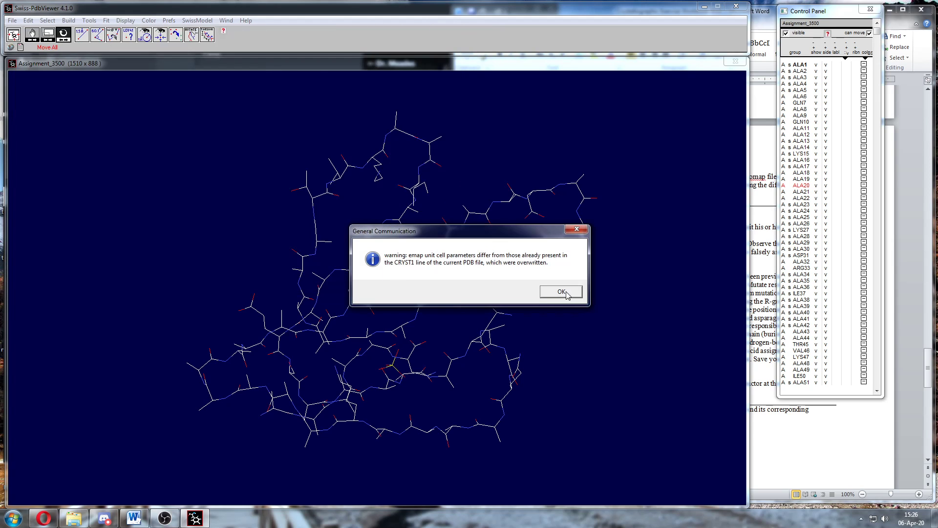
click(562, 292)
click(427, 201)
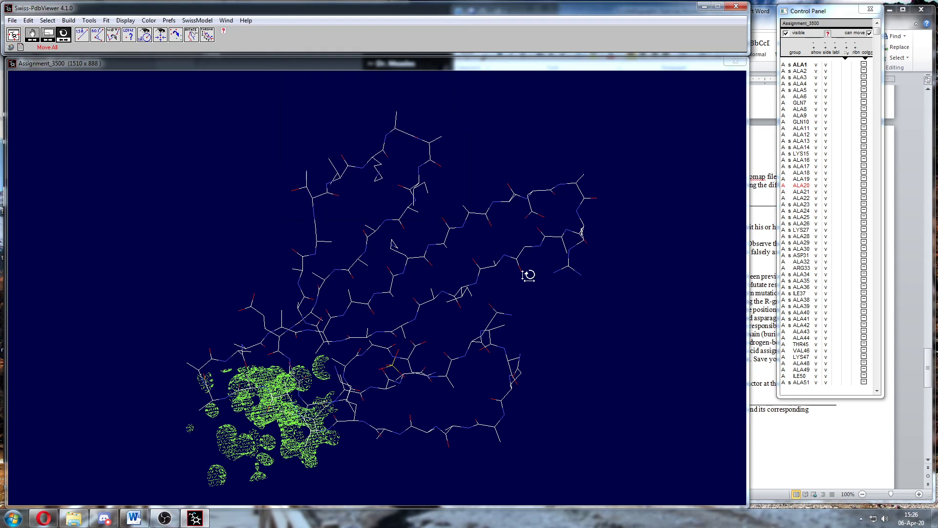
Centre the view and electron density map on residue ALA25, switch to LYS15, and return to ALA25.
mouse_move(389, 264)
mouse_down()
mouse_move(335, 248)
mouse_move(378, 272)
mouse_up()
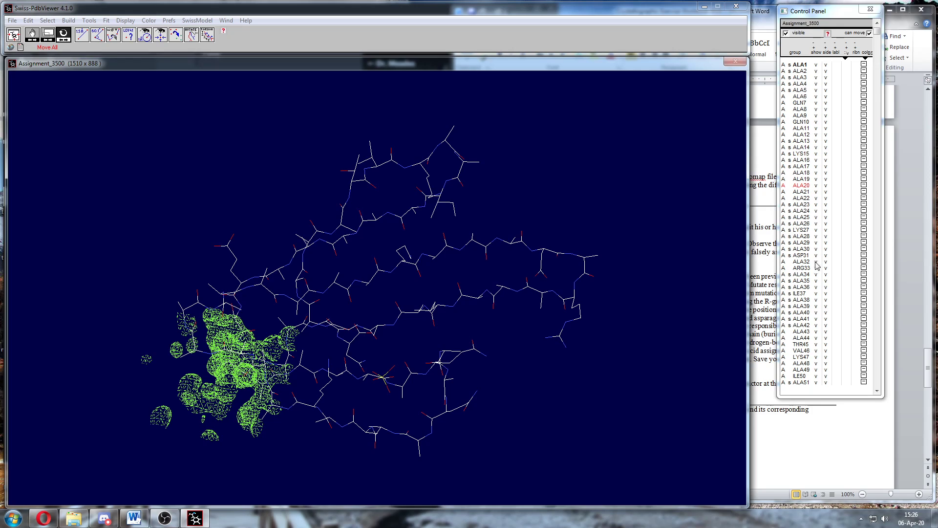
click(802, 217)
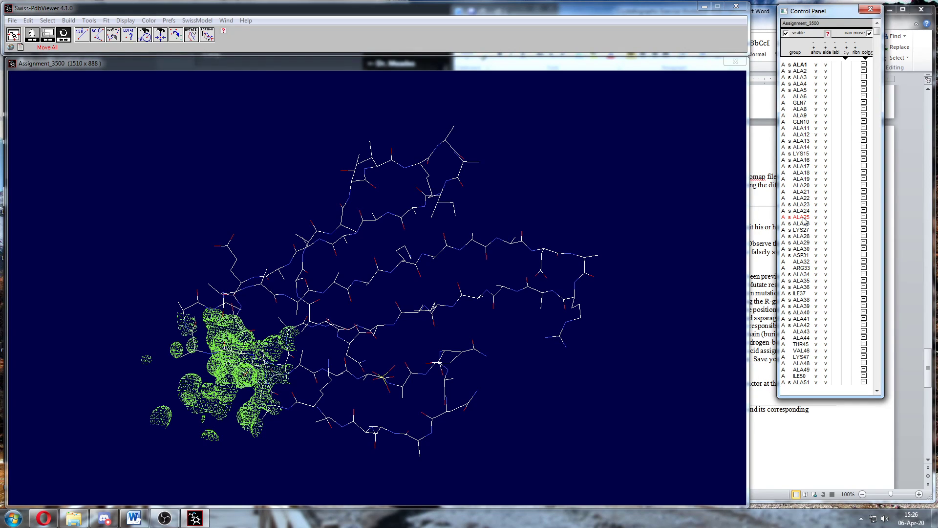
right_click(803, 218)
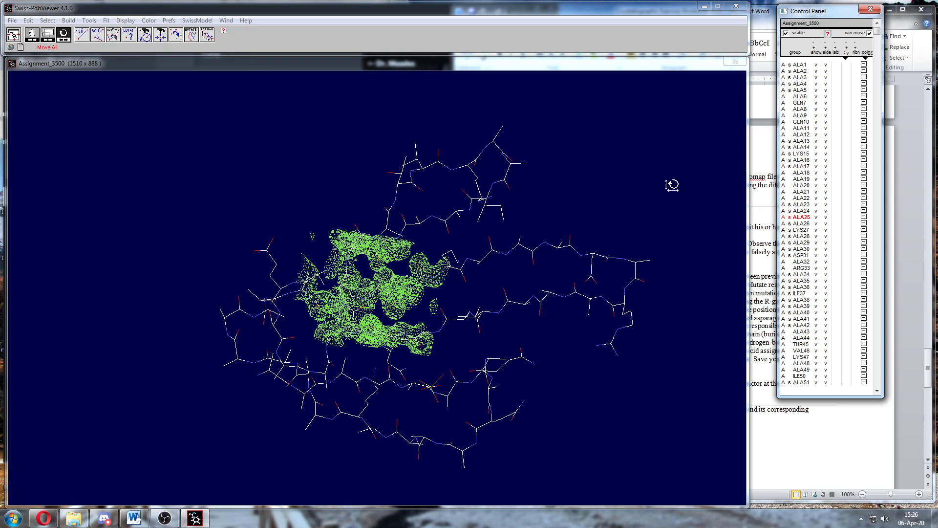
right_click(801, 155)
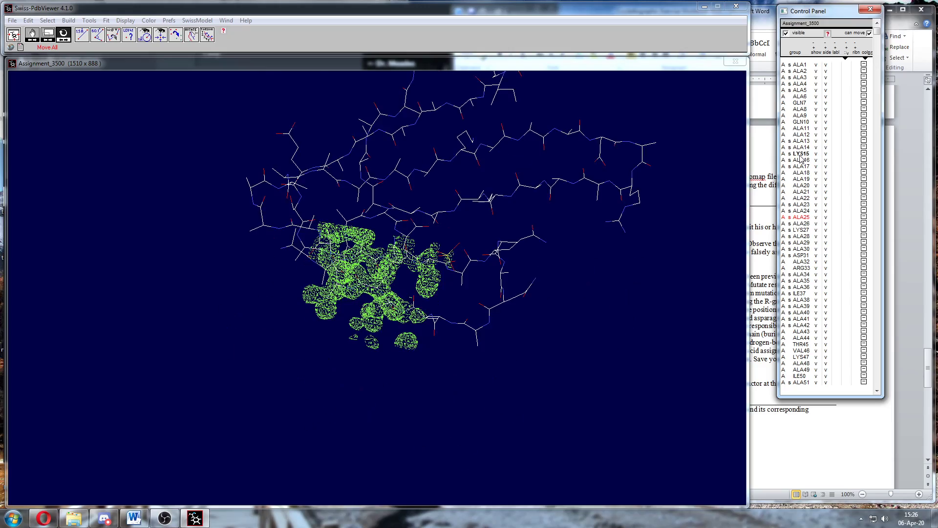
right_click(803, 217)
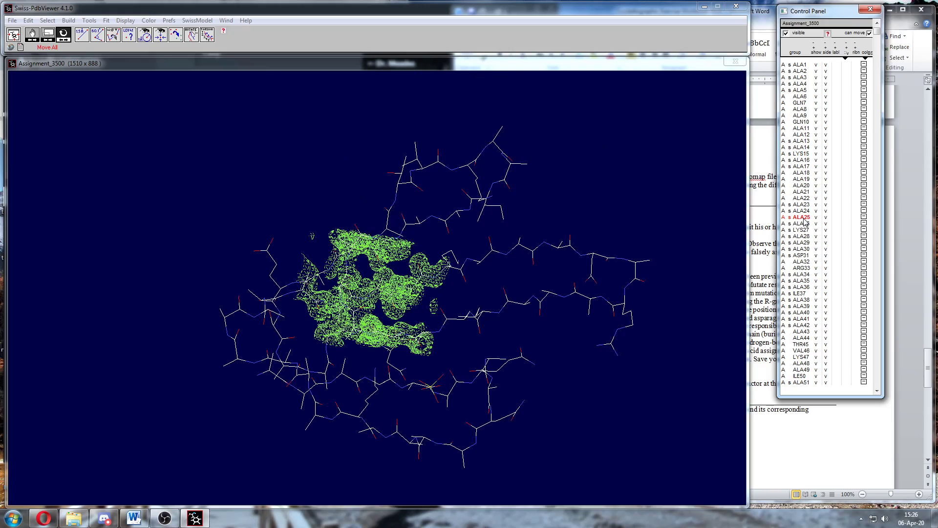
Hide every residue except ALA25 and examine the electron density around its side chain from several angles.
drag(462, 249, 376, 314)
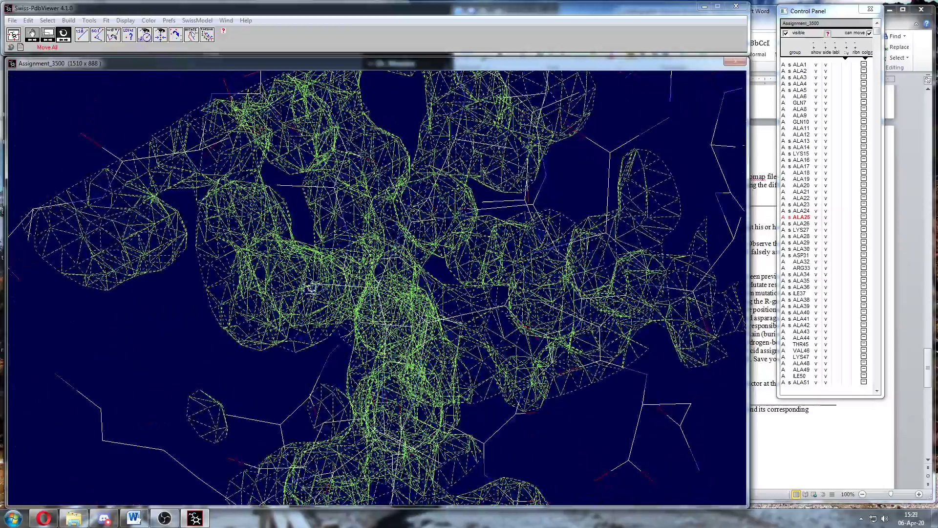
drag(312, 289, 404, 284)
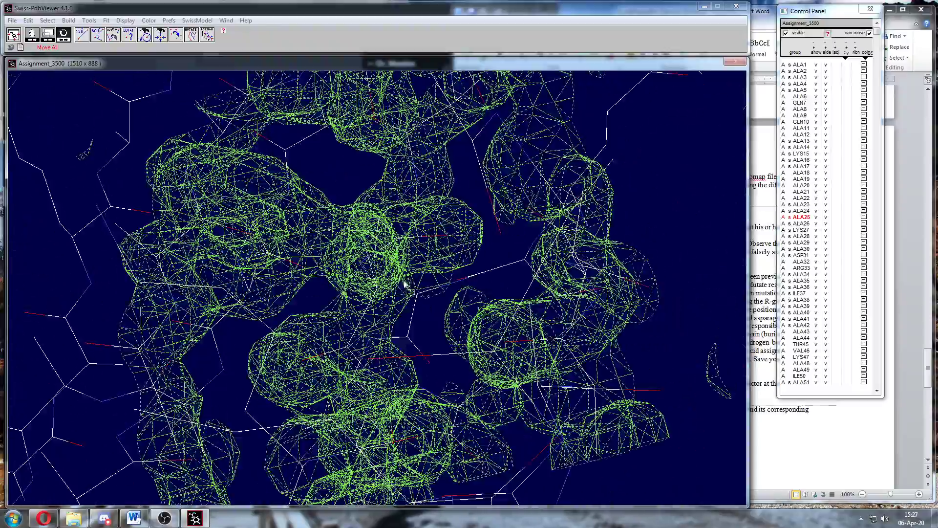
click(826, 53)
click(817, 55)
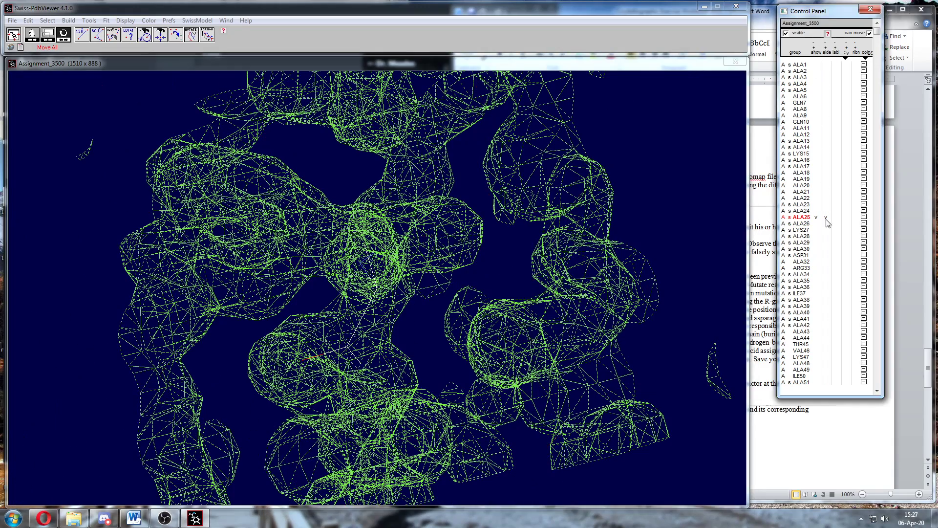
drag(420, 341, 402, 225)
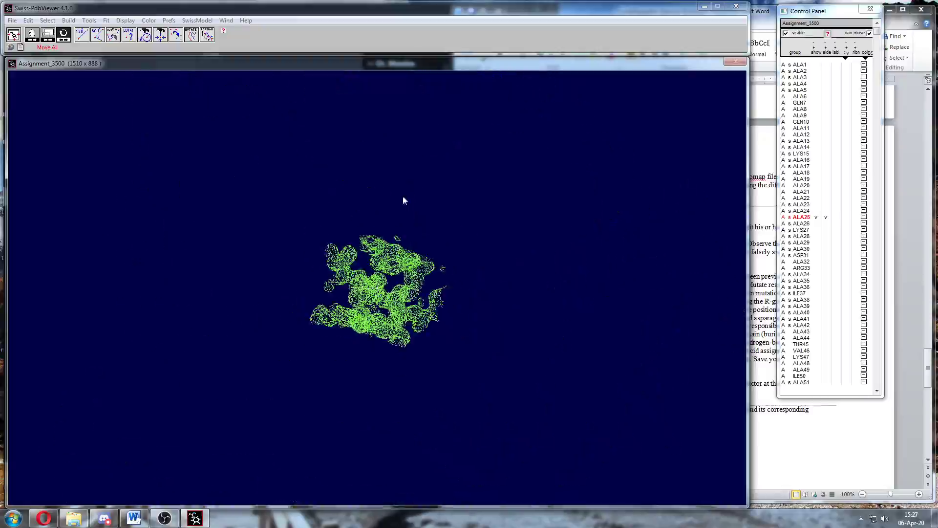
middle_drag(413, 258, 417, 293)
drag(415, 295, 421, 337)
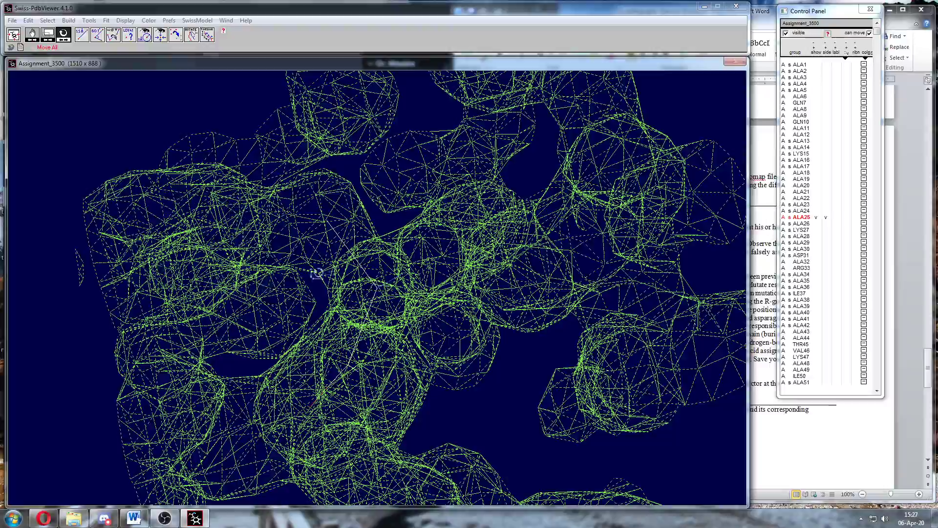
mouse_move(314, 272)
mouse_down()
mouse_move(336, 279)
mouse_move(337, 295)
mouse_move(339, 276)
mouse_move(324, 286)
mouse_move(314, 272)
mouse_up()
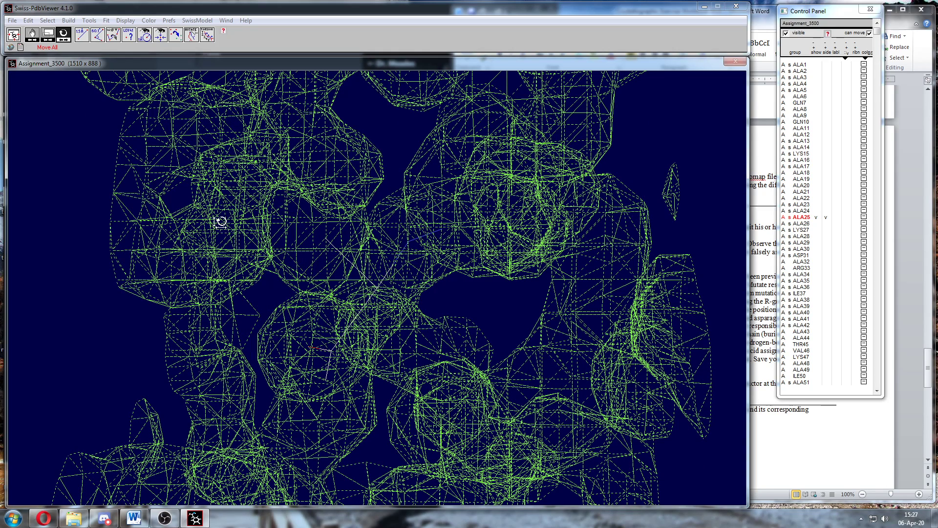
Mutate ALA25 to PHE and accept the mutation.
click(192, 35)
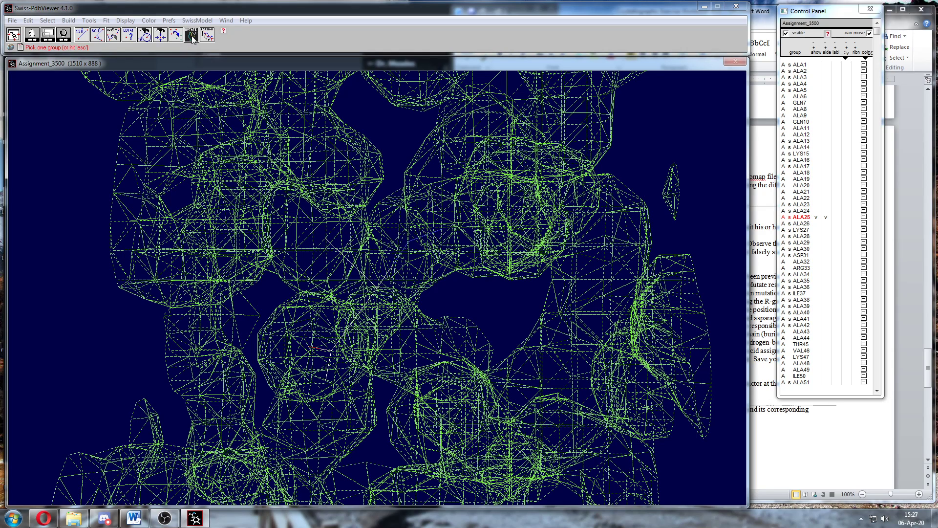
click(325, 240)
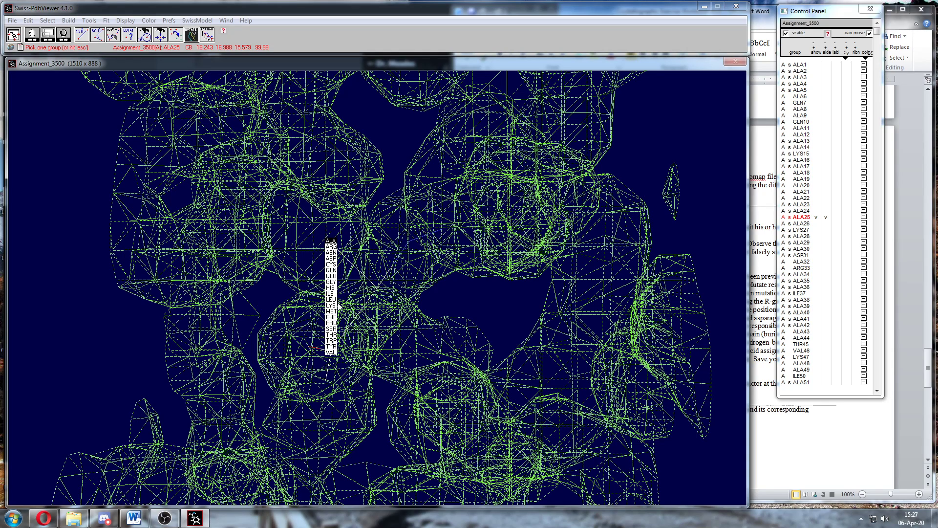
click(331, 317)
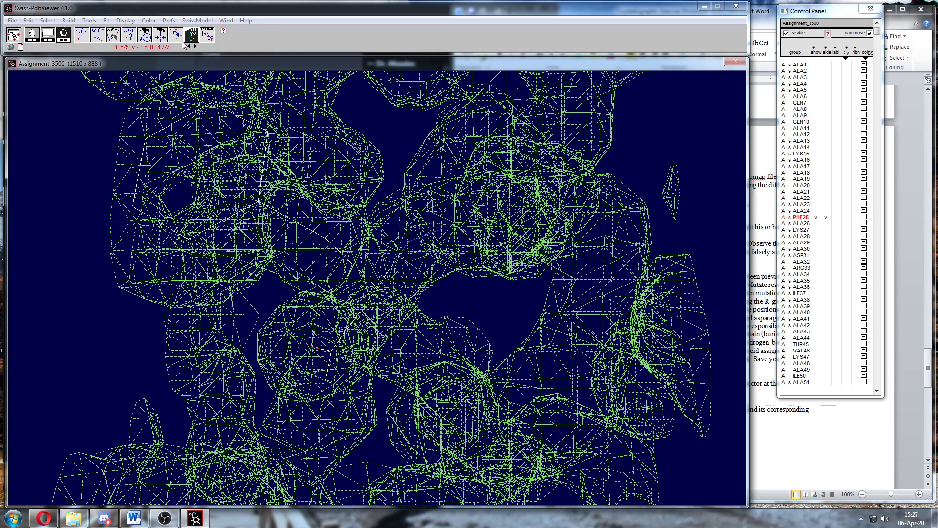
click(192, 38)
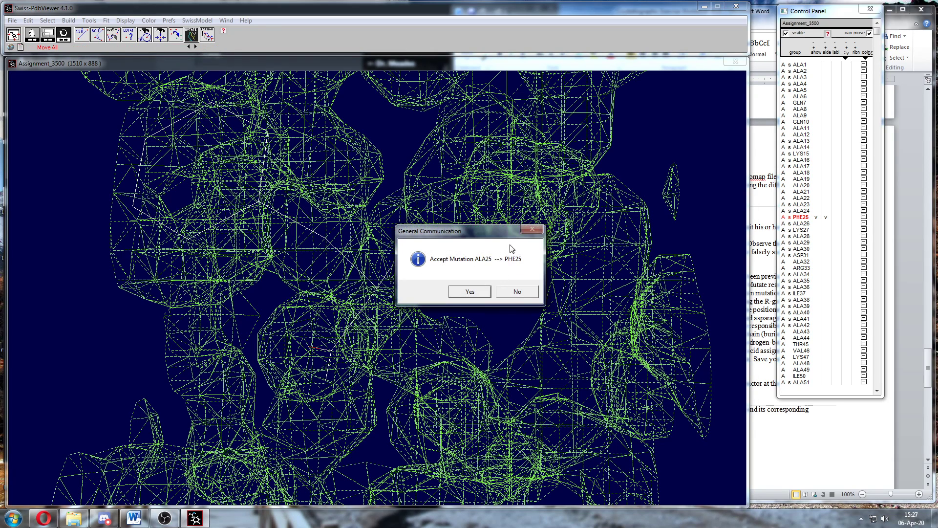
click(470, 292)
Examine how the PHE25 ring fits the density and check for density extending beyond the ring from several angles.
mouse_move(304, 210)
mouse_down()
mouse_move(303, 236)
mouse_move(300, 213)
mouse_move(317, 221)
mouse_up()
middle_drag(318, 277, 321, 218)
drag(311, 300, 305, 298)
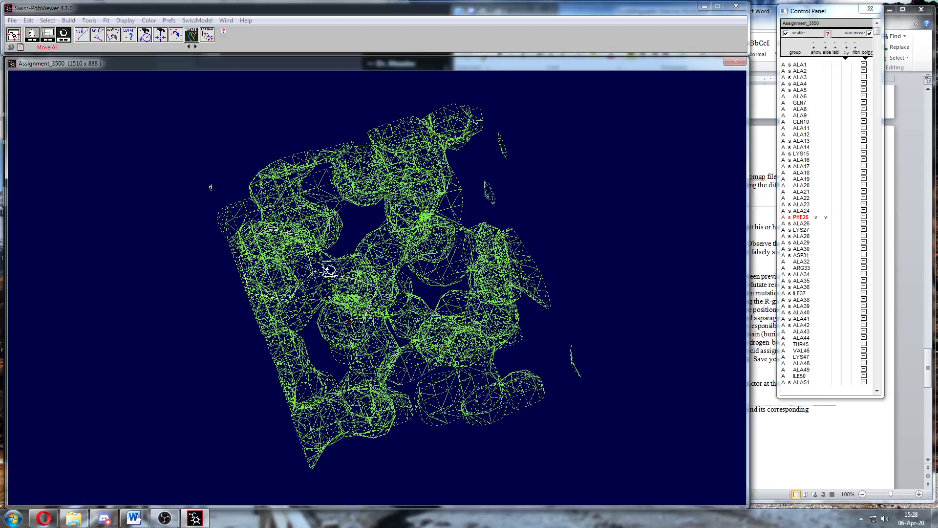
middle_drag(337, 292, 347, 323)
drag(292, 281, 231, 106)
click(161, 35)
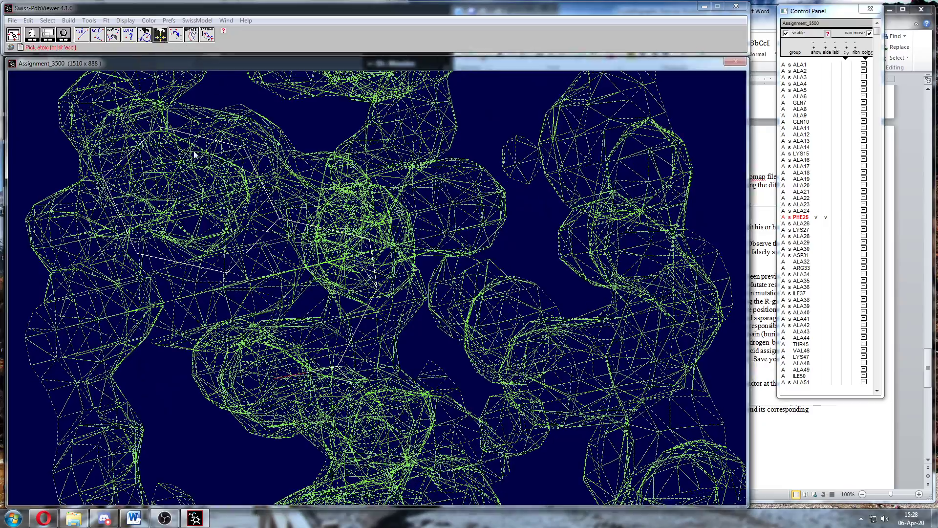
key(Escape)
drag(279, 215, 281, 222)
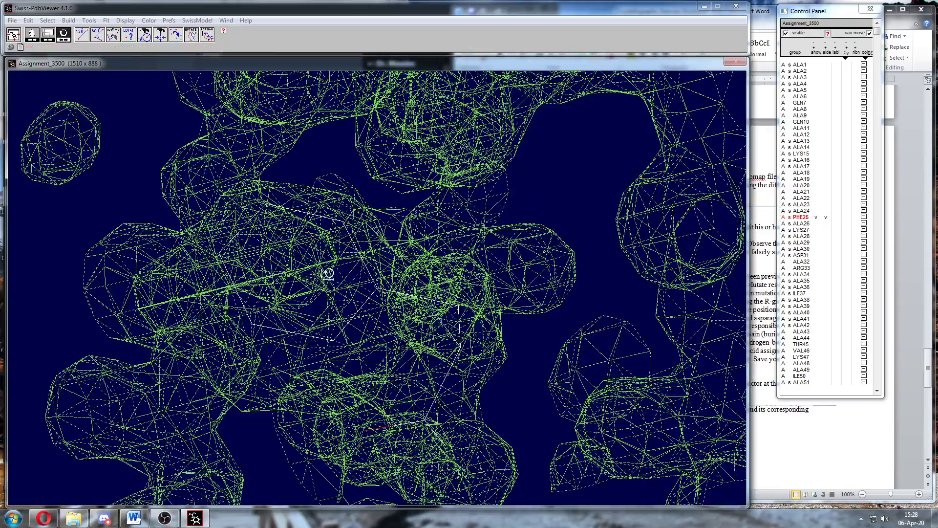
drag(328, 273, 157, 173)
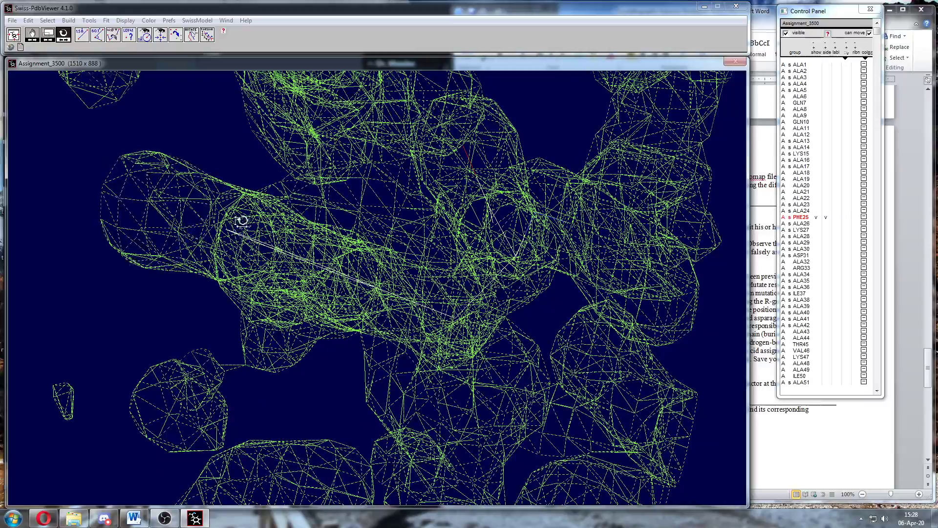
drag(242, 221, 167, 197)
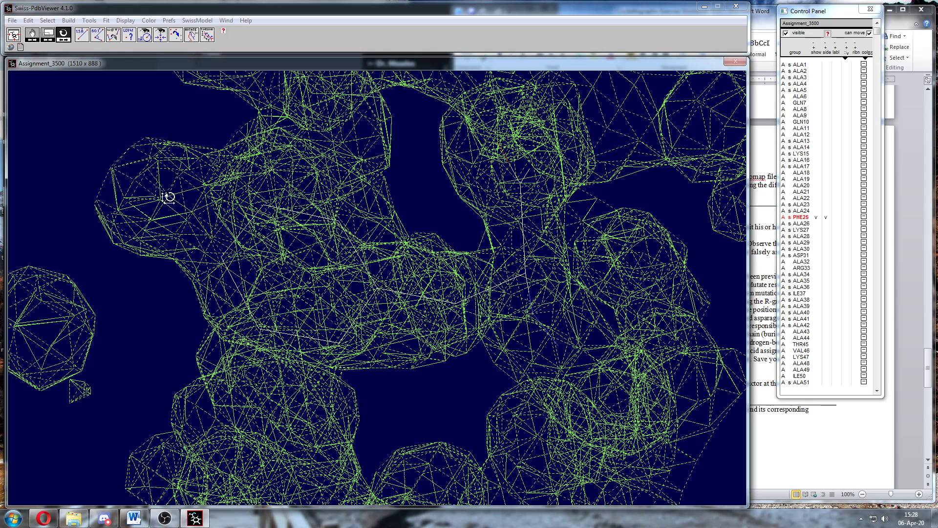
Mutate PHE25 to TYR and accept the mutation.
click(192, 34)
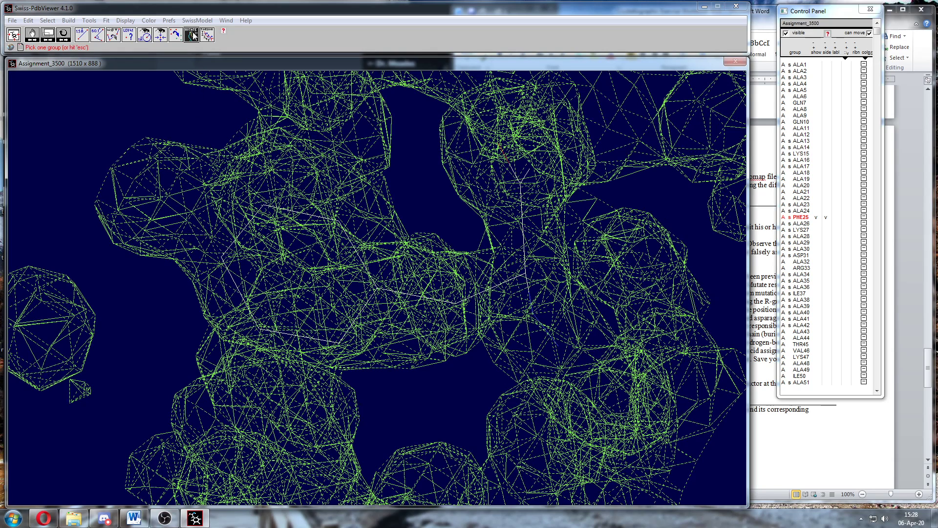
click(221, 259)
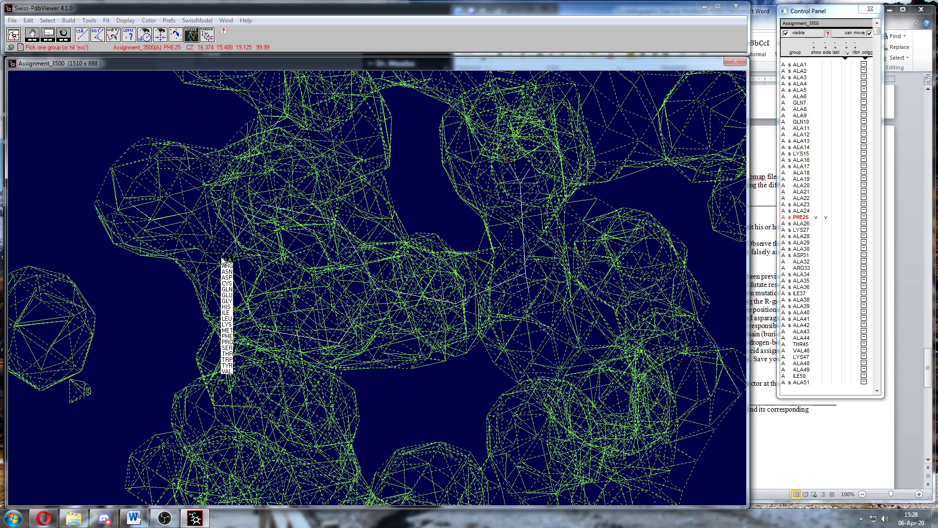
click(228, 365)
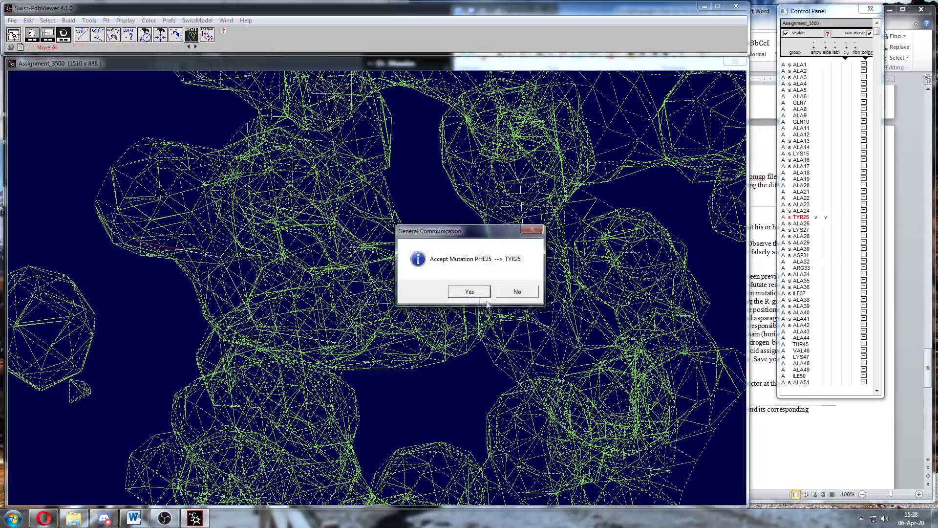
click(472, 291)
mouse_move(278, 260)
mouse_down()
mouse_move(286, 233)
mouse_move(282, 253)
mouse_up()
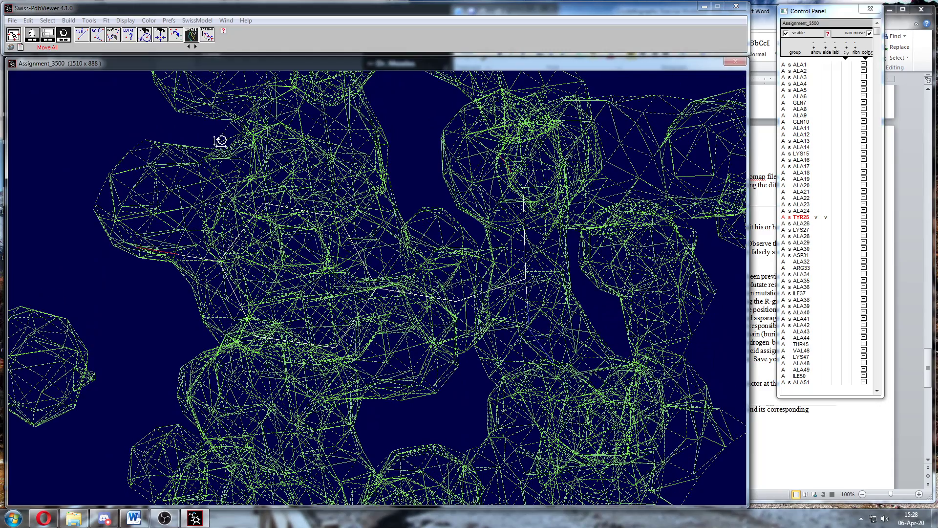
Adjust the side-chain torsion of TYR25 until its ring and hydroxyl sit inside the density, and accept the torsion.
click(204, 37)
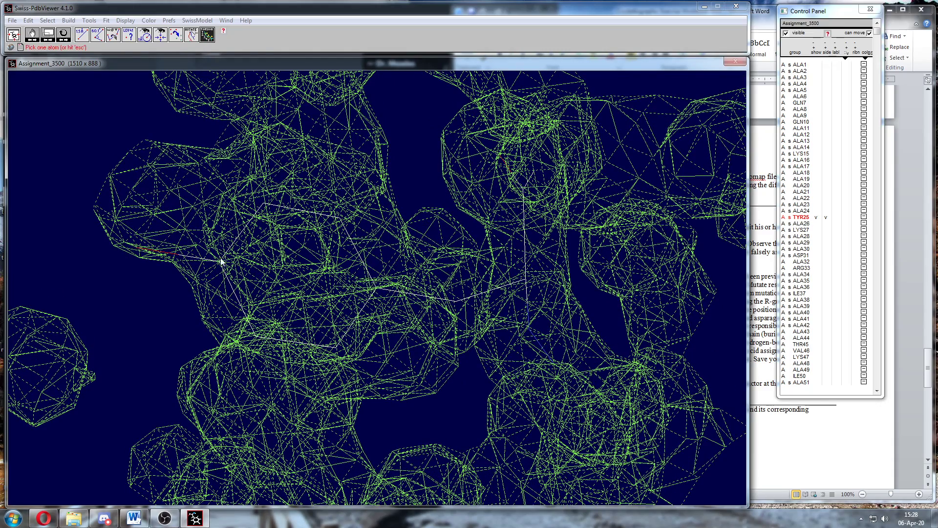
click(243, 28)
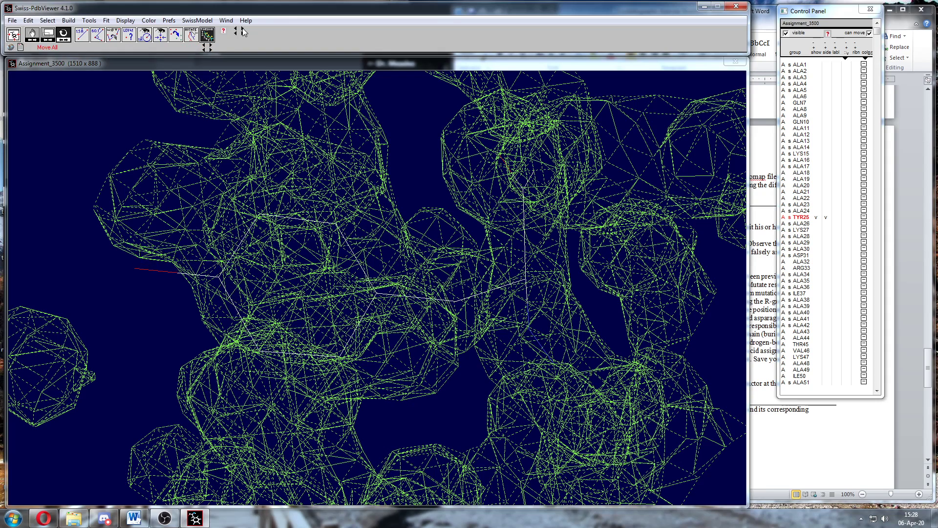
click(236, 28)
click(235, 31)
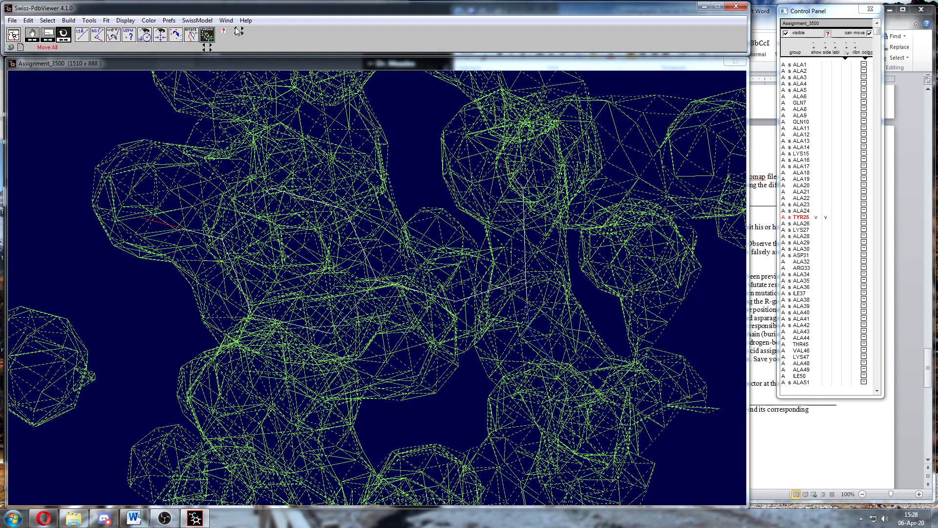
click(243, 33)
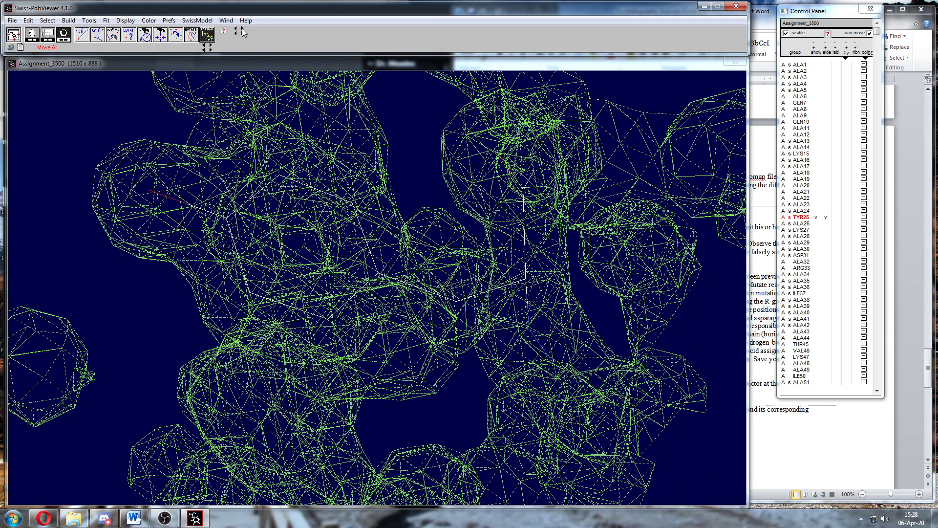
click(201, 38)
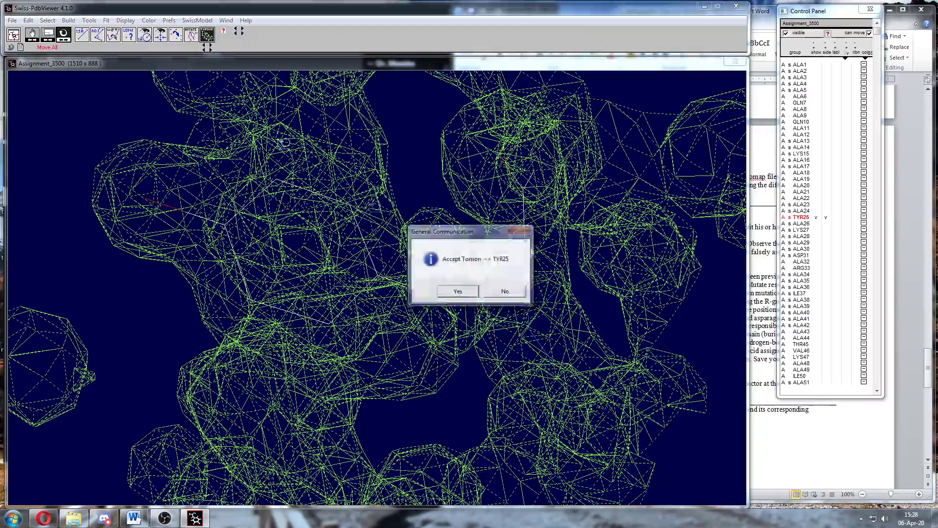
click(450, 291)
Show the backbones and side chains of the other residues again and leave the Torsion tool.
mouse_move(331, 318)
mouse_down()
mouse_move(360, 268)
mouse_move(385, 293)
mouse_move(321, 273)
mouse_move(316, 313)
mouse_up()
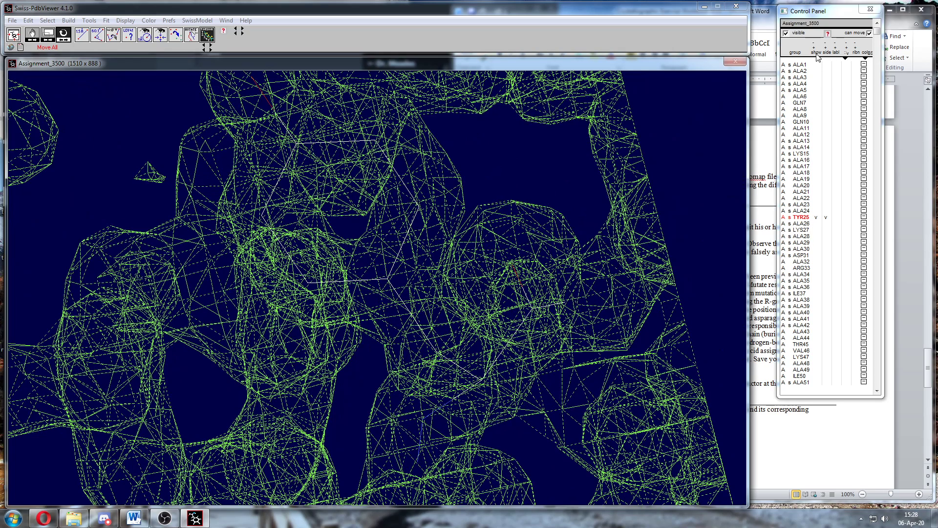
drag(819, 70, 820, 407)
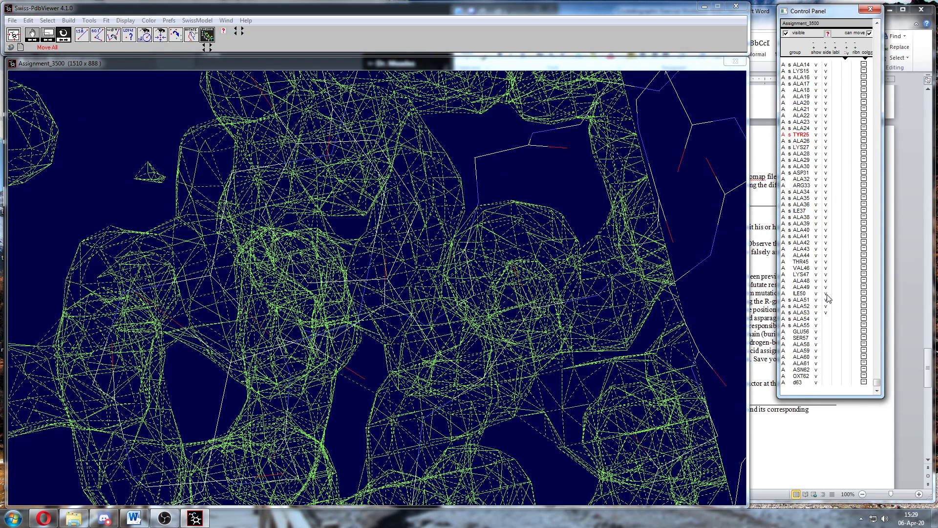
drag(877, 383, 874, 59)
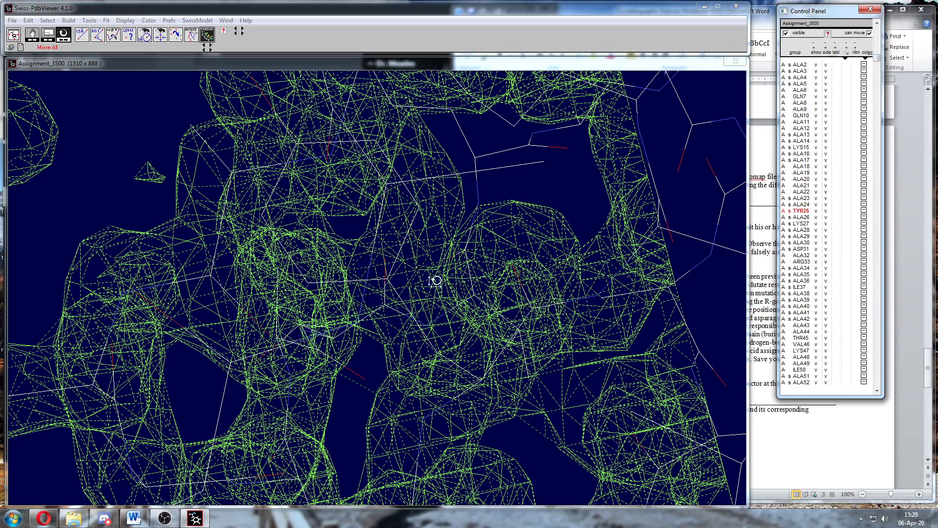
drag(415, 317, 459, 290)
drag(486, 307, 446, 318)
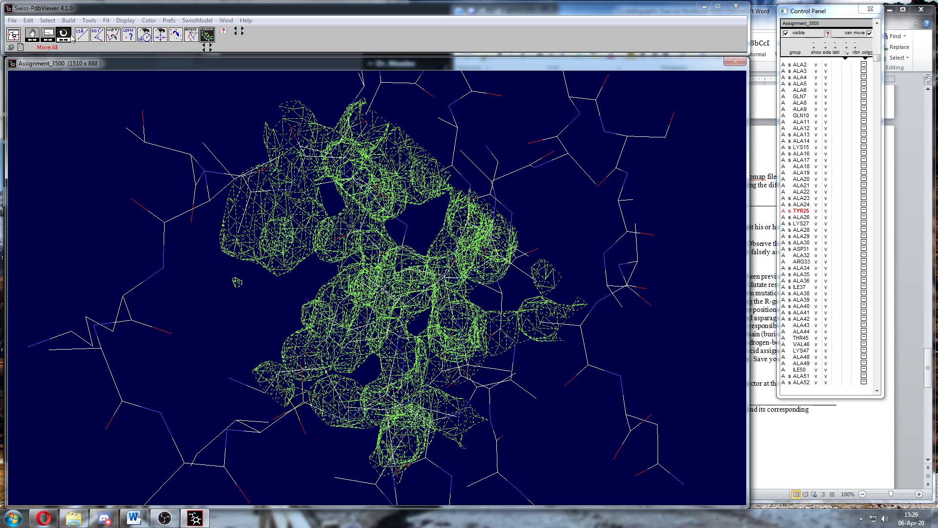
click(207, 34)
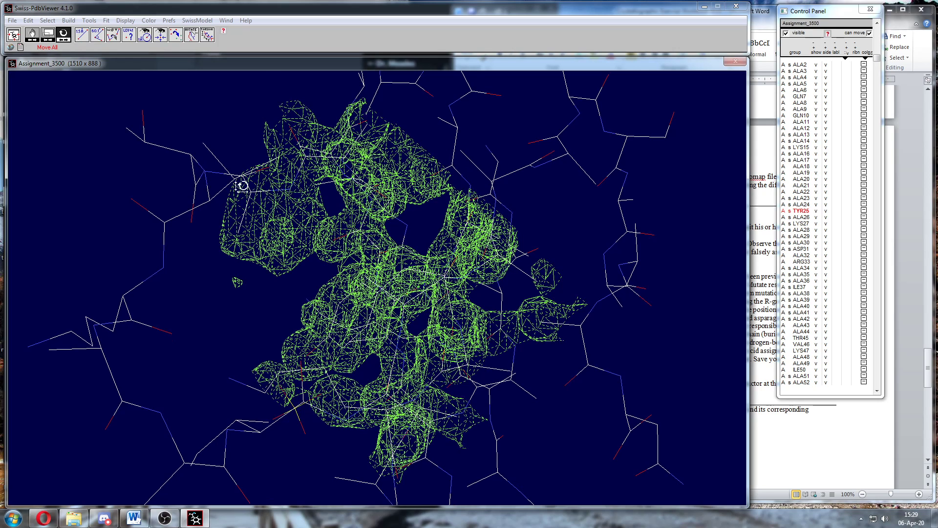
Step through the residues from ALA24 back to ALA19, select a few others, and look over the whole structure with its density.
click(808, 204)
click(805, 197)
click(805, 192)
click(805, 186)
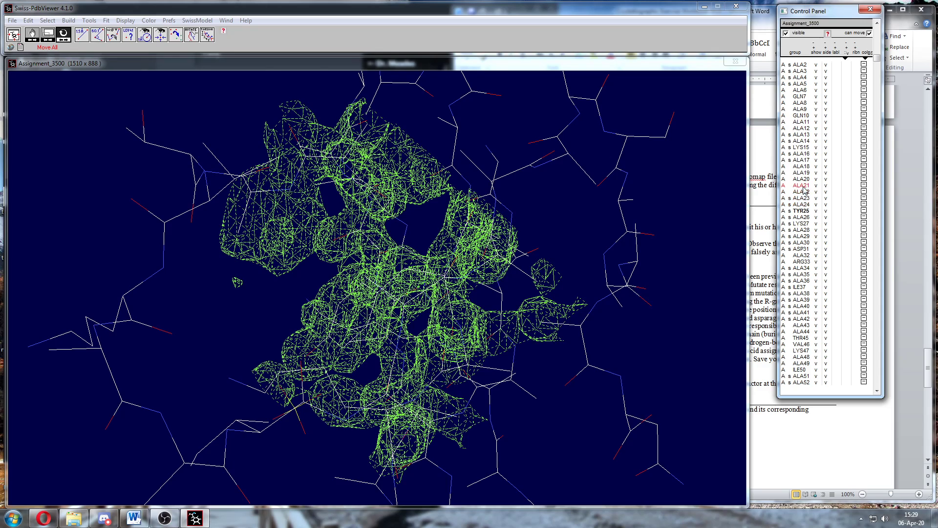
click(805, 180)
click(805, 173)
click(802, 261)
click(802, 154)
drag(420, 262, 450, 308)
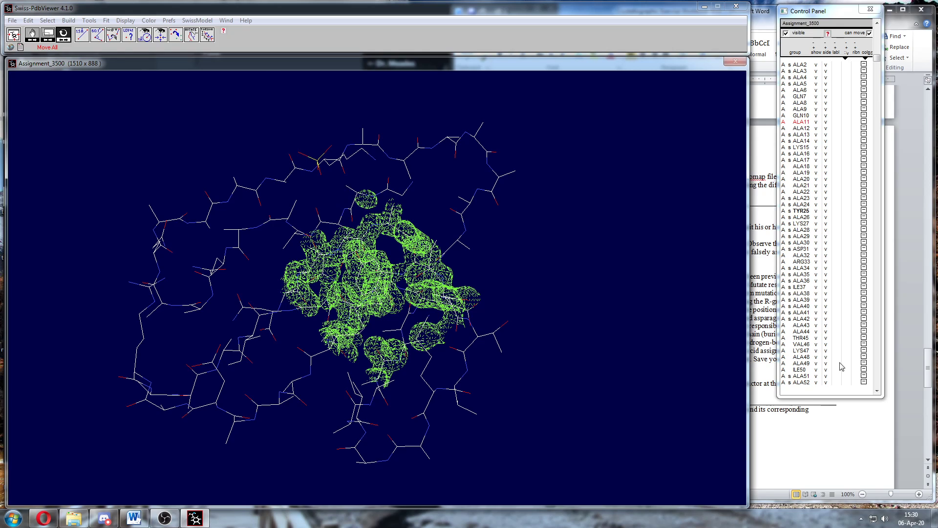
Save the current layer as the PDB file "something" in the PDB files folder, replacing the existing file.
click(12, 21)
mouse_move(74, 201)
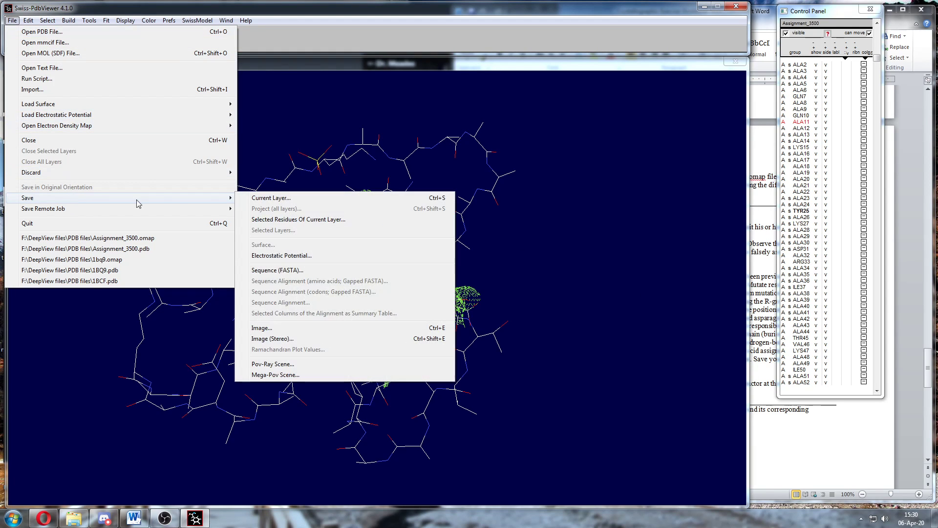
click(271, 197)
click(204, 185)
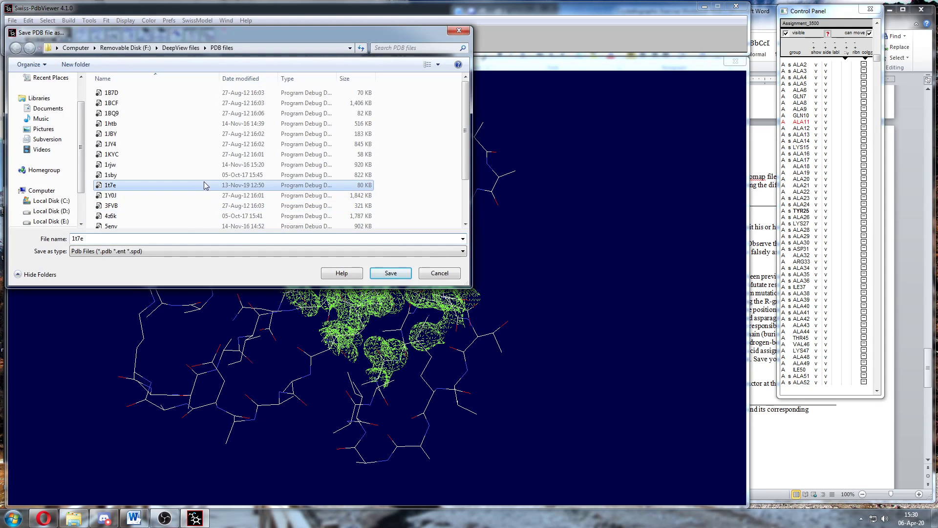
scroll(204, 187, down, 2)
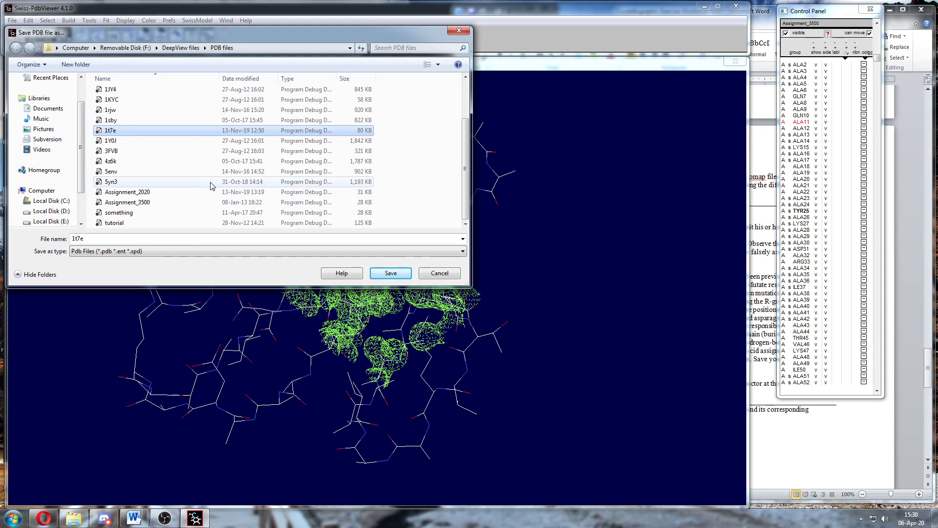
click(128, 214)
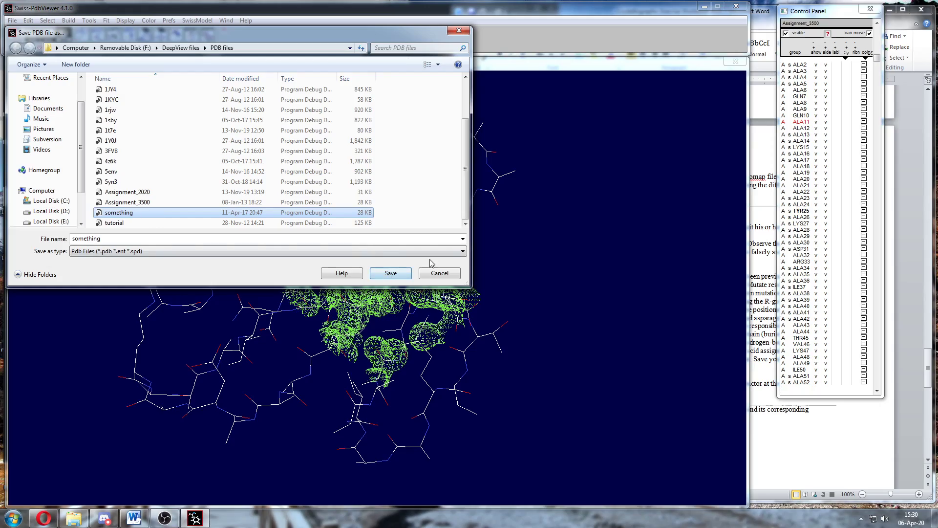
click(397, 277)
click(496, 262)
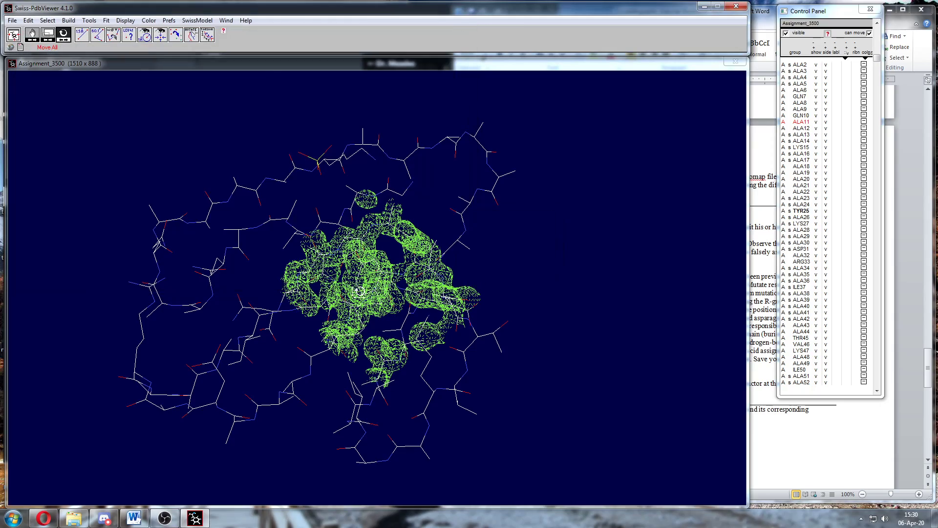
Close Swiss-PdbViewer and restart it from the spdbv application in the SPDBV_4.10_PC folder.
drag(386, 274, 400, 253)
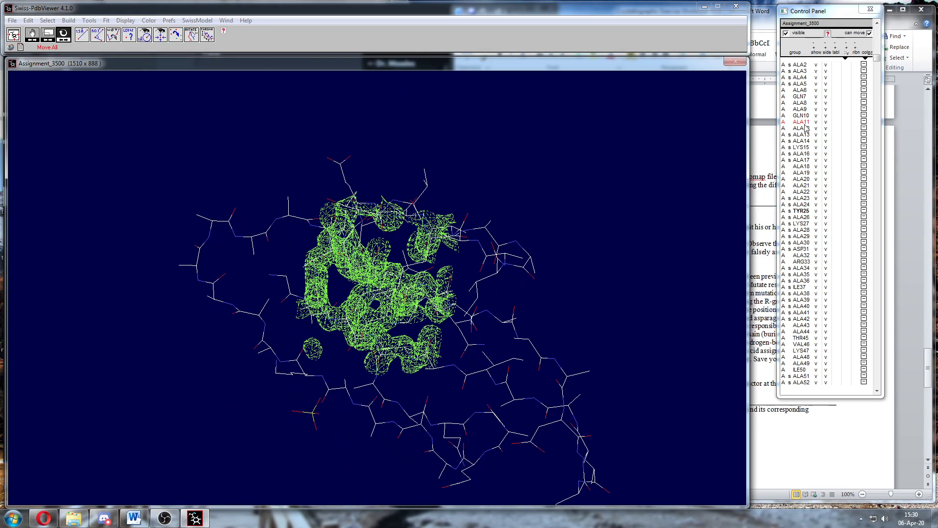
click(801, 219)
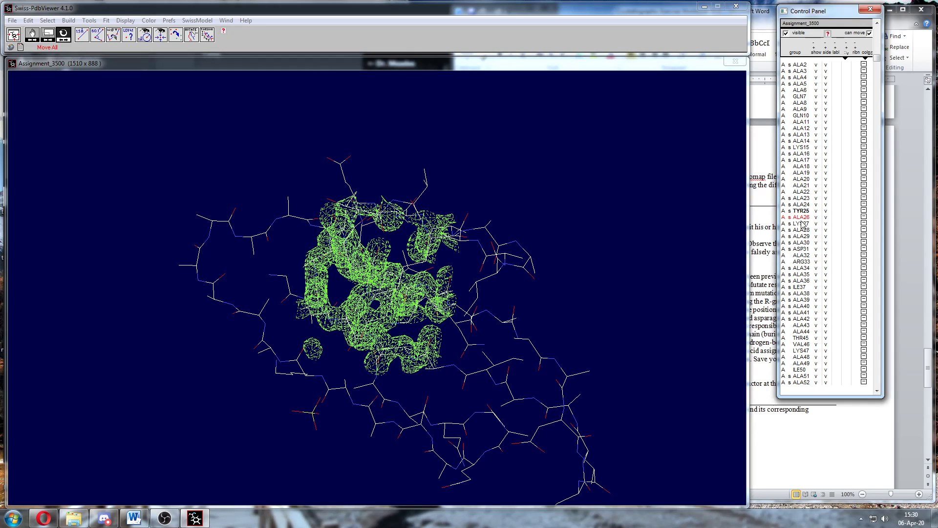
click(736, 7)
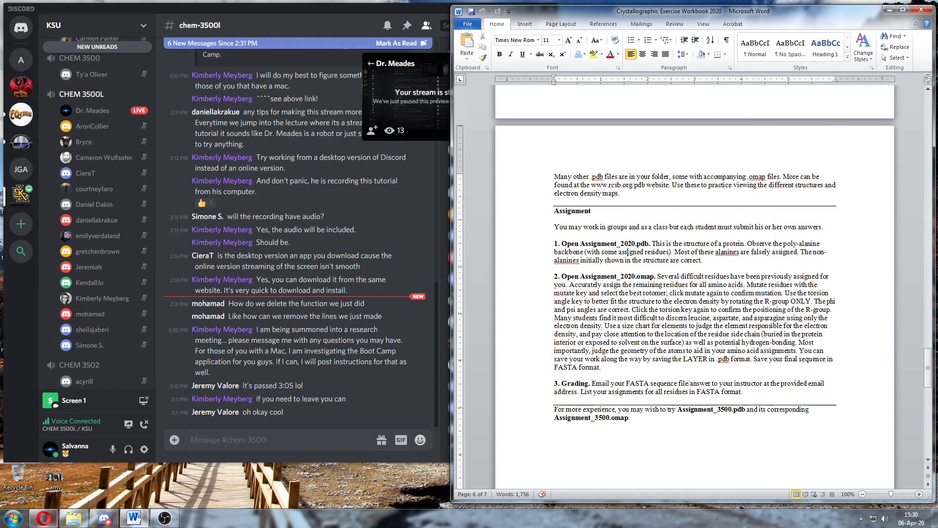
click(73, 518)
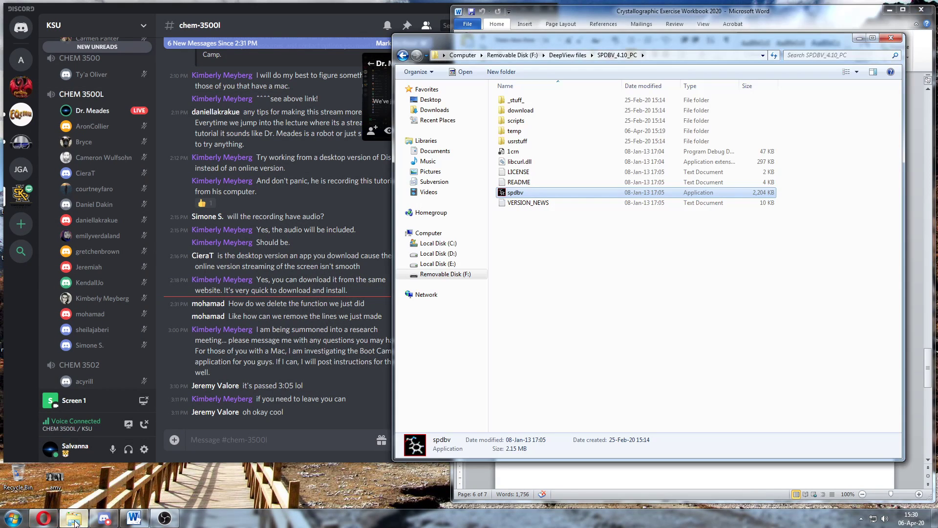
double_click(515, 192)
click(495, 5)
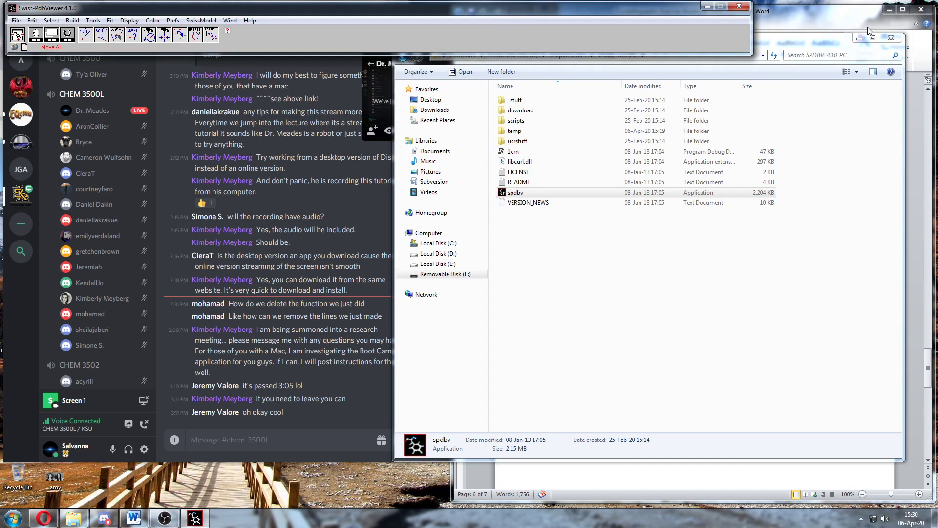
click(859, 37)
Open the saved PDB file "something" and locate TYR25 in the residue list.
click(16, 20)
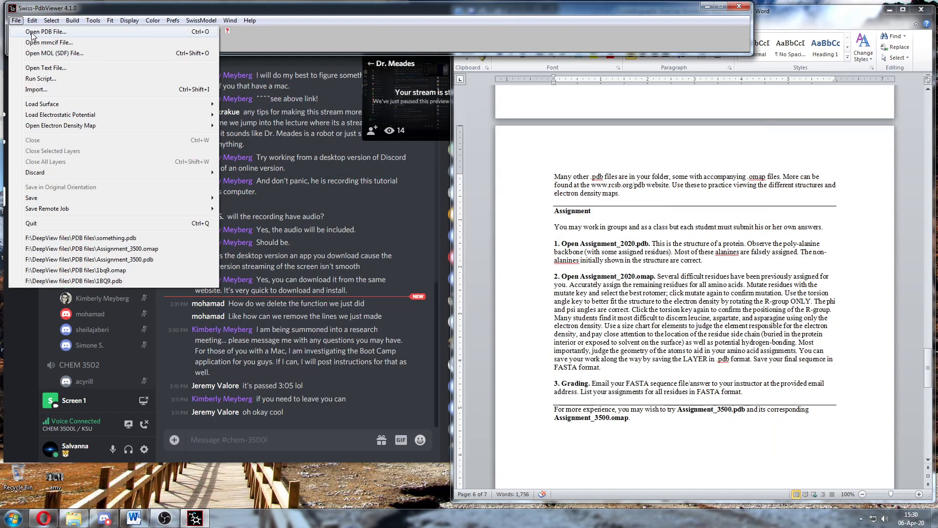
click(33, 32)
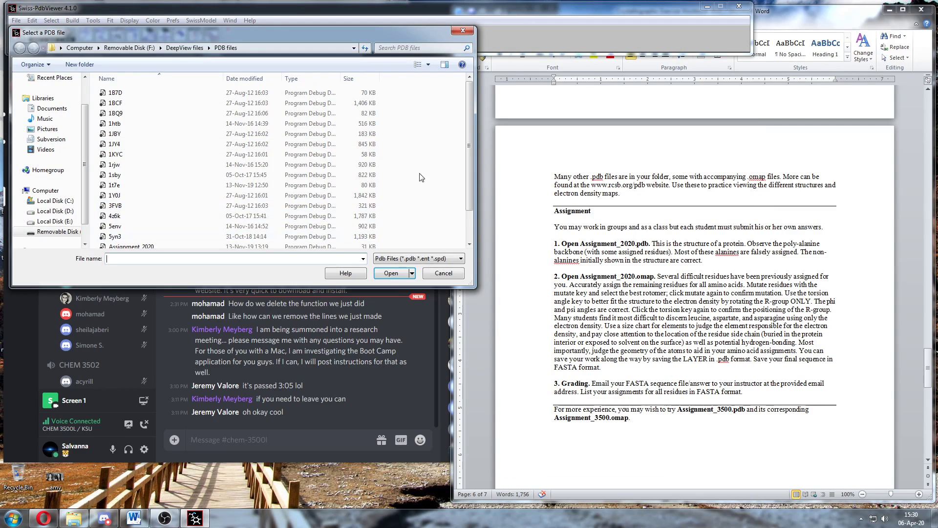
scroll(470, 172, down, 2)
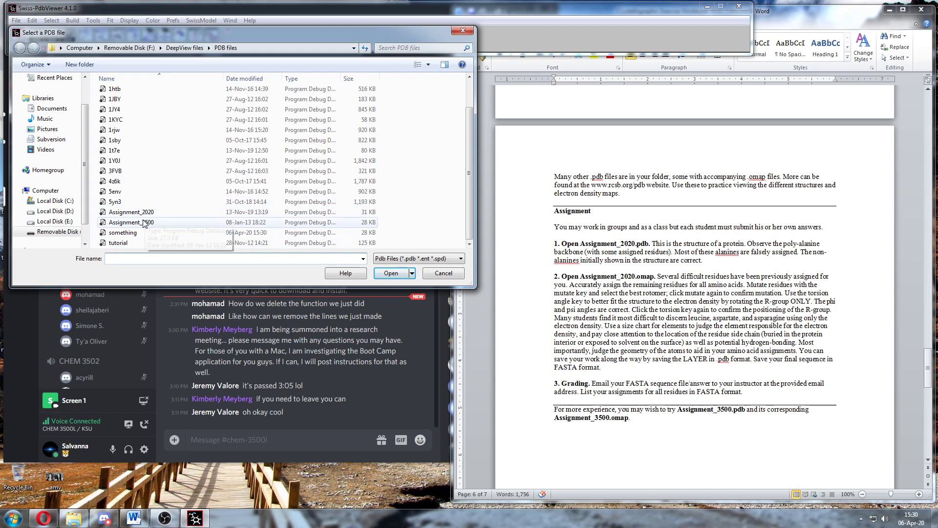
click(124, 234)
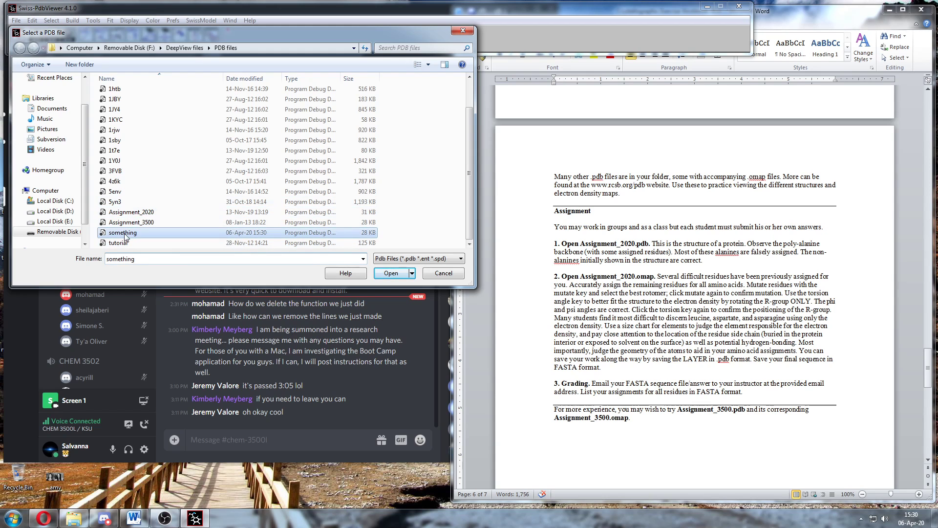
click(390, 273)
click(250, 5)
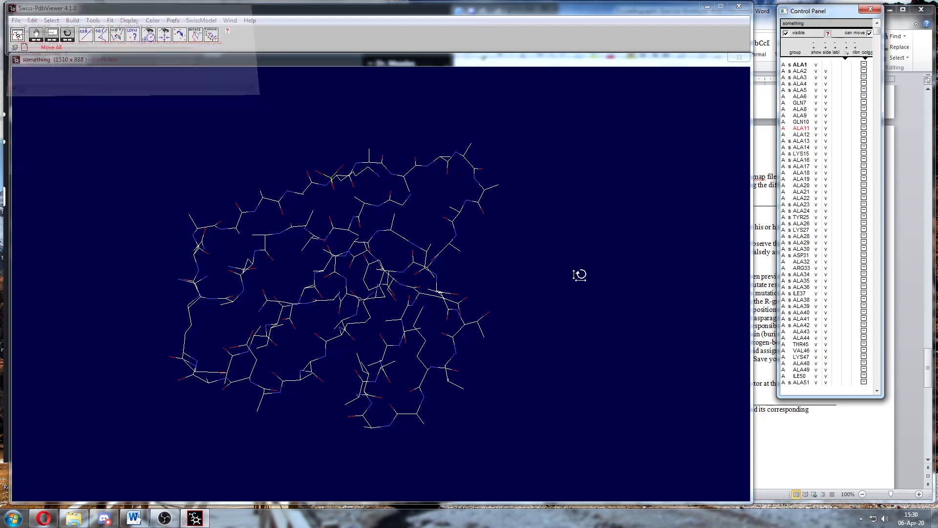
click(803, 217)
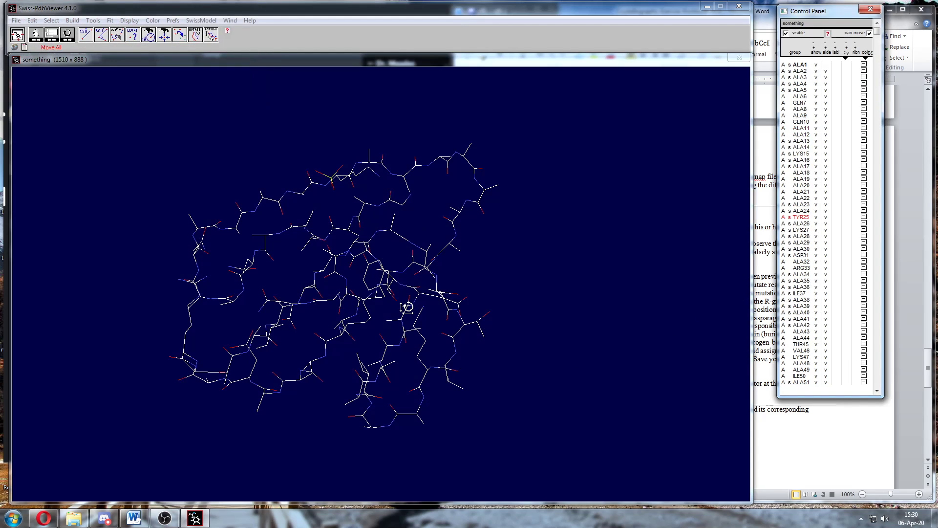
Load Assignment_3500.omap as a DN6 electron density map with the default display settings and look over the structure with its density.
click(16, 20)
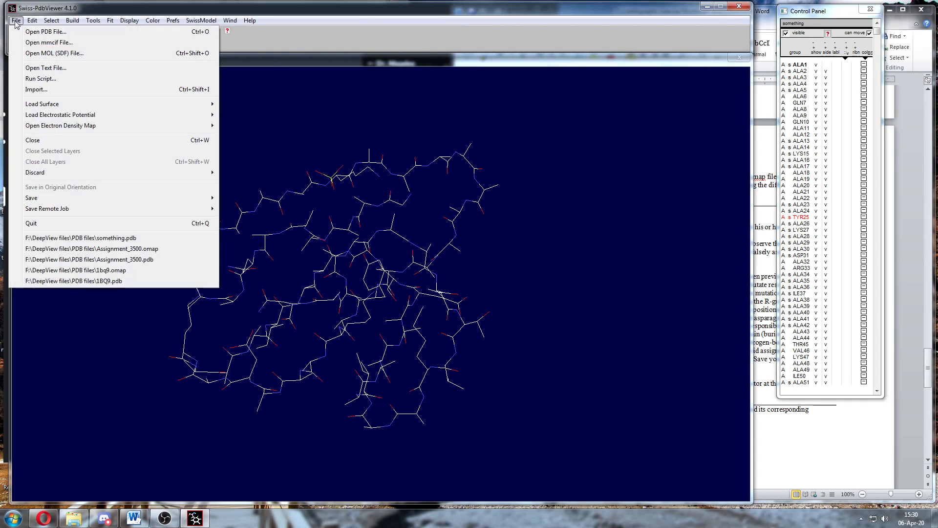
mouse_move(102, 128)
click(239, 125)
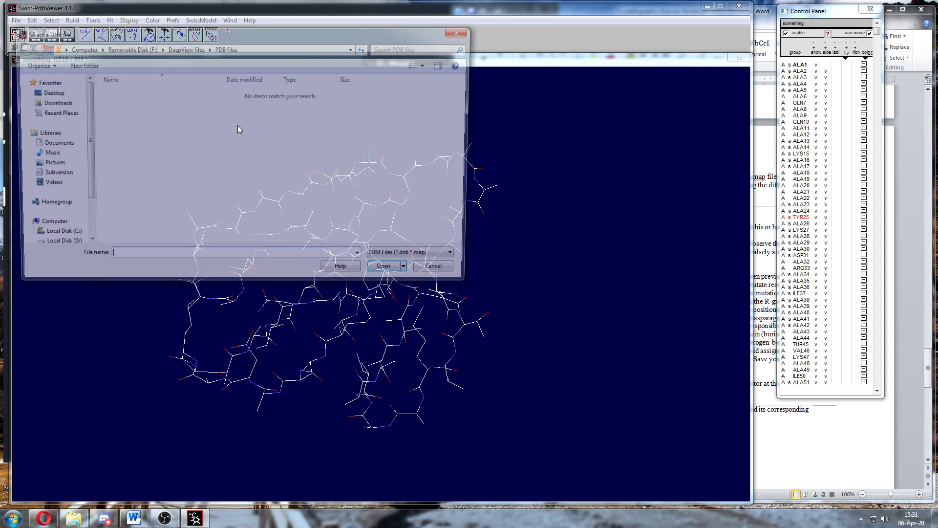
click(417, 259)
click(419, 275)
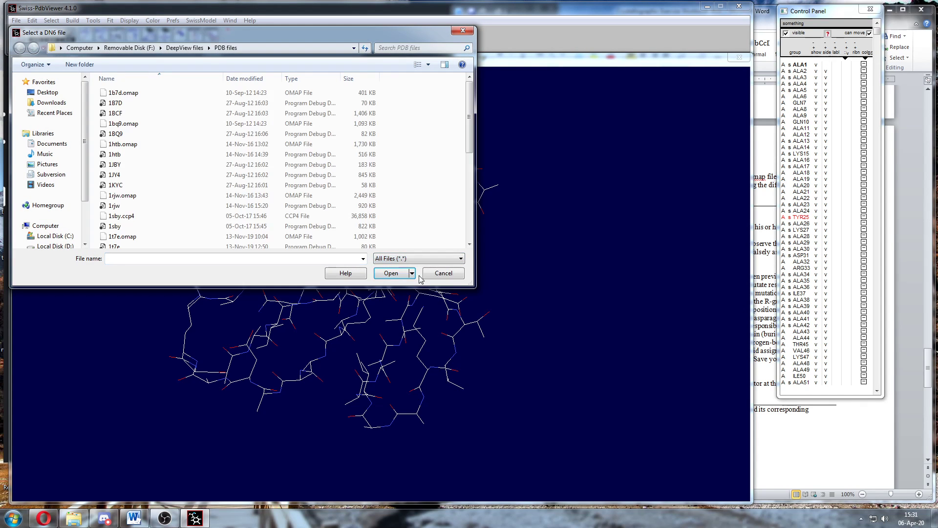
click(239, 206)
scroll(239, 205, down, 7)
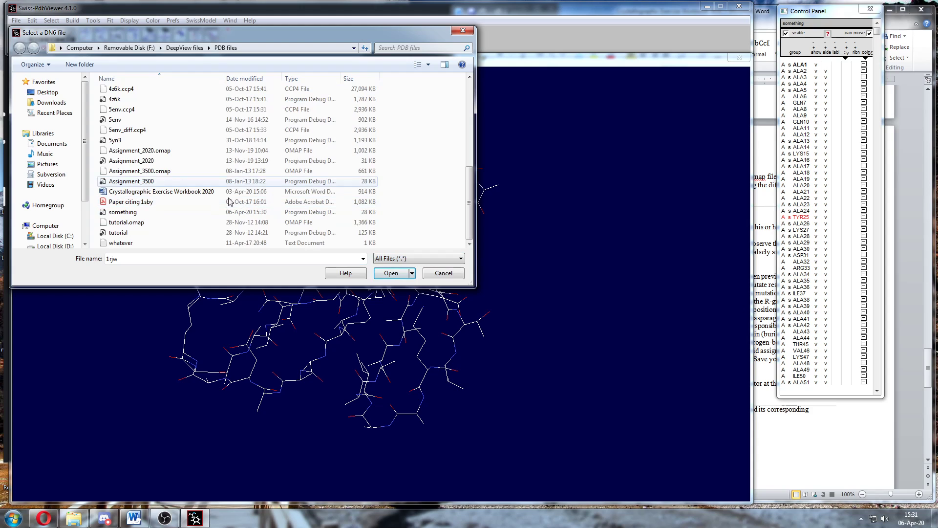
click(164, 181)
click(165, 171)
click(391, 273)
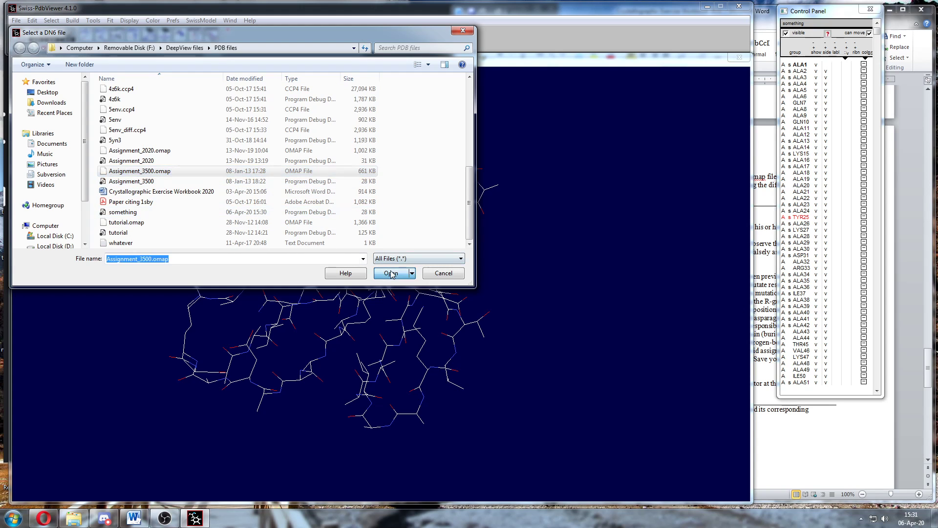
click(560, 291)
click(427, 191)
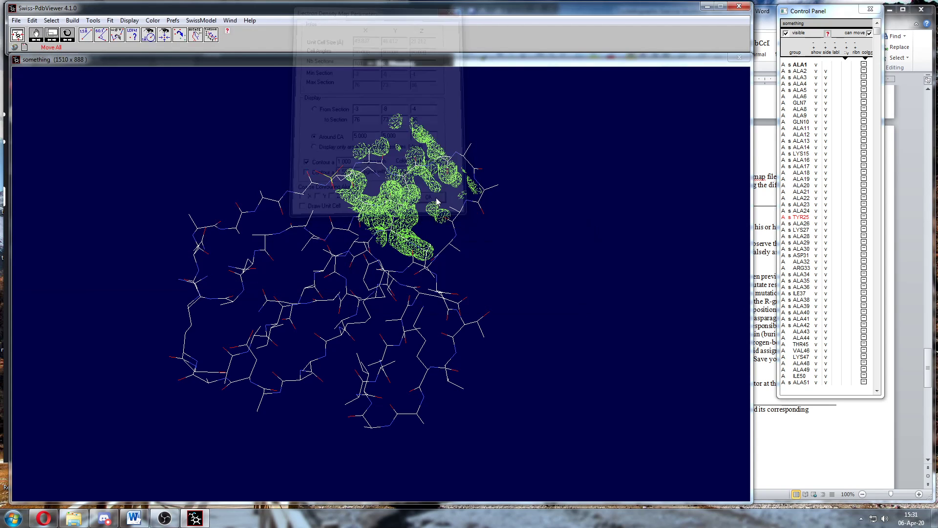
drag(375, 271, 360, 256)
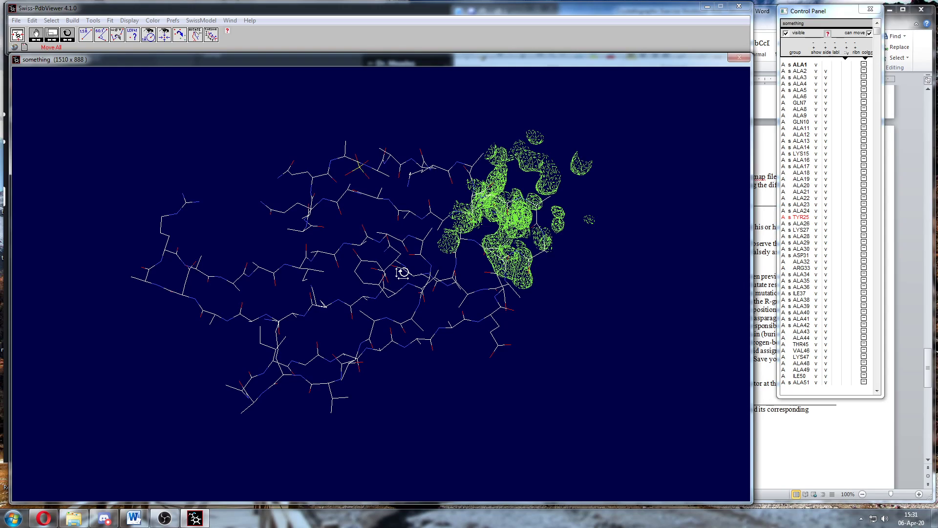
drag(266, 236, 276, 300)
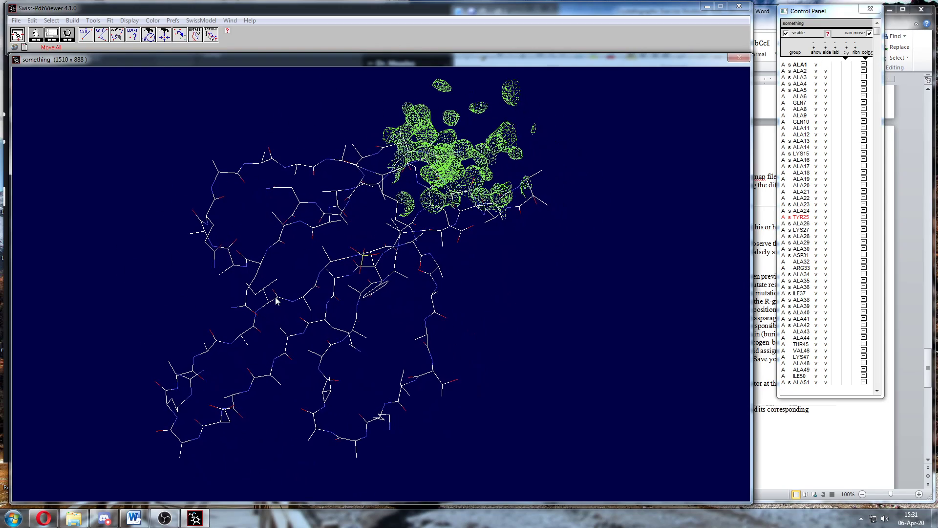
Save the sequence in FASTA format as the text file "whatever", replacing the existing file.
click(18, 20)
mouse_move(54, 128)
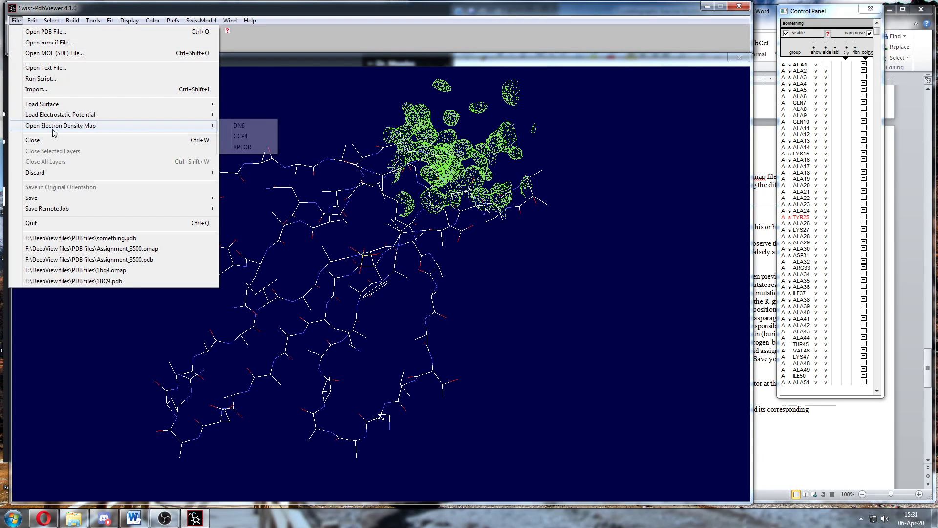
mouse_move(63, 198)
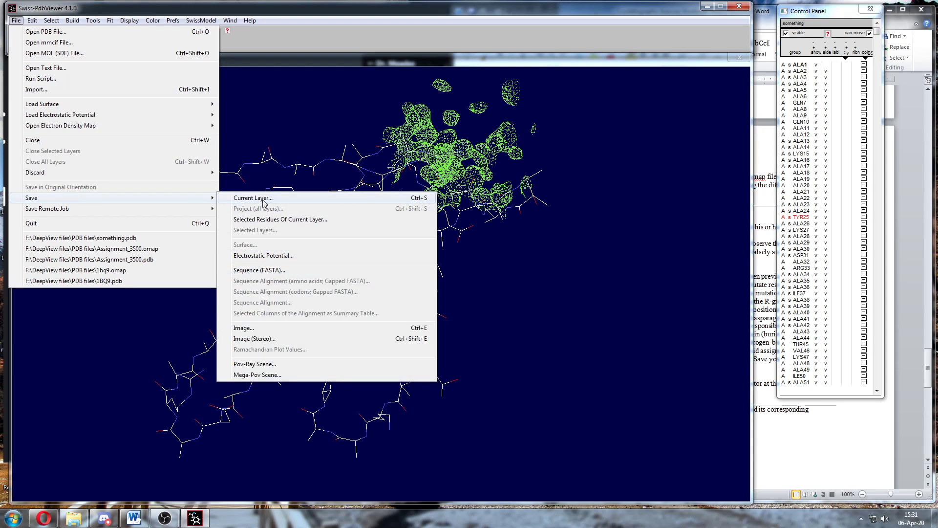
click(262, 273)
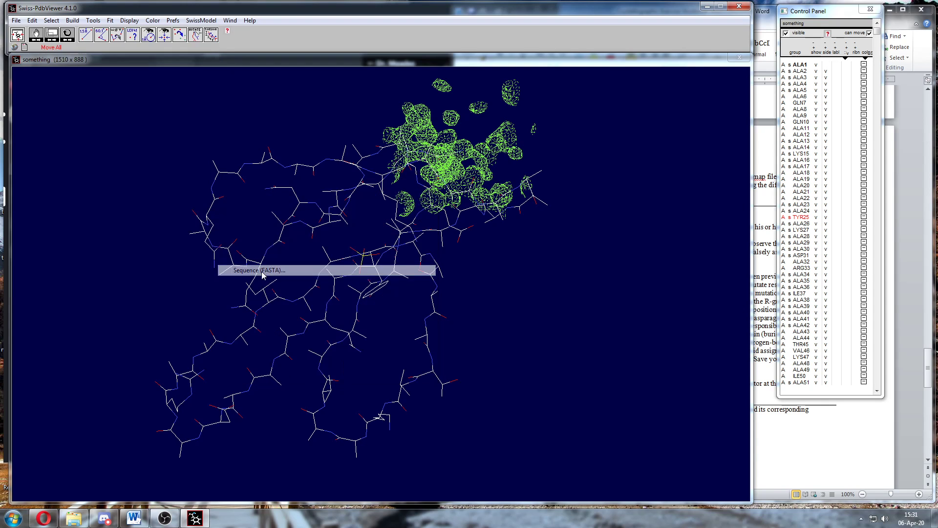
click(129, 95)
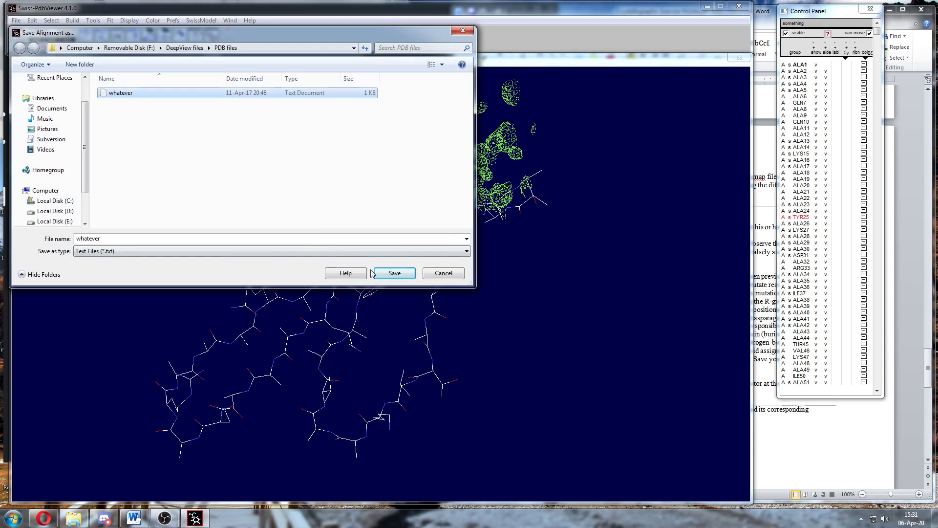
click(393, 274)
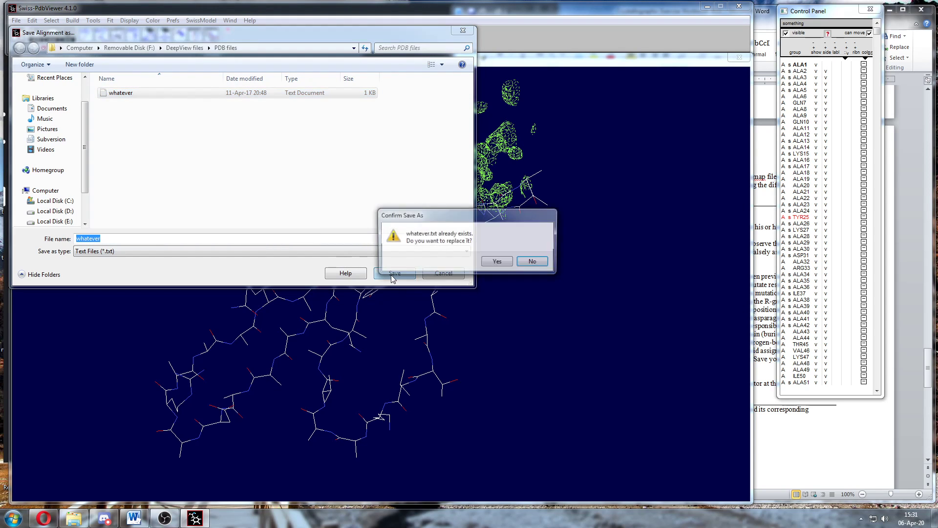
click(499, 268)
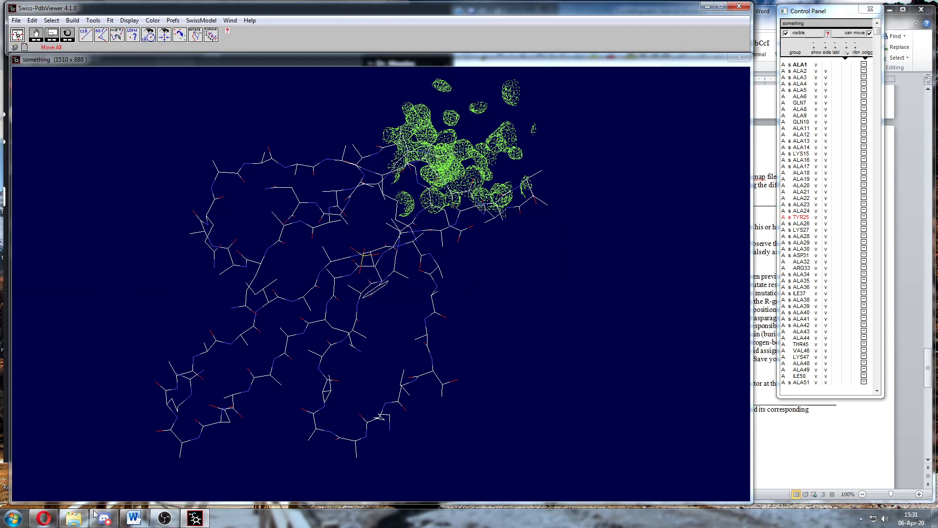
Open the saved "whatever" text file from the PDB files folder in Notepad.
click(73, 518)
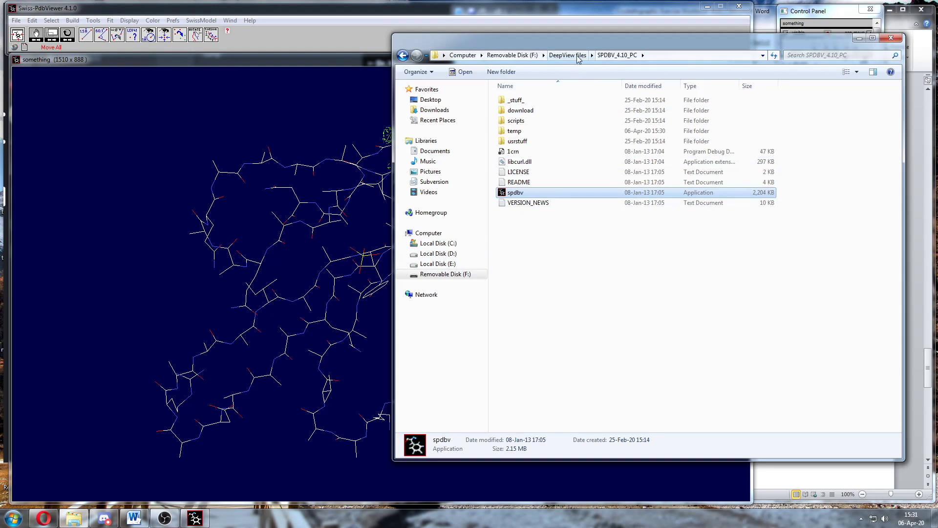
click(578, 56)
double_click(537, 100)
scroll(541, 298, down, 1)
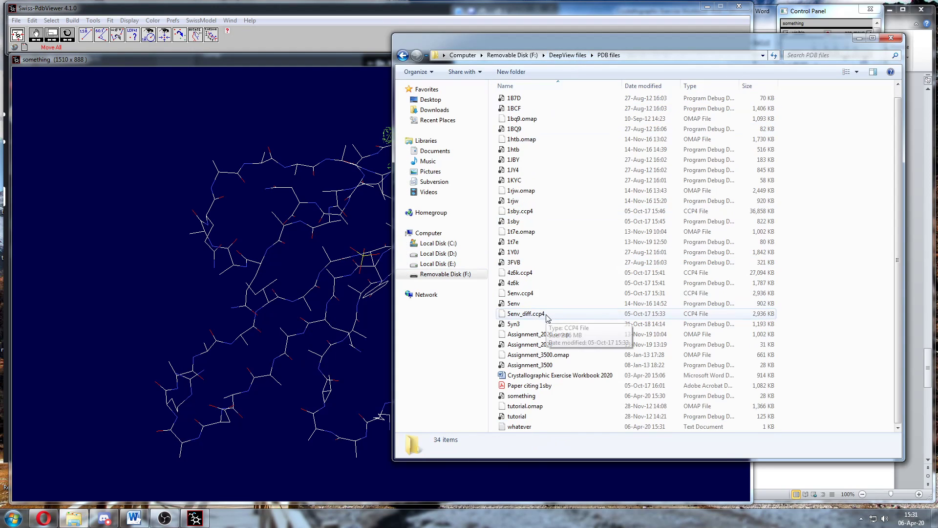
double_click(519, 426)
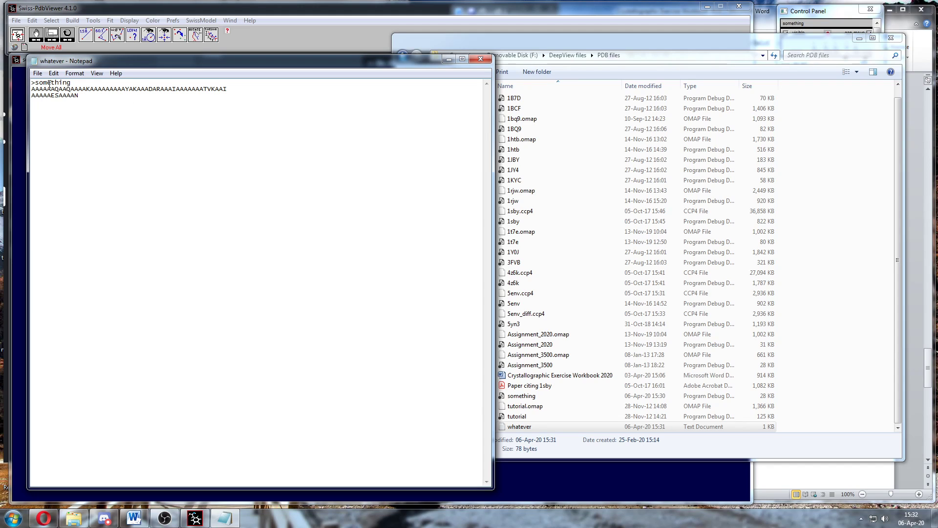
Replace the FASTA header name "something" with the submitter's surname and copy the header together with the whole sequence.
drag(37, 83, 69, 83)
text(meades)
drag(89, 100, 46, 82)
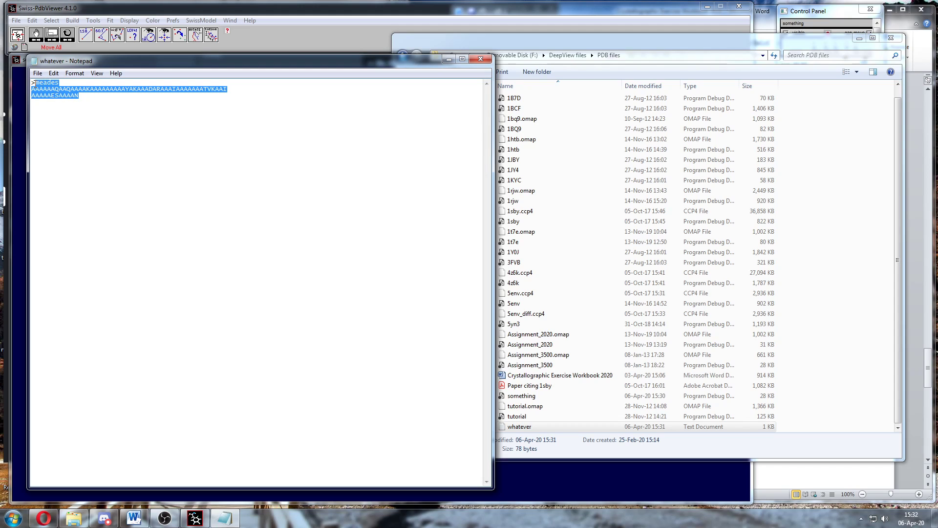
right_click(47, 91)
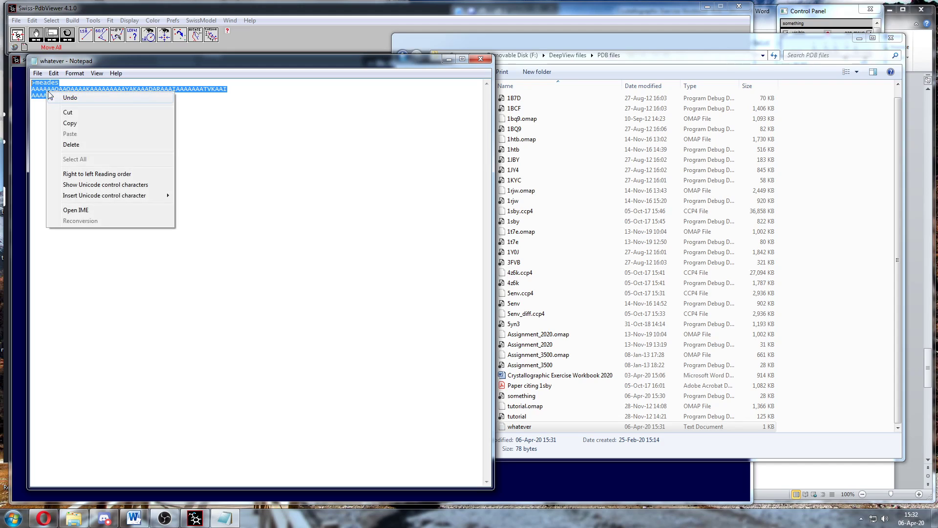
click(78, 125)
click(281, 187)
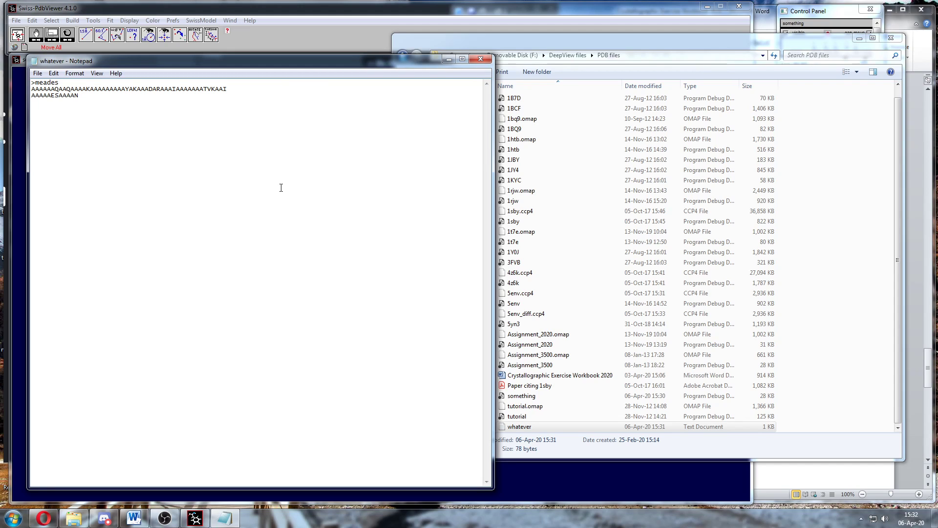
Close the text file without saving the changes and close the "something" structure in Swiss-PdbViewer.
click(480, 60)
click(487, 267)
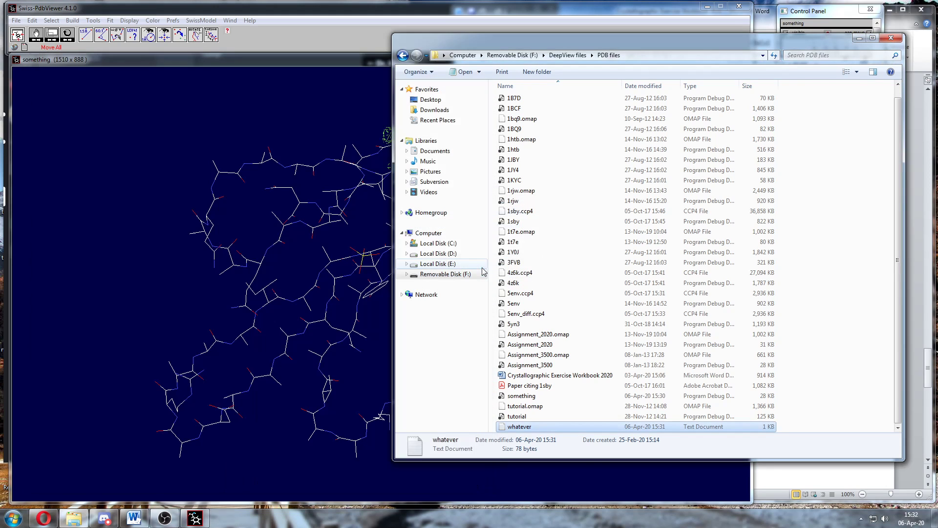
click(440, 14)
click(17, 21)
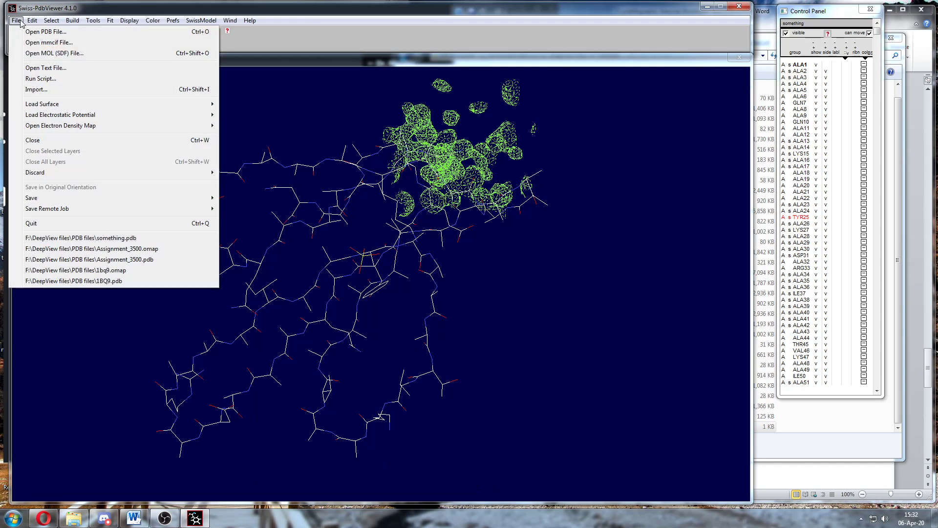
click(47, 141)
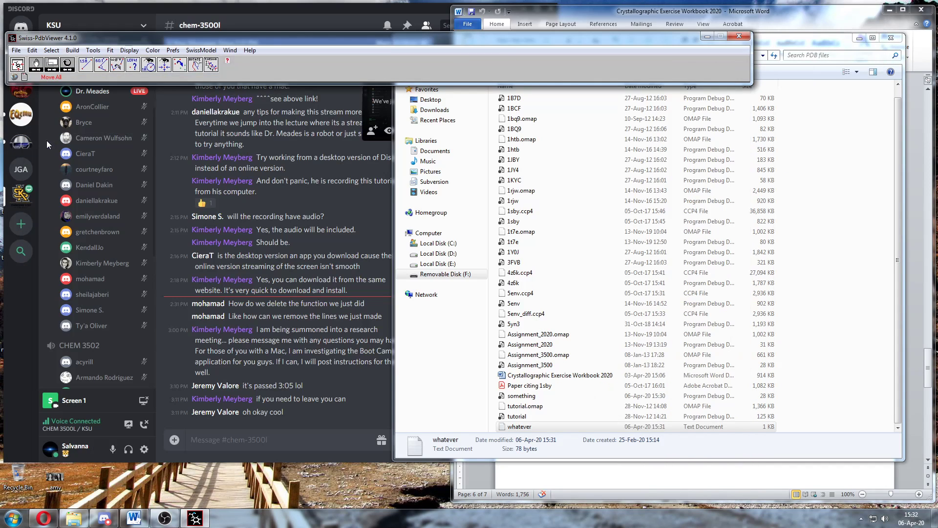
Open the Assignment_2020 PDB file from the PDB files folder.
drag(200, 41, 200, 16)
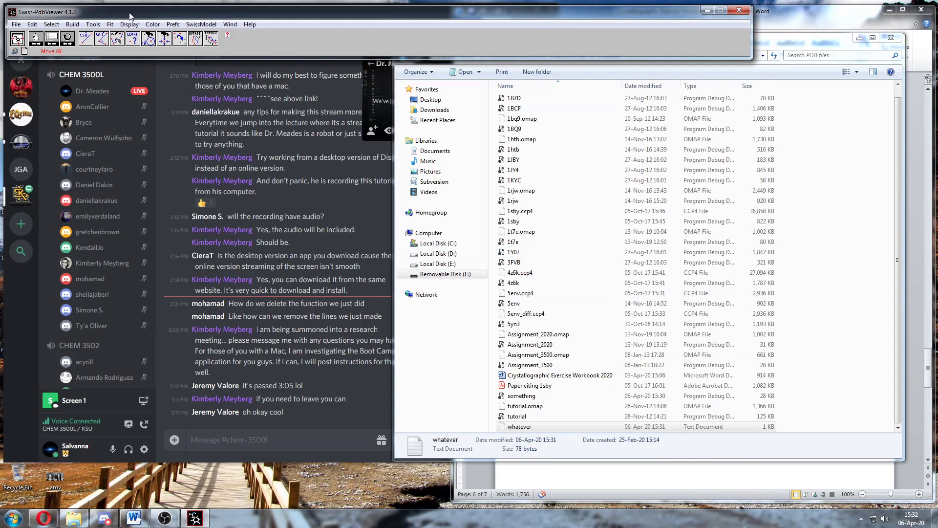
click(16, 24)
click(45, 35)
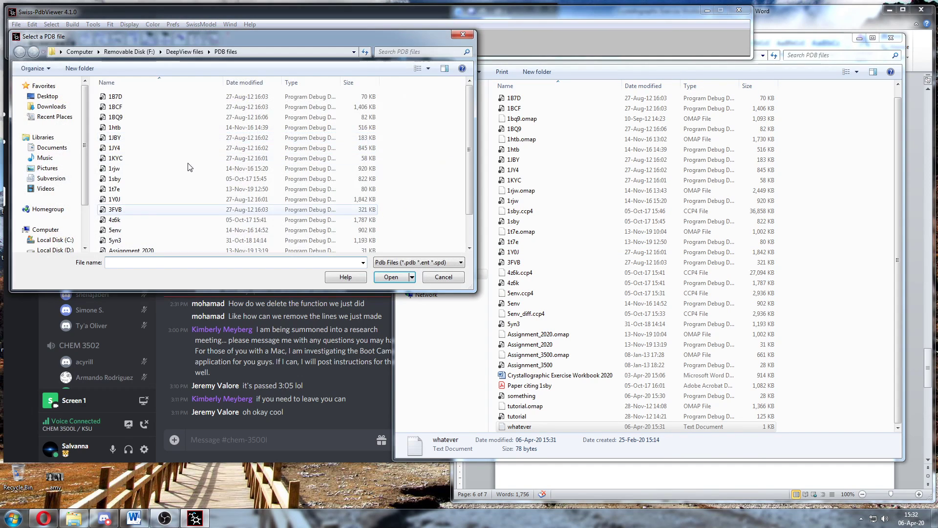
click(151, 216)
scroll(151, 215, down, 1)
click(151, 216)
click(377, 277)
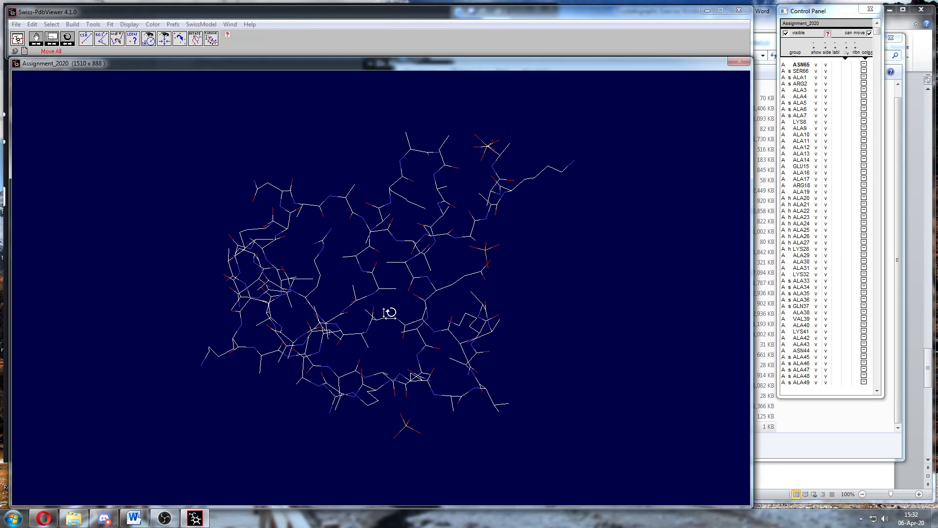
Examine the Assignment_2020 structure from several angles, its full residue list and the workbook's assignment instructions.
drag(388, 312, 307, 313)
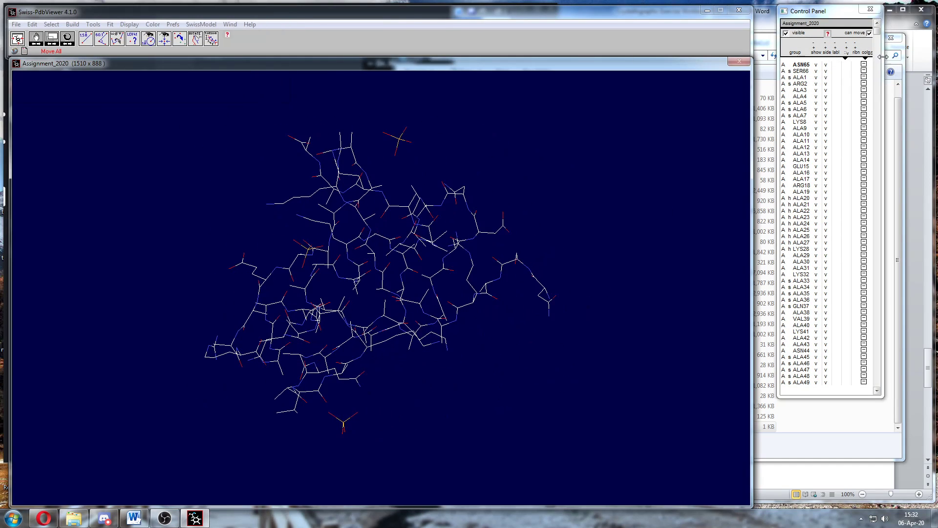
drag(878, 32, 888, 406)
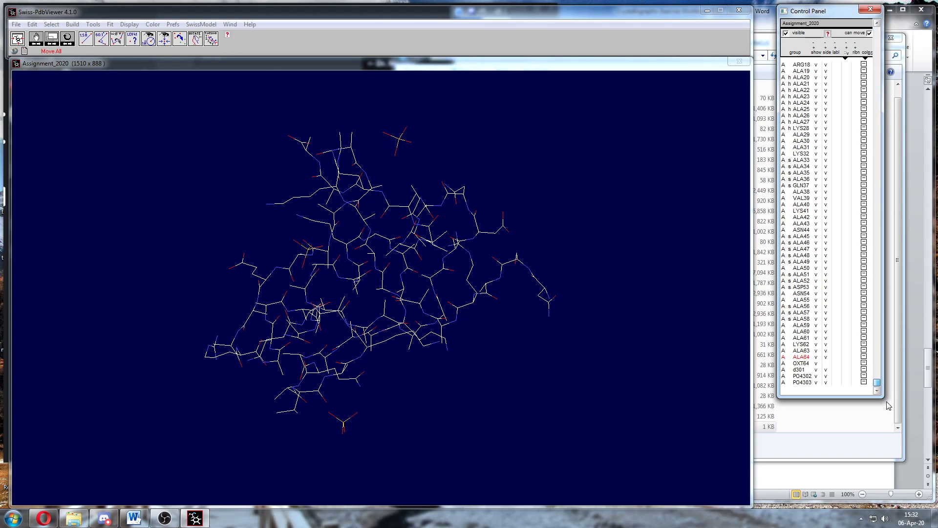
drag(886, 401, 869, 26)
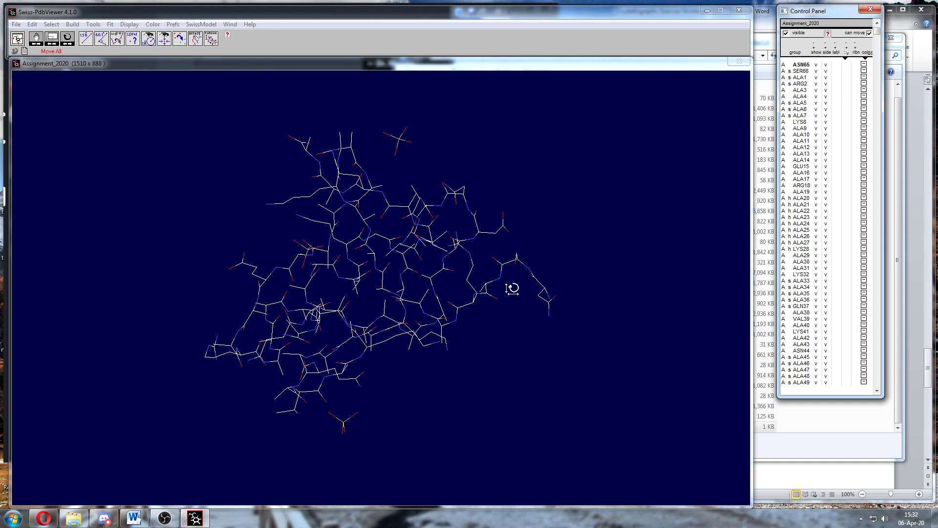
click(406, 266)
drag(406, 266, 373, 273)
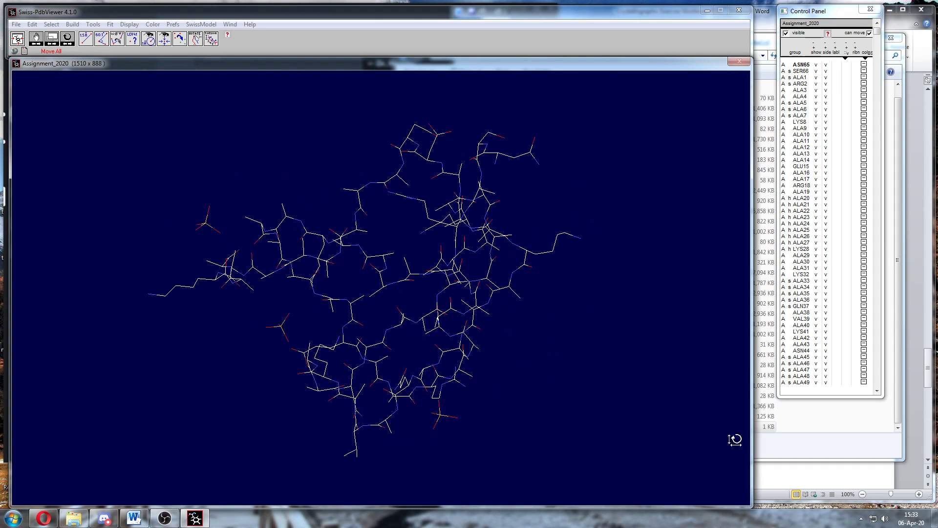
click(838, 479)
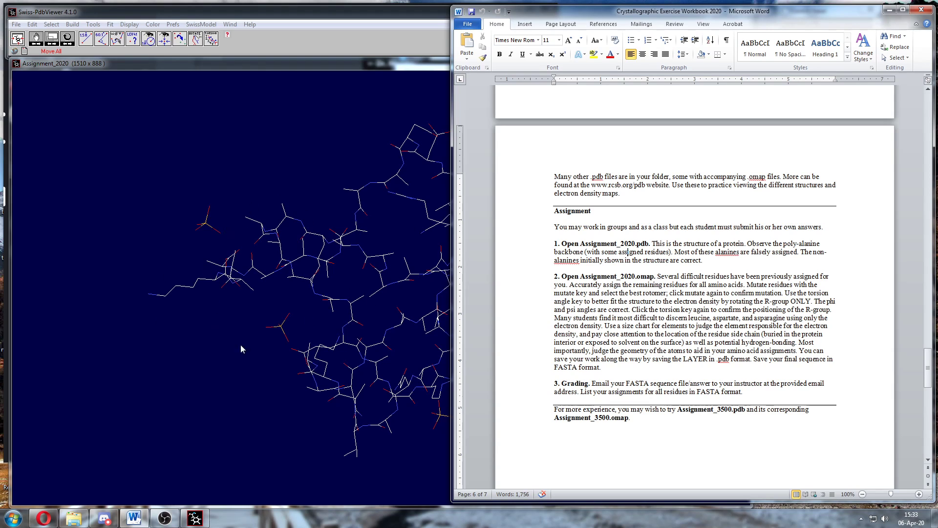
click(275, 272)
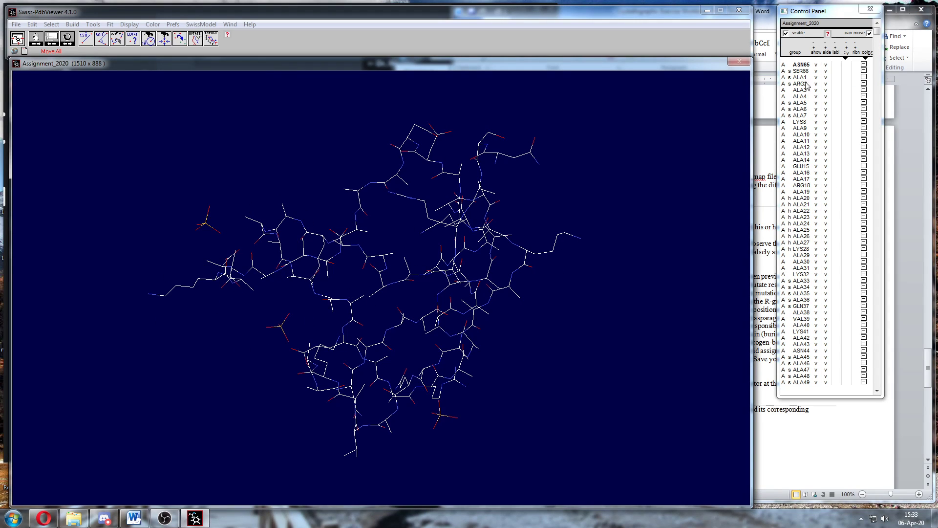
Save the Assignment_2020 sequence in FASTA format as the text file "whatever", replacing the existing file.
click(17, 24)
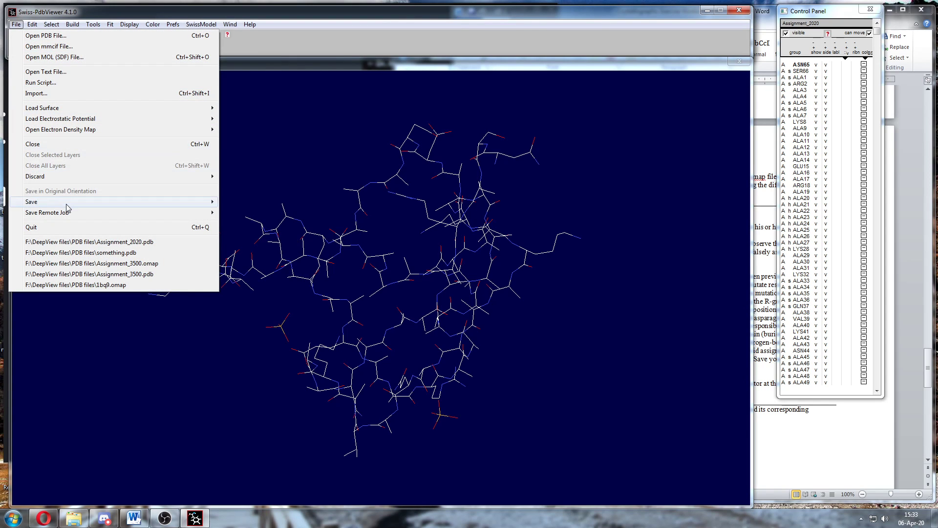
mouse_move(67, 203)
click(264, 286)
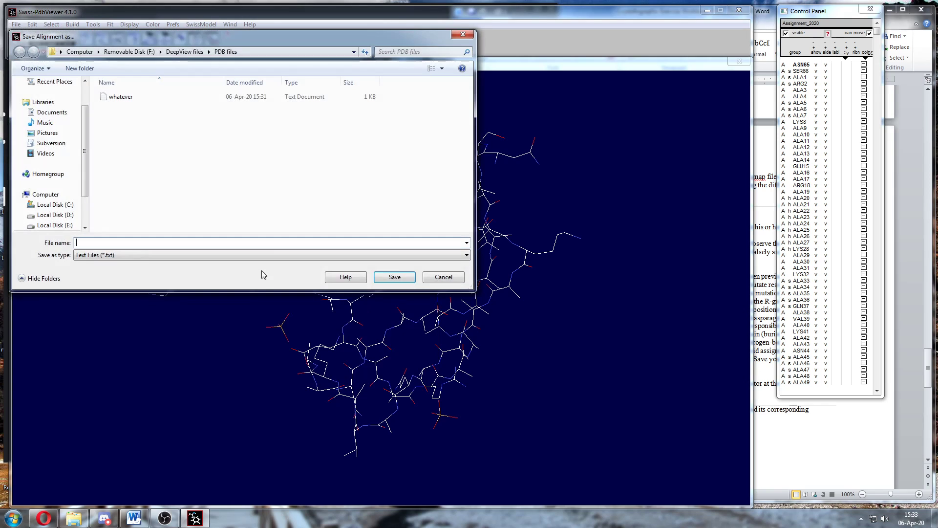
click(117, 97)
click(394, 277)
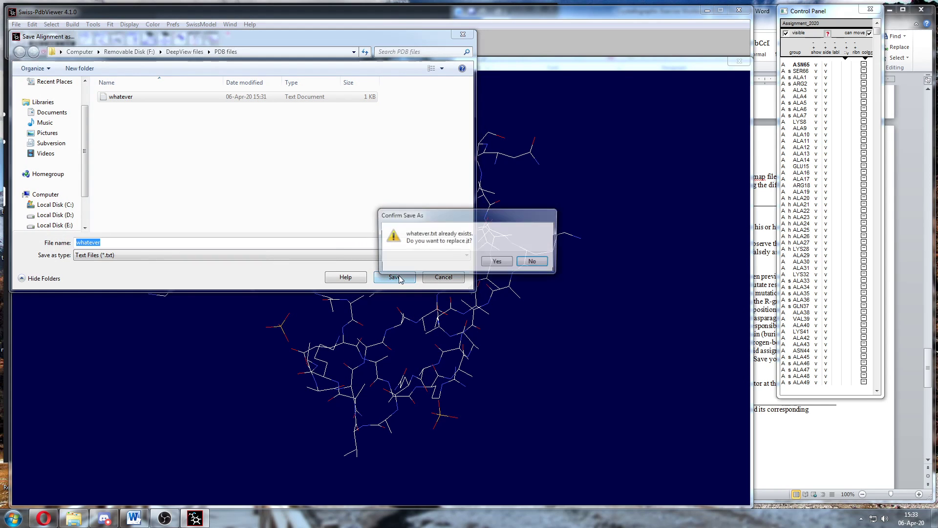
click(496, 263)
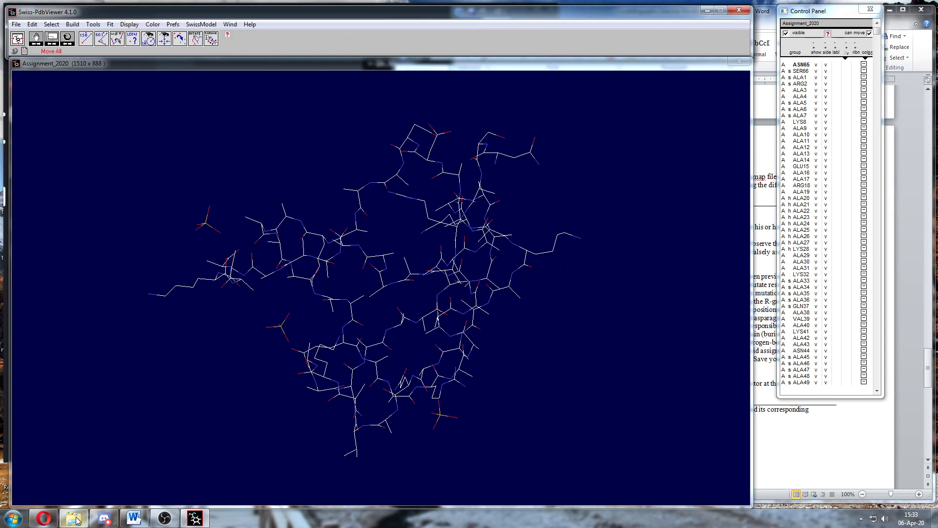
Open the "whatever" text file from the PDB files folder, check its header and sequence, and close it.
click(74, 518)
double_click(519, 426)
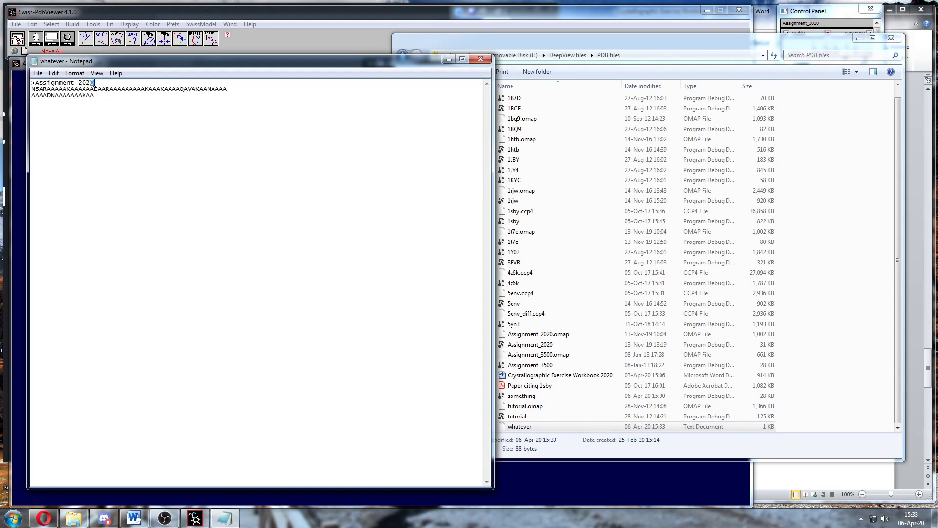
drag(94, 83, 45, 82)
click(119, 115)
drag(100, 96, 34, 82)
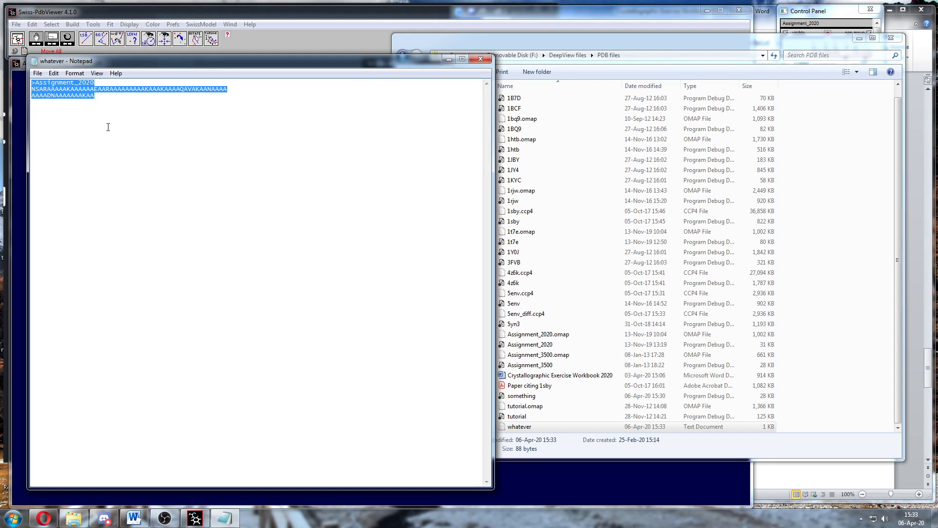
click(47, 98)
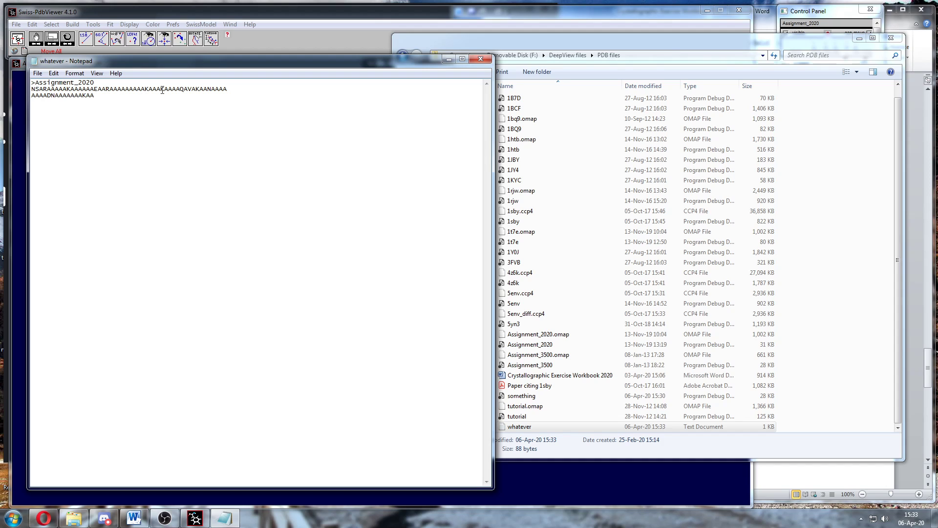
click(479, 59)
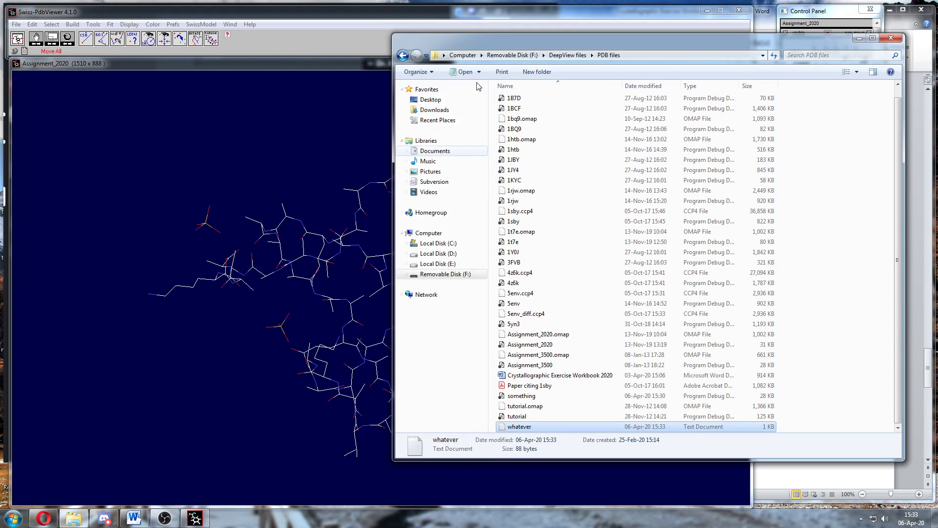
Pick out residues LYS8, ARG18 and ALA13 in the Assignment_2020 residue list and look over the structure.
click(472, 9)
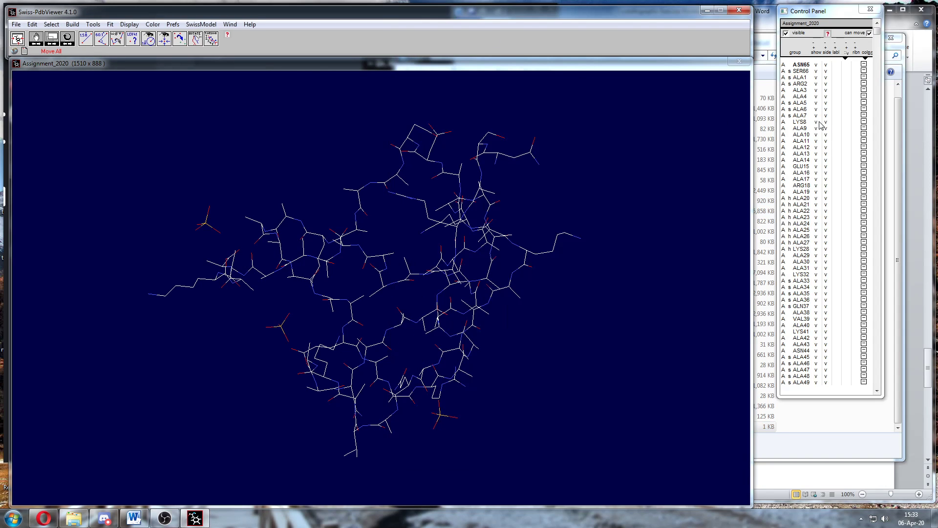
click(802, 122)
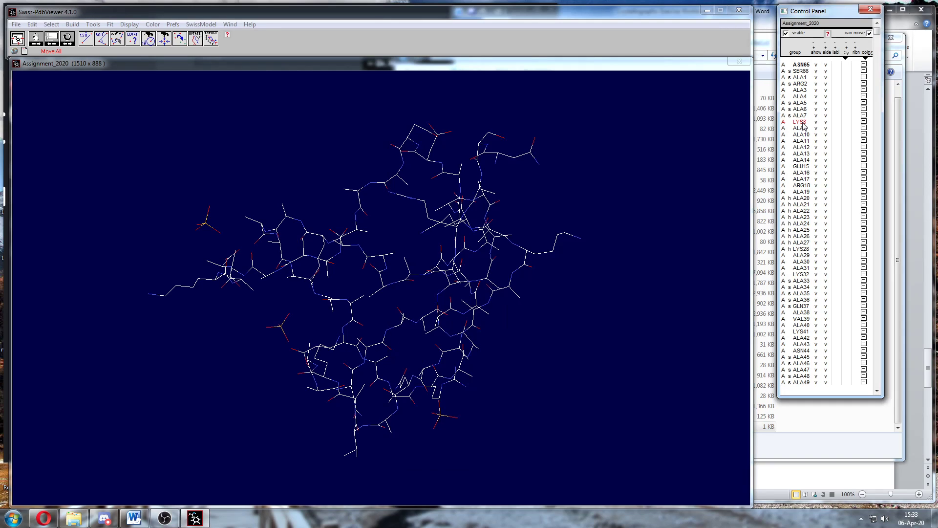
click(805, 186)
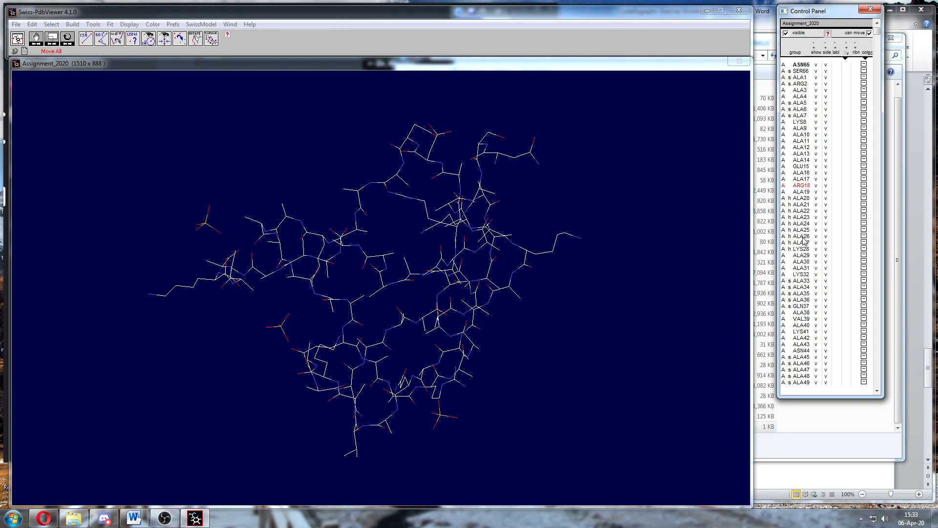
click(809, 154)
mouse_move(402, 270)
mouse_down()
mouse_move(424, 271)
mouse_move(402, 268)
mouse_up()
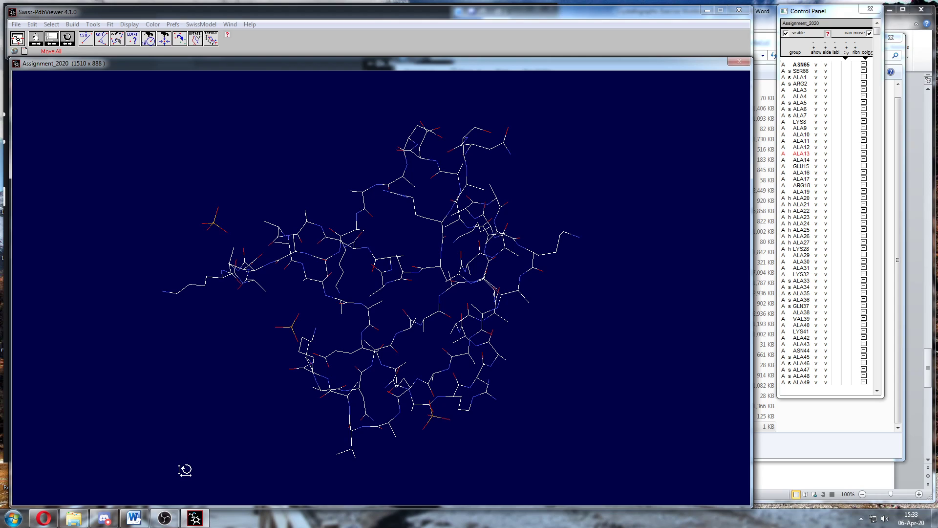
click(165, 517)
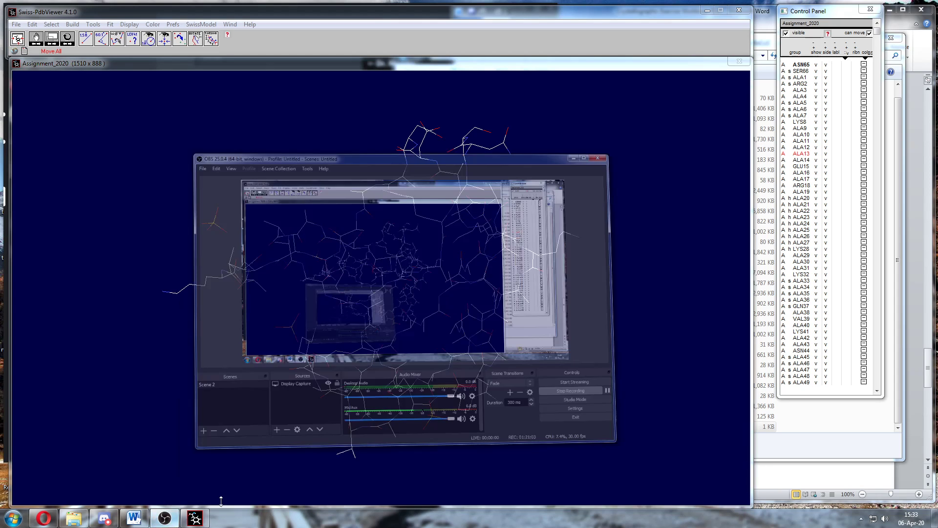